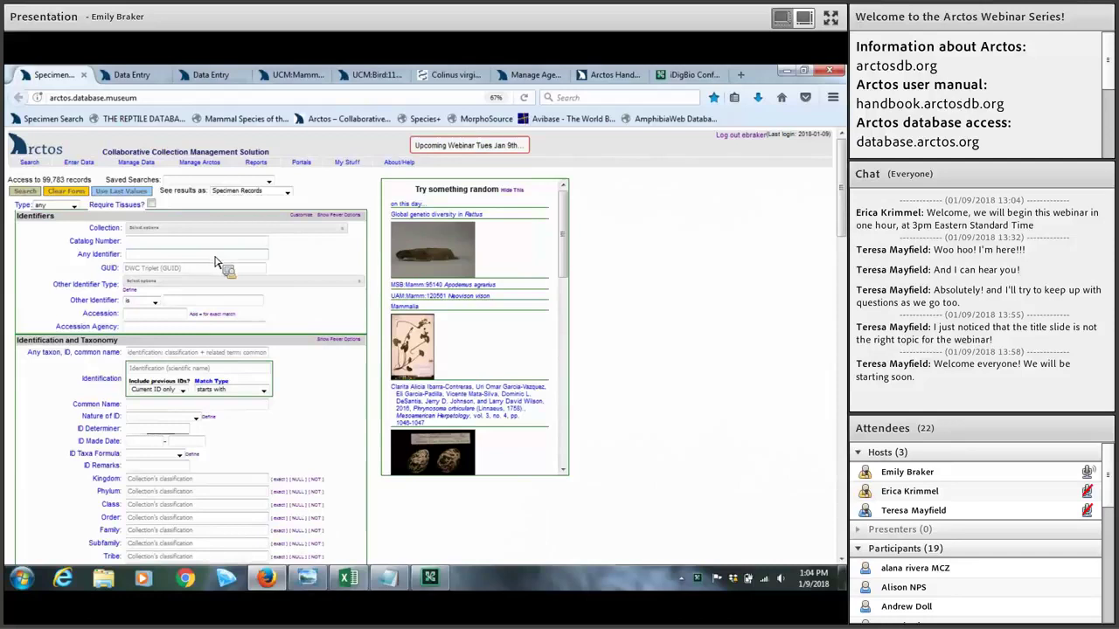
# Step: Switch to the second Data Entry browser tab to show the blank Arctos form
pyautogui.click(147, 75)
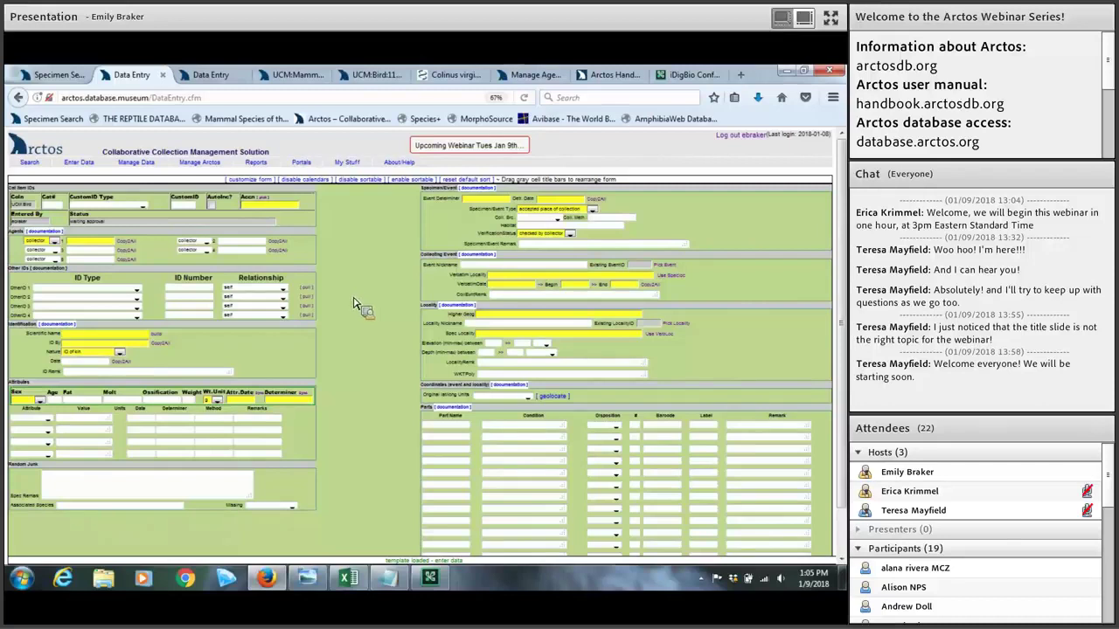
# Step: Bring up the webinar_example_bulkload spreadsheet in Excel, then return to the Arctos page
pyautogui.click(354, 579)
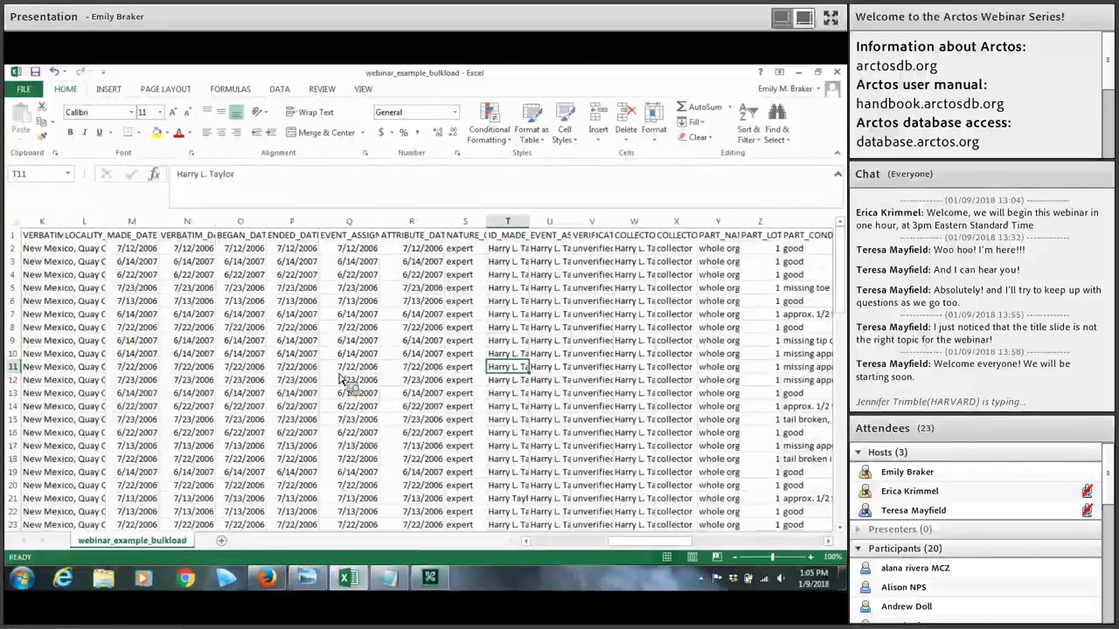
pyautogui.click(266, 578)
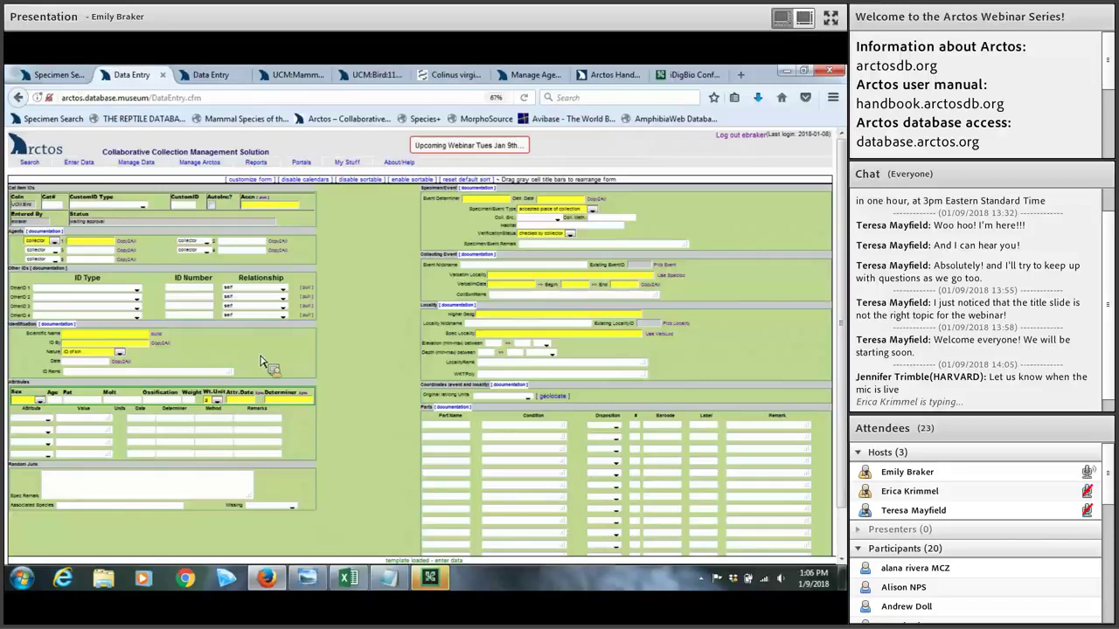
# Step: Go to Enter Data > Data Entry and pick 'Enter a new UCM:Bird Record' as the template
pyautogui.click(60, 77)
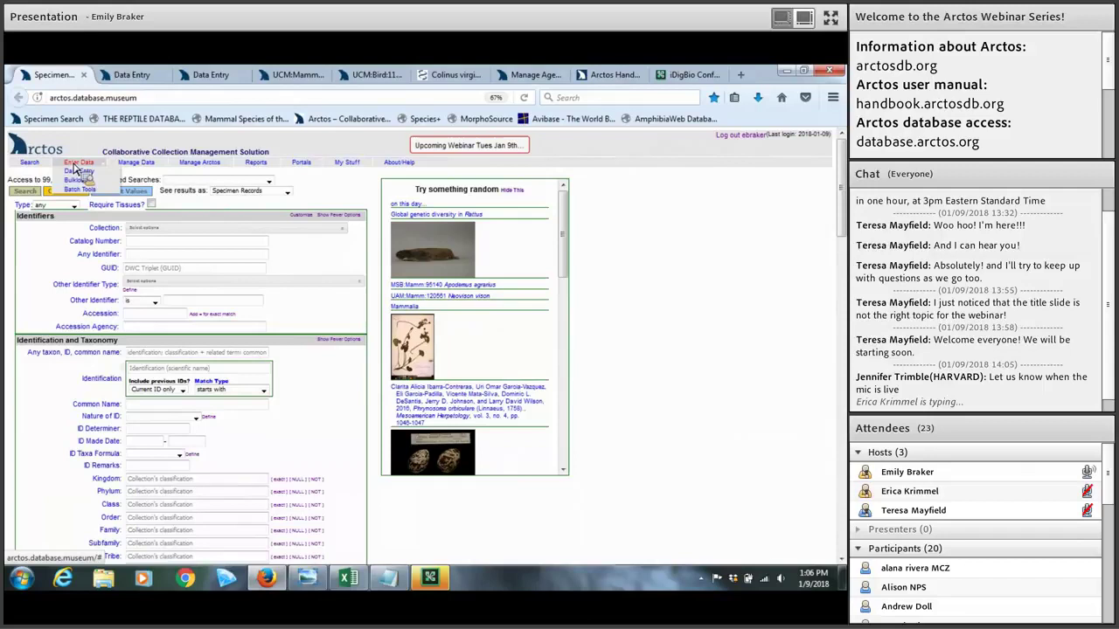
pyautogui.click(77, 172)
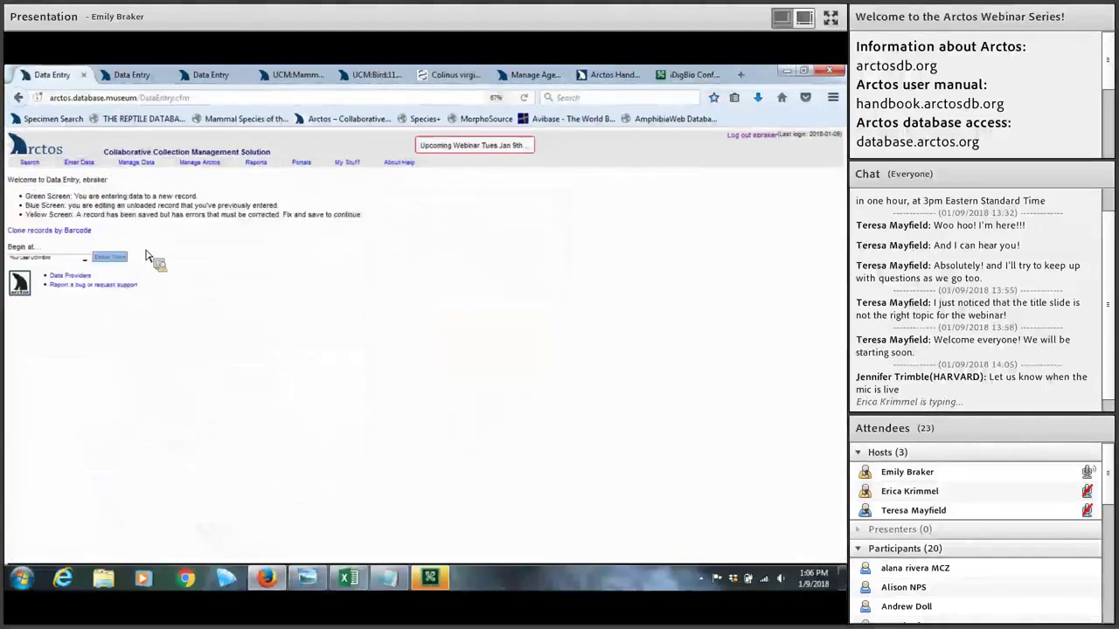
pyautogui.click(29, 255)
pyautogui.click(85, 264)
pyautogui.click(85, 261)
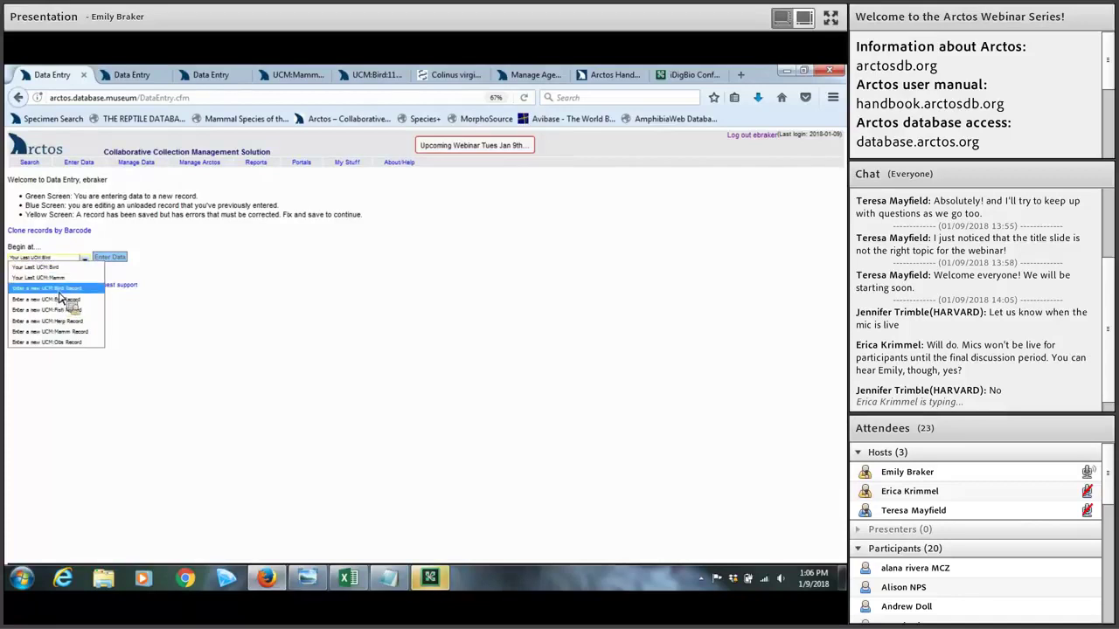
pyautogui.press('Return')
# Step: Load the new UCM Bird record, inspect the attribute list, disable calendars, and open Customize Form
pyautogui.click(112, 257)
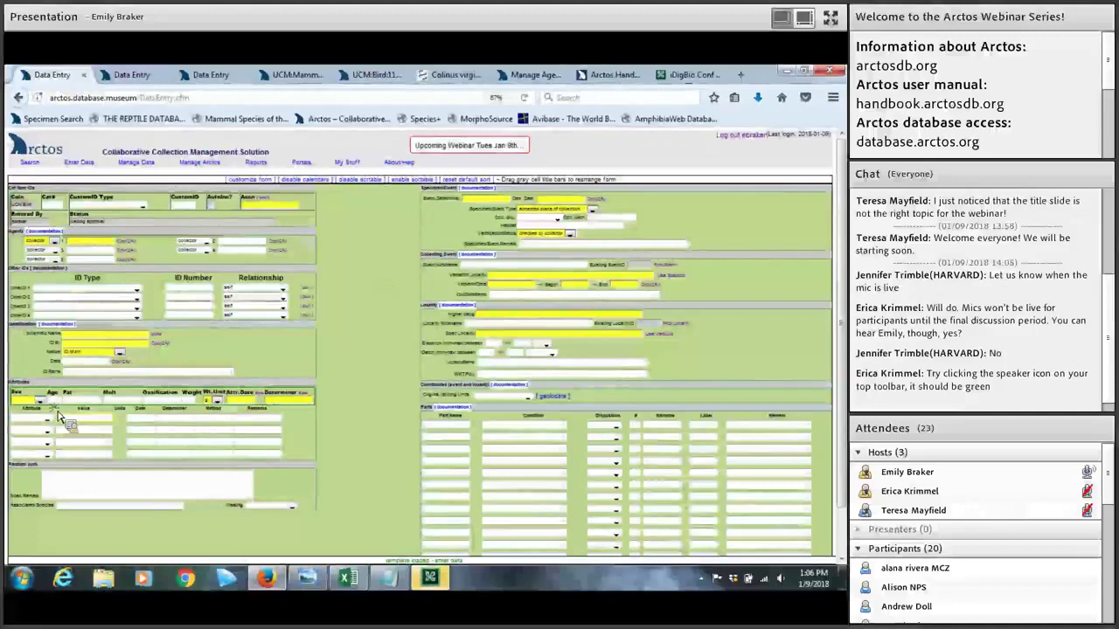
pyautogui.click(48, 419)
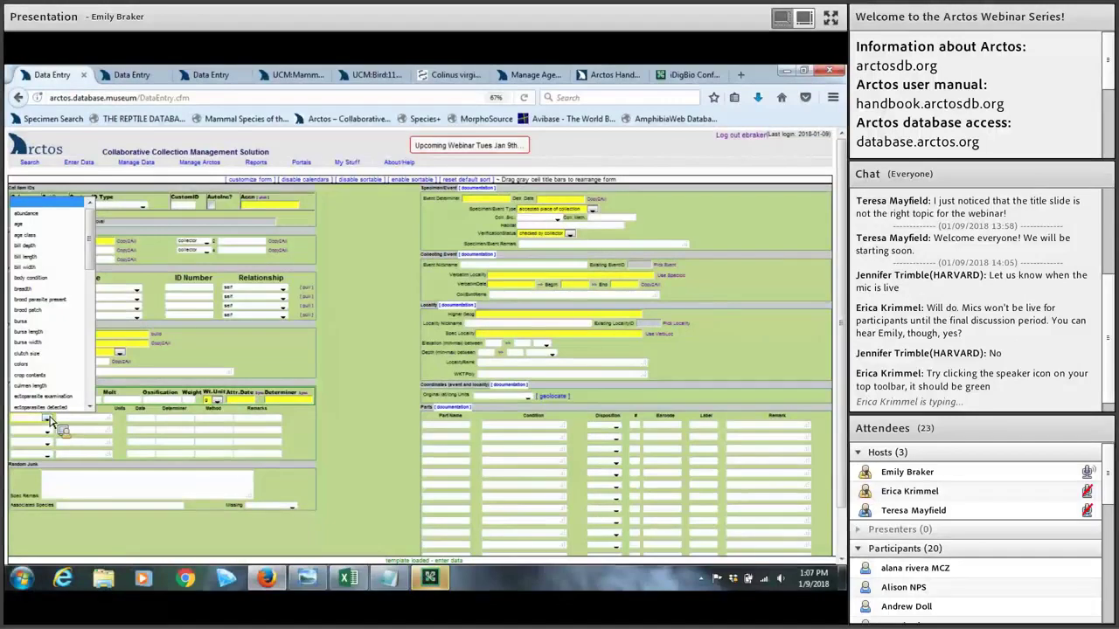
pyautogui.click(331, 397)
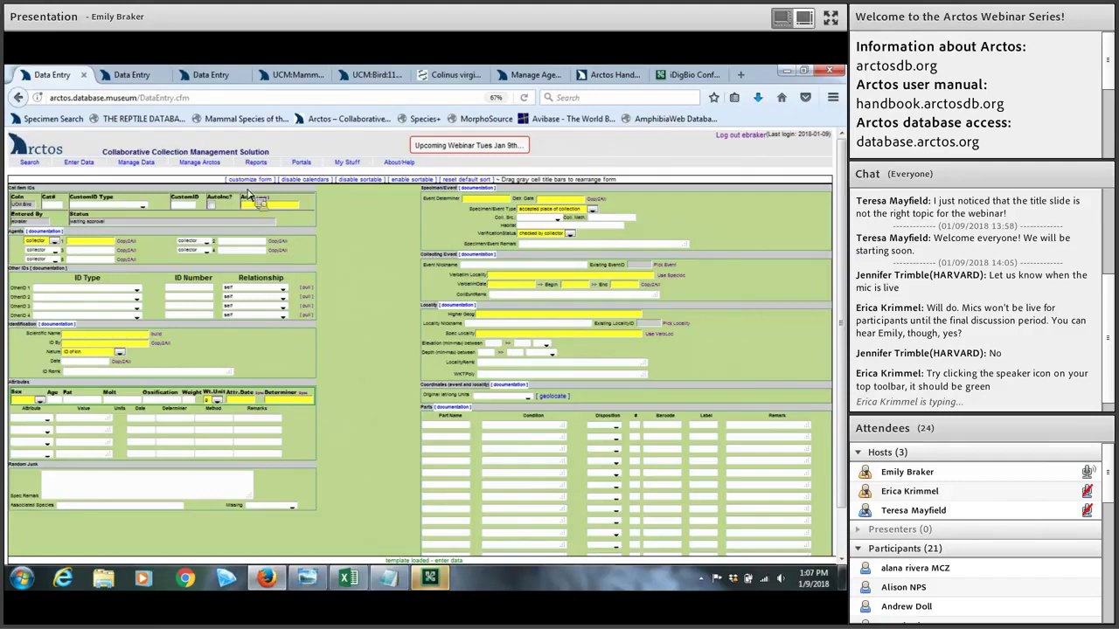
pyautogui.click(305, 179)
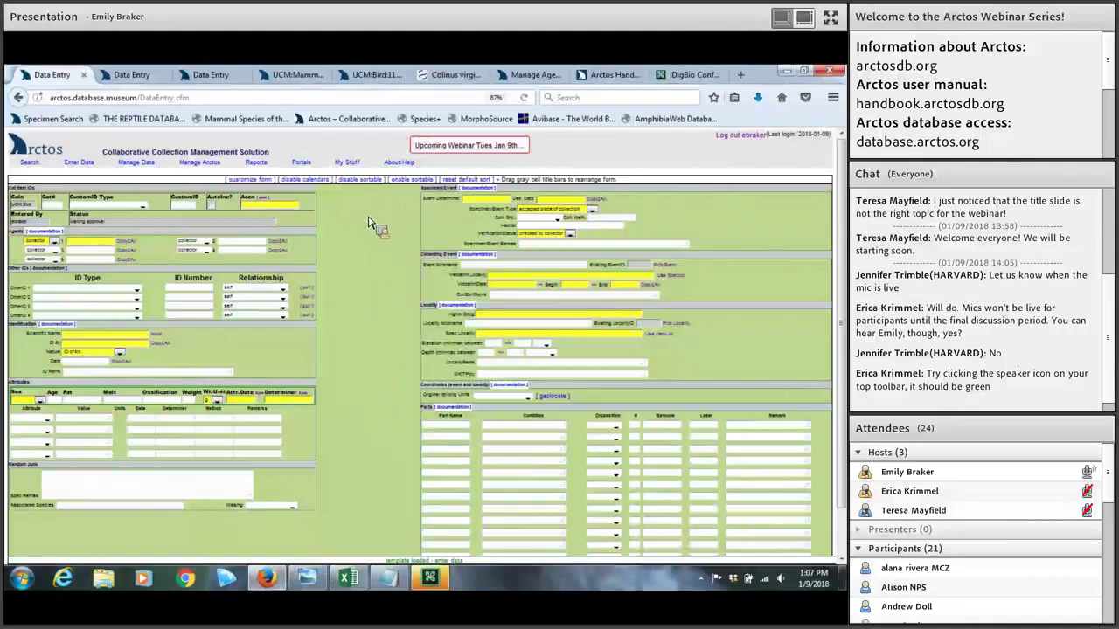
pyautogui.click(248, 180)
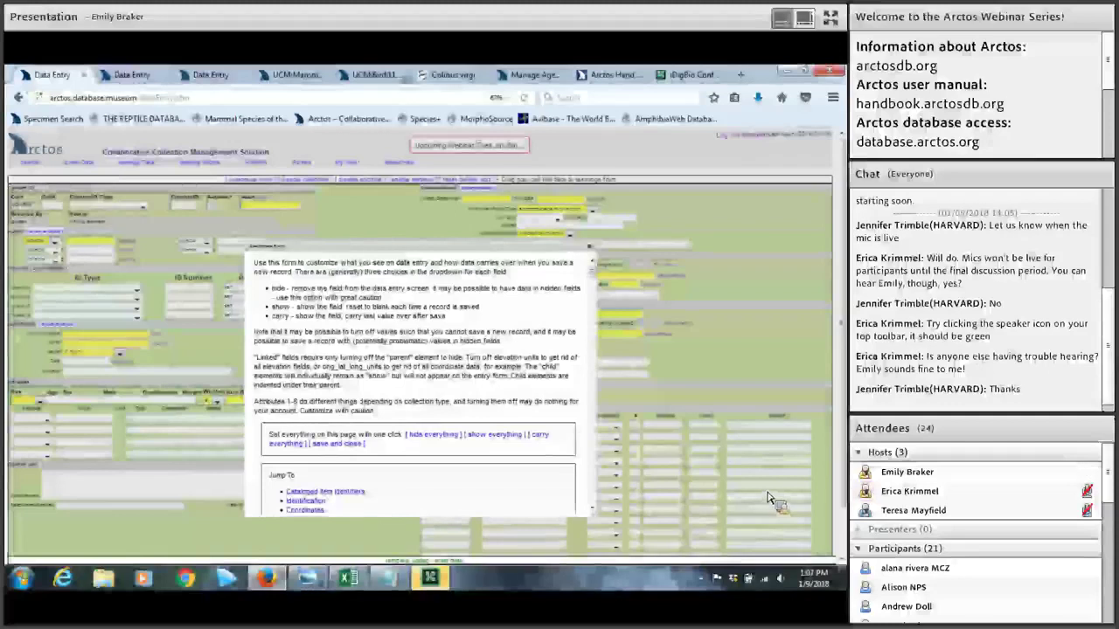
# Step: Leave the CAT_NUM field set to show and close the Customize Form settings
pyautogui.scroll(-5, 505, 384)
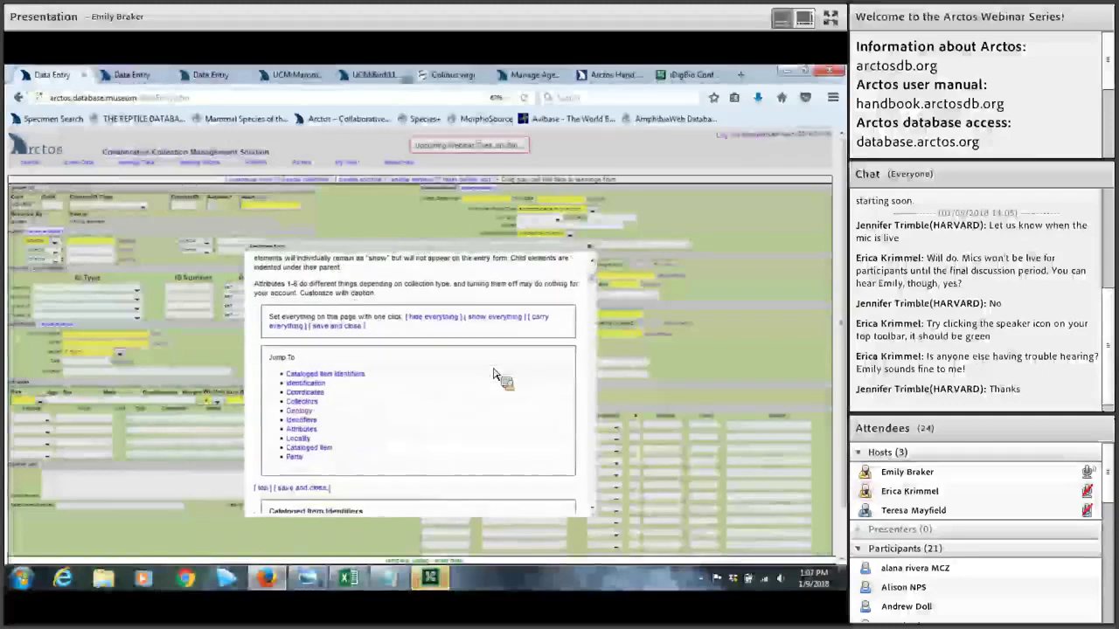
pyautogui.scroll(-4, 493, 374)
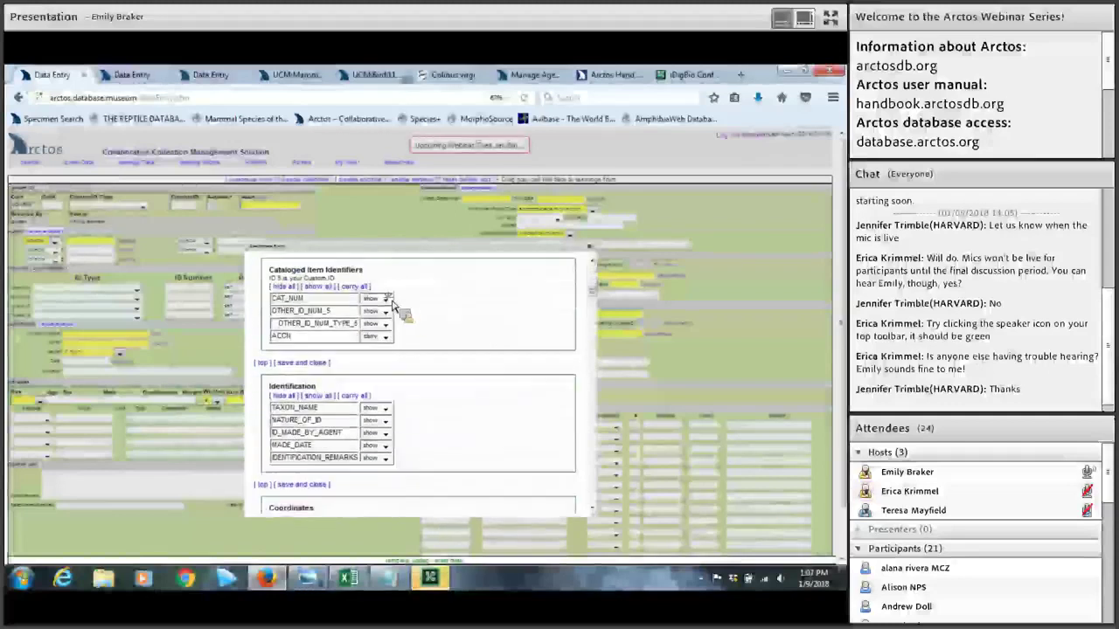
pyautogui.click(385, 300)
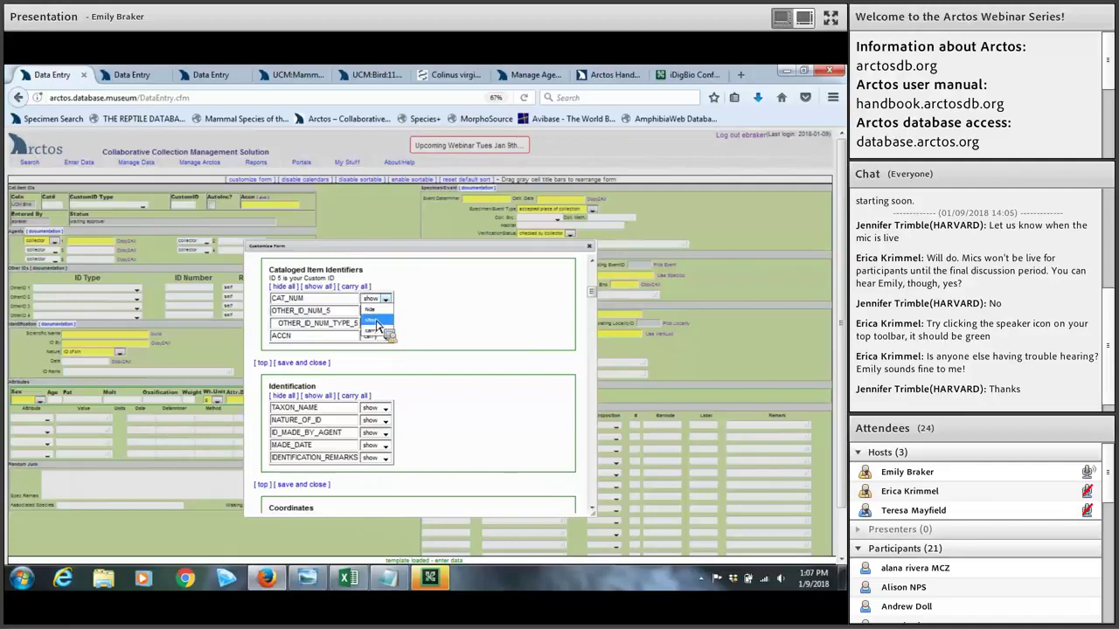
pyautogui.click(485, 336)
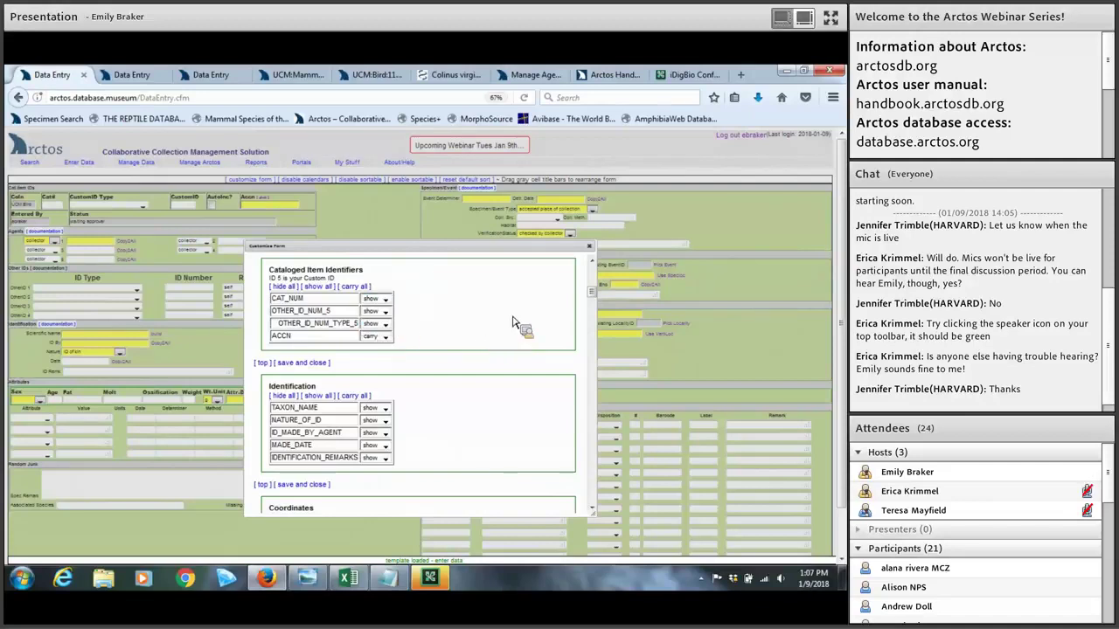
pyautogui.click(589, 246)
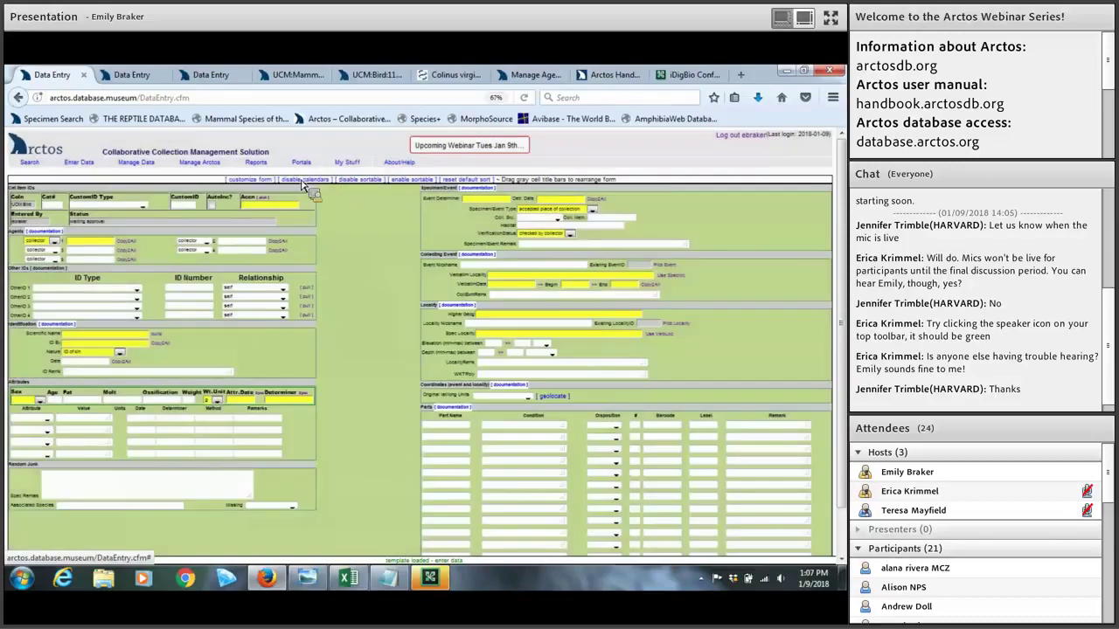
# Step: Enable sortable sections and drag the Agents section to rearrange the form layout
pyautogui.click(98, 365)
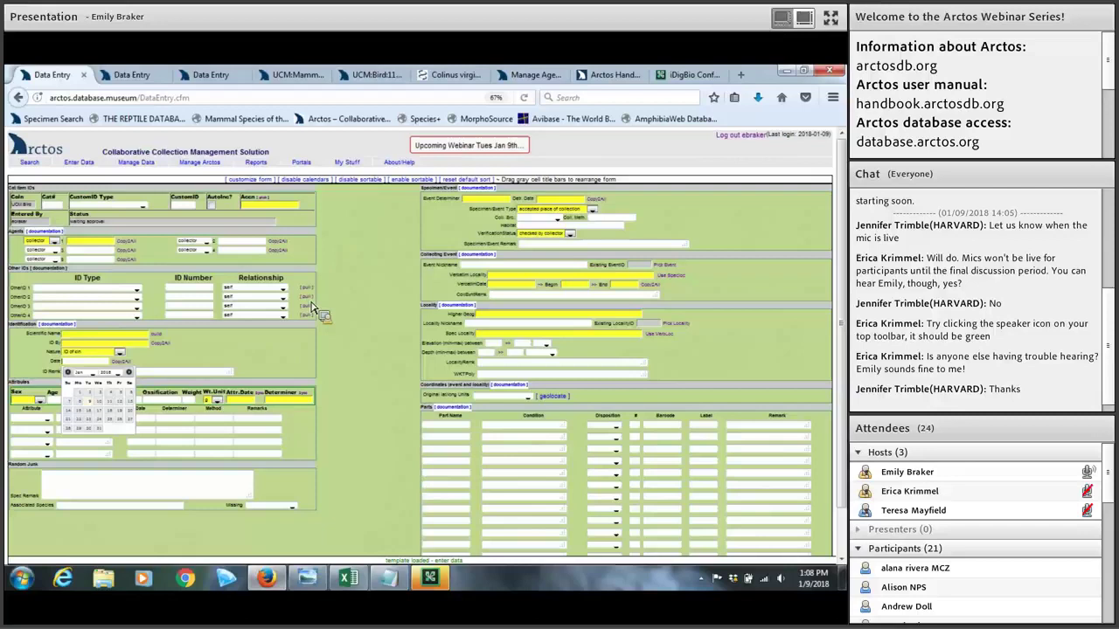
pyautogui.click(406, 186)
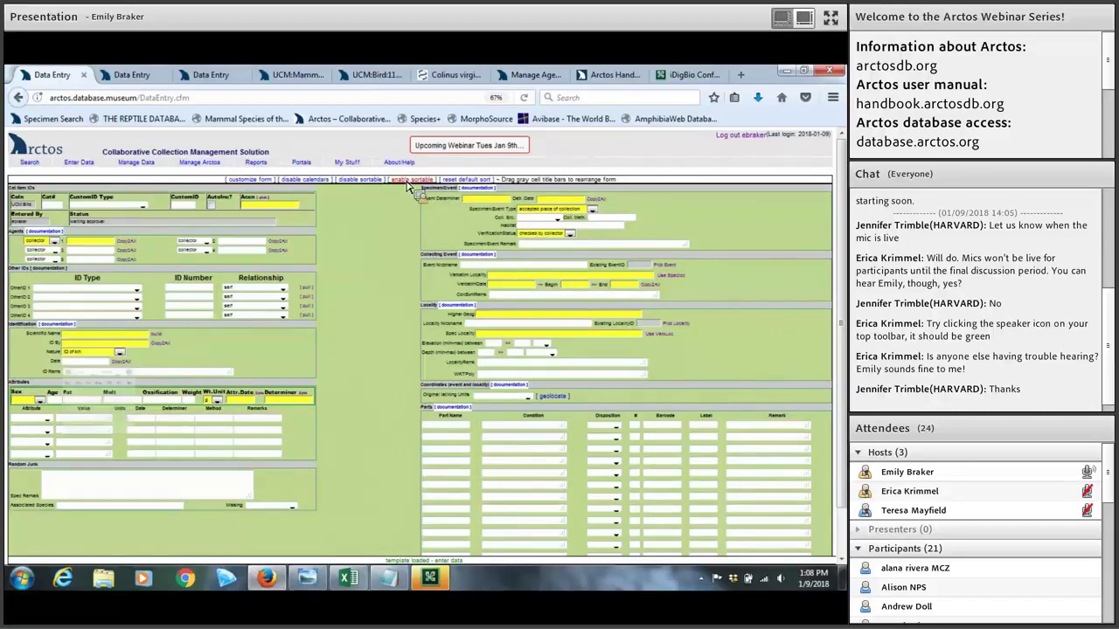
pyautogui.click(407, 186)
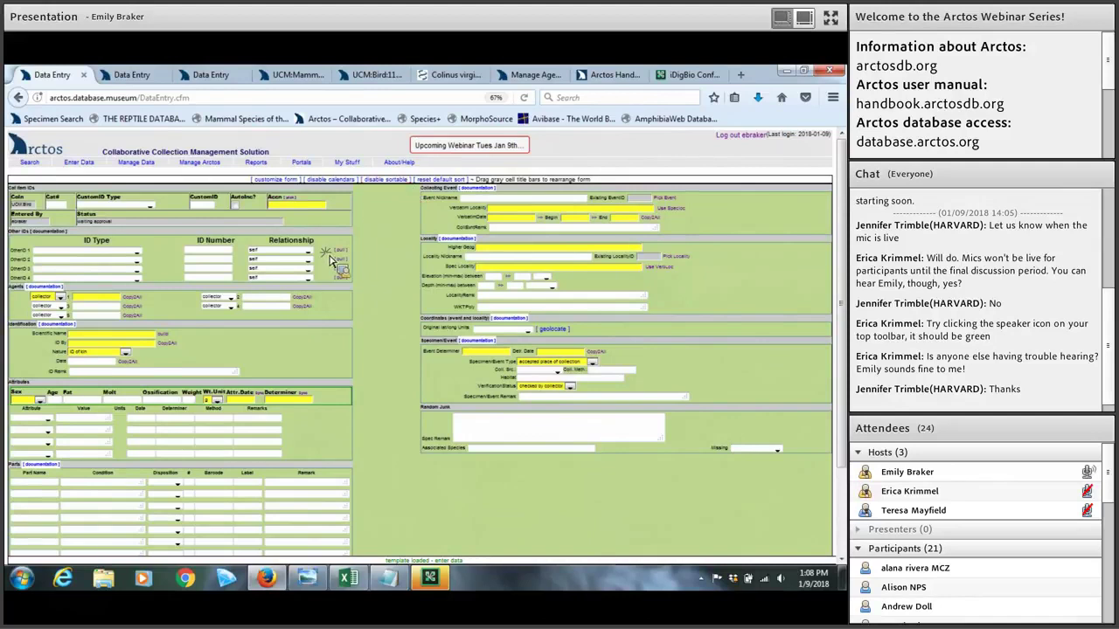
pyautogui.moveTo(324, 299); pyautogui.dragTo(335, 236)
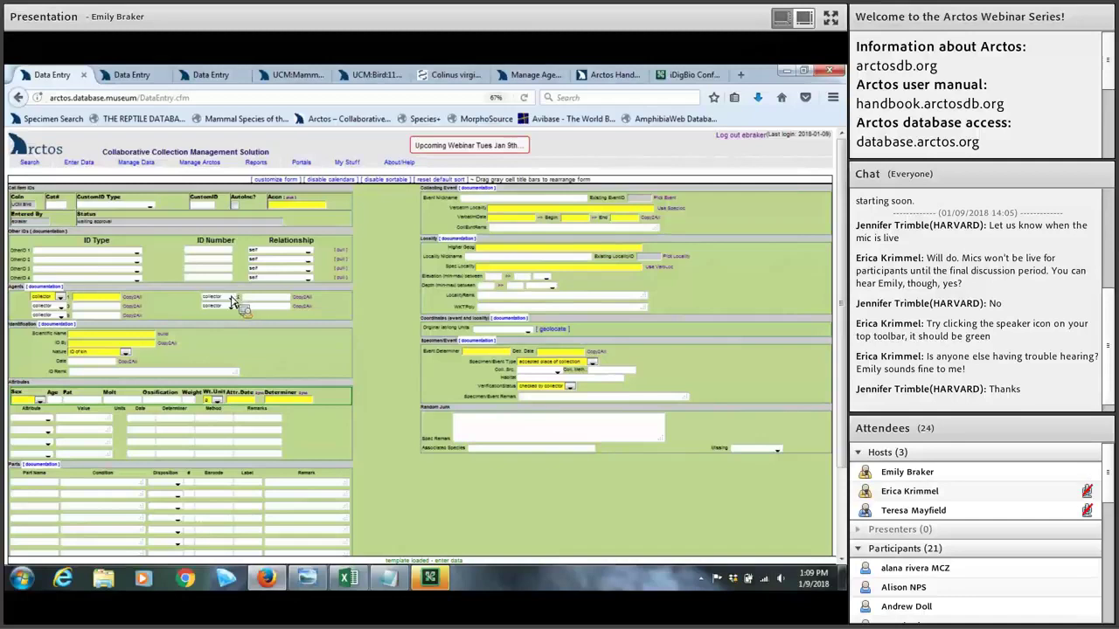
# Step: Open the agent documentation and read through the full Agents handbook page
pyautogui.click(56, 287)
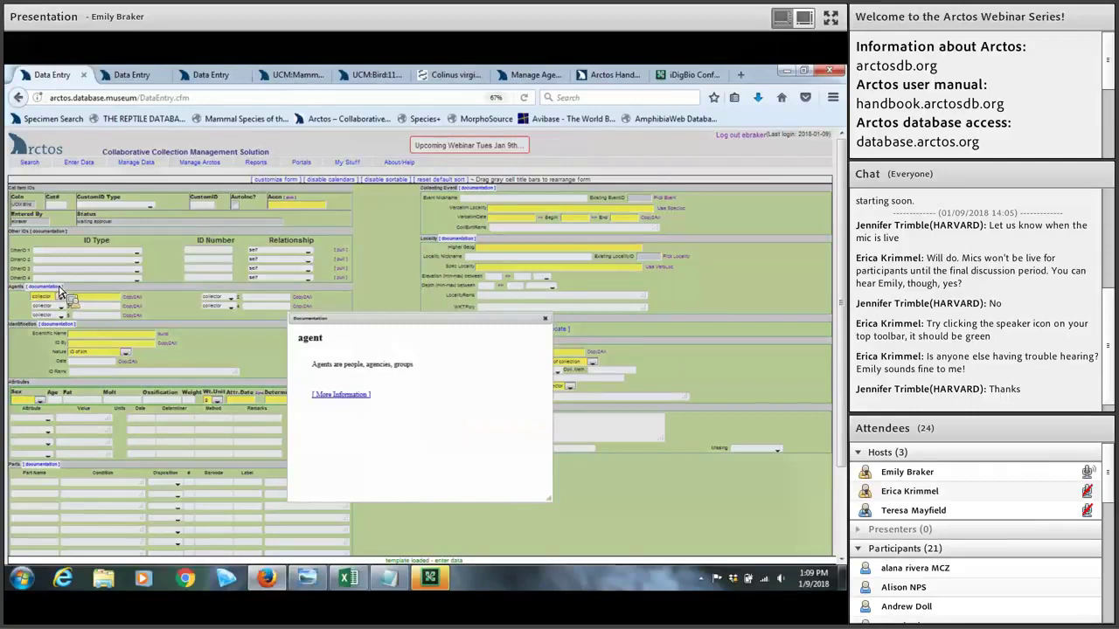
pyautogui.click(343, 395)
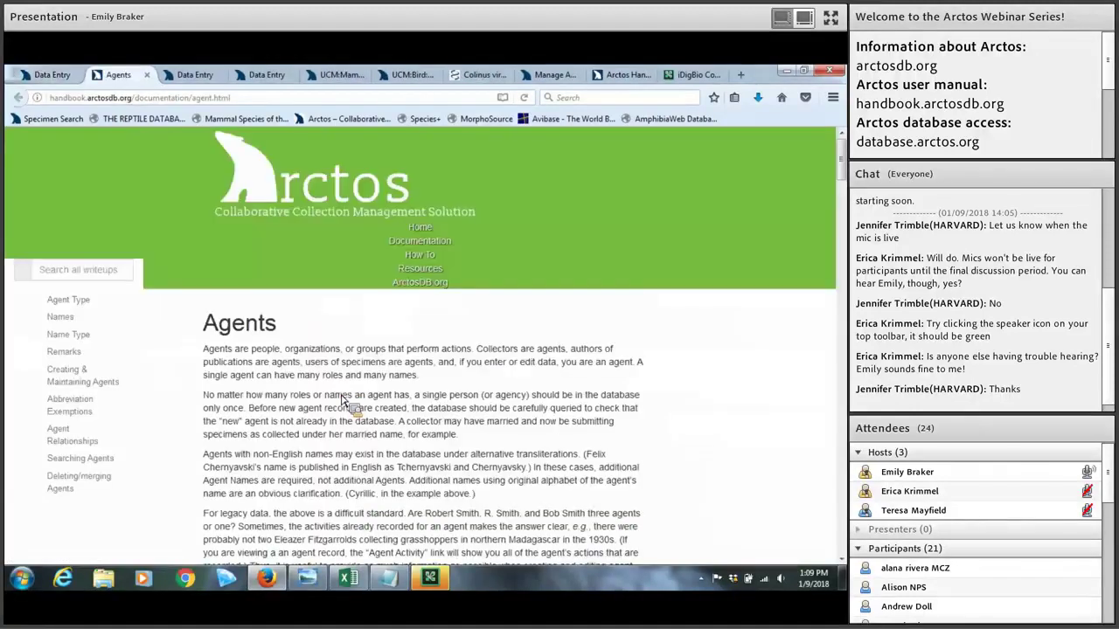
pyautogui.scroll(-5, 343, 395)
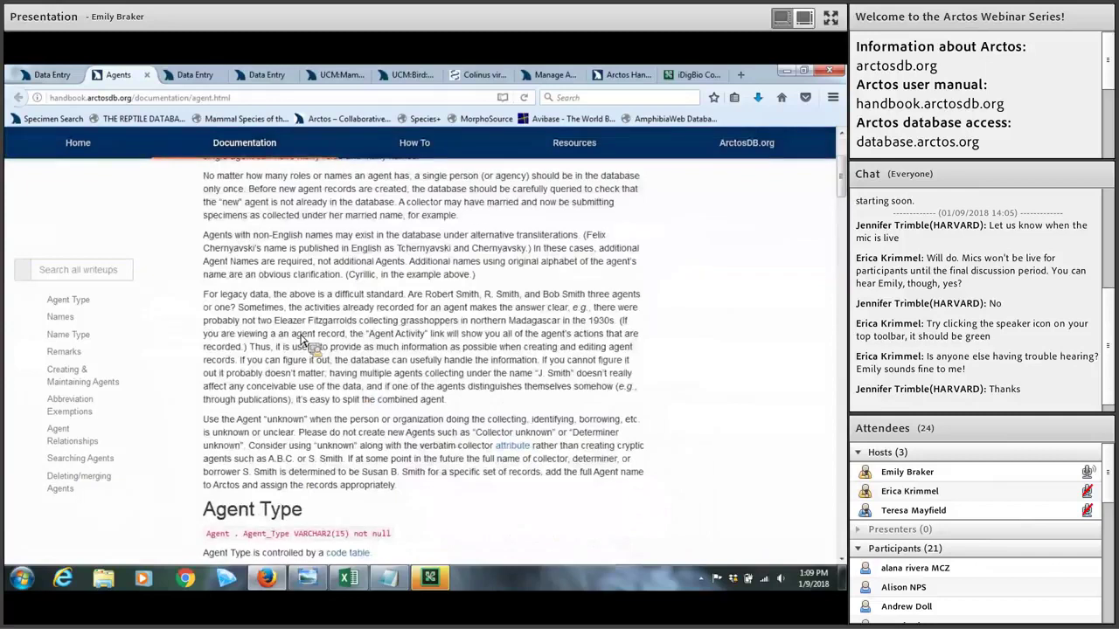
pyautogui.scroll(-1, 308, 299)
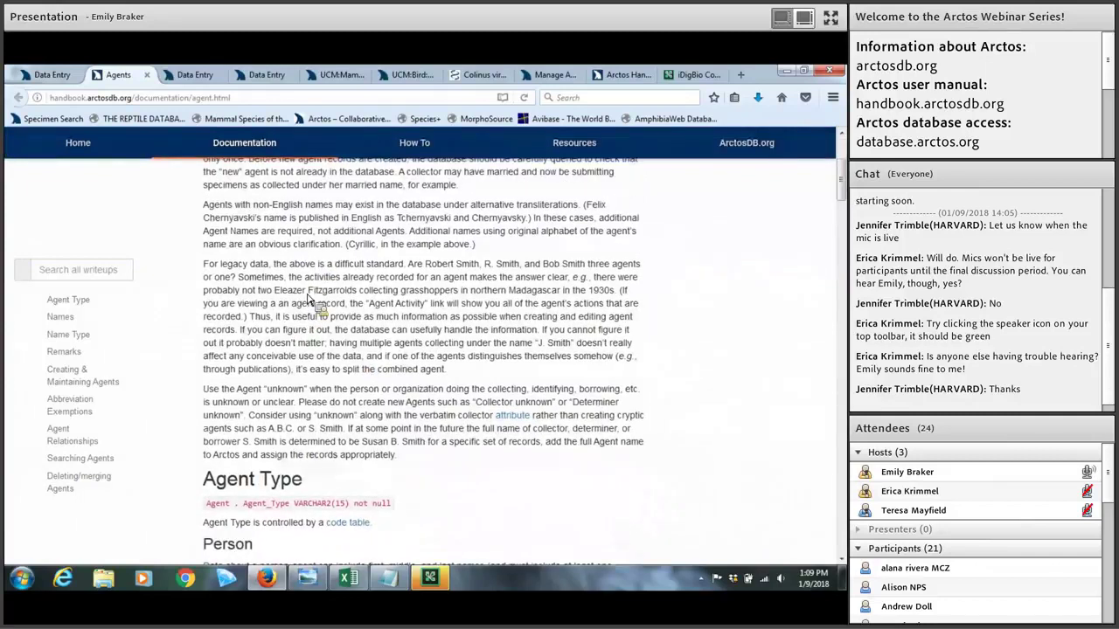
pyautogui.scroll(-1, 308, 299)
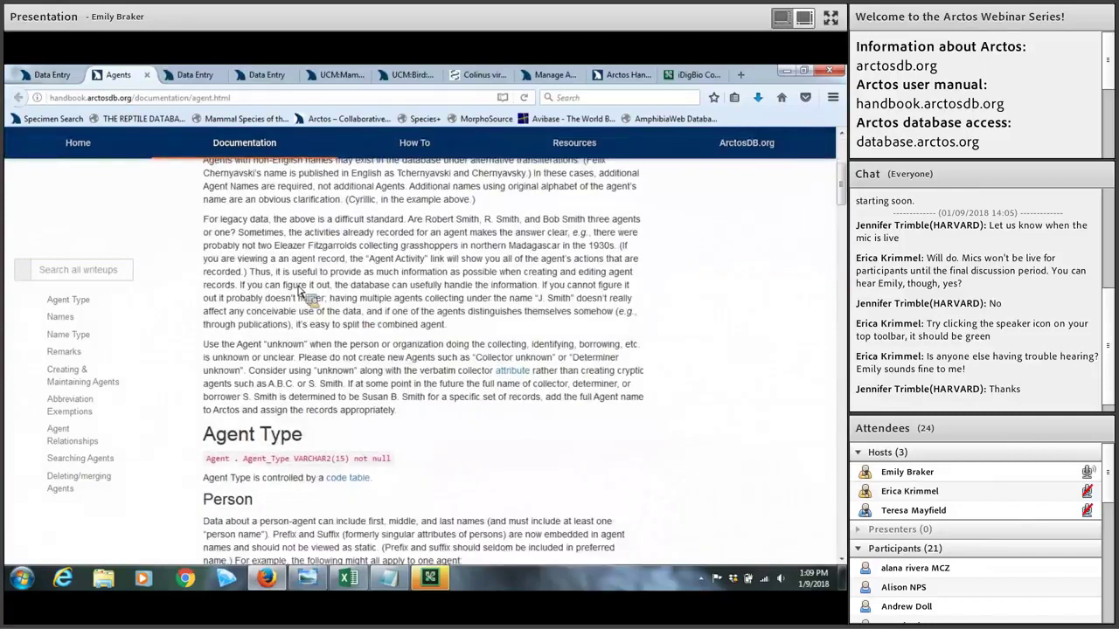
pyautogui.scroll(-3, 315, 280)
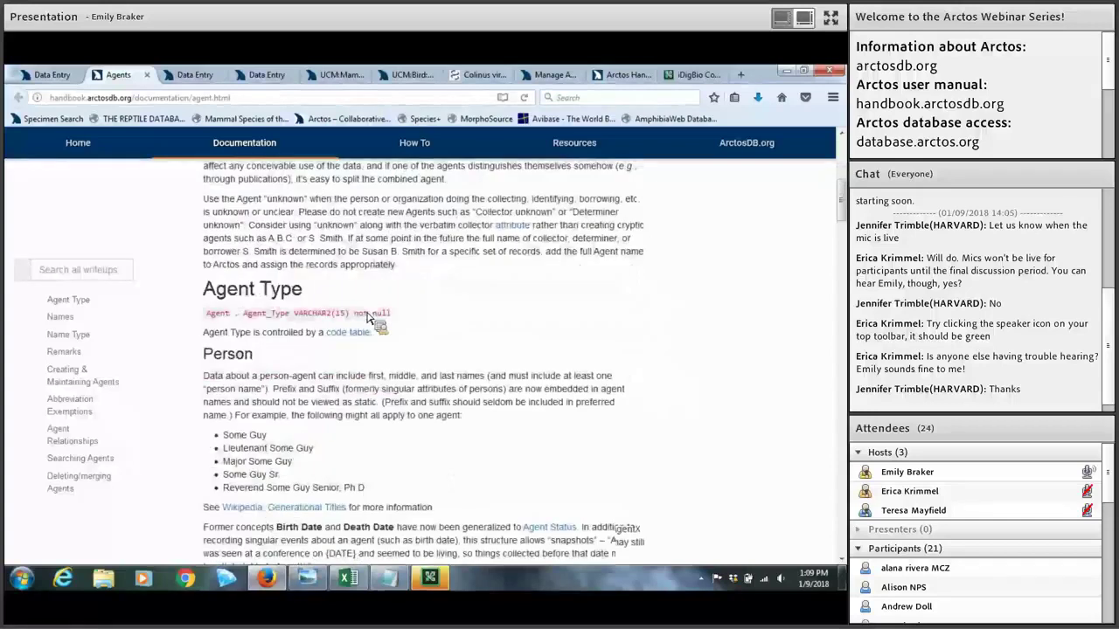
pyautogui.scroll(-10, 367, 316)
pyautogui.scroll(-3, 367, 317)
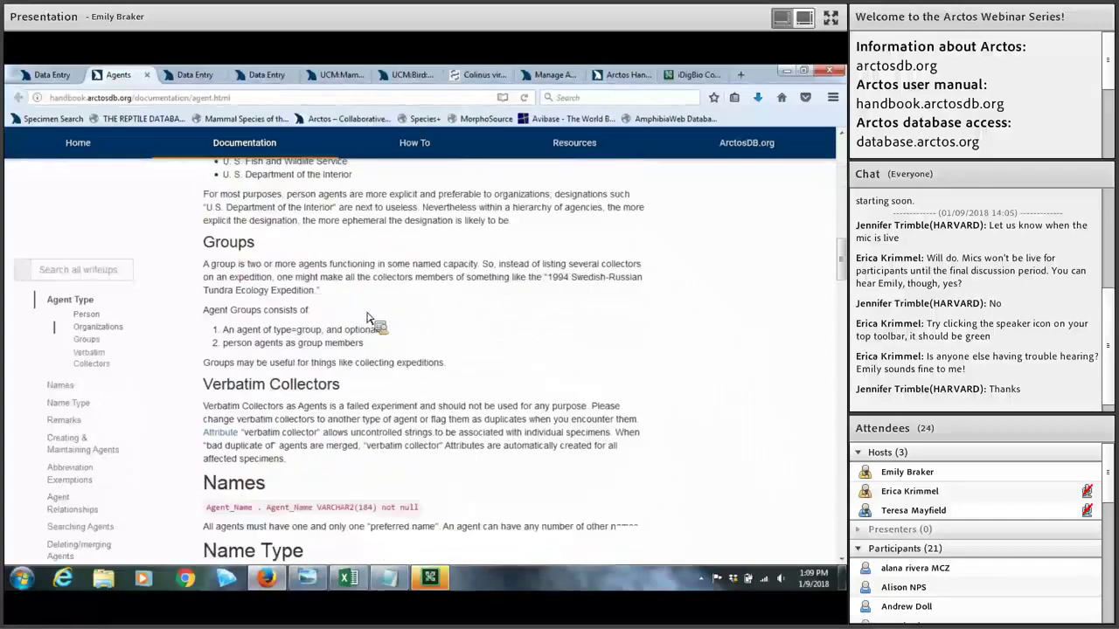
pyautogui.scroll(-8, 369, 319)
pyautogui.scroll(-1, 424, 310)
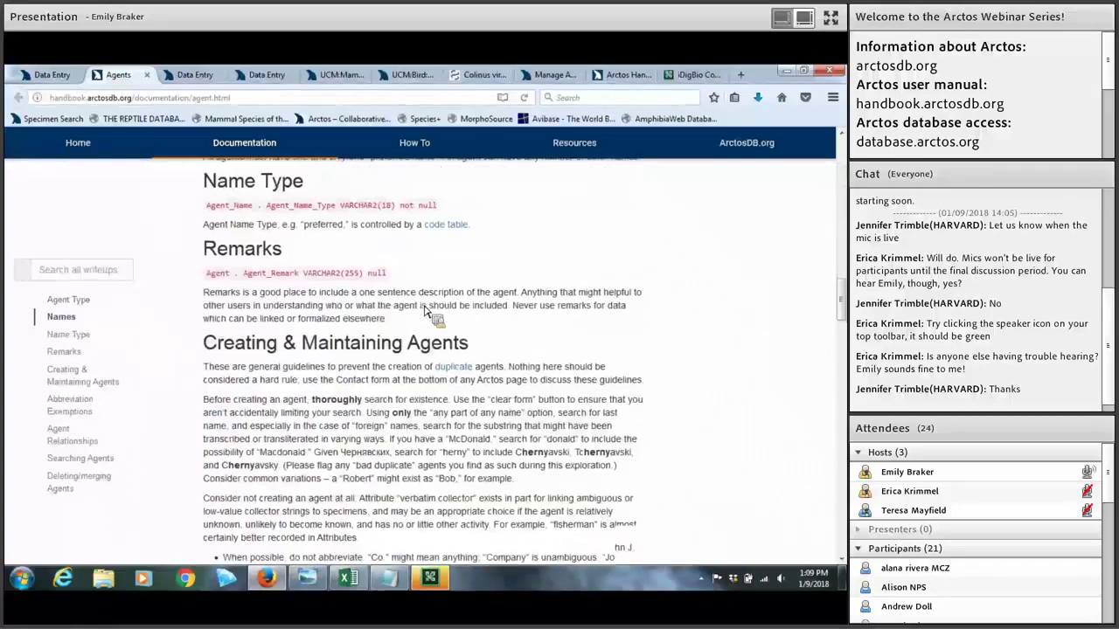
pyautogui.scroll(-10, 424, 311)
pyautogui.moveTo(837, 381); pyautogui.dragTo(841, 450)
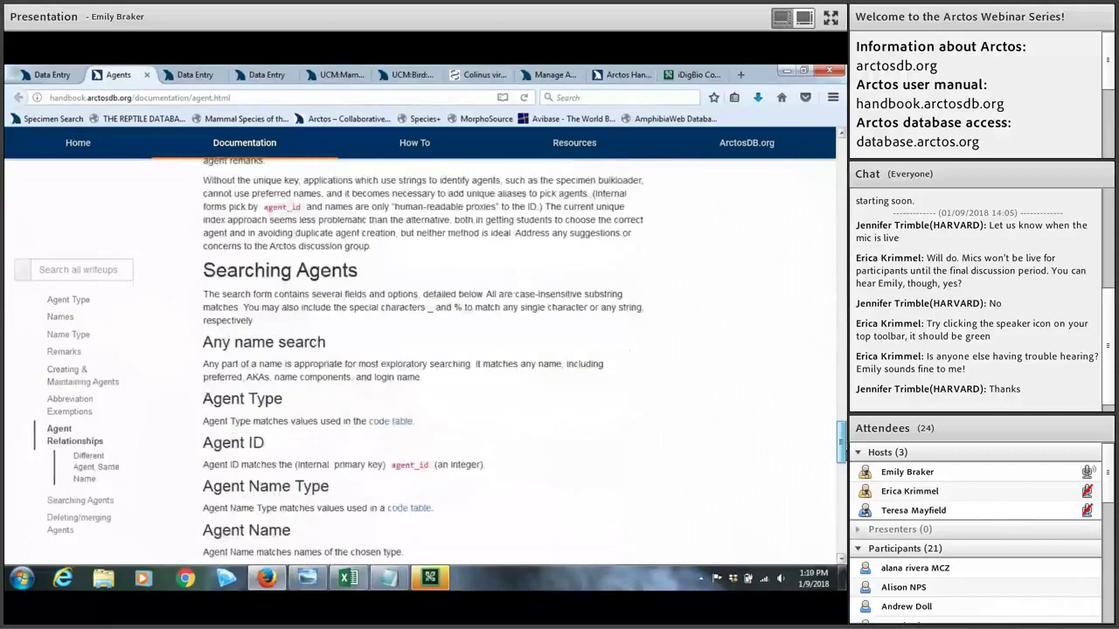
pyautogui.click(74, 73)
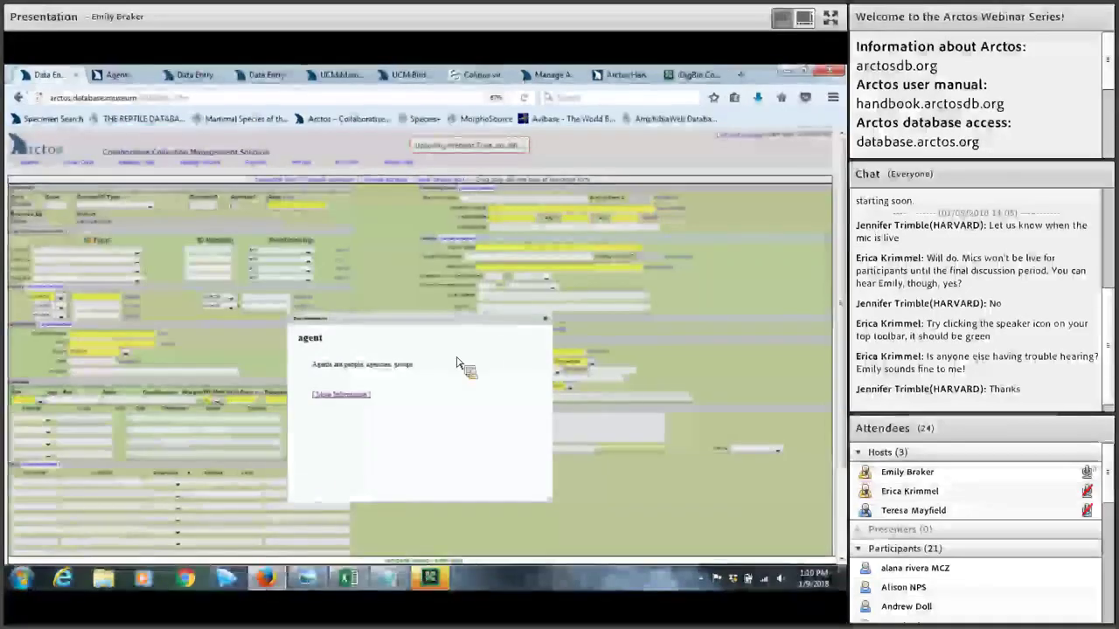
# Step: Close the agent popup, keep Nature of ID as ID of kin, and open Identification documentation
pyautogui.click(545, 319)
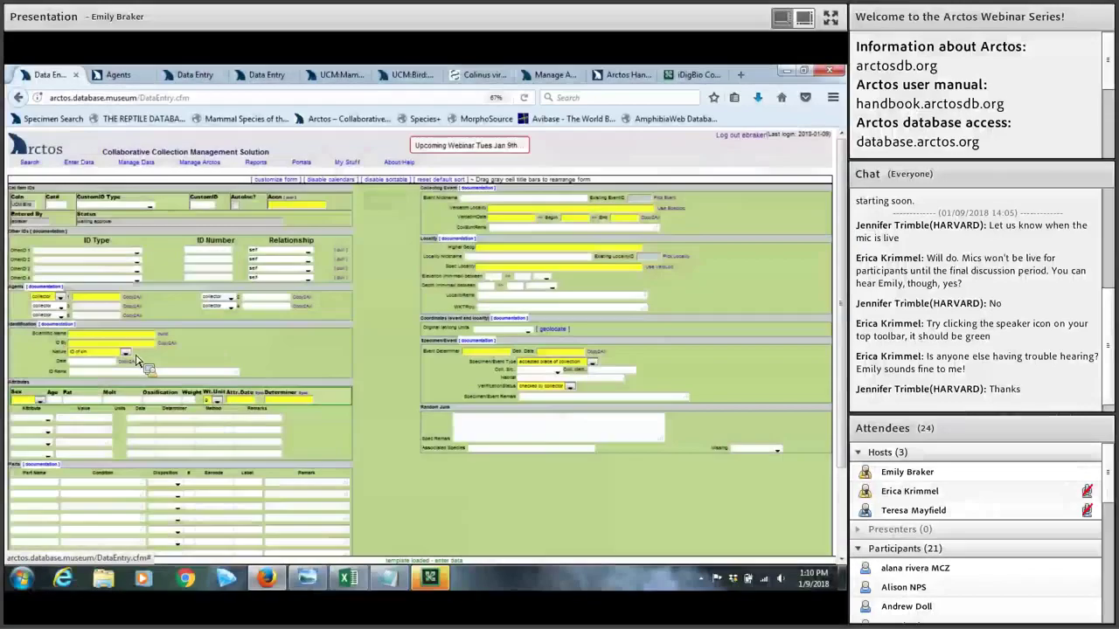
pyautogui.click(127, 353)
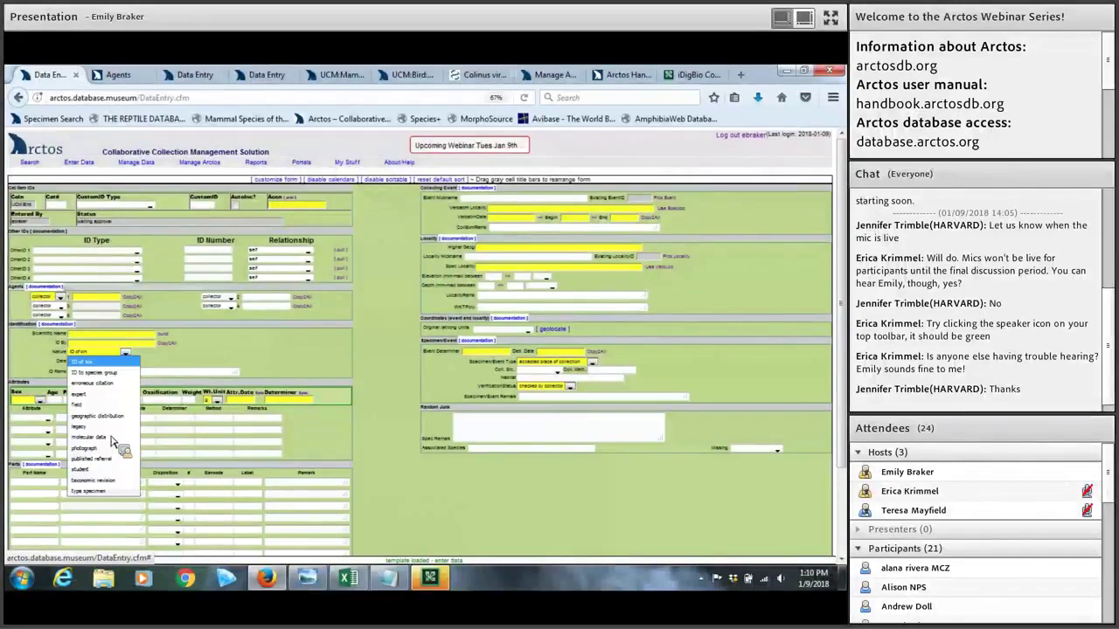
pyautogui.click(245, 361)
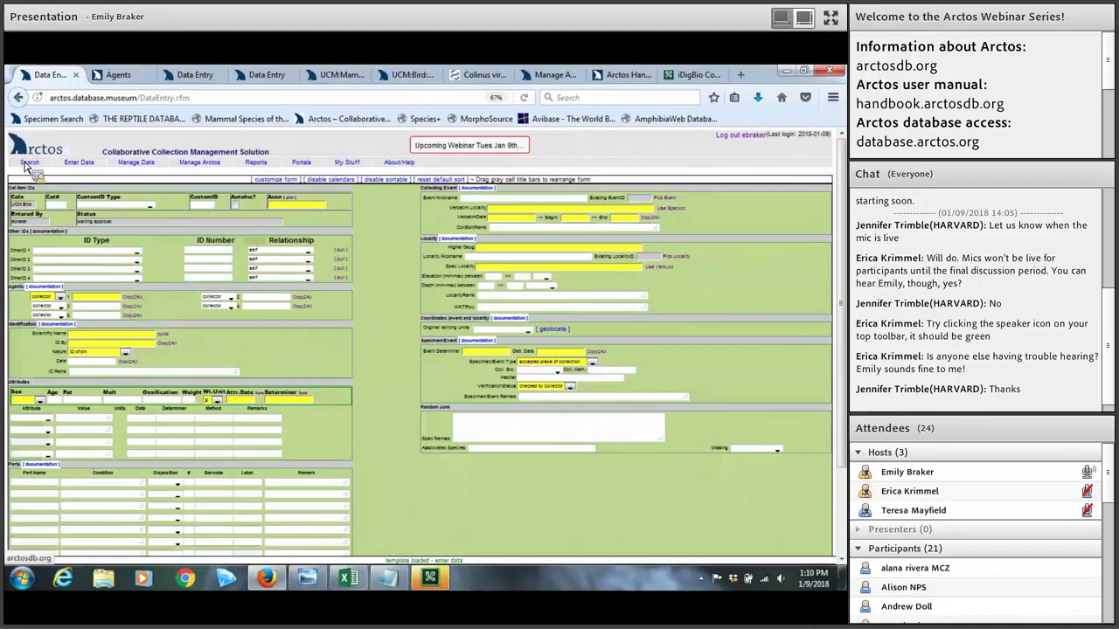
pyautogui.moveTo(29, 163)
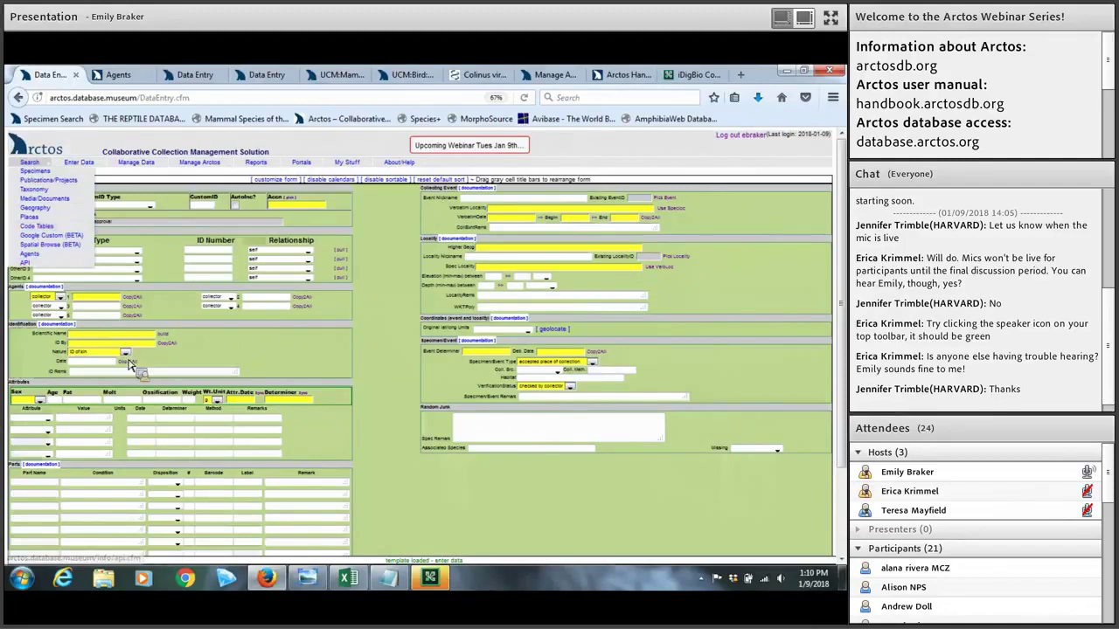
pyautogui.click(58, 324)
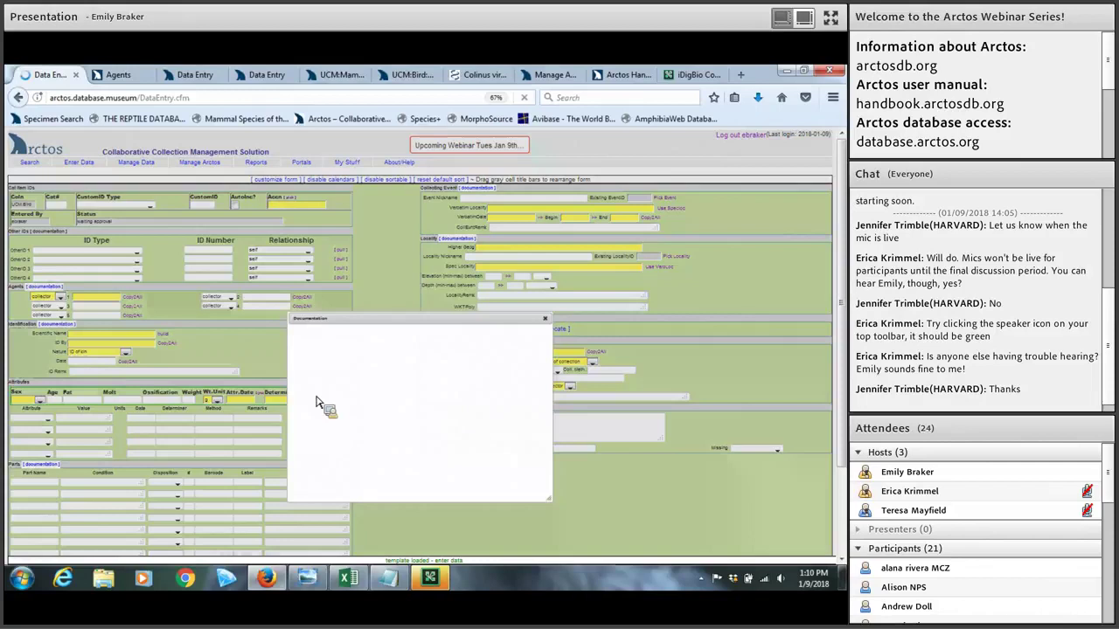
# Step: Read the Identifications handbook page and open the nature_of_id code table
pyautogui.click(324, 396)
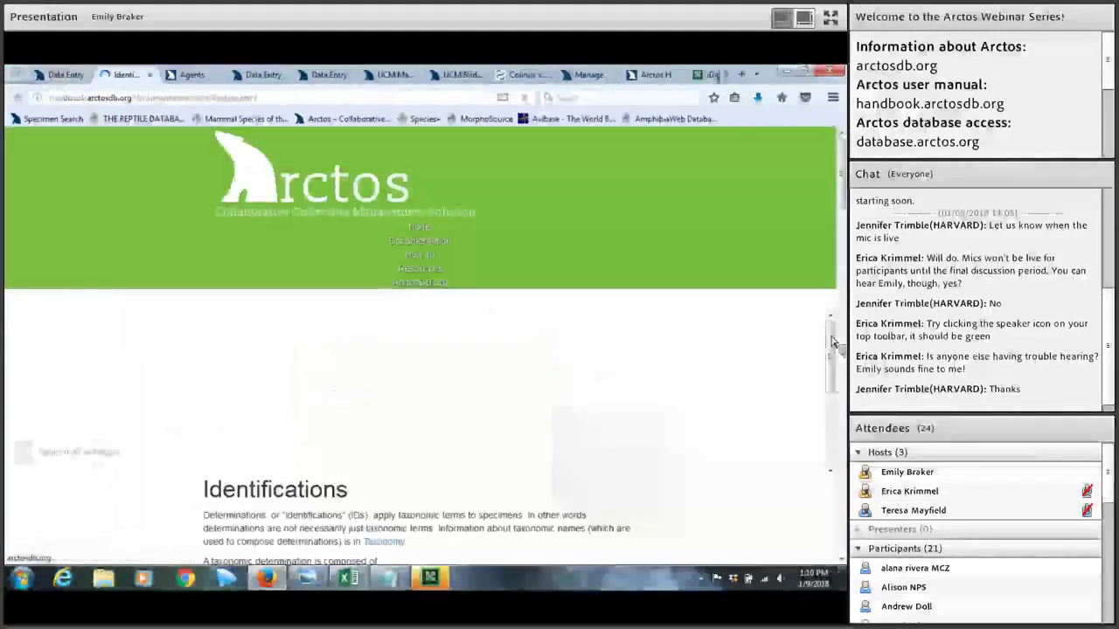
pyautogui.scroll(-5, 516, 363)
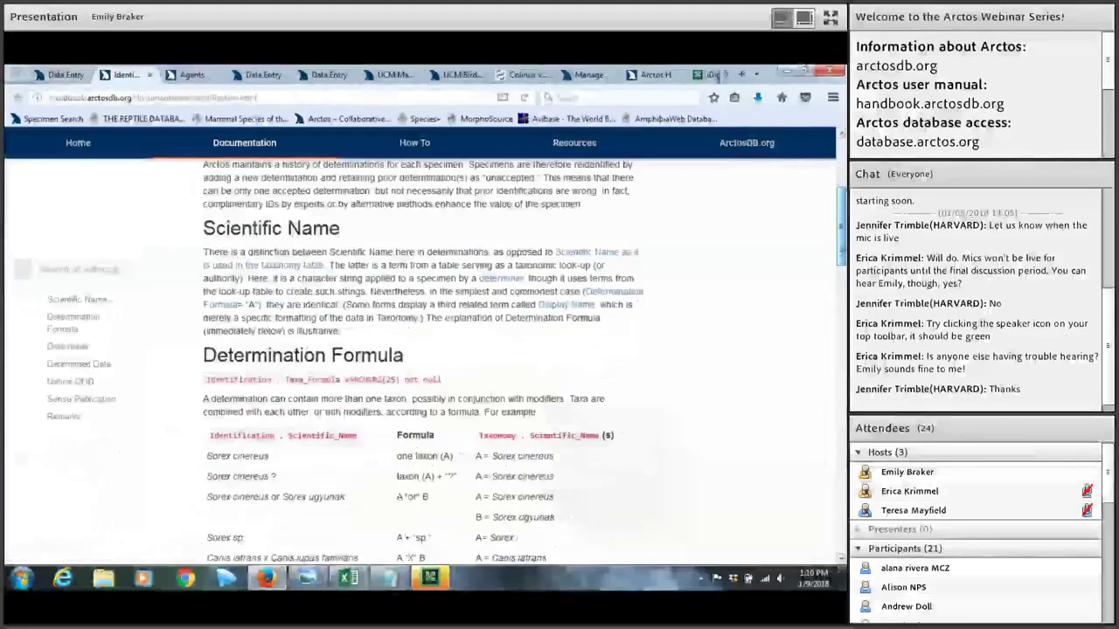
pyautogui.scroll(-4, 420, 349)
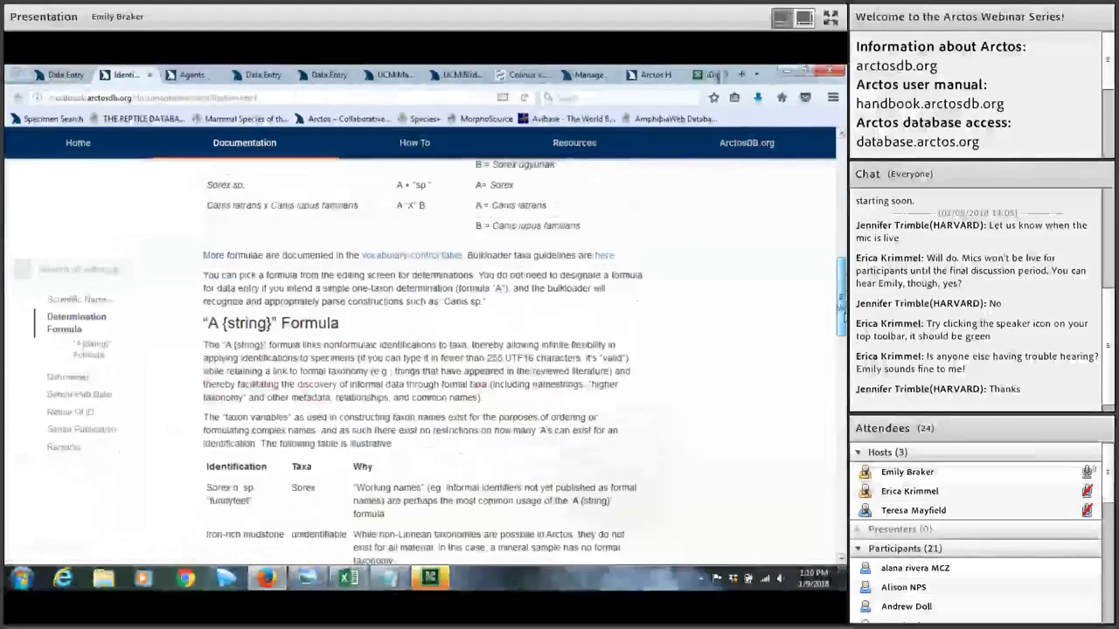
pyautogui.scroll(-8, 686, 374)
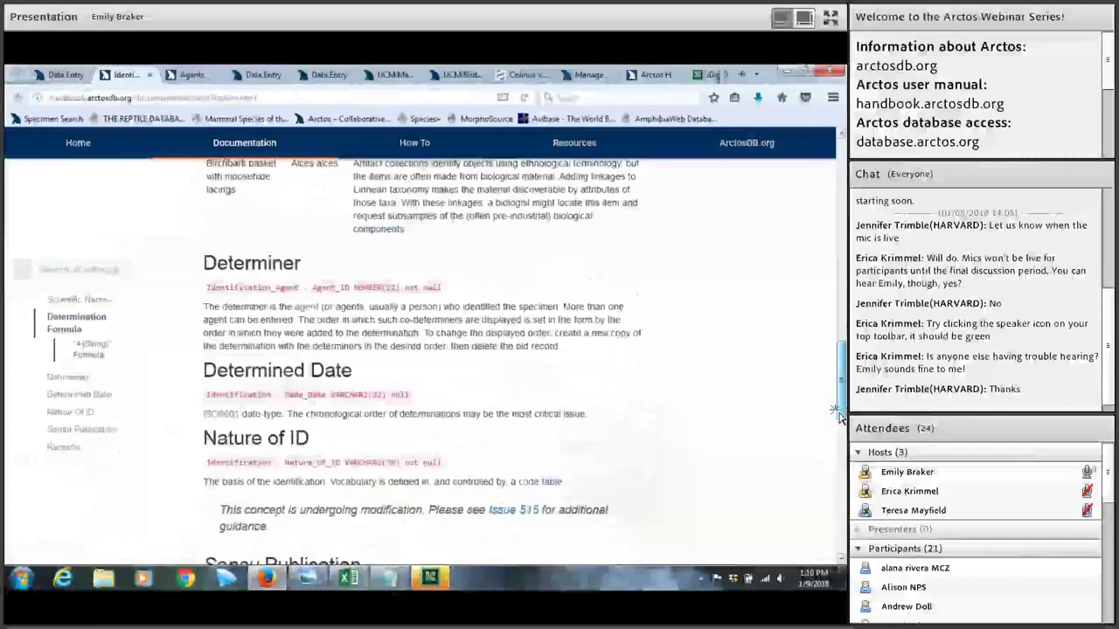
pyautogui.click(550, 384)
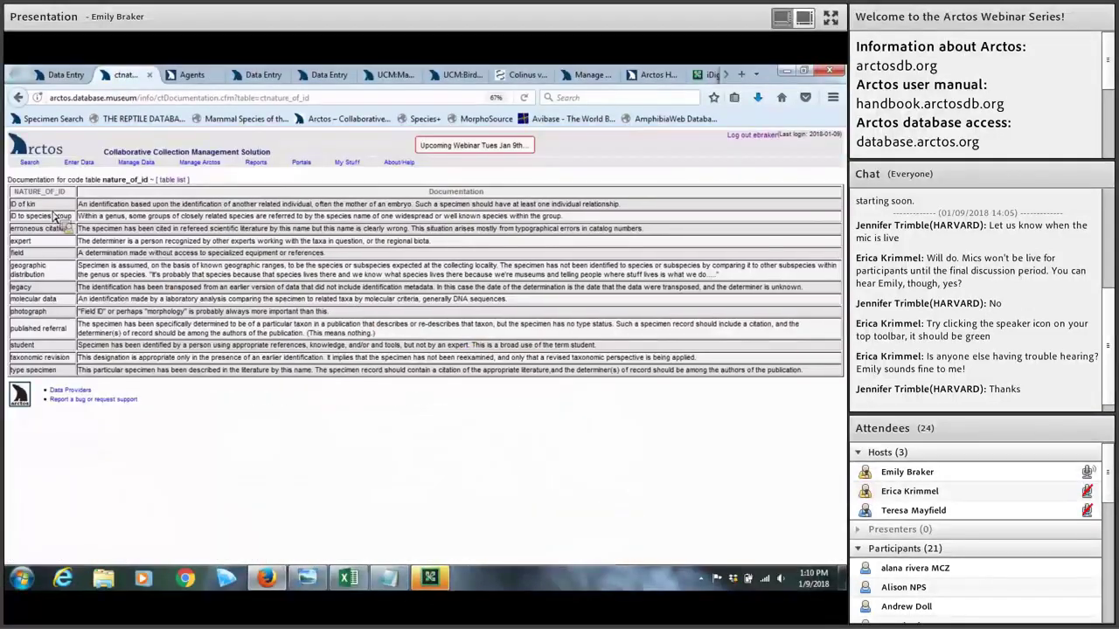
# Step: Close the identification popup plus the code-table and Agents handbook tabs
pyautogui.click(66, 74)
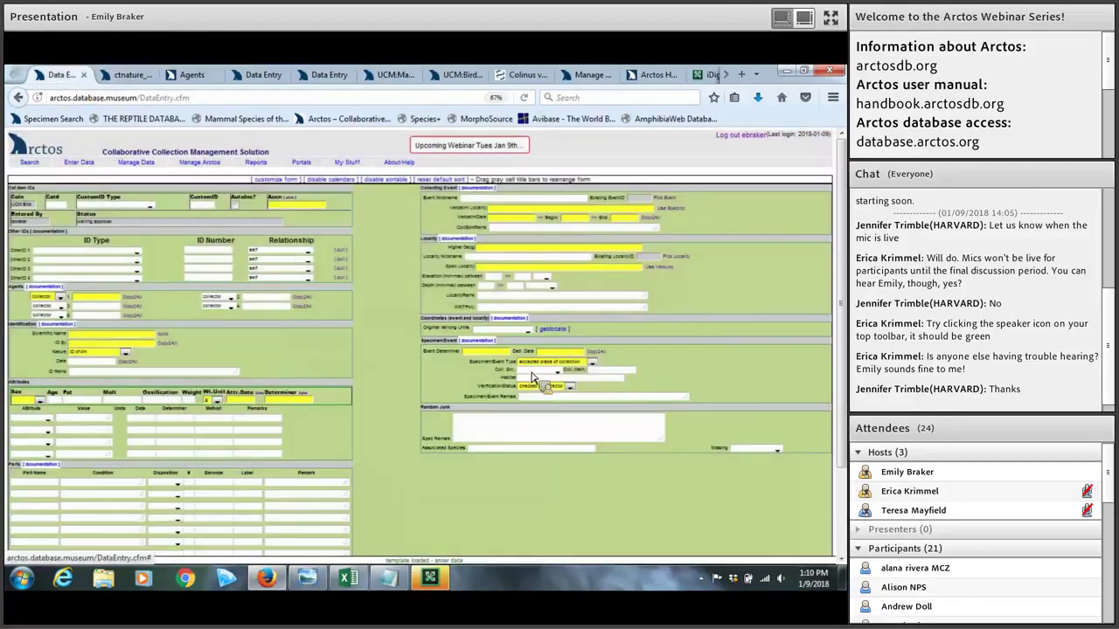
pyautogui.click(528, 375)
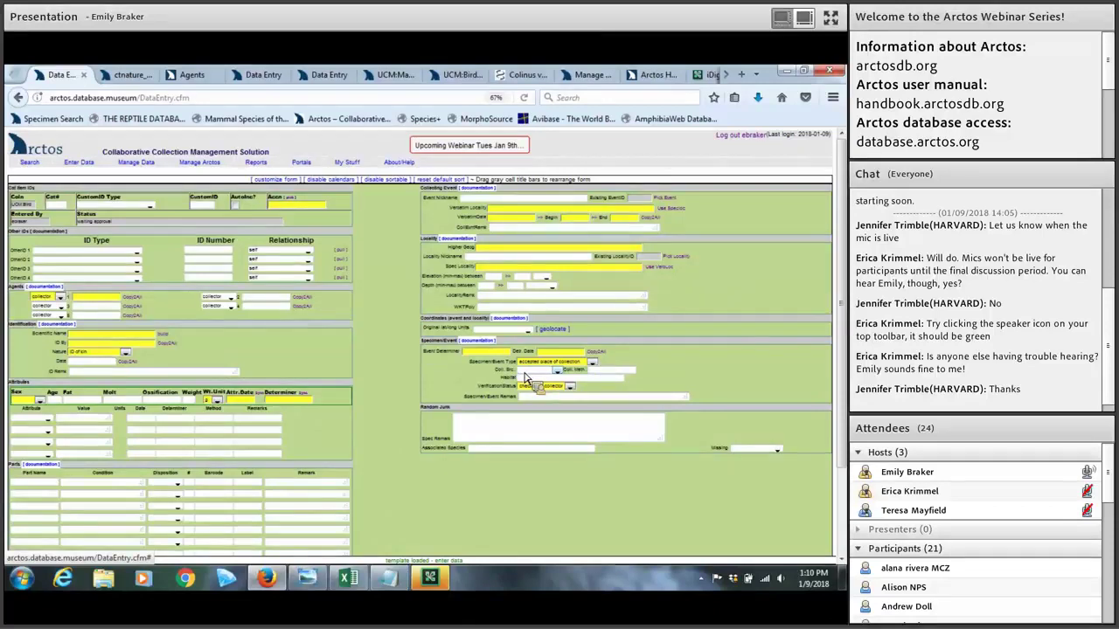
pyautogui.moveTo(524, 376); pyautogui.dragTo(153, 78)
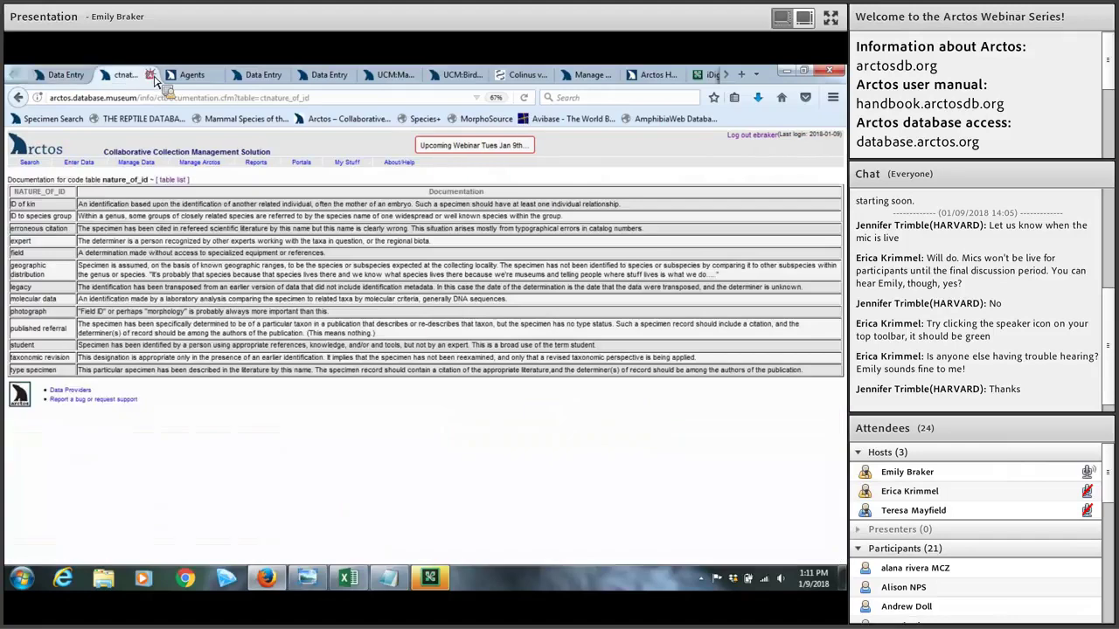
pyautogui.click(151, 75)
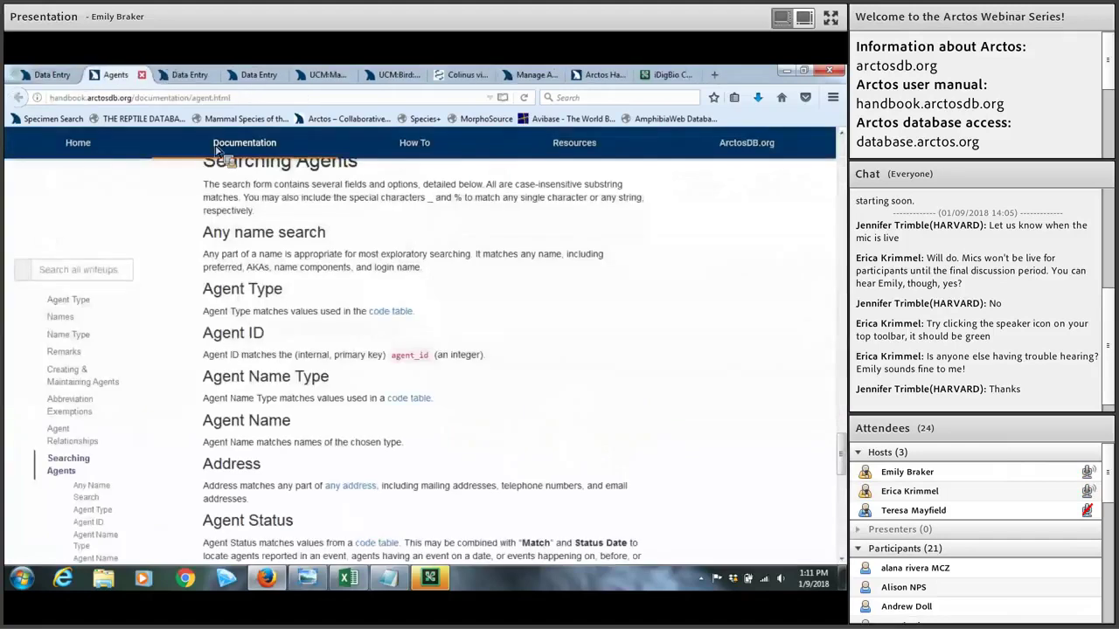
pyautogui.click(142, 74)
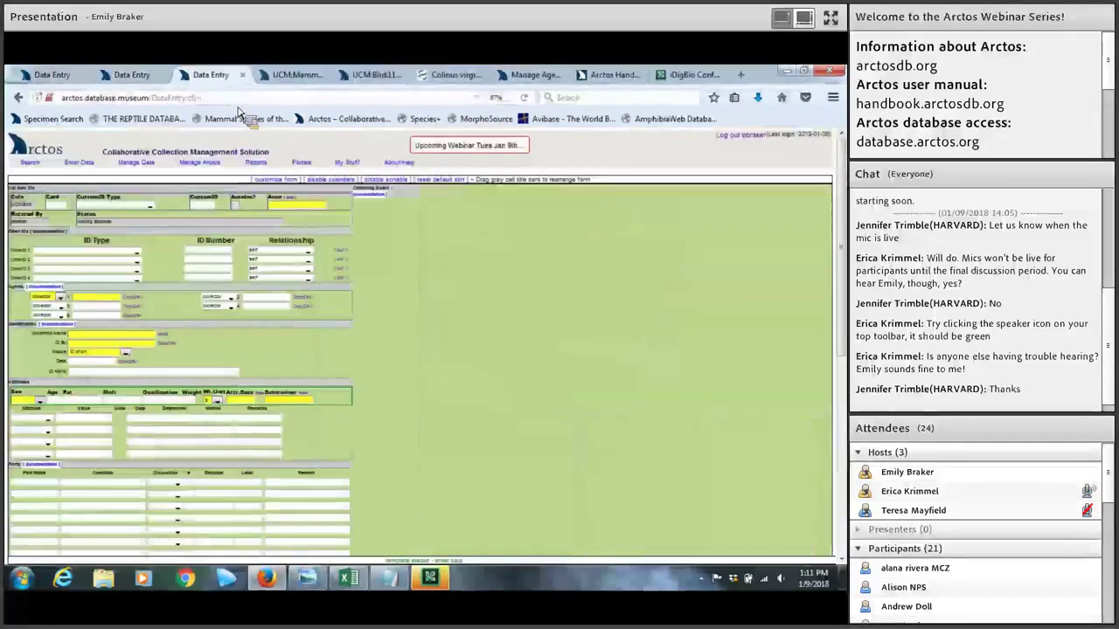
# Step: Zoom the form in and enter catalog number 123456 in the Cat# field
pyautogui.hotkey('ctrl', '+')
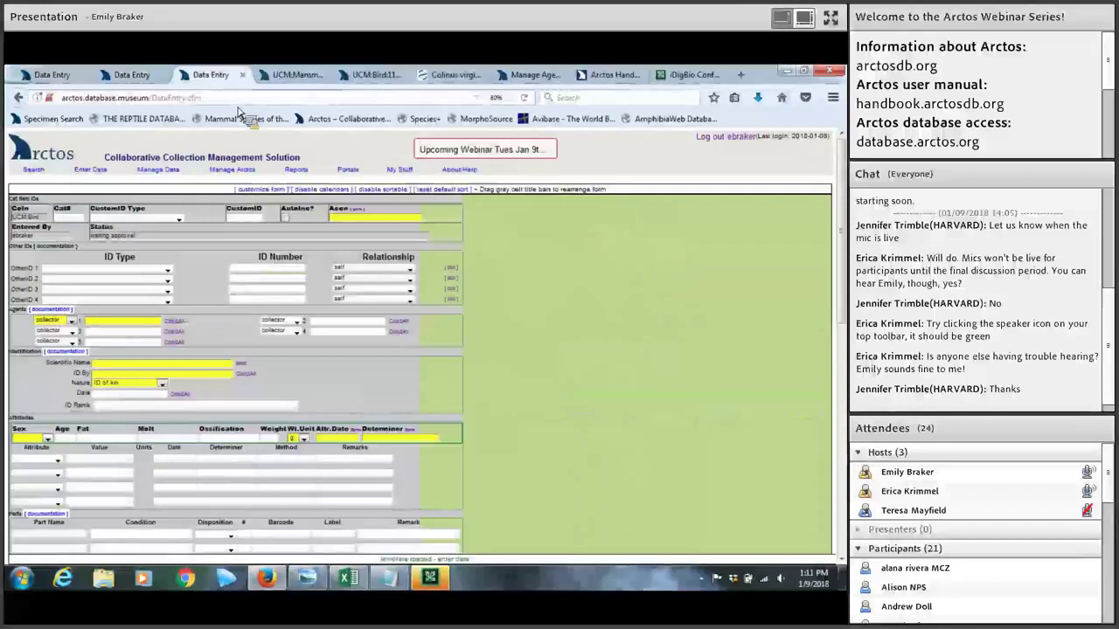
pyautogui.hotkey('ctrl', '+')
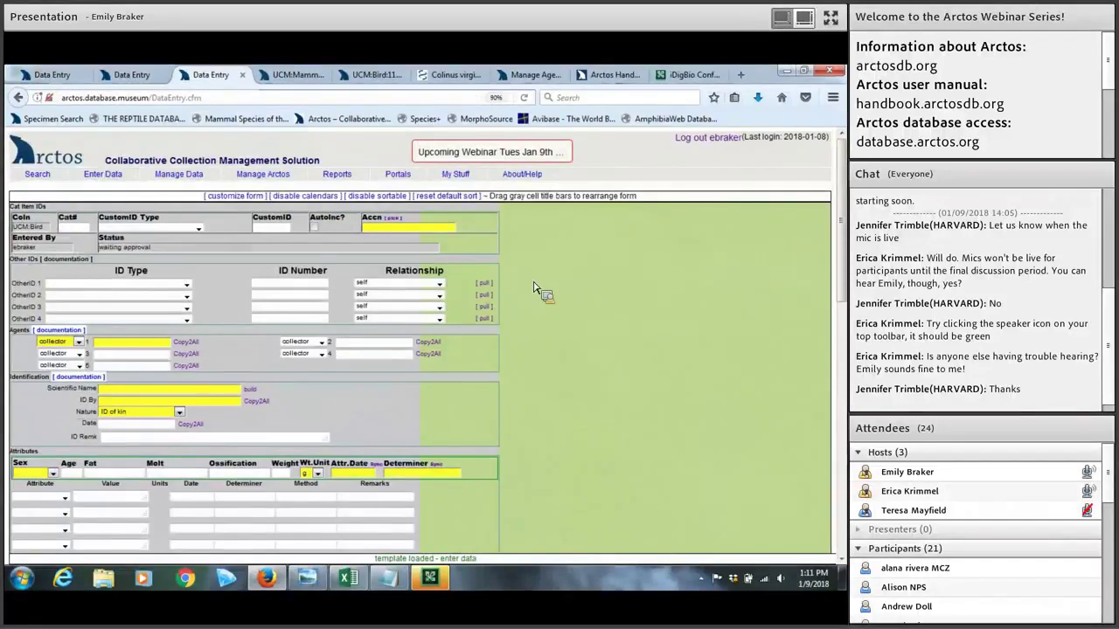
pyautogui.hotkey('ctrl', '+')
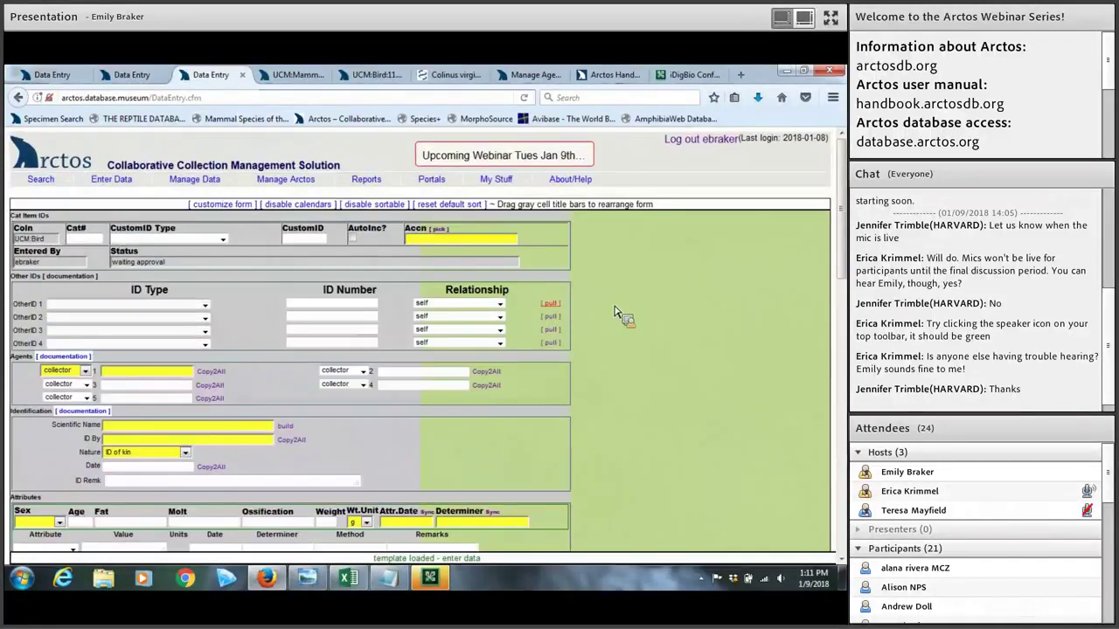
pyautogui.scroll(-2, 616, 313)
pyautogui.scroll(2, 616, 313)
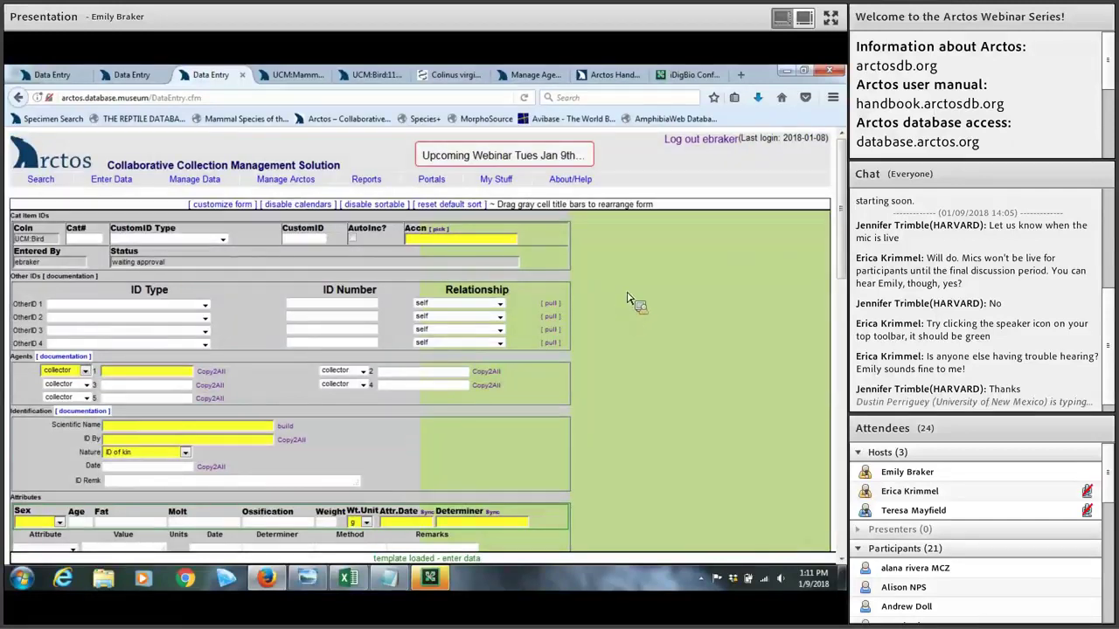
pyautogui.click(53, 240)
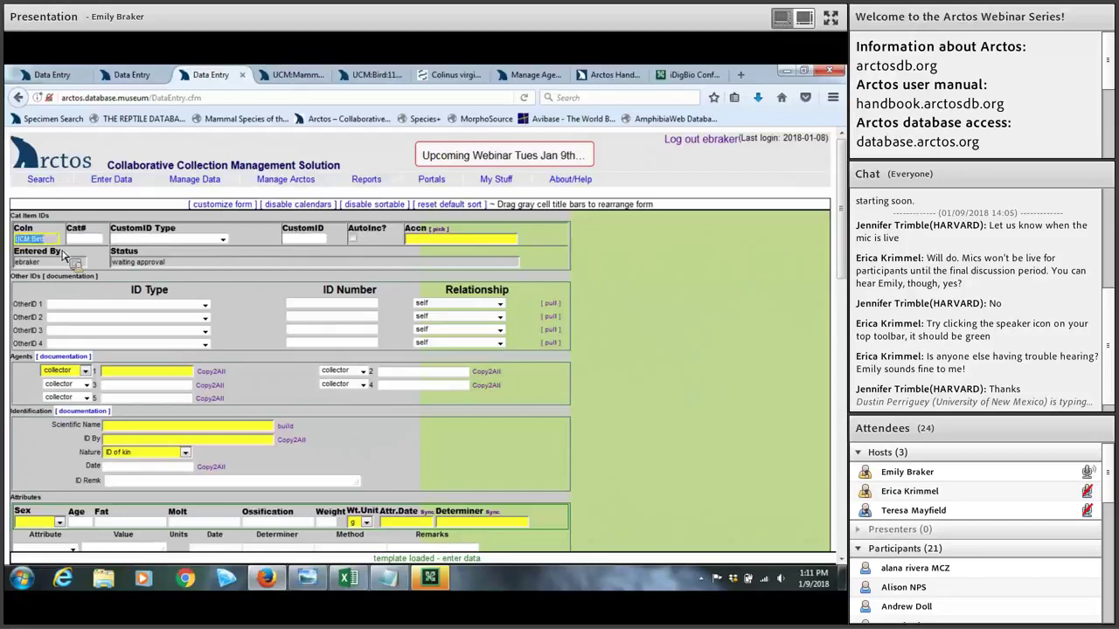
pyautogui.click(80, 243)
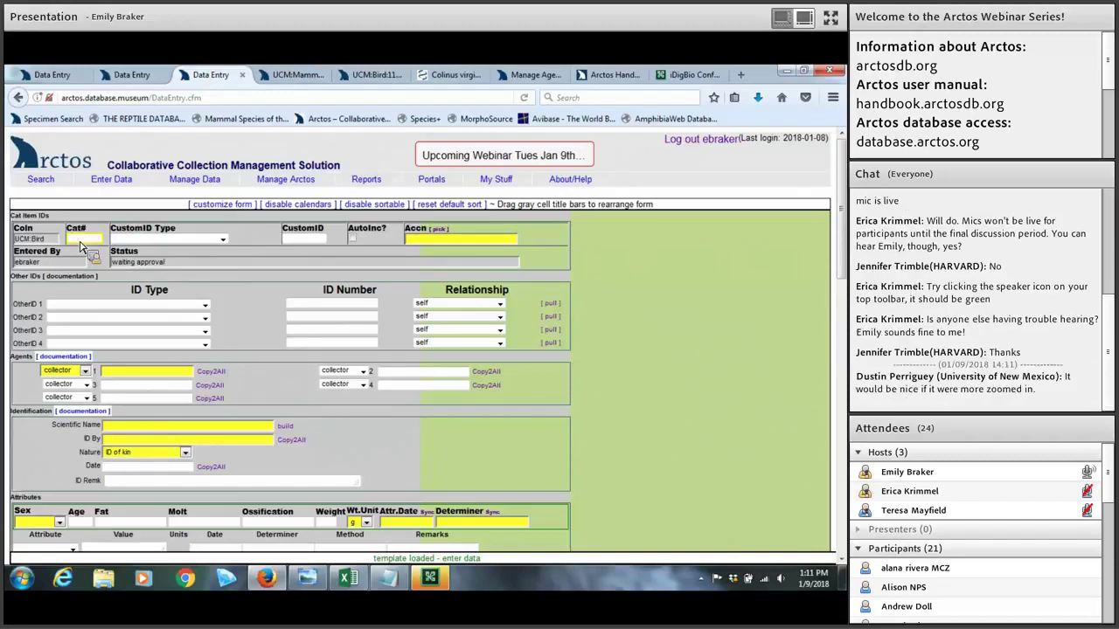
pyautogui.write('123456')
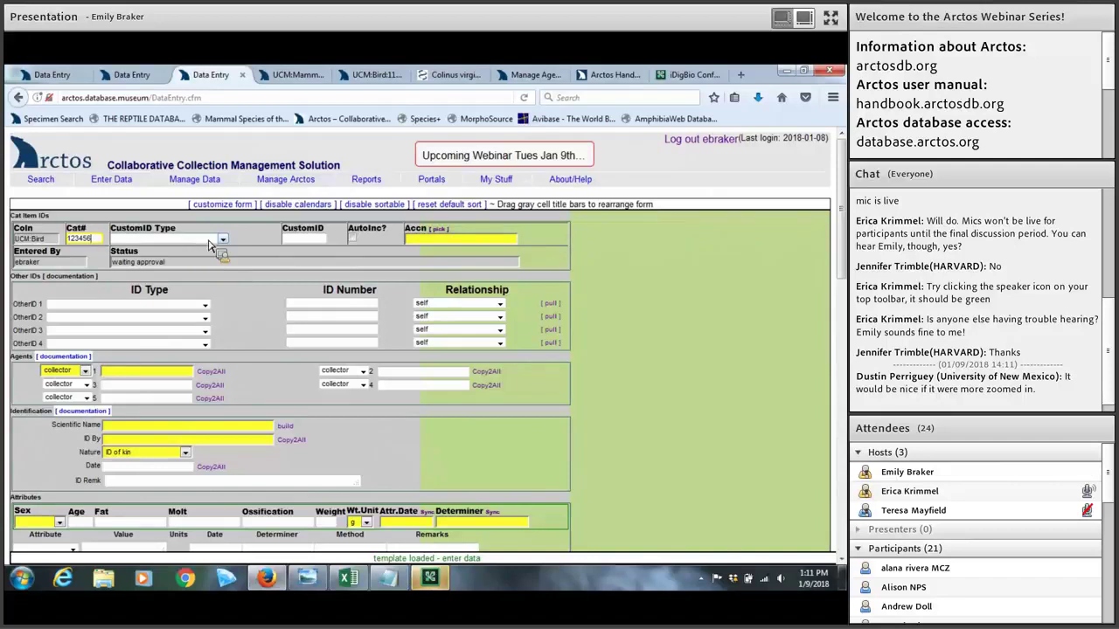
pyautogui.hotkey('ctrl', '+')
pyautogui.hotkey('ctrl', '+')
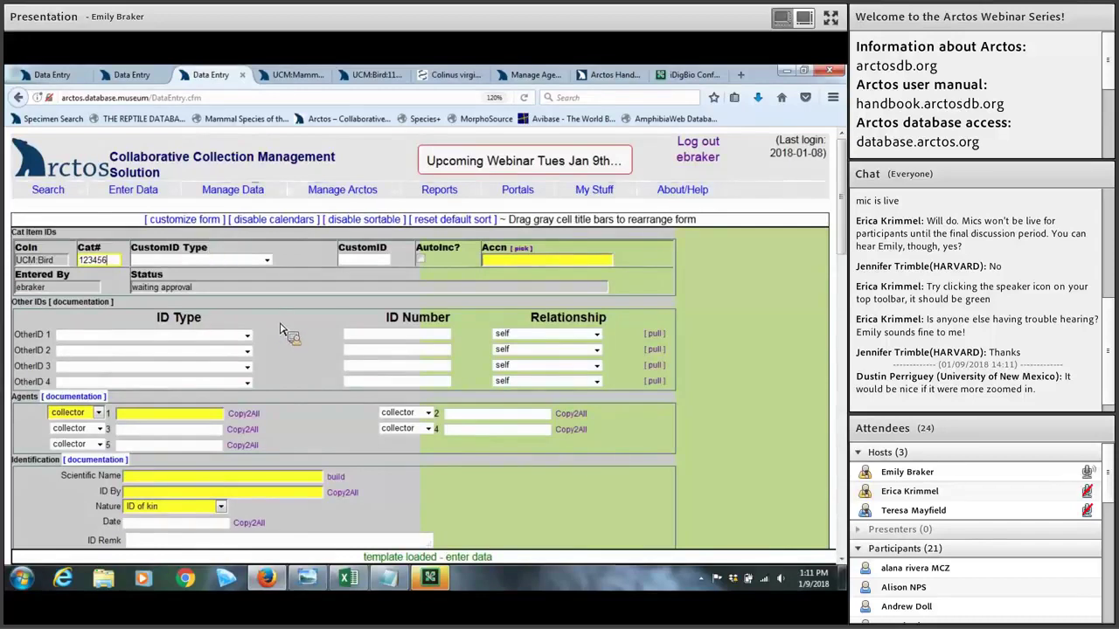
pyautogui.click(266, 261)
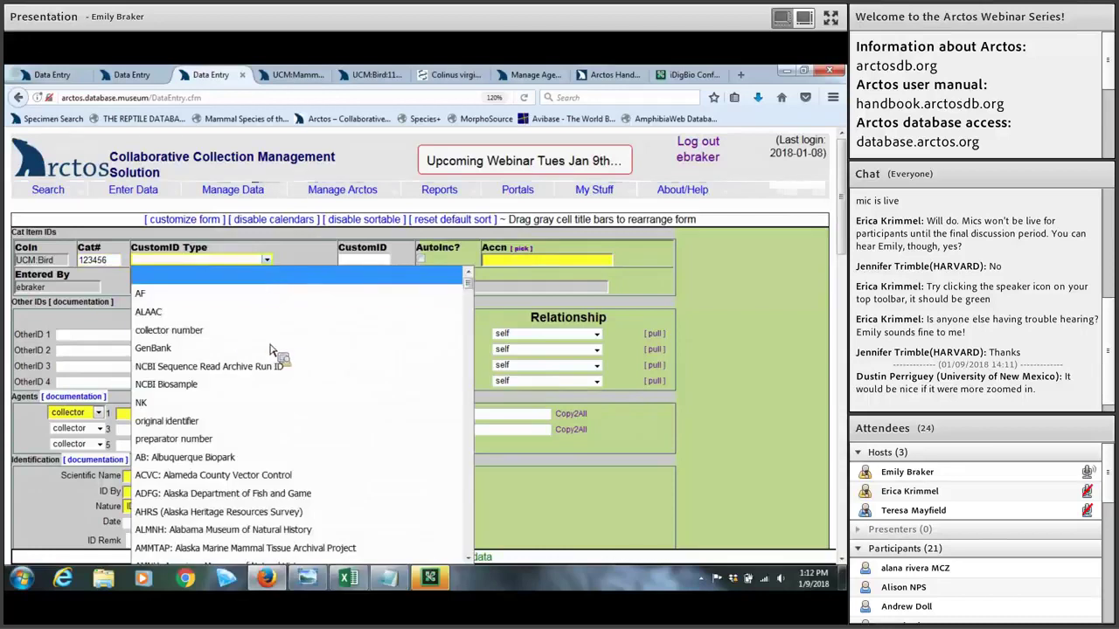
pyautogui.click(108, 306)
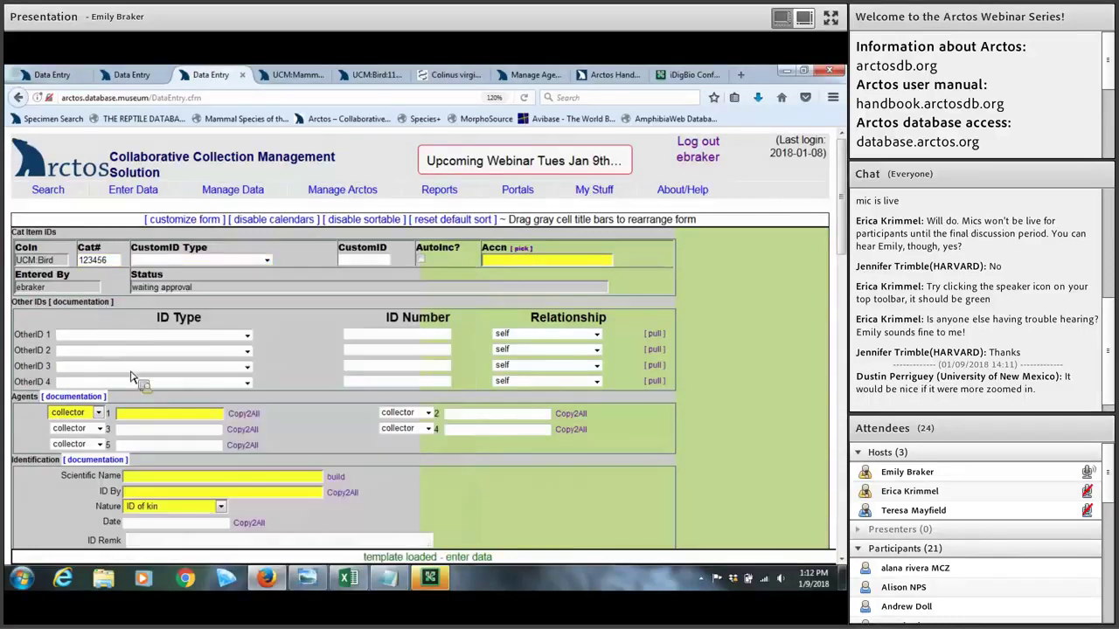
pyautogui.click(251, 262)
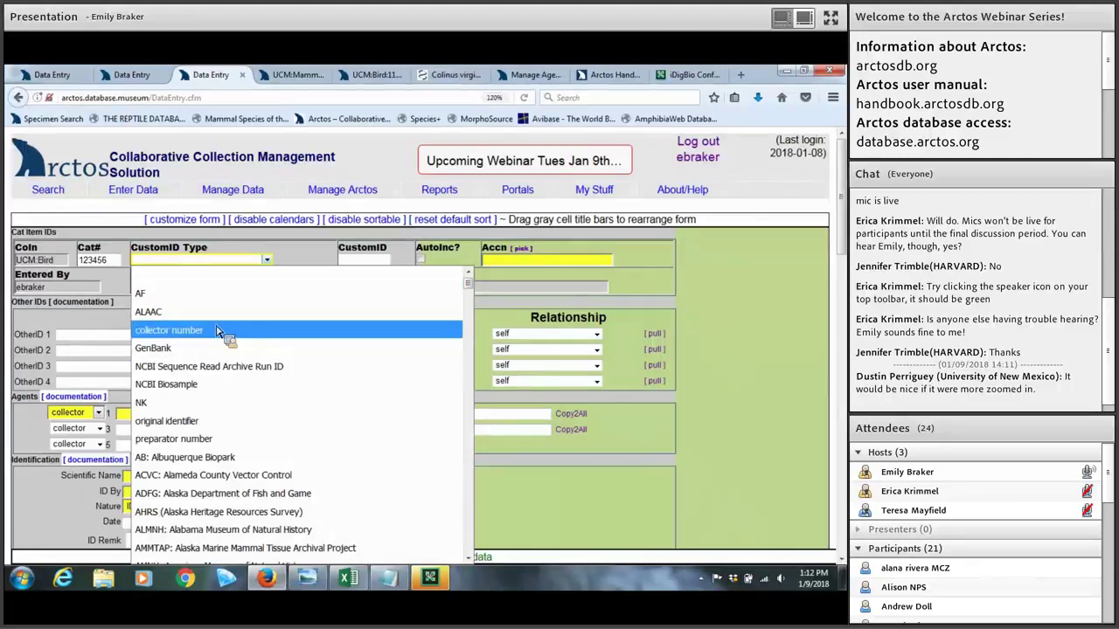
pyautogui.click(353, 265)
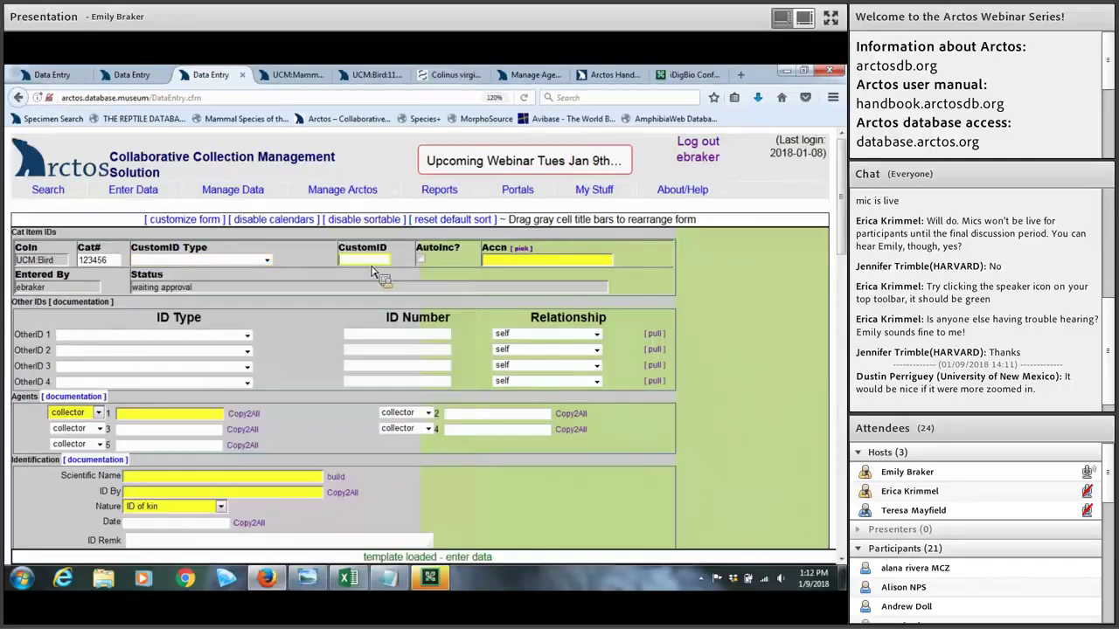
pyautogui.click(421, 262)
pyautogui.click(421, 261)
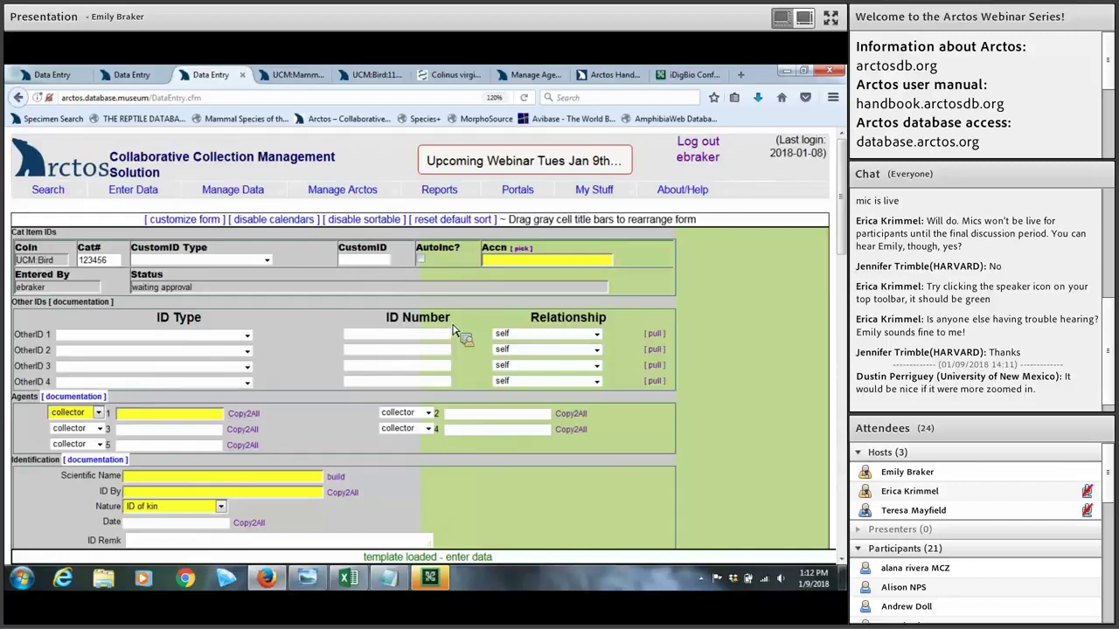
pyautogui.click(522, 265)
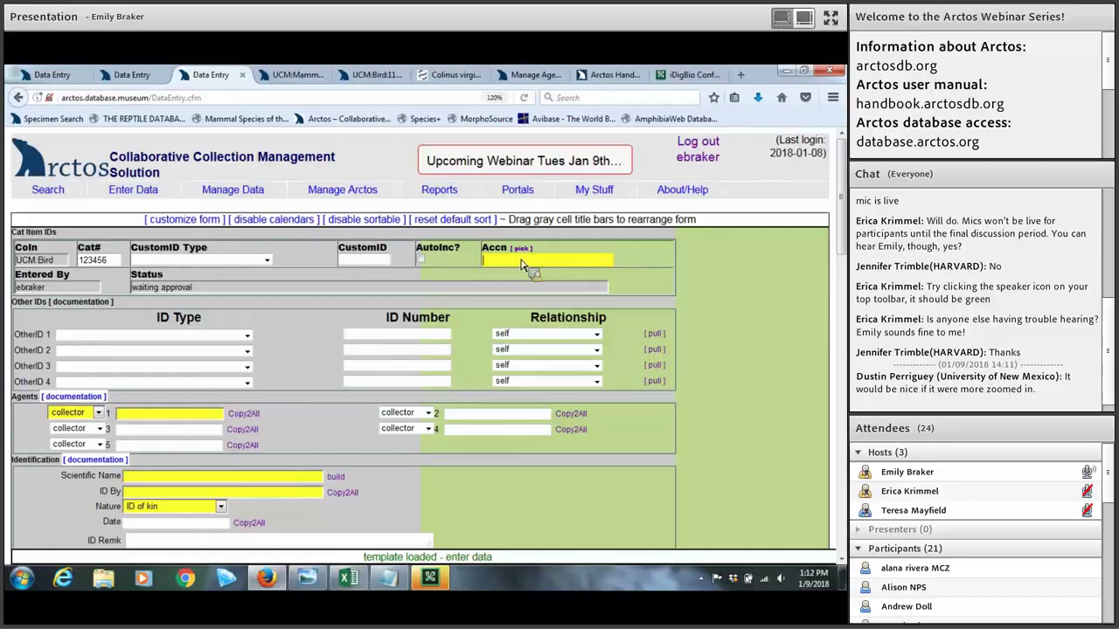
# Step: Look up accession 499 in UCM:Bird and assign [UCM:Bird]499 to the Accn field
pyautogui.write('499')
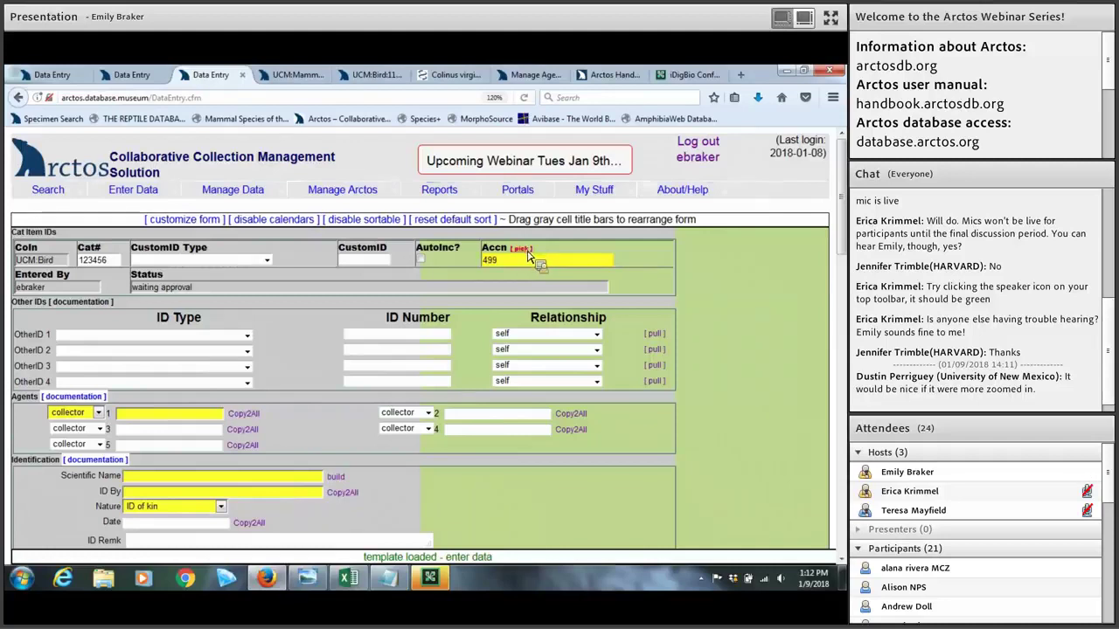
pyautogui.click(522, 249)
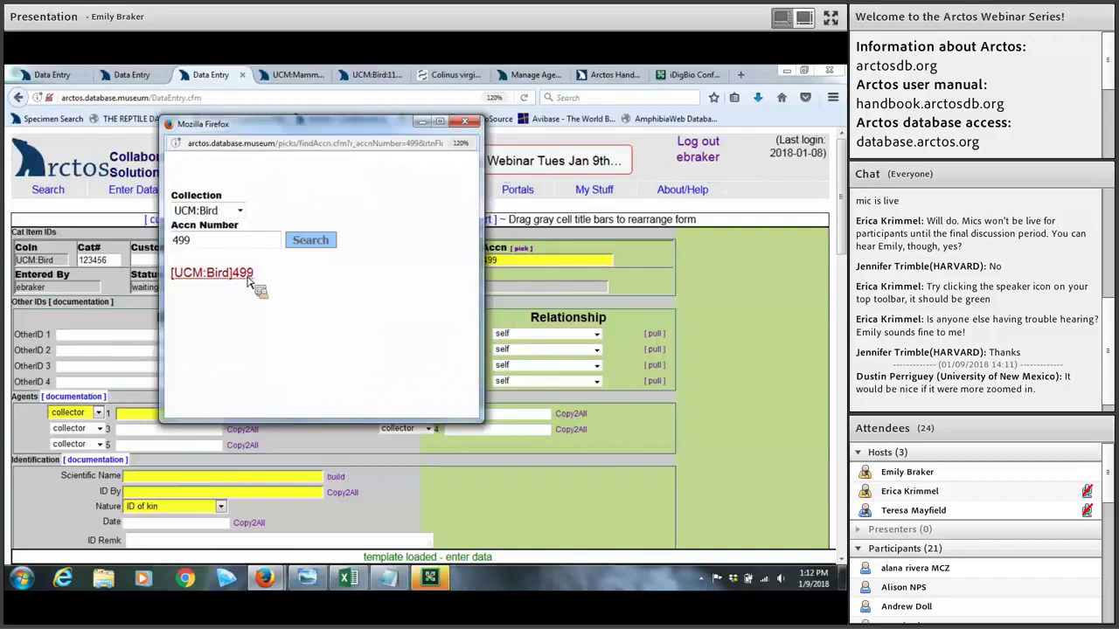
pyautogui.click(239, 211)
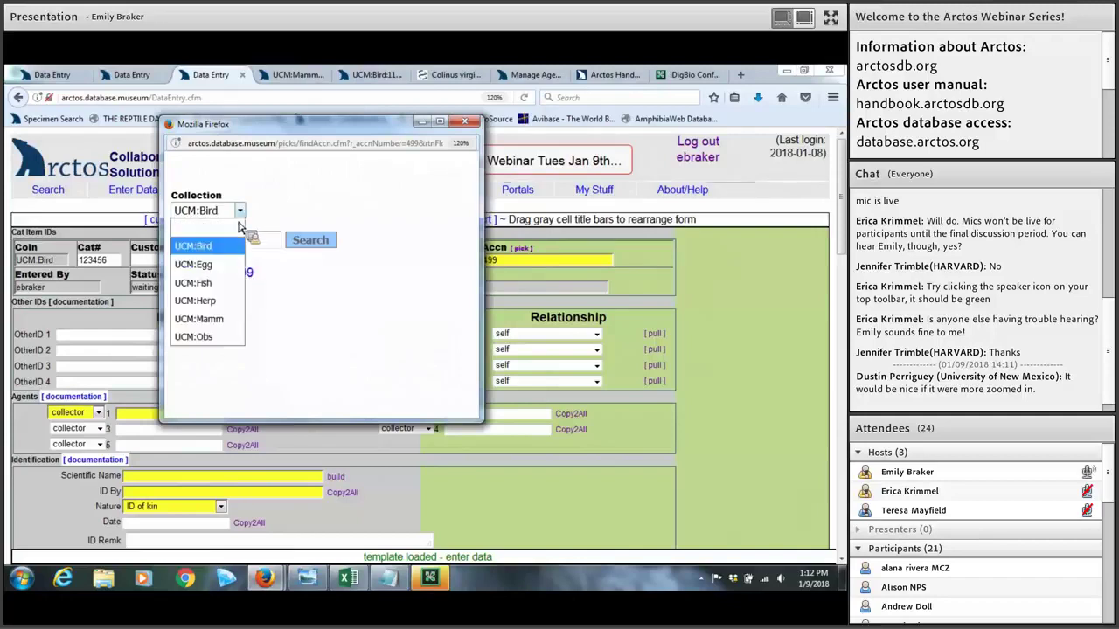
pyautogui.click(308, 303)
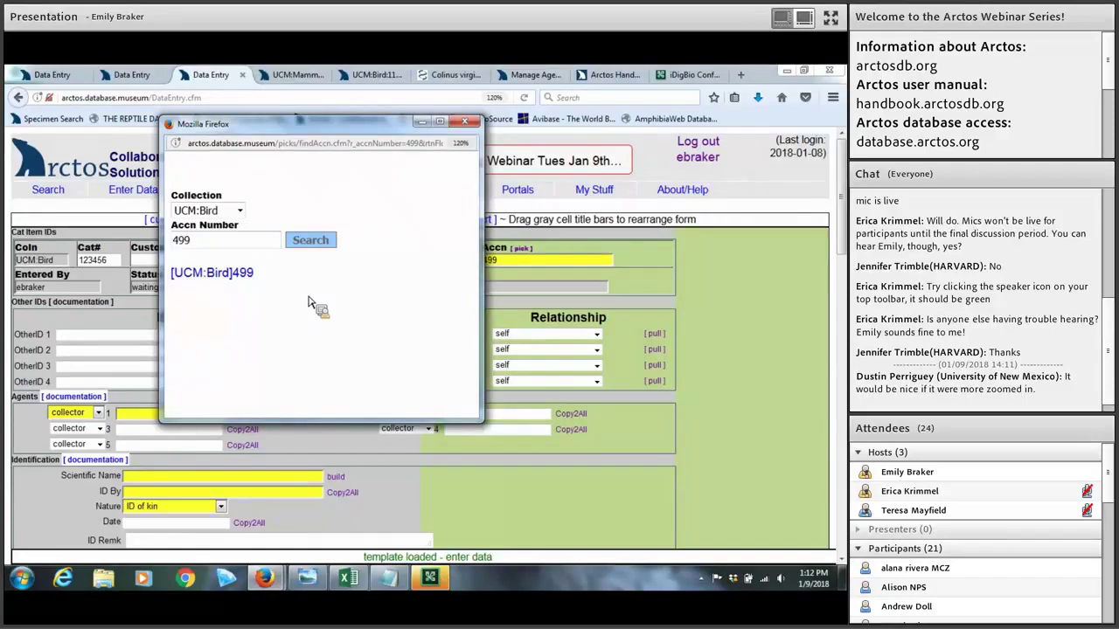
pyautogui.click(236, 276)
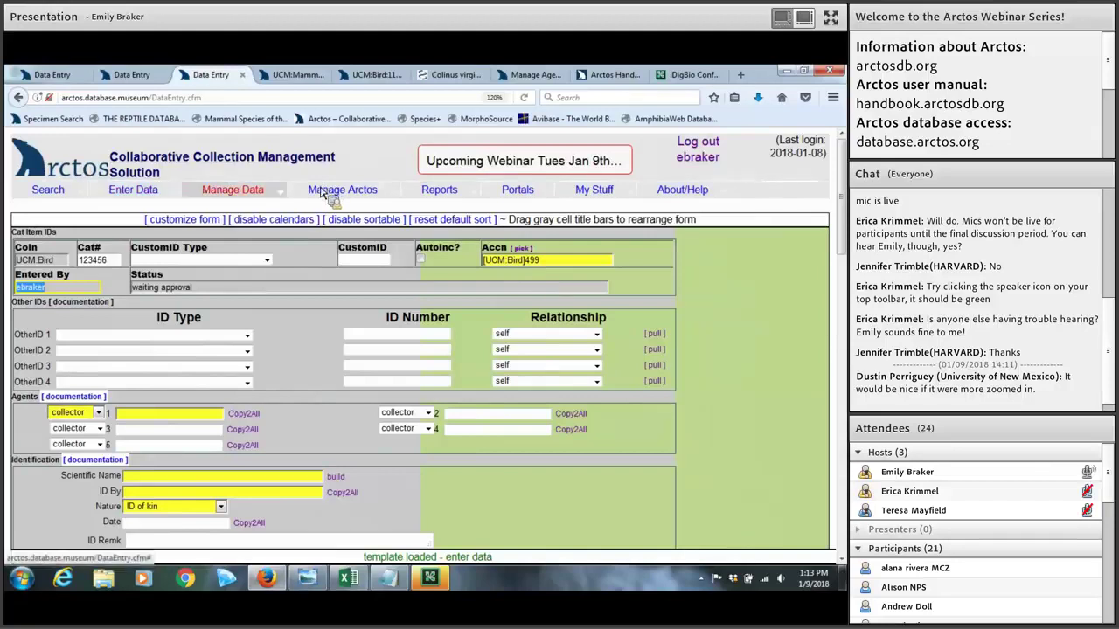
# Step: Open the Create Accession page from Manage Data > Transactions in a new tab
pyautogui.moveTo(258, 197)
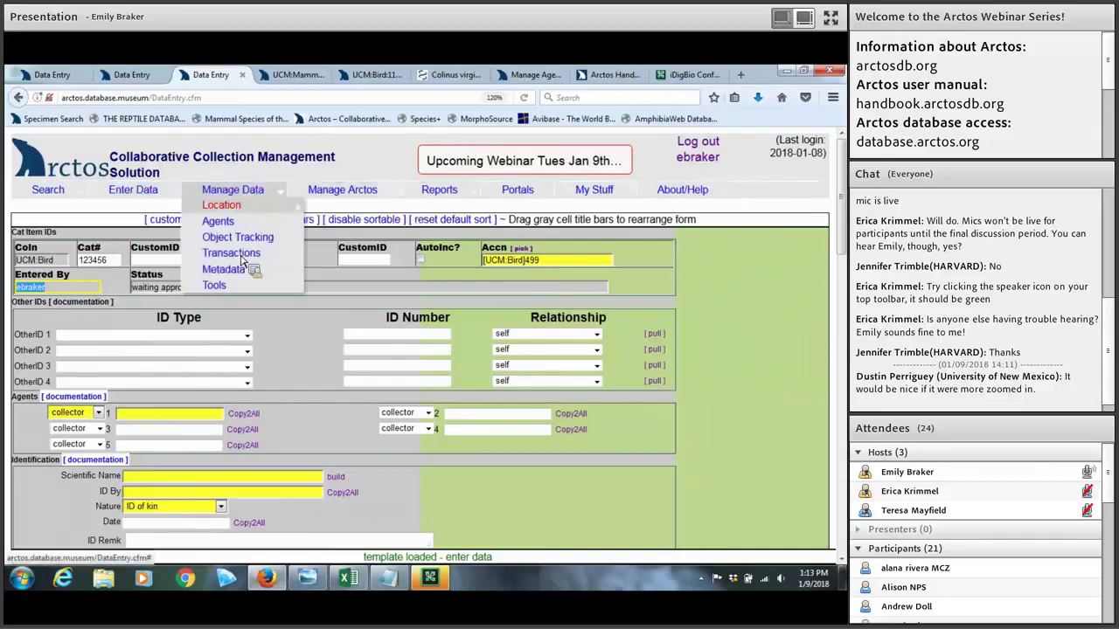
pyautogui.moveTo(243, 260)
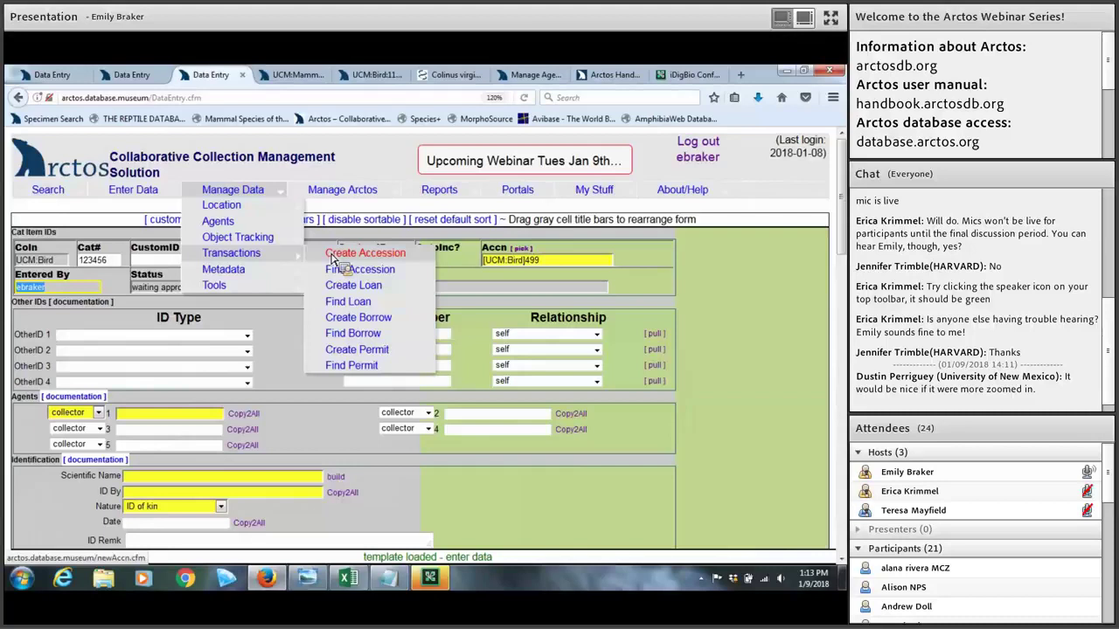
pyautogui.rightClick(328, 250)
pyautogui.click(358, 259)
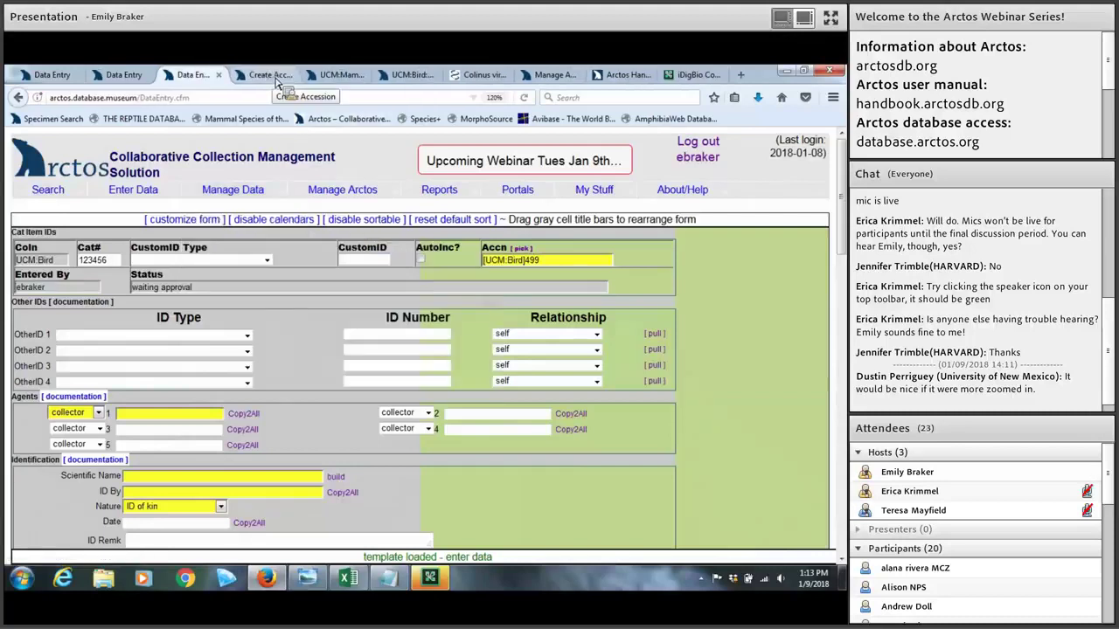
# Step: Review the new Create Accession page, then close it to return to the bird data entry form
pyautogui.click(274, 76)
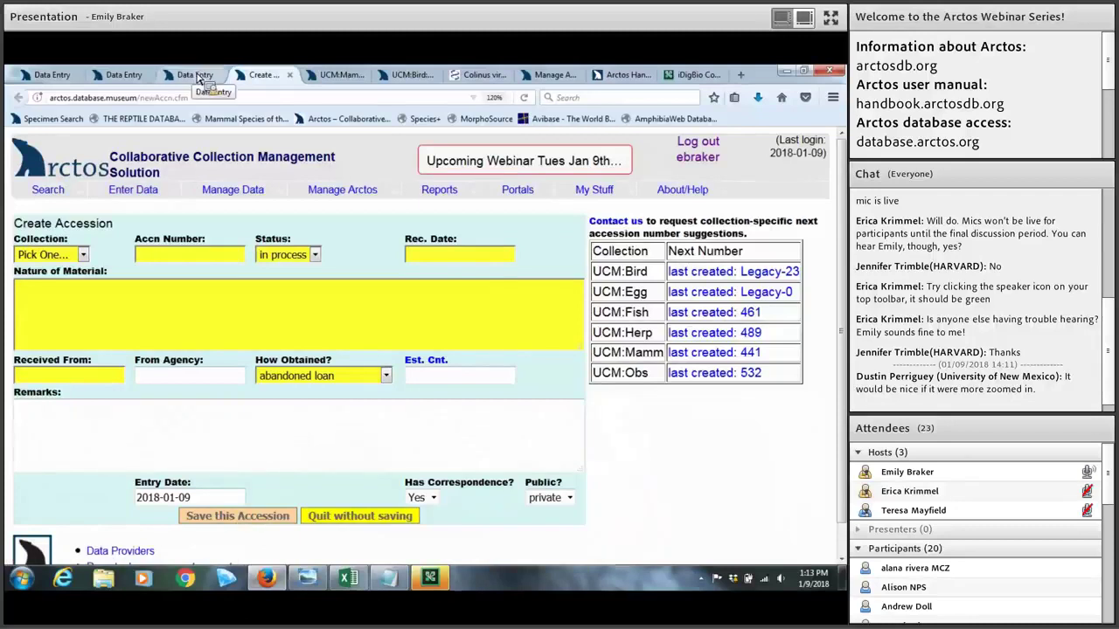
pyautogui.click(289, 76)
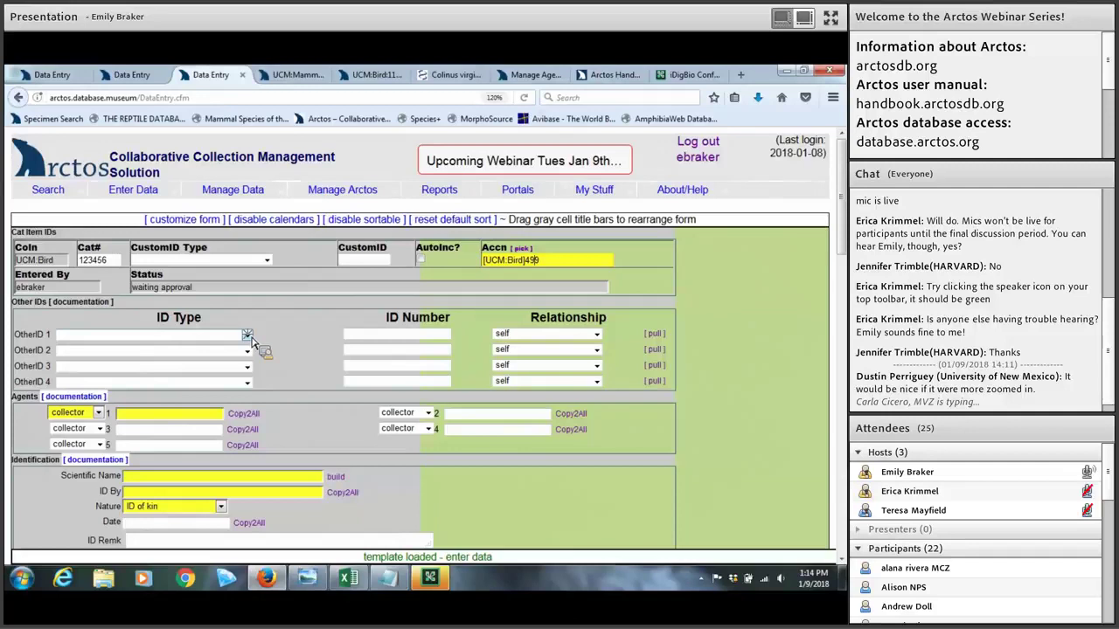
# Step: Set OtherID 1 to ID type collector number with ID number 123
pyautogui.click(249, 336)
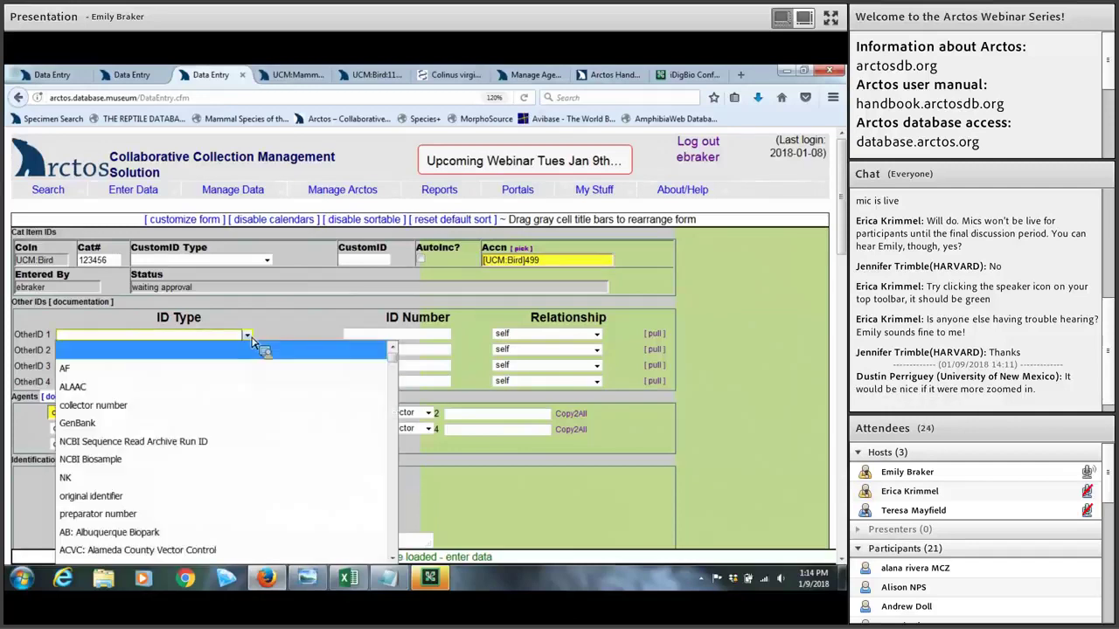
pyautogui.scroll(-2, 251, 341)
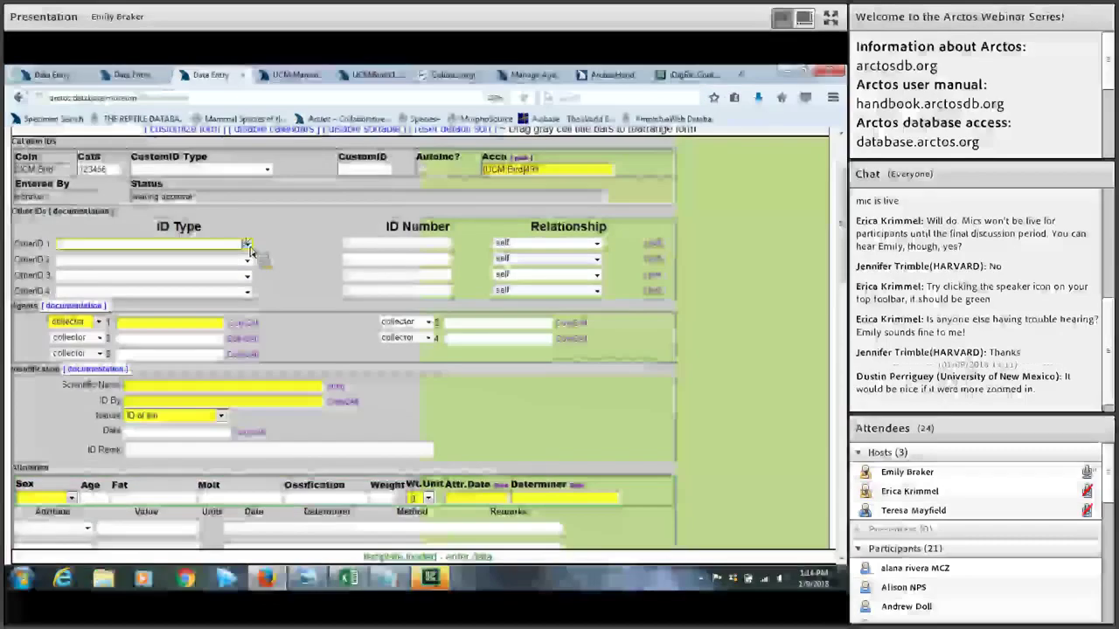
pyautogui.click(248, 244)
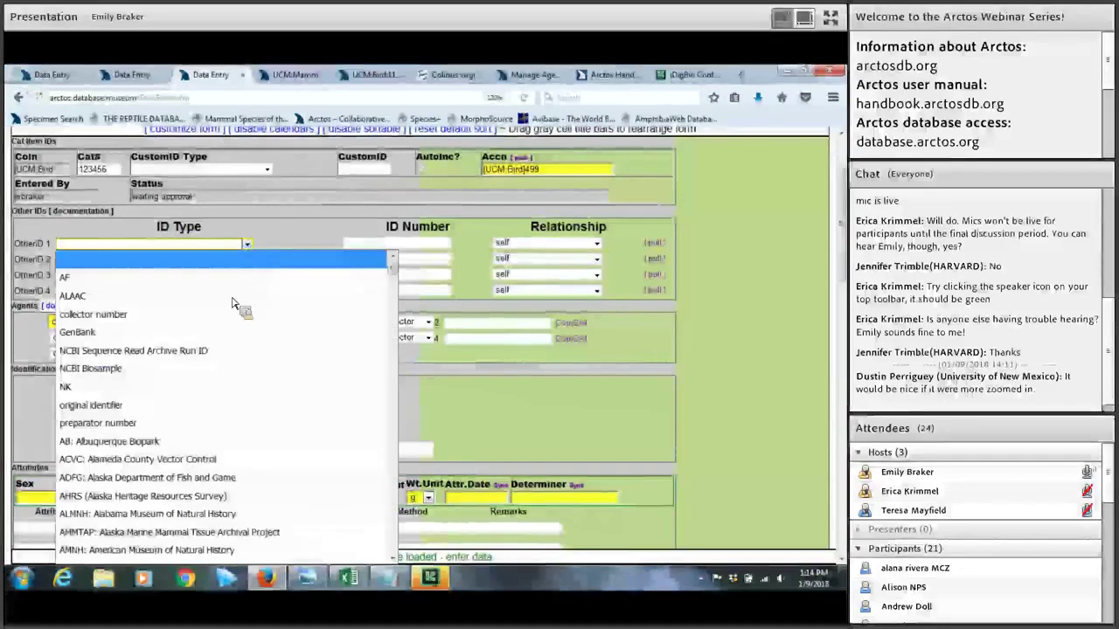
pyautogui.press('Down')
pyautogui.press('Down')
pyautogui.press('Down')
pyautogui.press('Up')
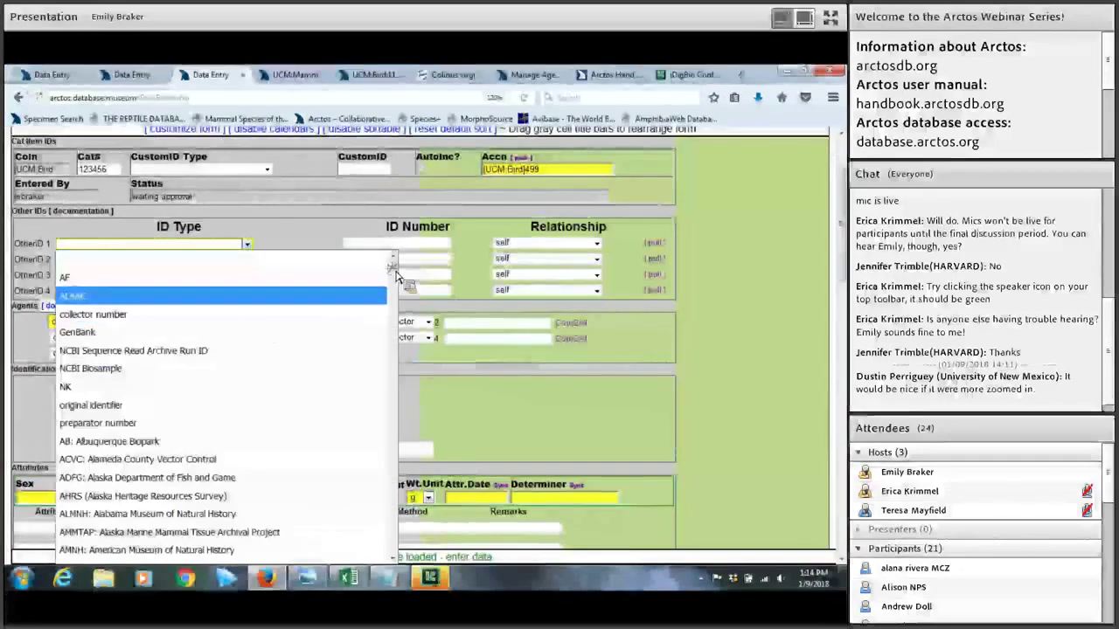
pyautogui.scroll(-3, 395, 280)
pyautogui.moveTo(395, 288); pyautogui.dragTo(390, 362)
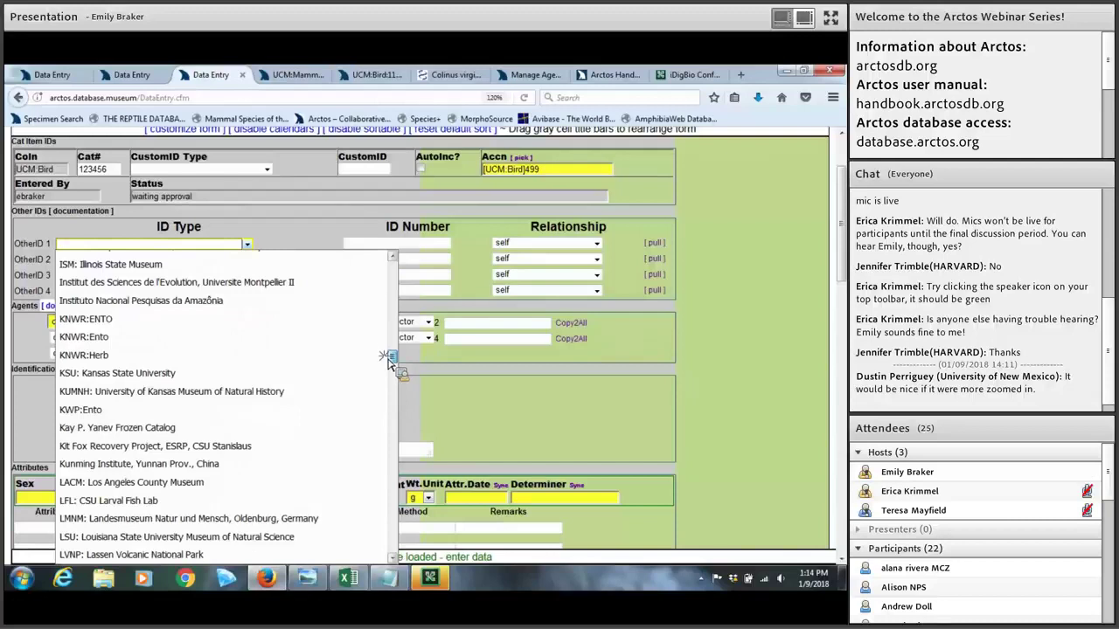
pyautogui.scroll(2, 391, 296)
pyautogui.scroll(10, 393, 264)
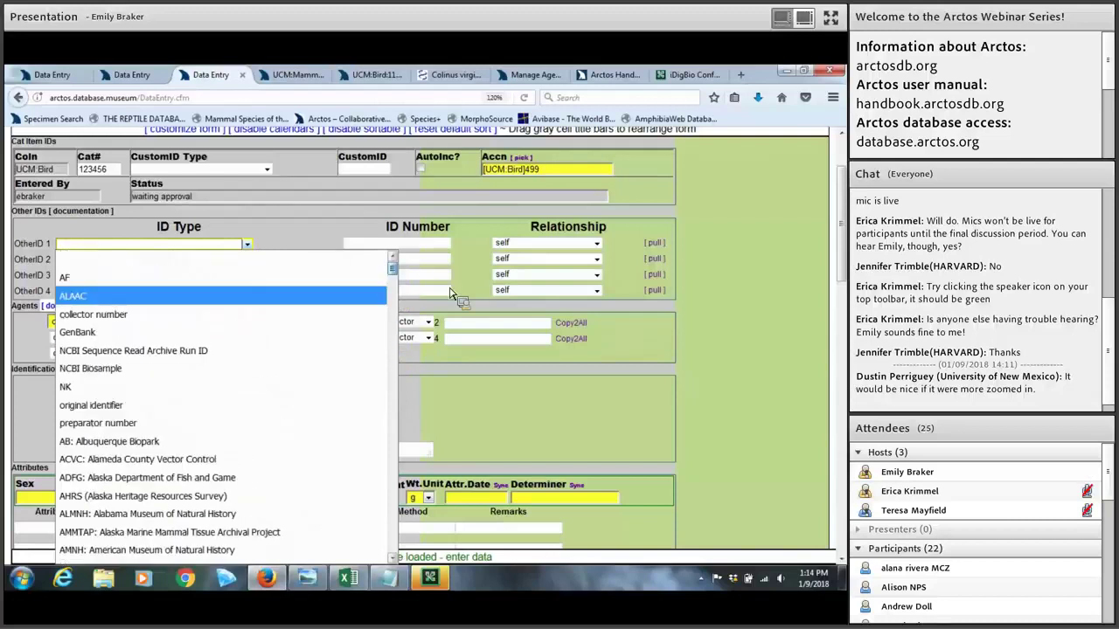
pyautogui.click(247, 256)
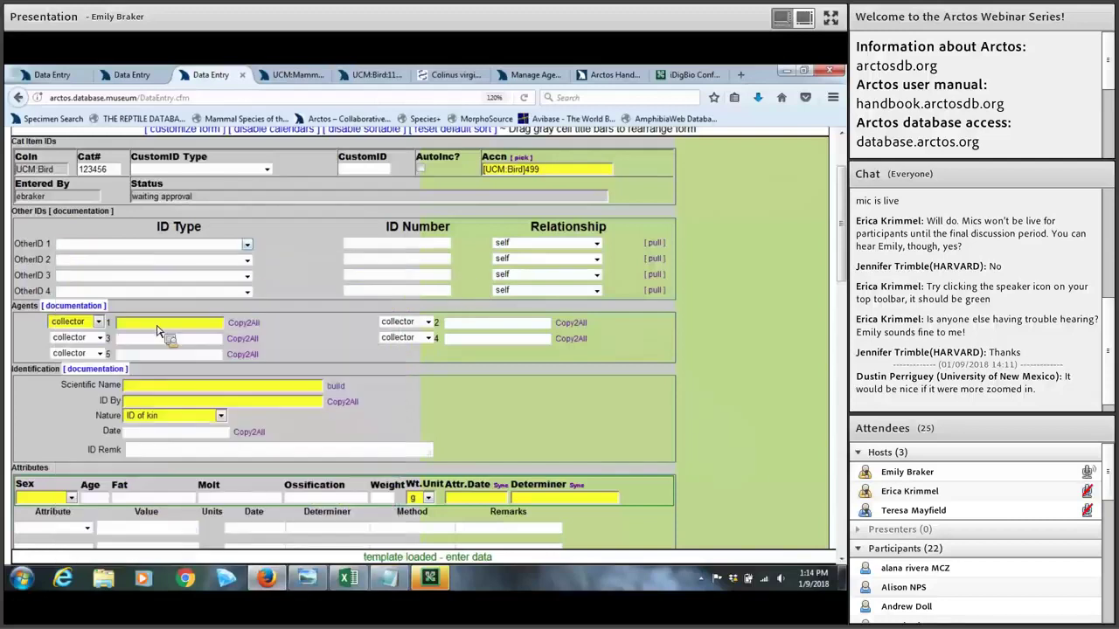
pyautogui.hotkey('alt', 'Down')
pyautogui.press('Tab')
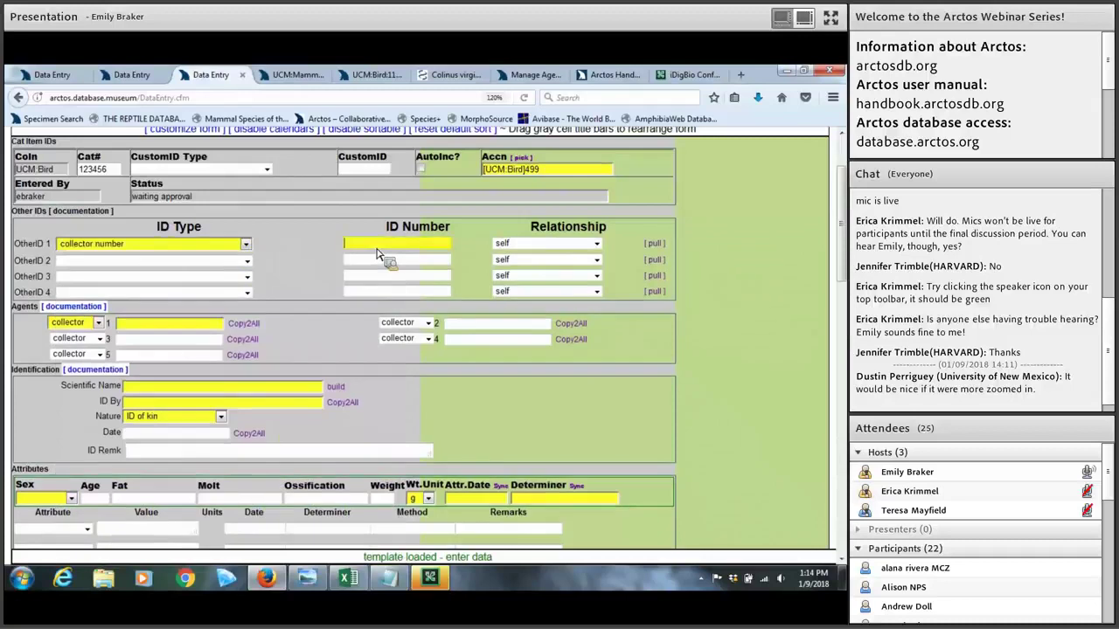
pyautogui.write('123')
pyautogui.press('Tab')
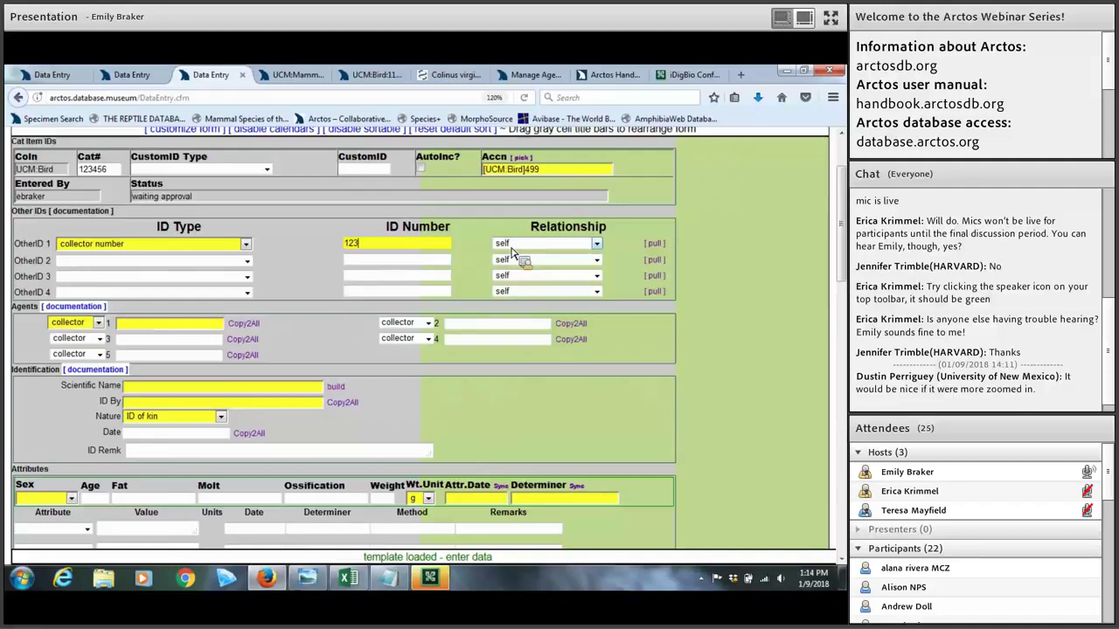
# Step: Check OtherID 1 relationship options, then view the UCM:Mamm:5810 Lynx canadensis record's relationships
pyautogui.click(592, 244)
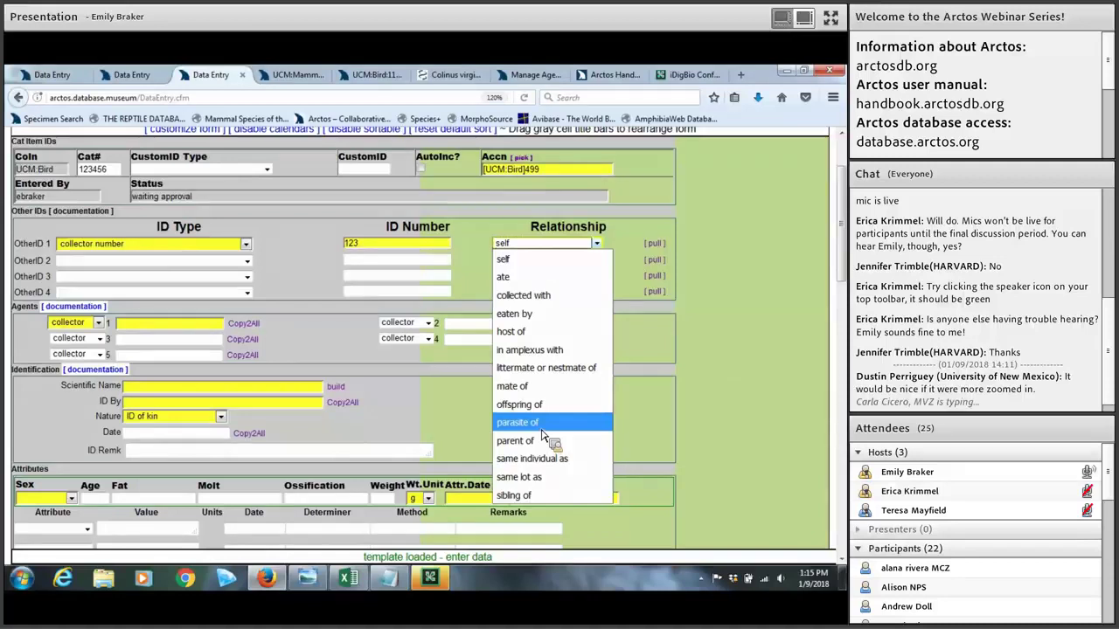
pyautogui.click(301, 75)
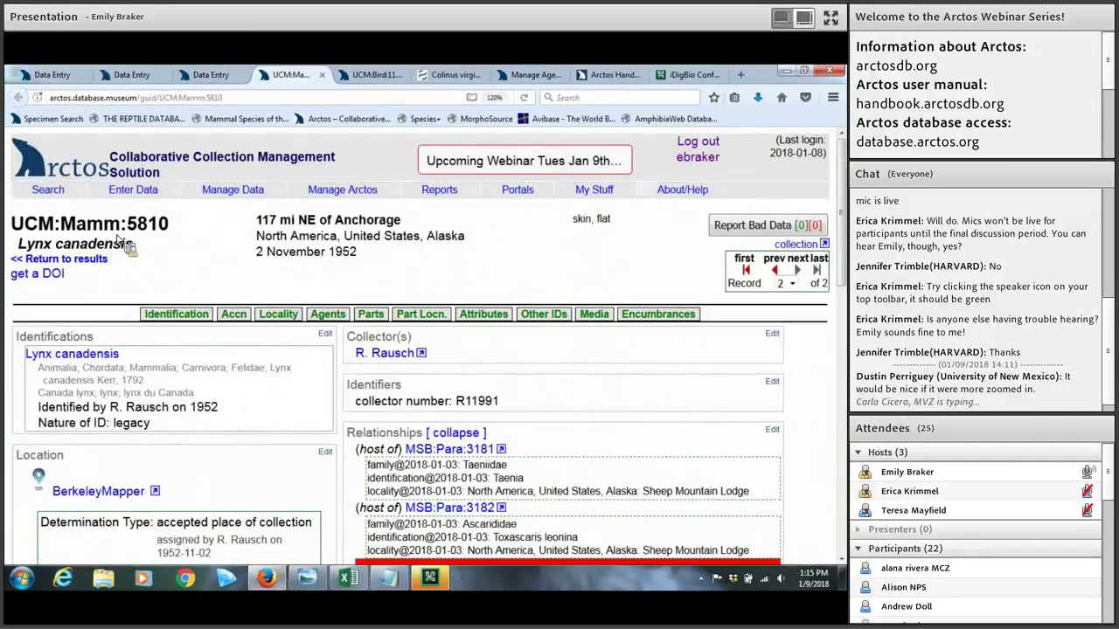
pyautogui.scroll(-2, 186, 260)
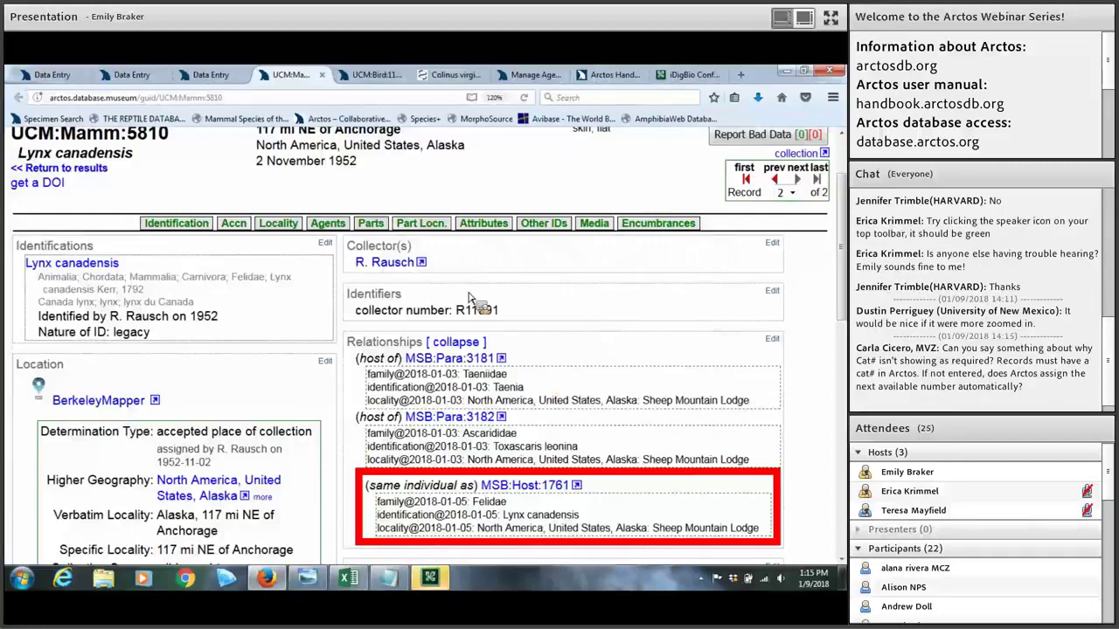
pyautogui.click(217, 77)
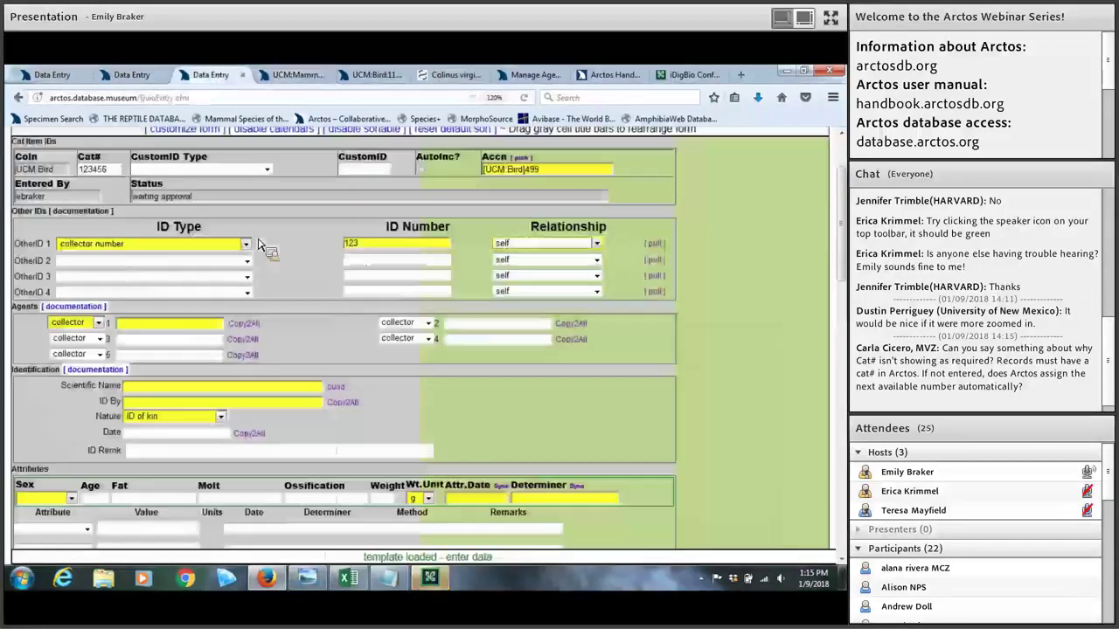
pyautogui.click(246, 245)
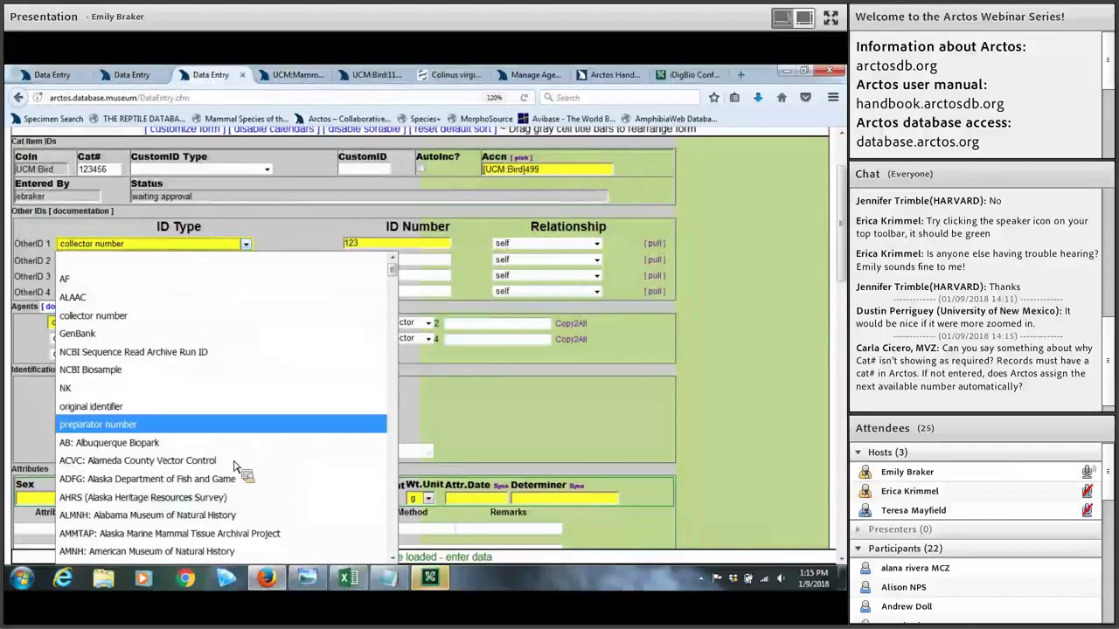
pyautogui.scroll(-1, 237, 461)
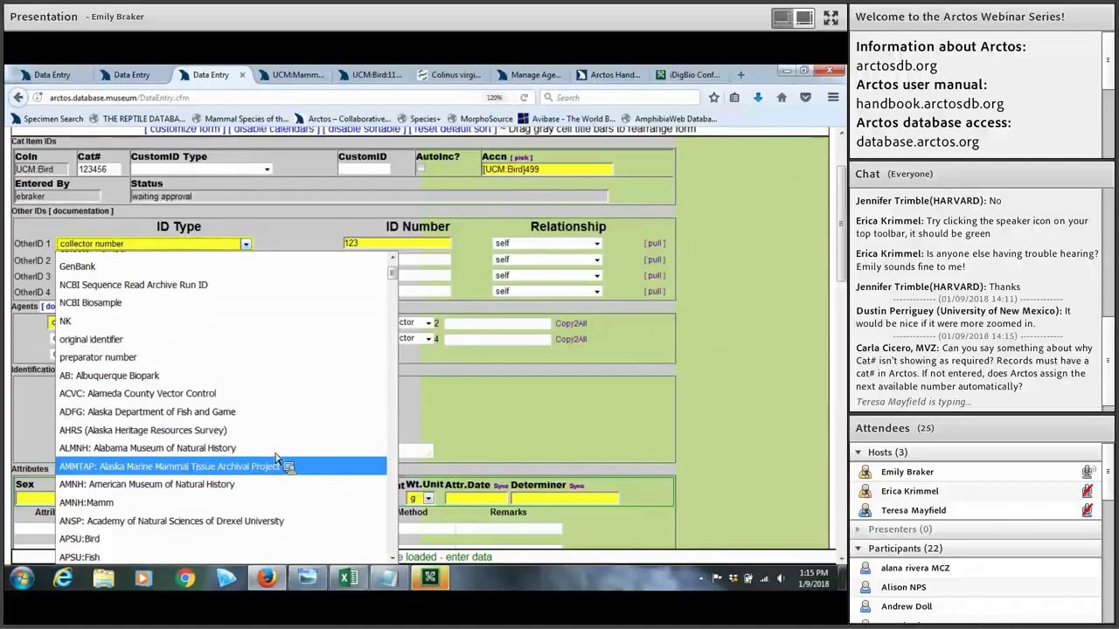
pyautogui.click(357, 84)
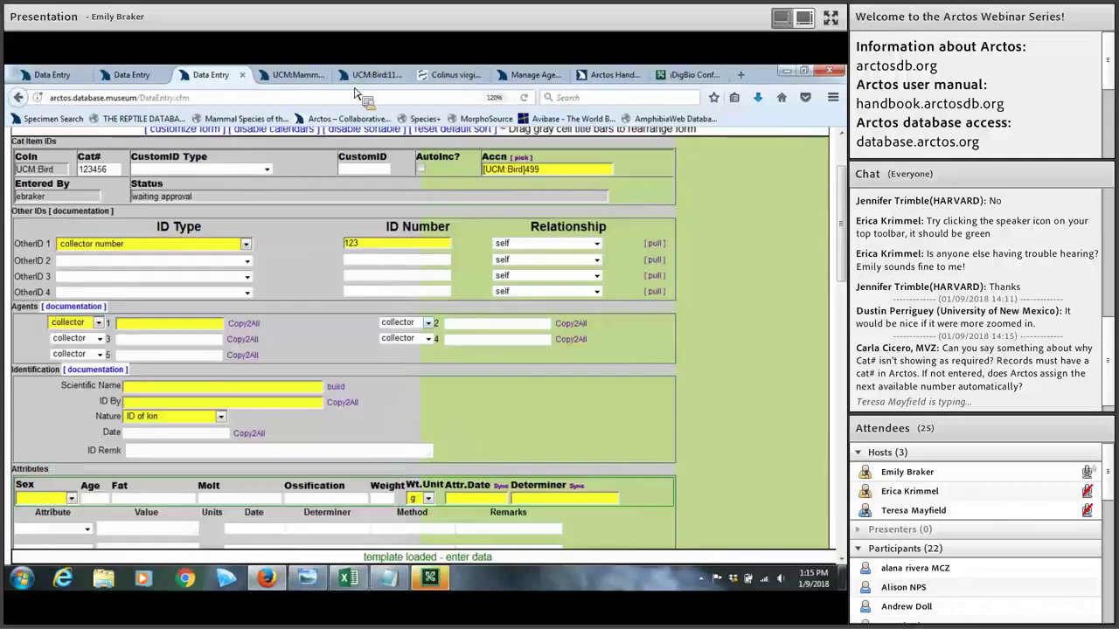
pyautogui.click(245, 244)
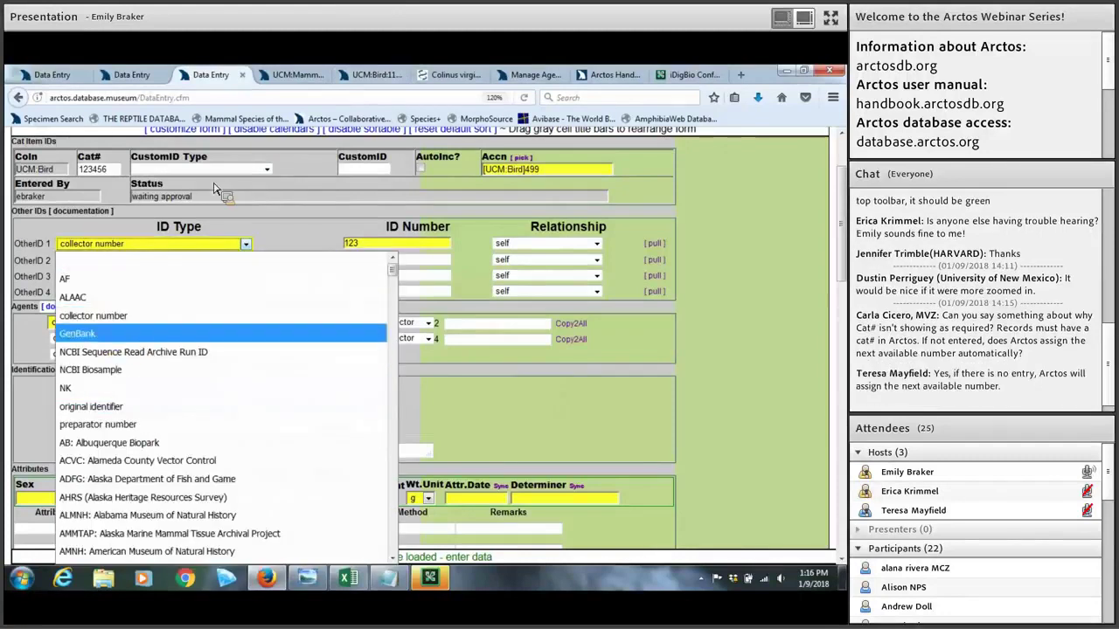
# Step: View specimen UCM:Bird:1148, then its linked Colinus virginianus GenBank record KC556110
pyautogui.click(374, 77)
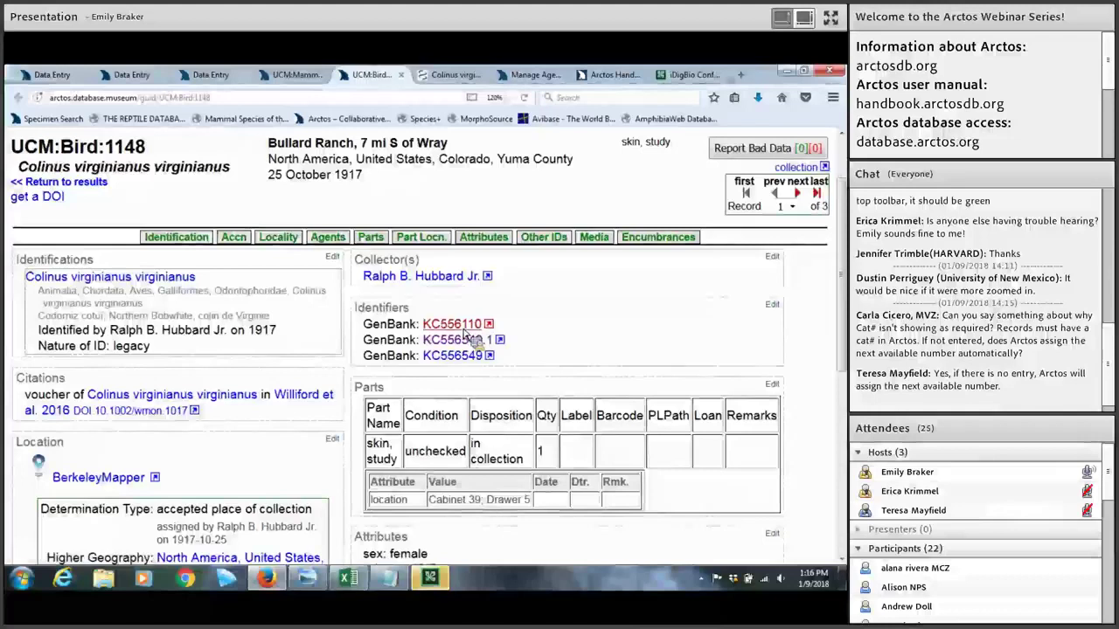
pyautogui.click(451, 75)
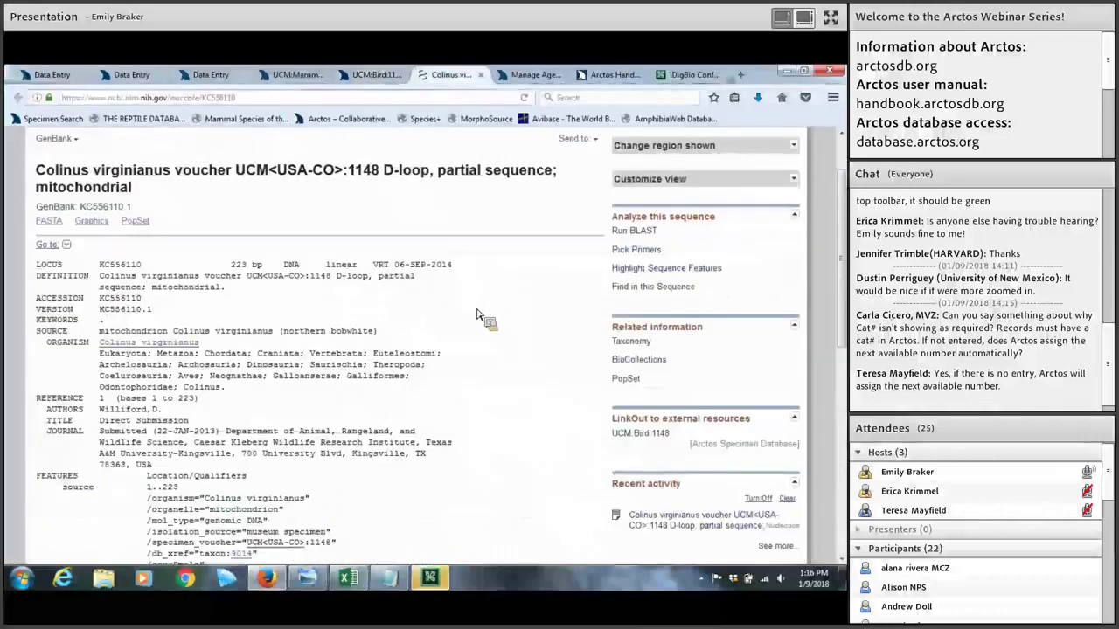
# Step: Look over the GenBank features and sequence, then go back to an Arctos data entry form
pyautogui.scroll(-5, 476, 314)
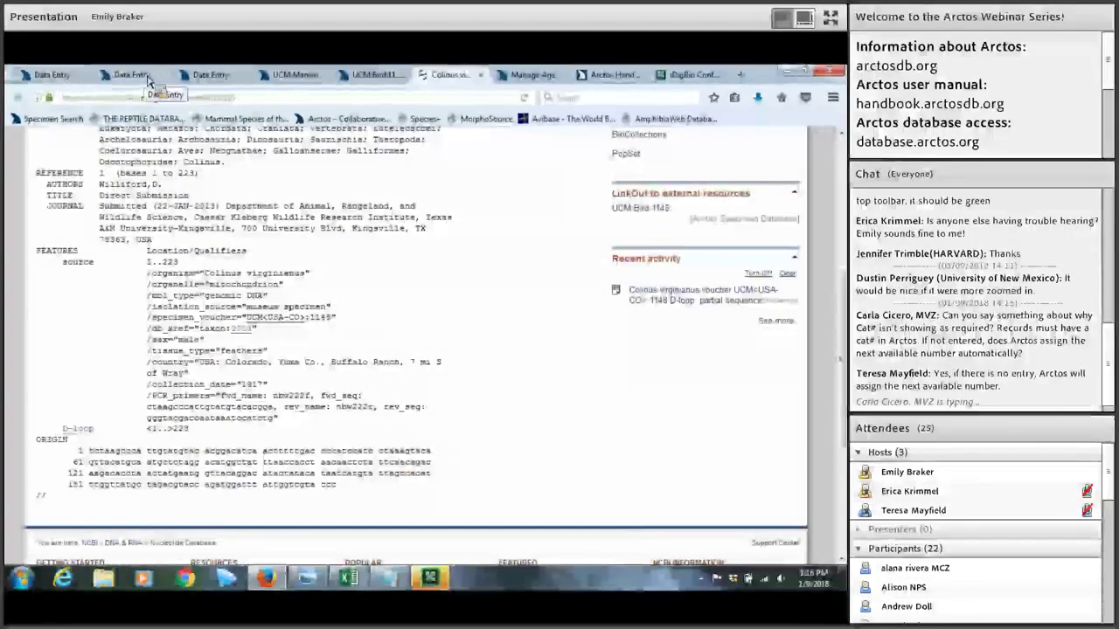
pyautogui.click(147, 79)
# Step: Return to the in-progress bird record showing OtherID 1 collector number 123
pyautogui.scroll(-4, 315, 262)
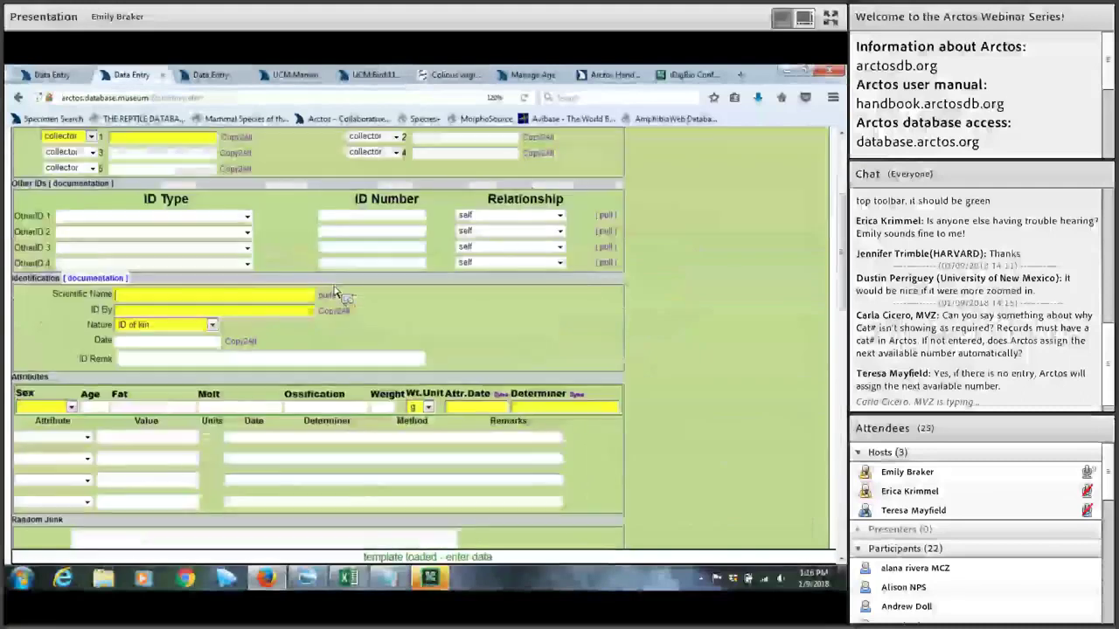
pyautogui.scroll(3, 254, 131)
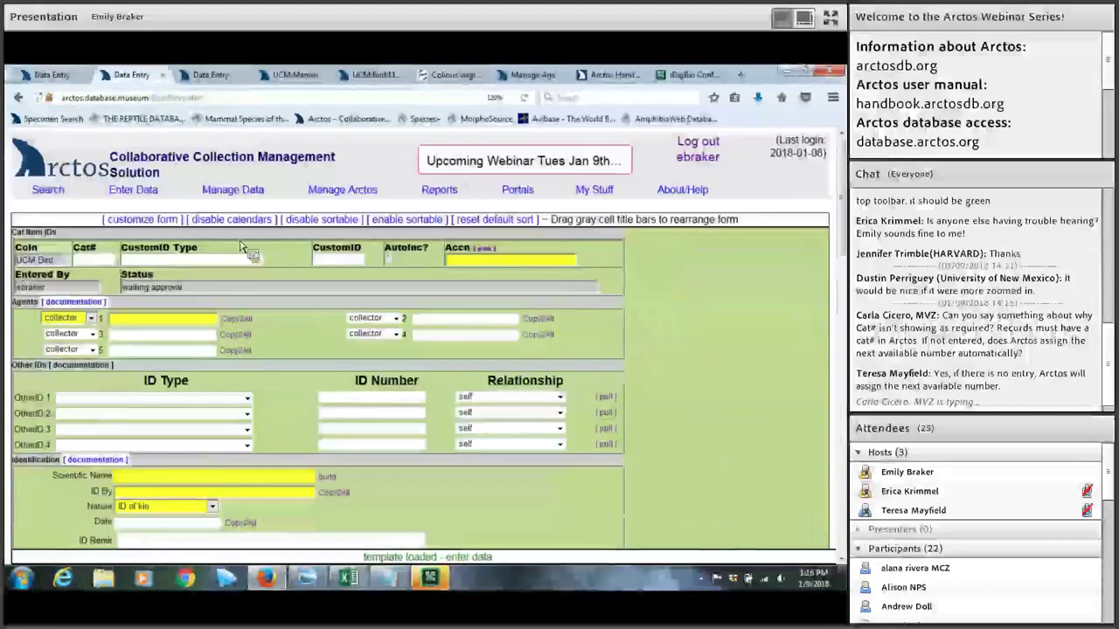
pyautogui.hotkey('ctrl', 'Tab')
pyautogui.scroll(-2, 59, 230)
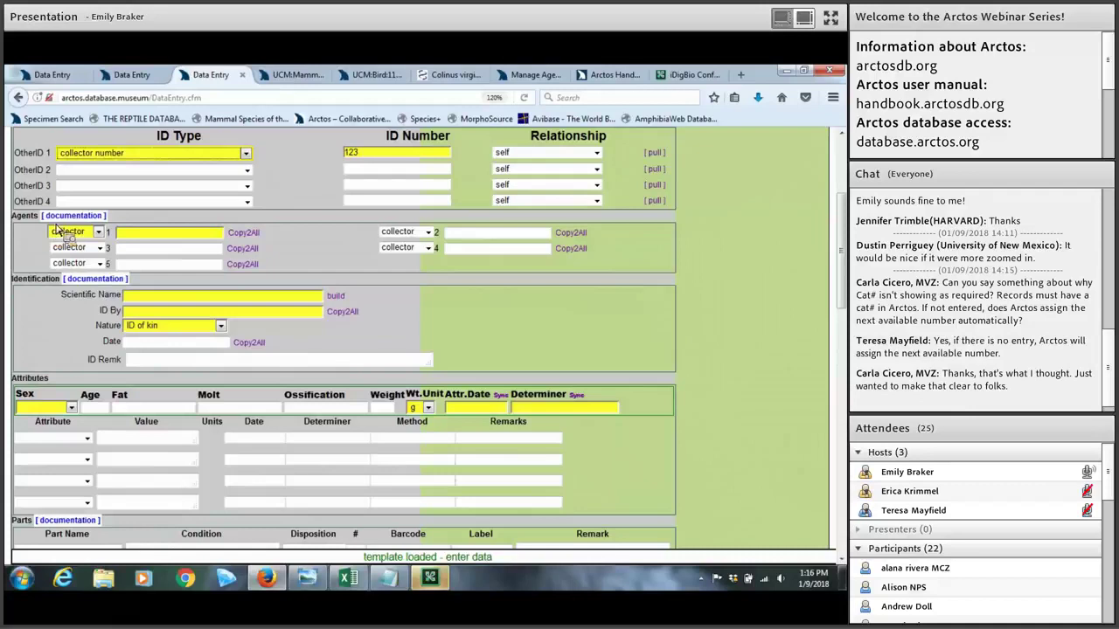
# Step: Keep agent 1's role as collector and pick the intended person from the surname lookup matches
pyautogui.click(103, 236)
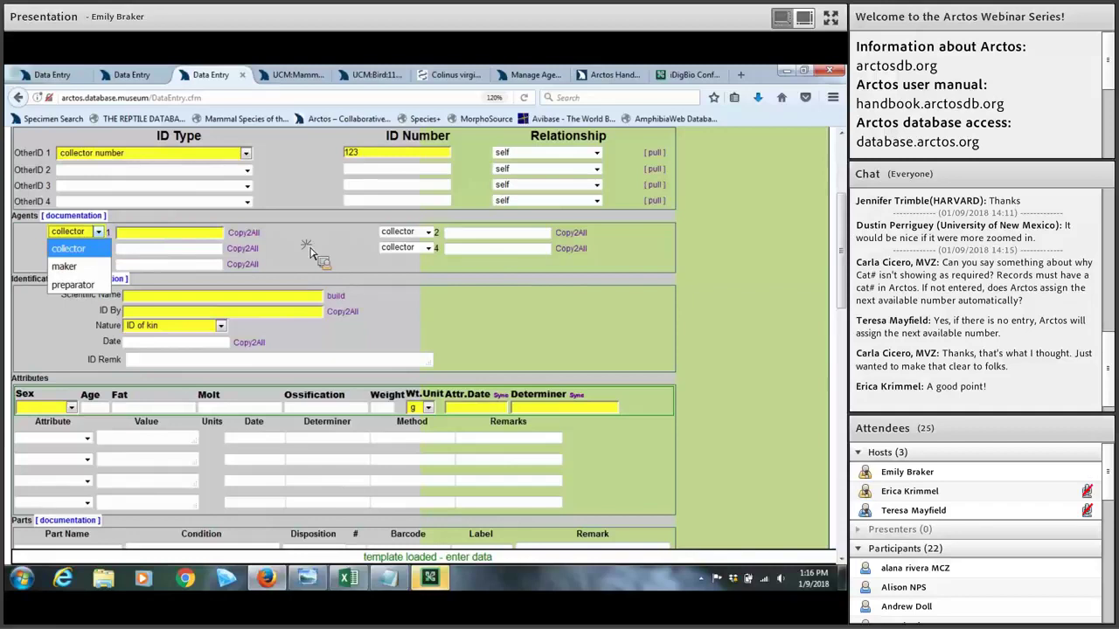
pyautogui.click(302, 278)
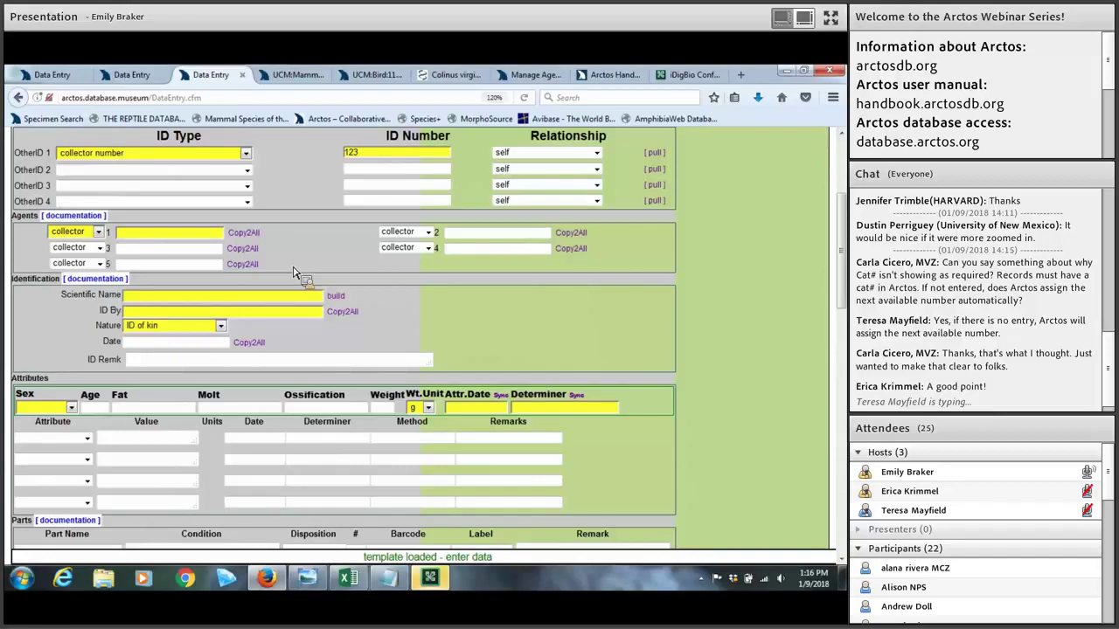
pyautogui.click(141, 235)
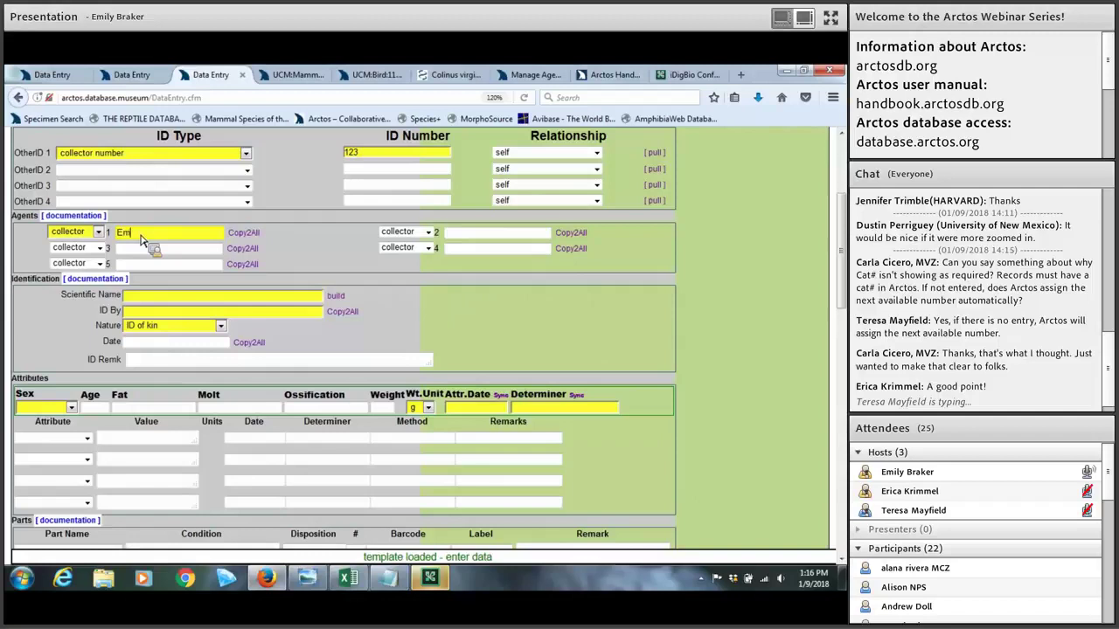
pyautogui.press('Tab')
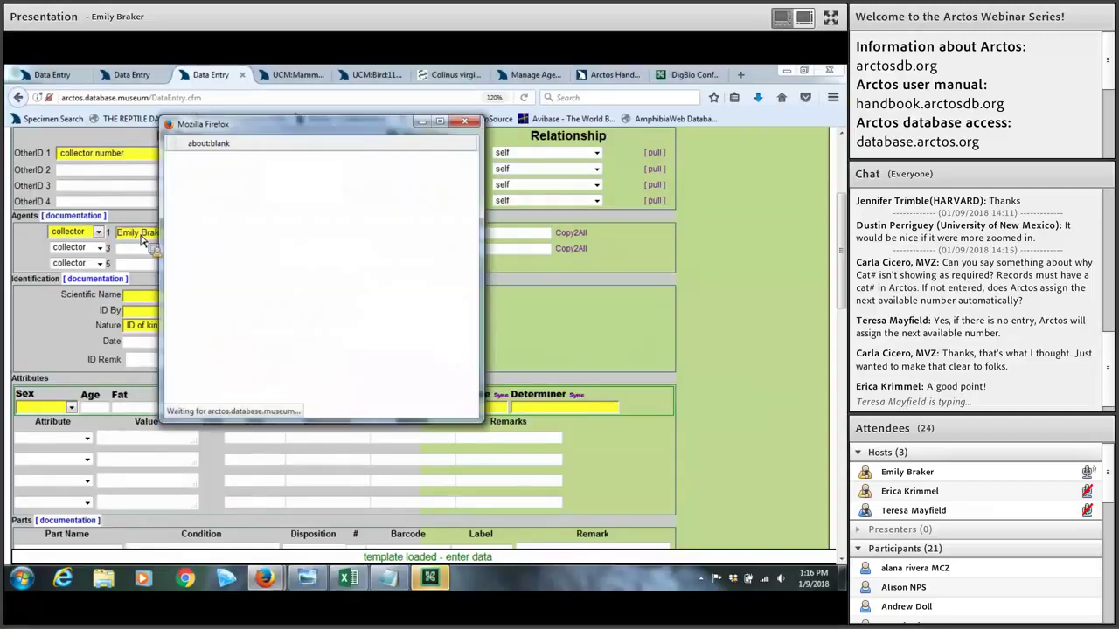
pyautogui.tripleClick(126, 232)
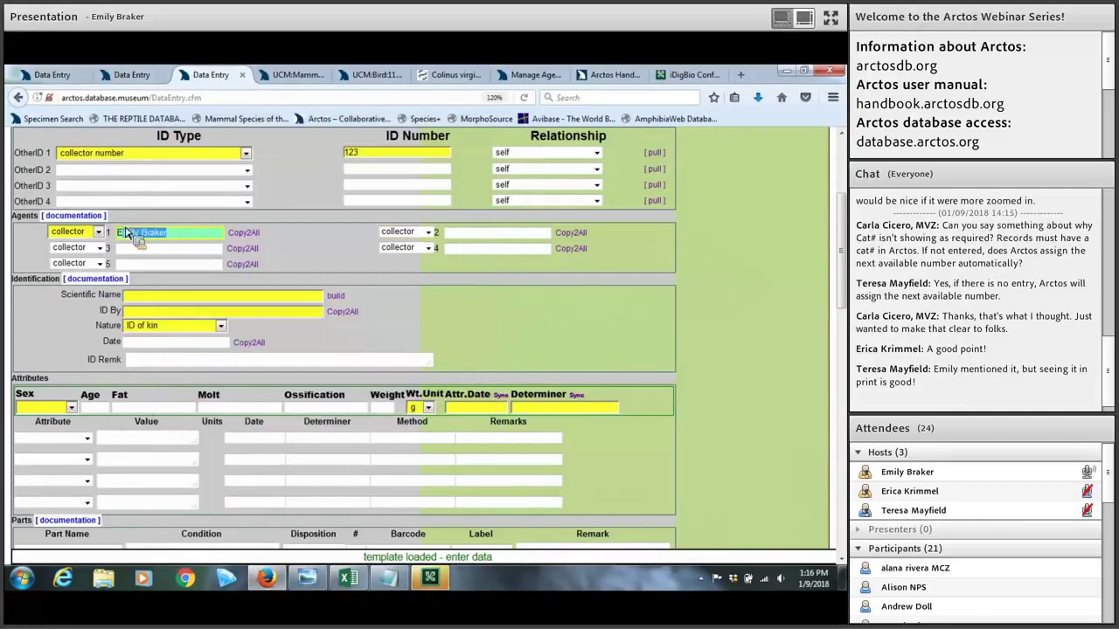
pyautogui.press('BackSpace')
pyautogui.write('Biaker')
pyautogui.press('Tab')
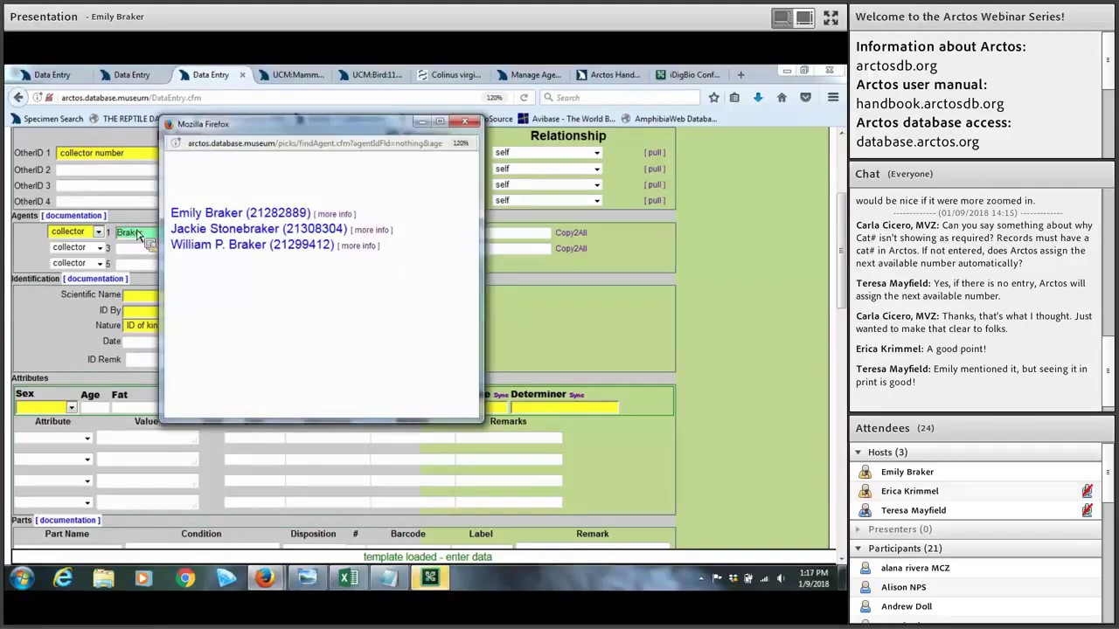
pyautogui.click(224, 214)
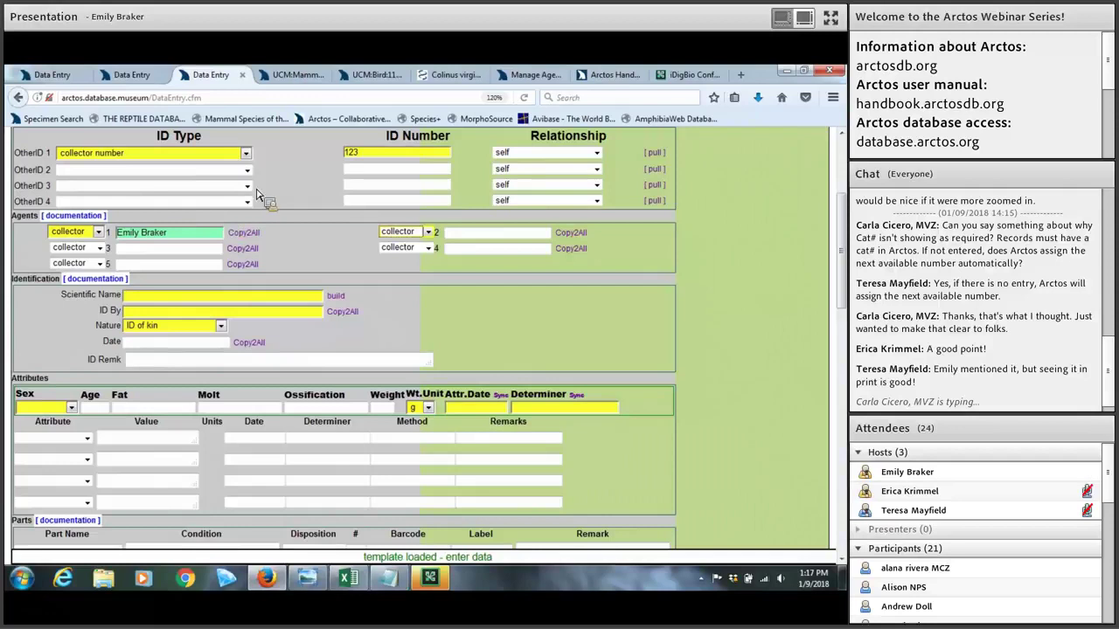
pyautogui.click(521, 77)
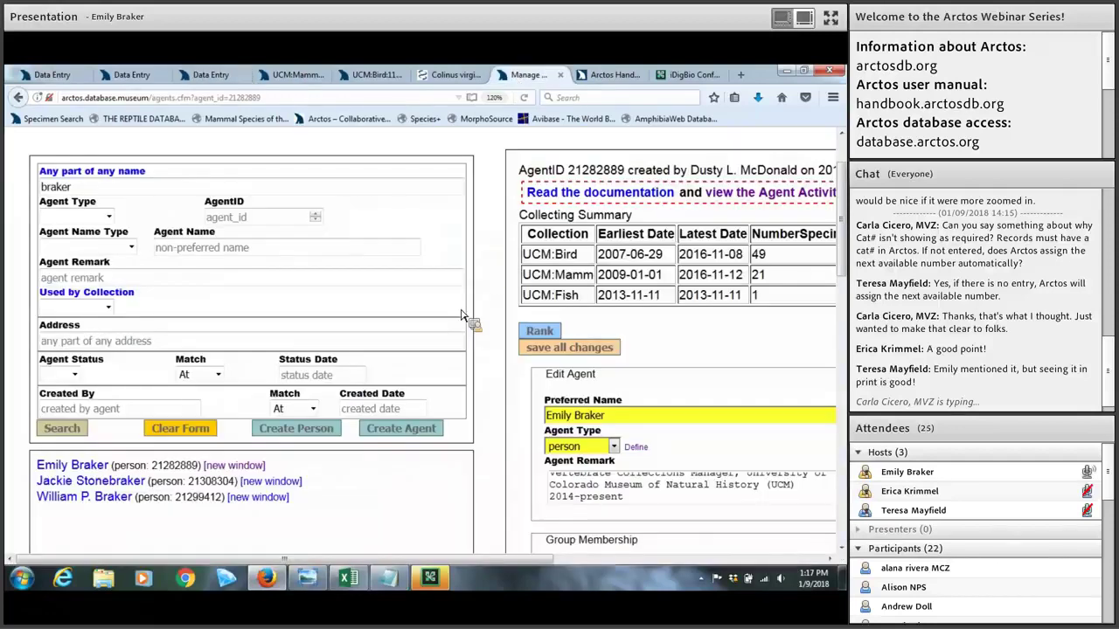
pyautogui.hotkey('ctrl', '-')
pyautogui.hotkey('ctrl', '-')
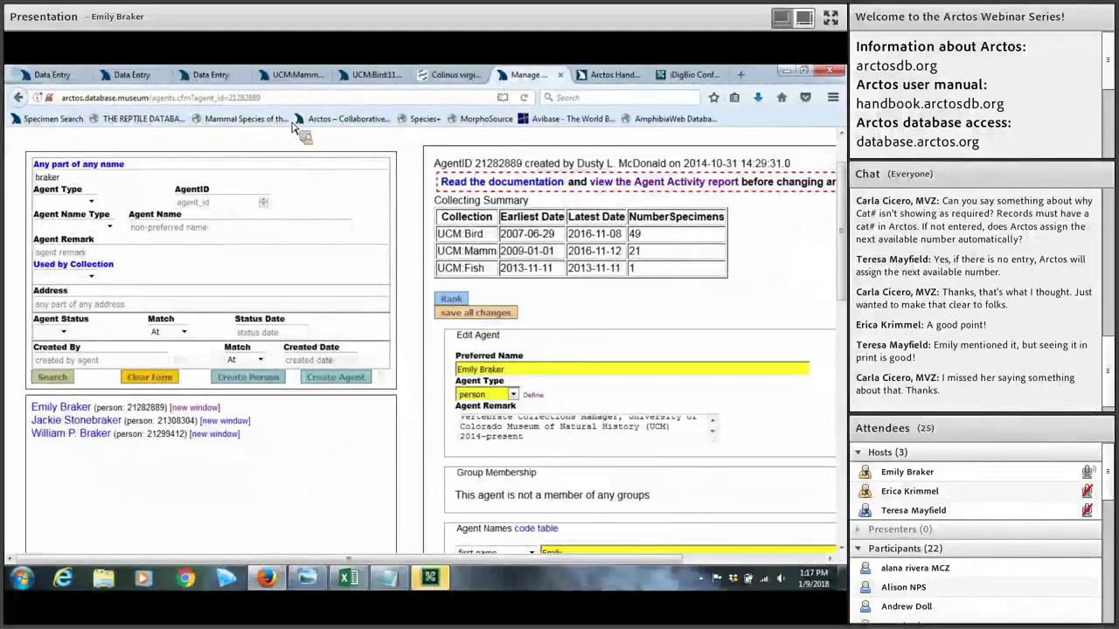
pyautogui.scroll(2, 269, 153)
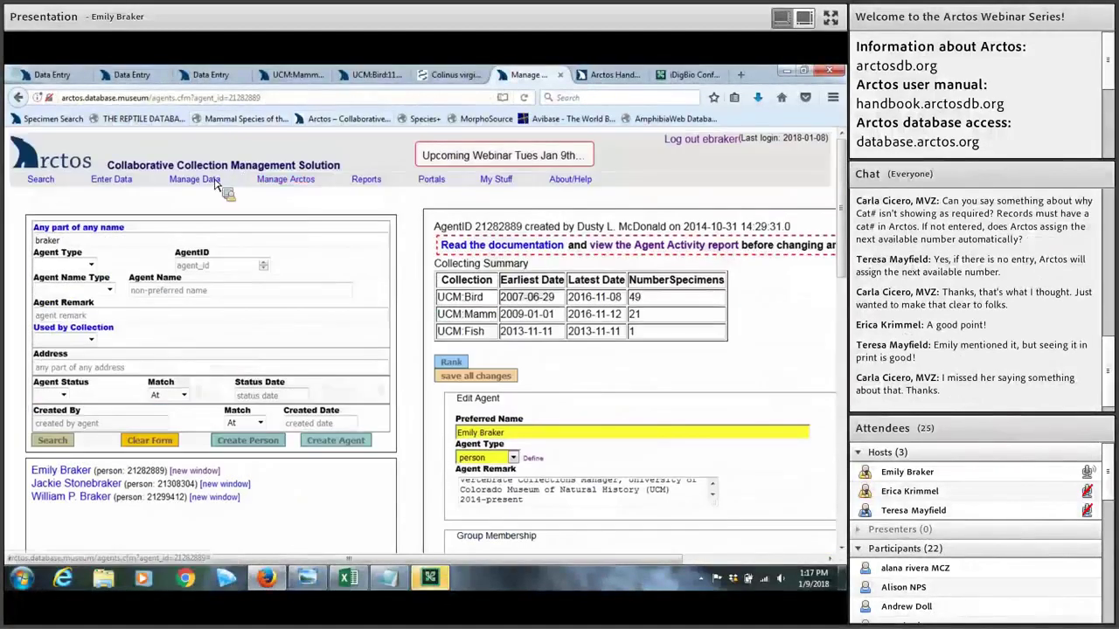
pyautogui.moveTo(214, 185)
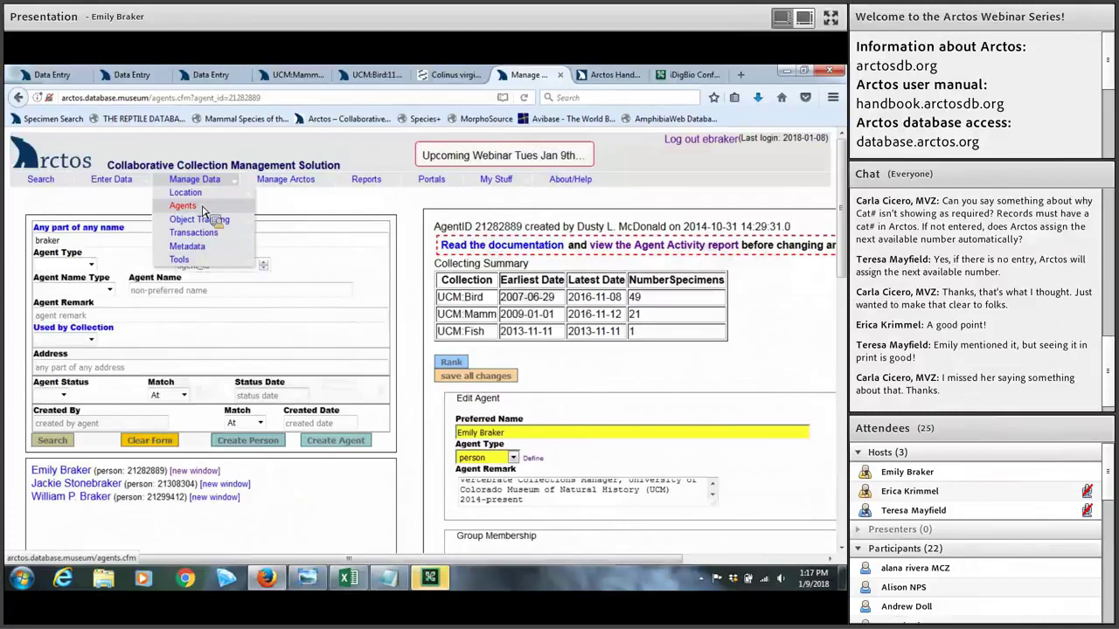
pyautogui.rightClick(201, 212)
pyautogui.press('Escape')
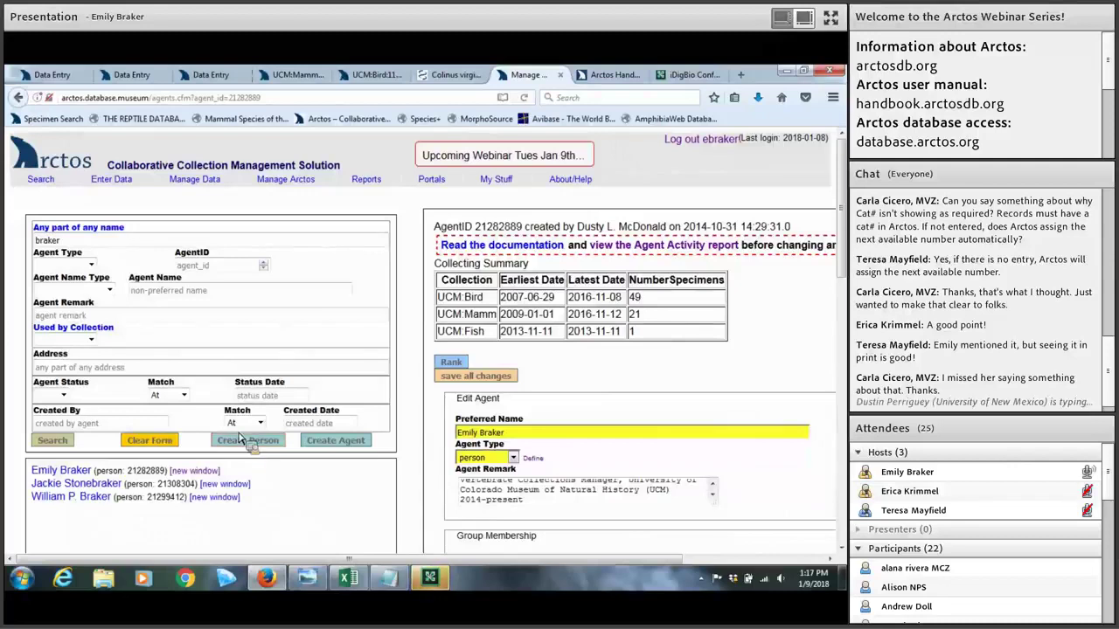
pyautogui.moveTo(78, 241); pyautogui.dragTo(13, 248)
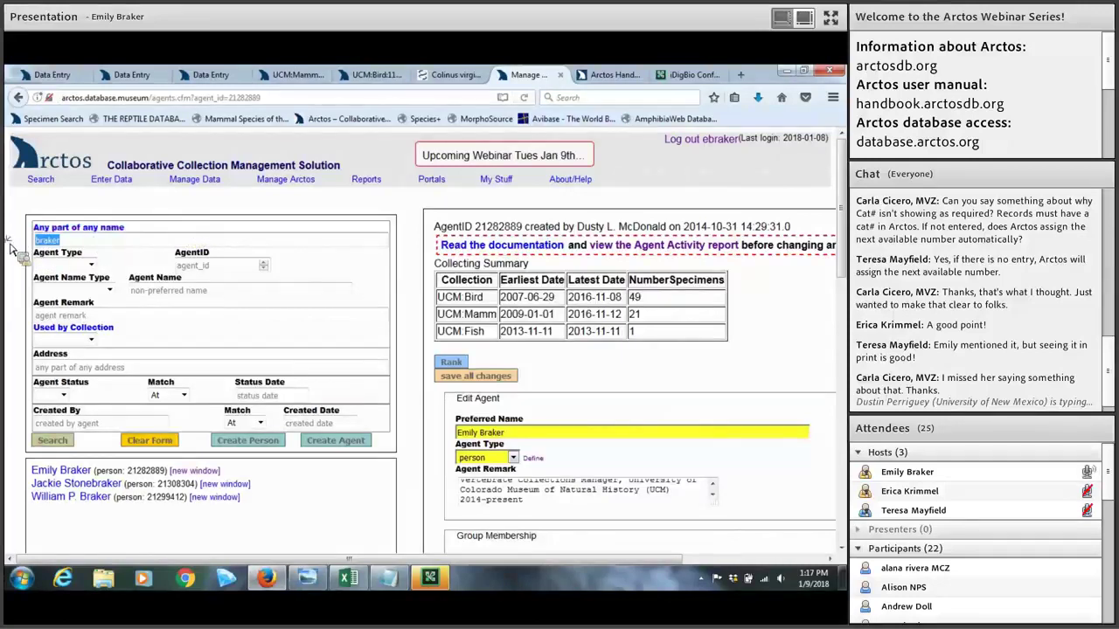
pyautogui.press('Down')
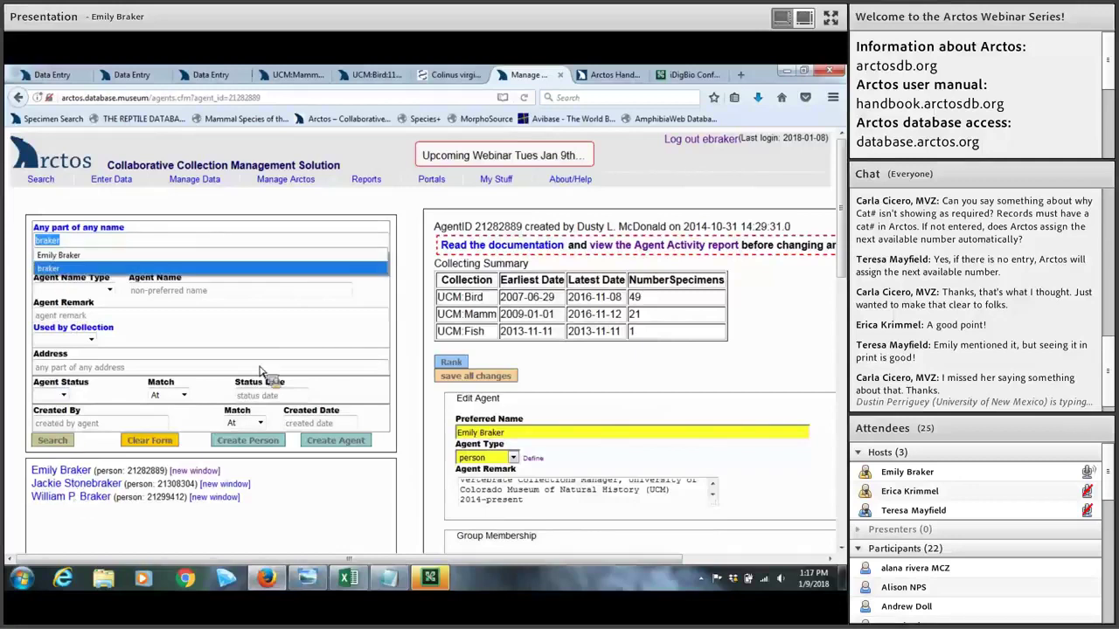
pyautogui.scroll(-2, 100, 392)
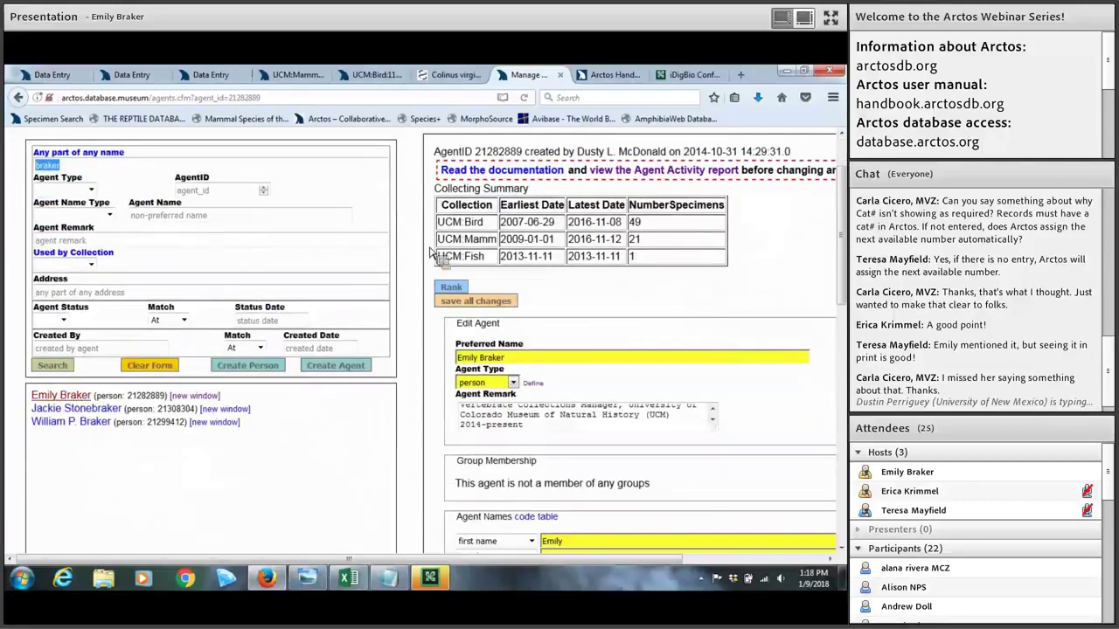
pyautogui.scroll(-1, 528, 215)
pyautogui.scroll(-1, 528, 215)
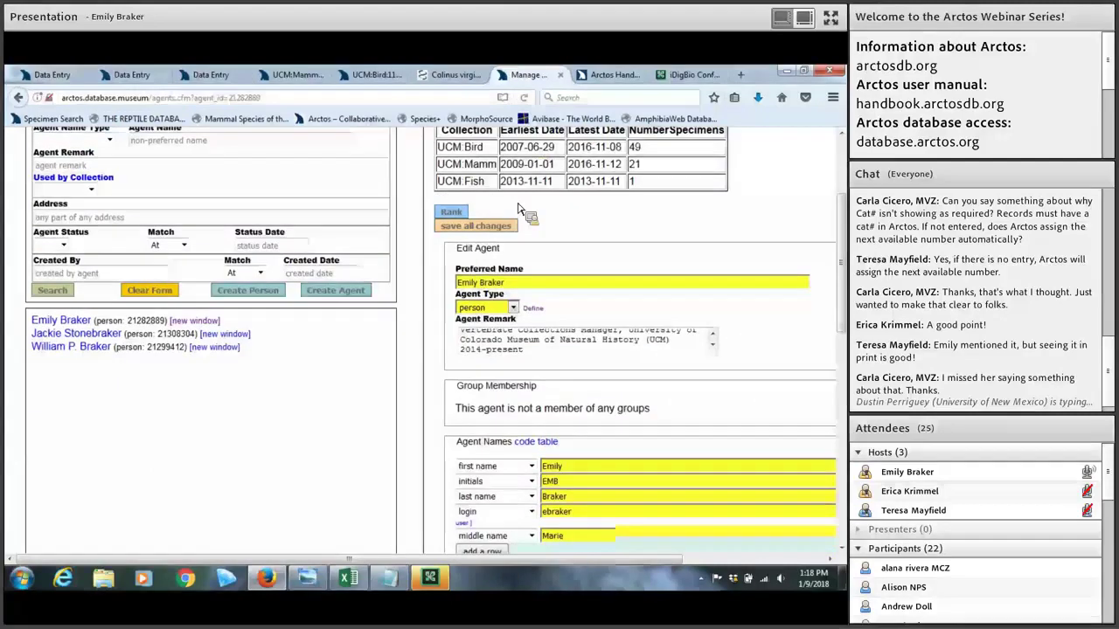
pyautogui.scroll(-4, 517, 213)
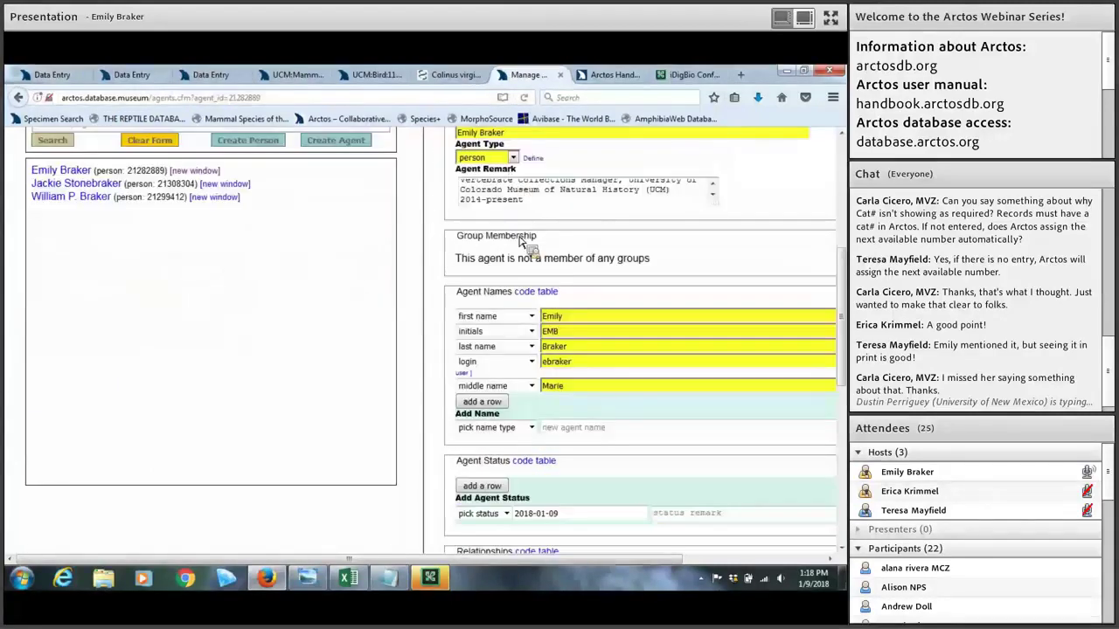
pyautogui.scroll(-2, 530, 250)
pyautogui.scroll(-2, 577, 308)
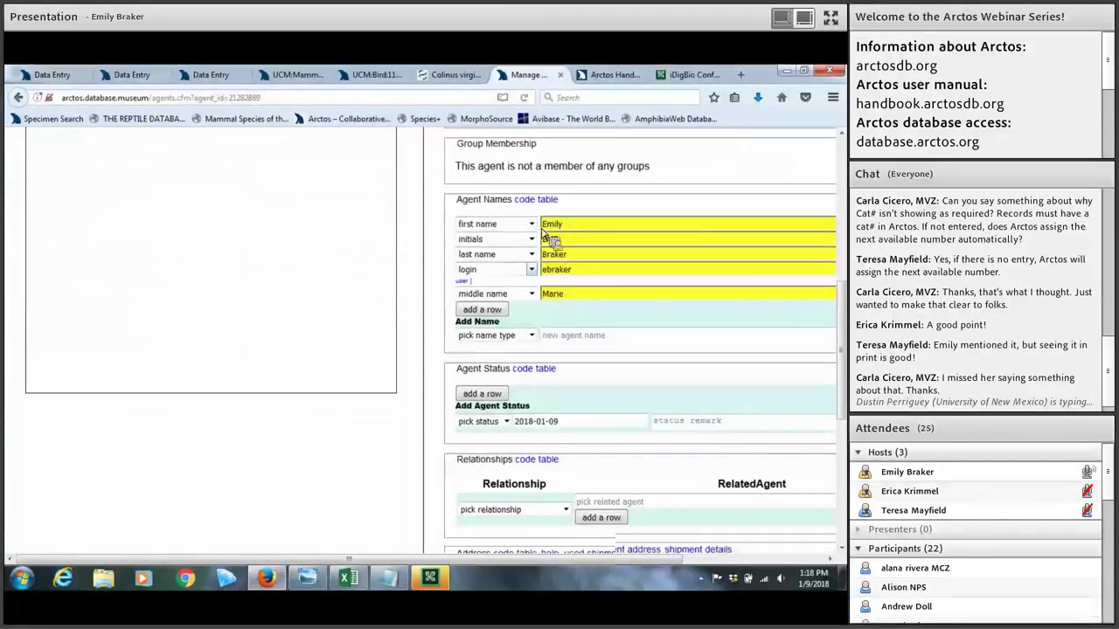
pyautogui.click(551, 453)
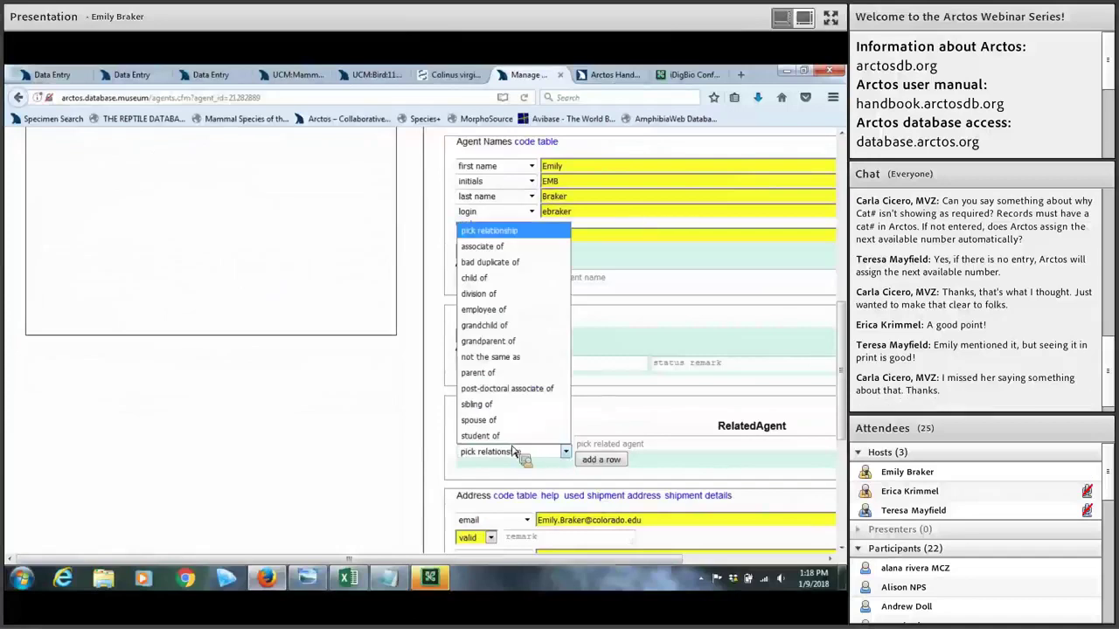
pyautogui.scroll(-6, 529, 433)
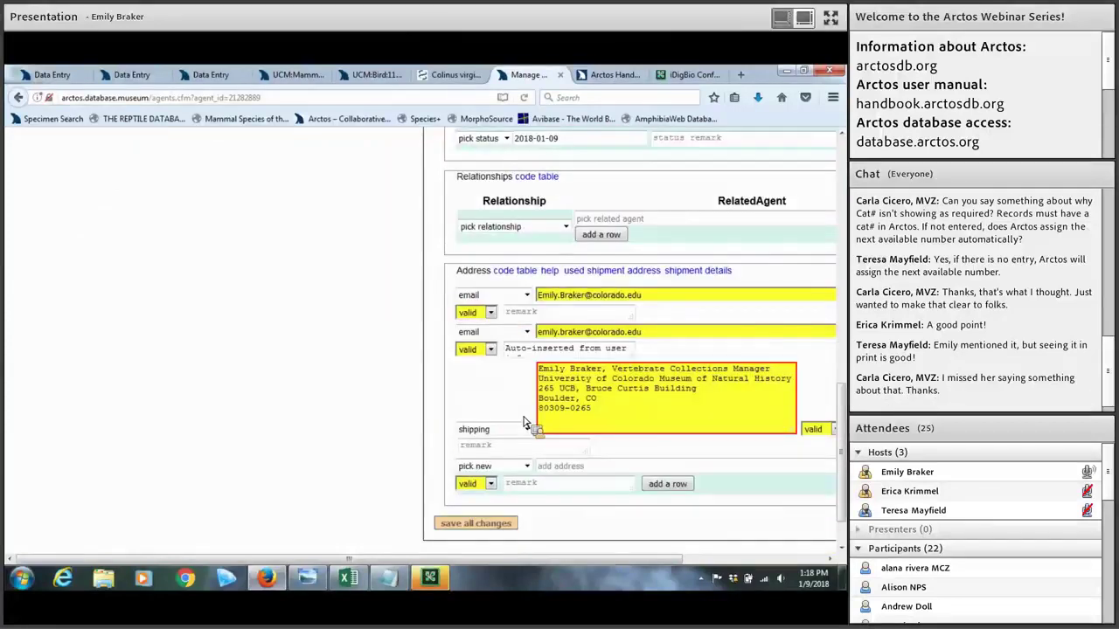
pyautogui.scroll(15, 524, 422)
pyautogui.scroll(4, 524, 422)
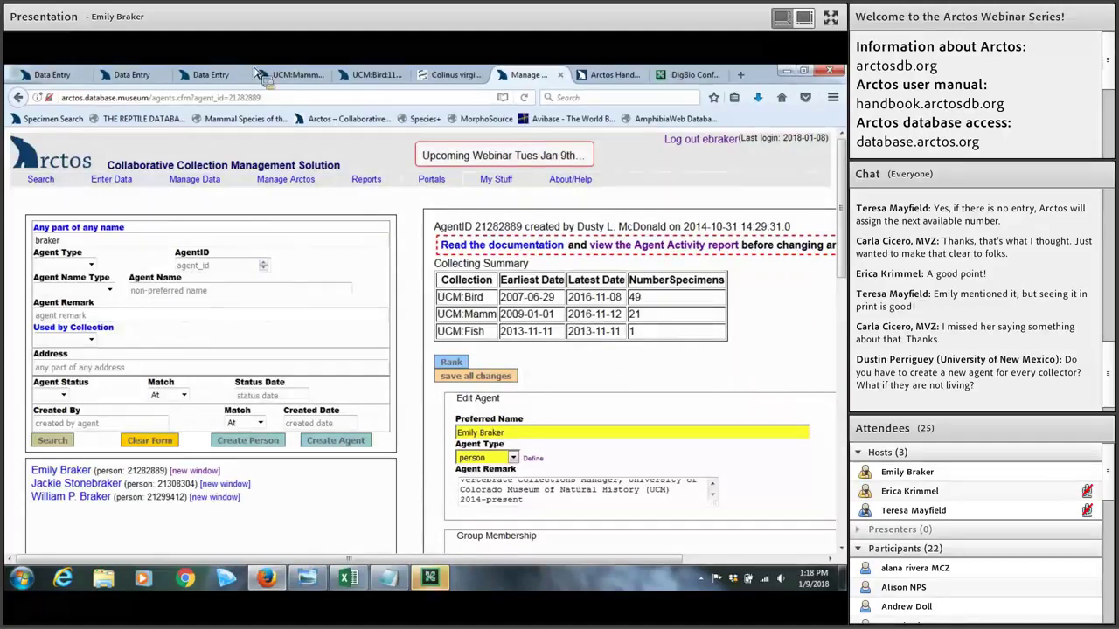
# Step: Copy agent 1's collector name into ID By and all determiner fields with Copy2All
pyautogui.click(214, 75)
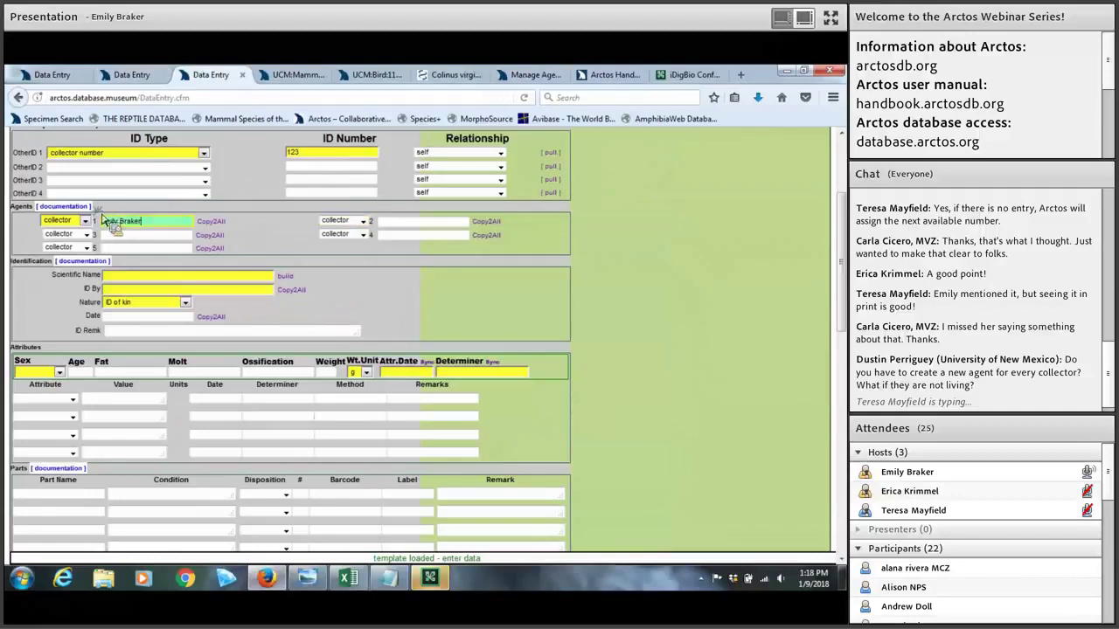
pyautogui.tripleClick(172, 224)
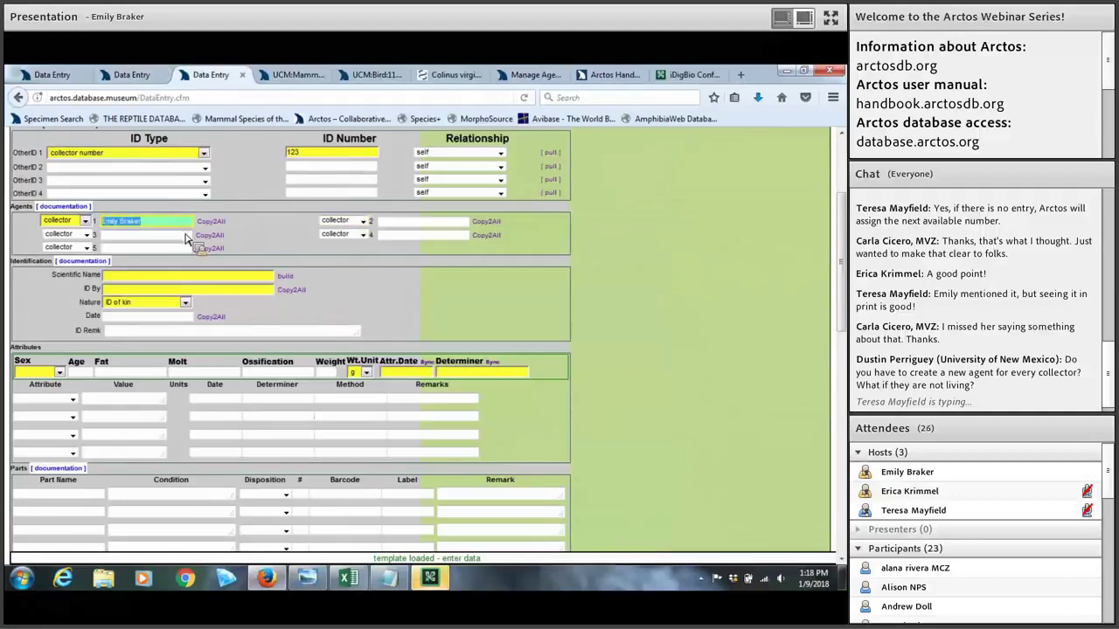
pyautogui.moveTo(185, 238); pyautogui.dragTo(214, 229)
pyautogui.click(214, 226)
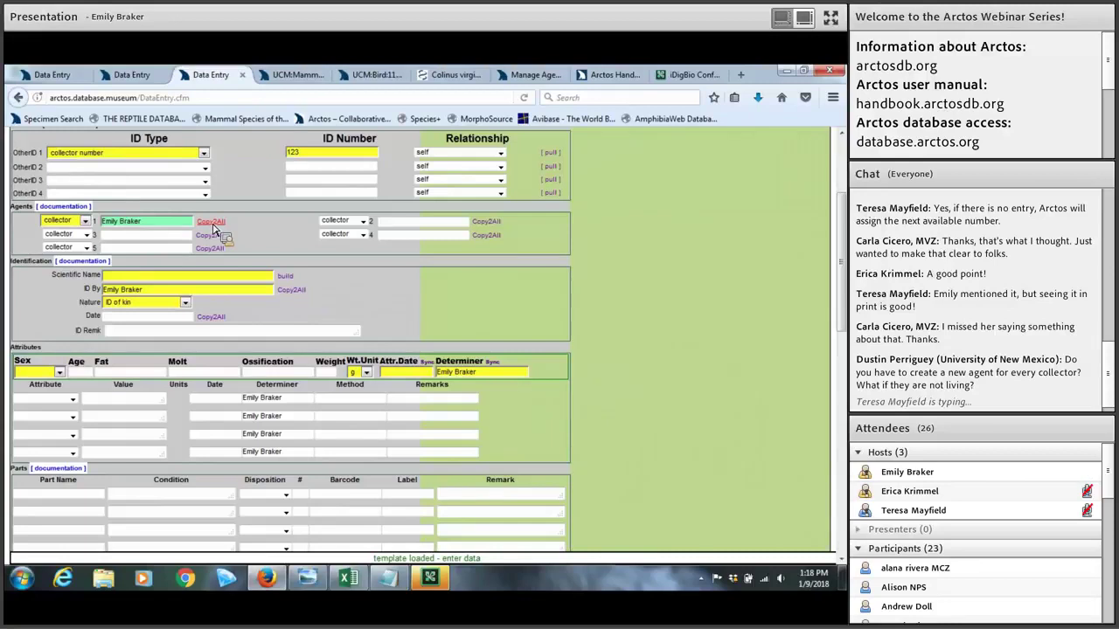
# Step: Begin the specimen's scientific name by entering 'Contopus'
pyautogui.scroll(-2, 215, 229)
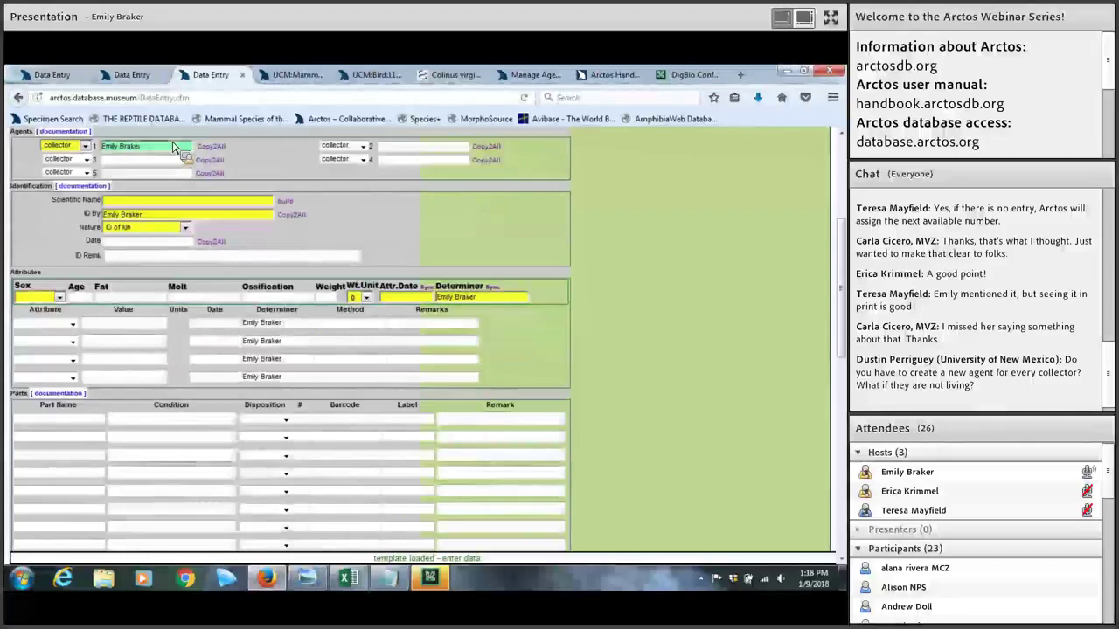
pyautogui.click(124, 203)
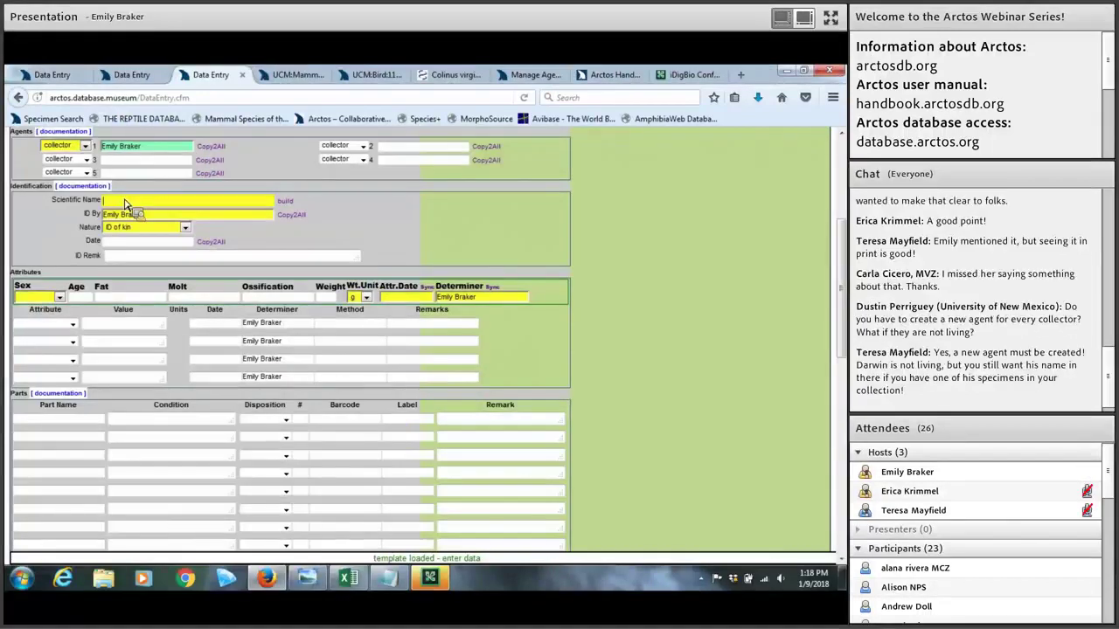
pyautogui.write('C')
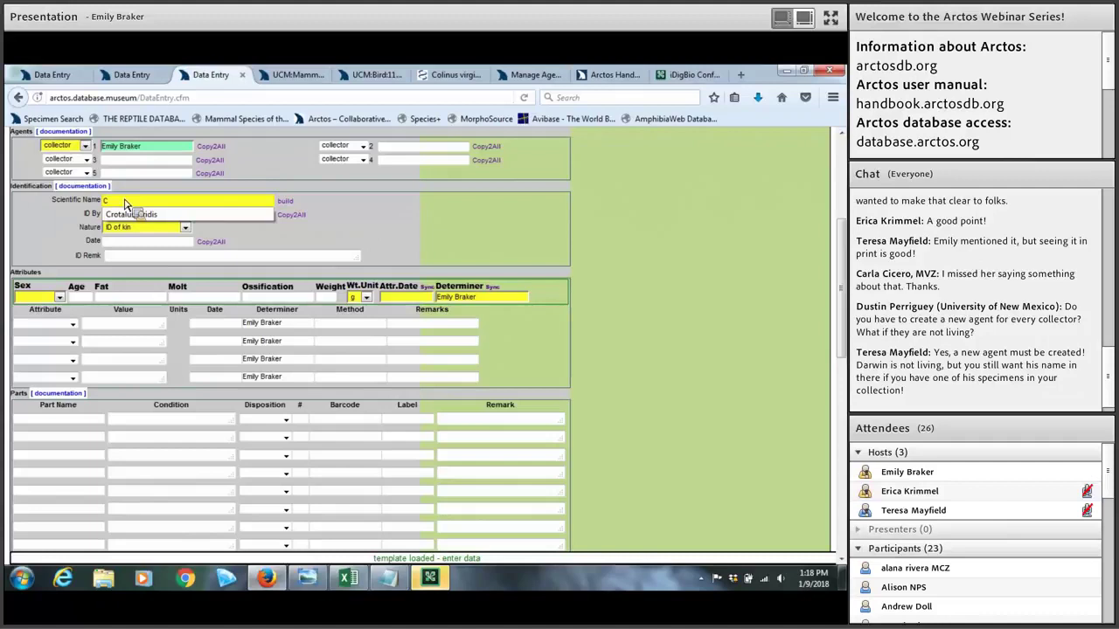
pyautogui.write('ontop')
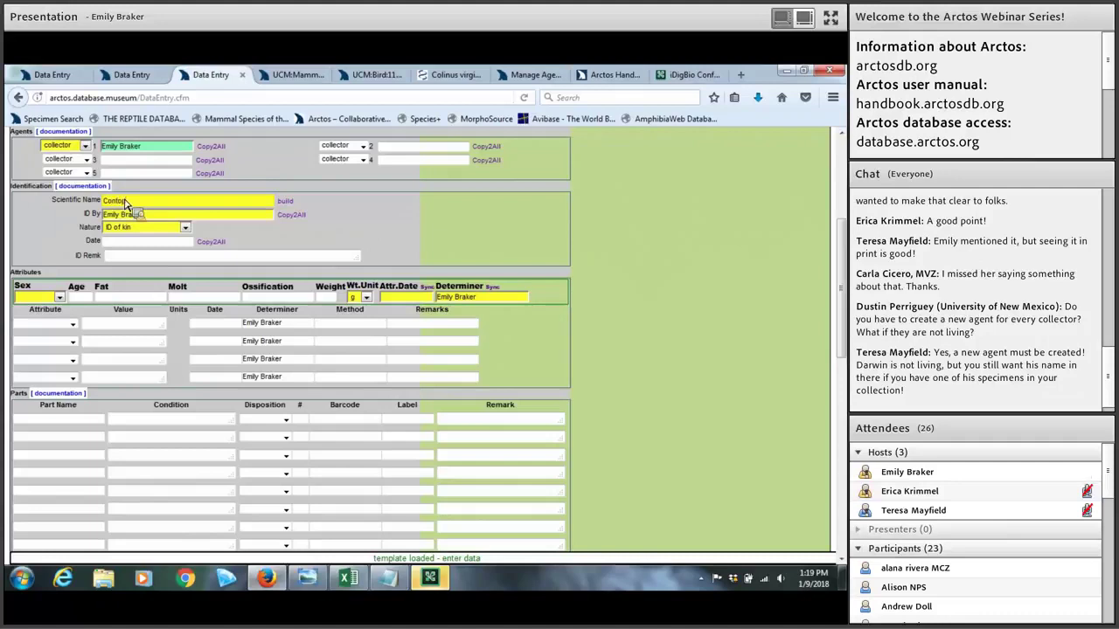
pyautogui.write('us')
# Step: Search taxa matching Contopus and pick Contopus cooperi as the scientific name
pyautogui.press('Tab')
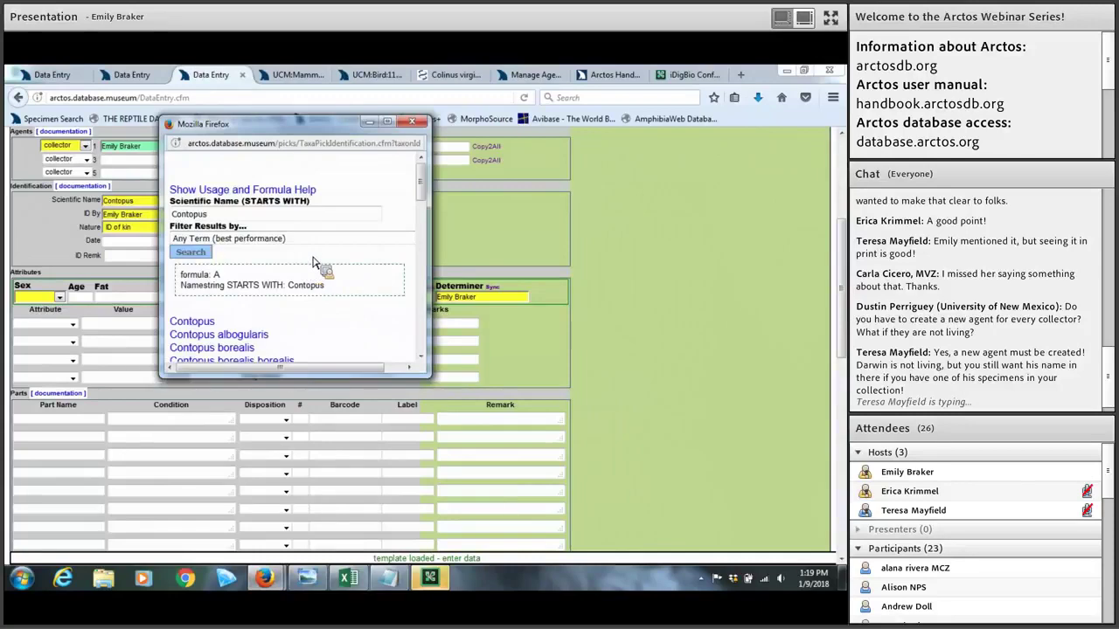
pyautogui.scroll(-2, 314, 262)
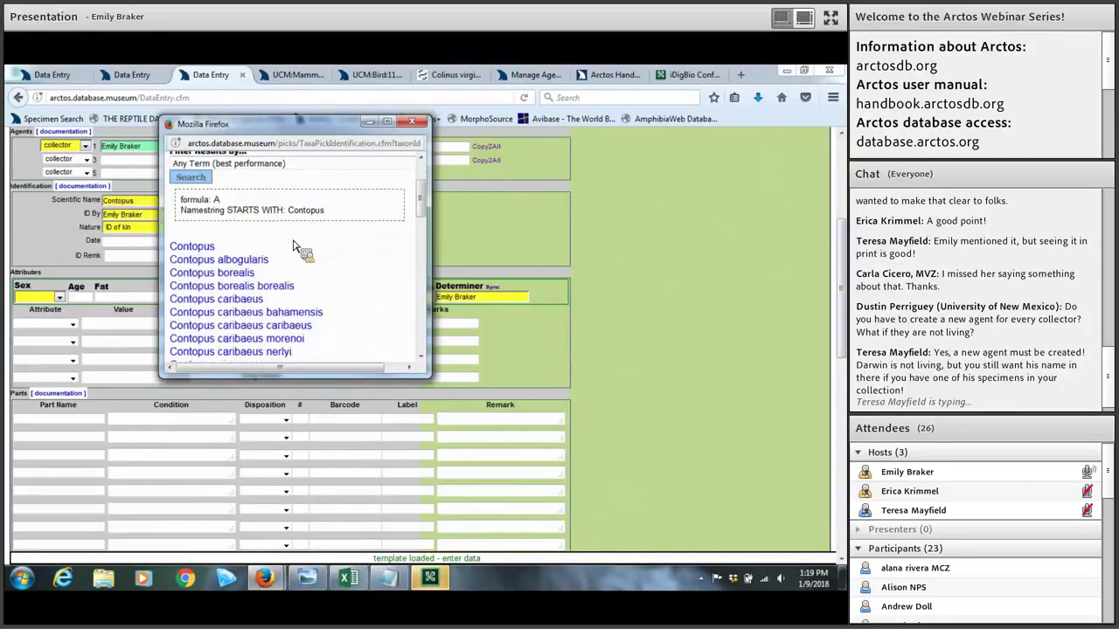
pyautogui.scroll(-2, 325, 259)
pyautogui.scroll(-5, 331, 259)
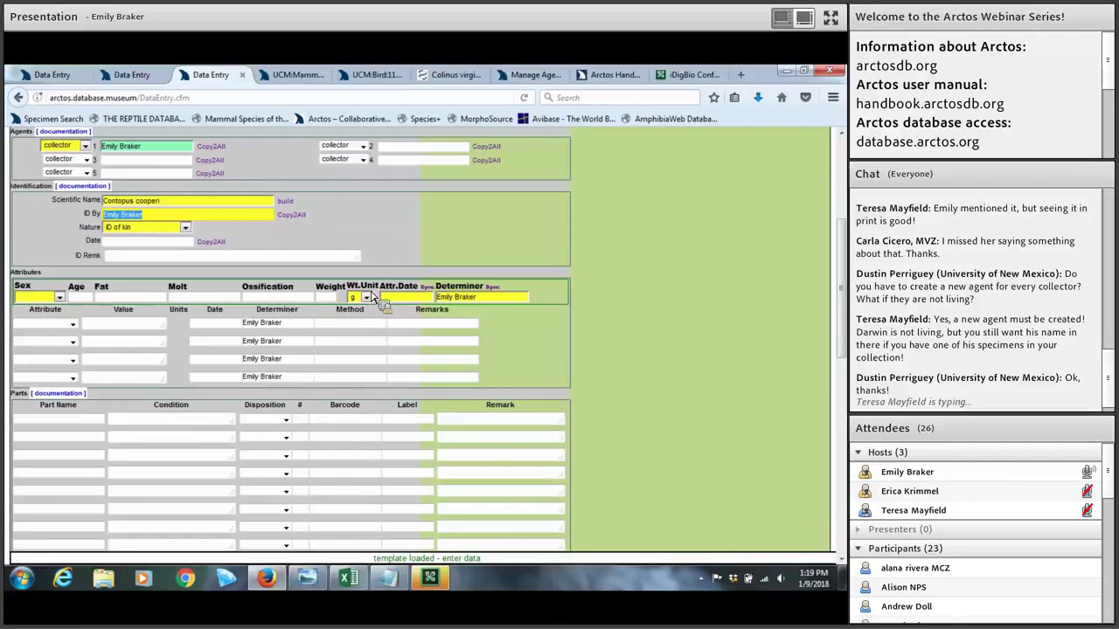
pyautogui.scroll(2, 359, 286)
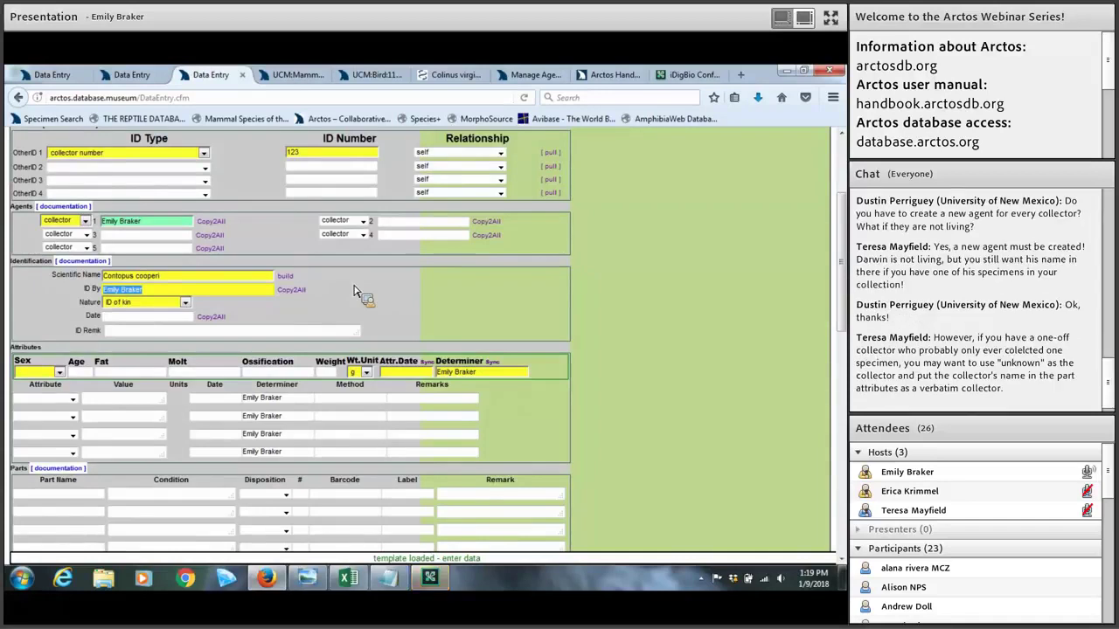
# Step: Enlarge the page and open the Build Taxon Name tool for the Contopus cooperi identification
pyautogui.scroll(3, 358, 293)
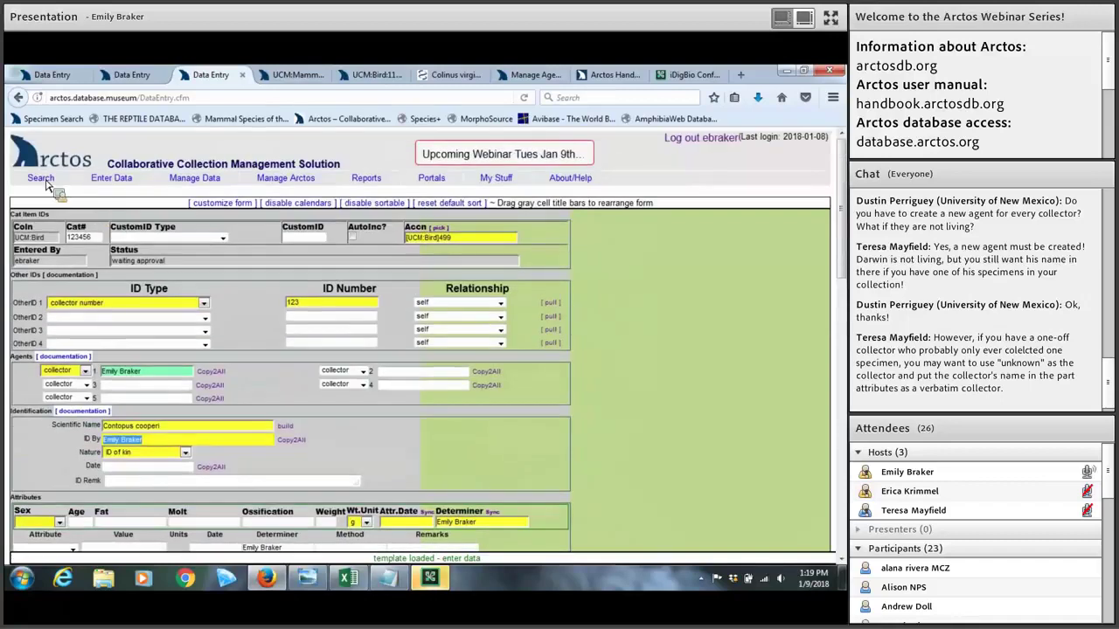
pyautogui.moveTo(46, 182)
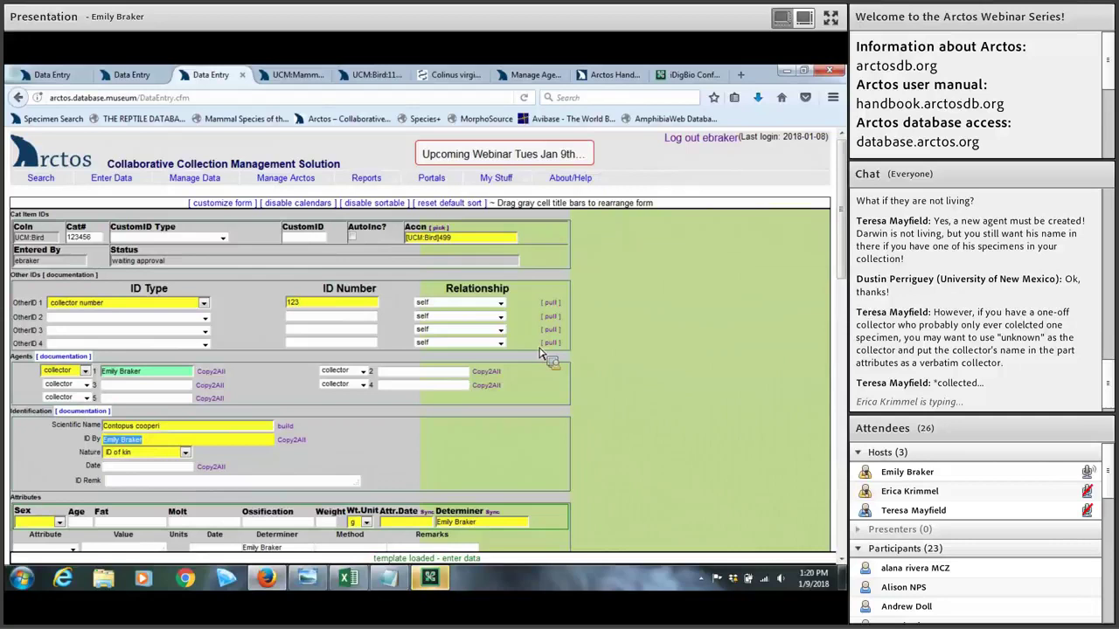
pyautogui.click(182, 428)
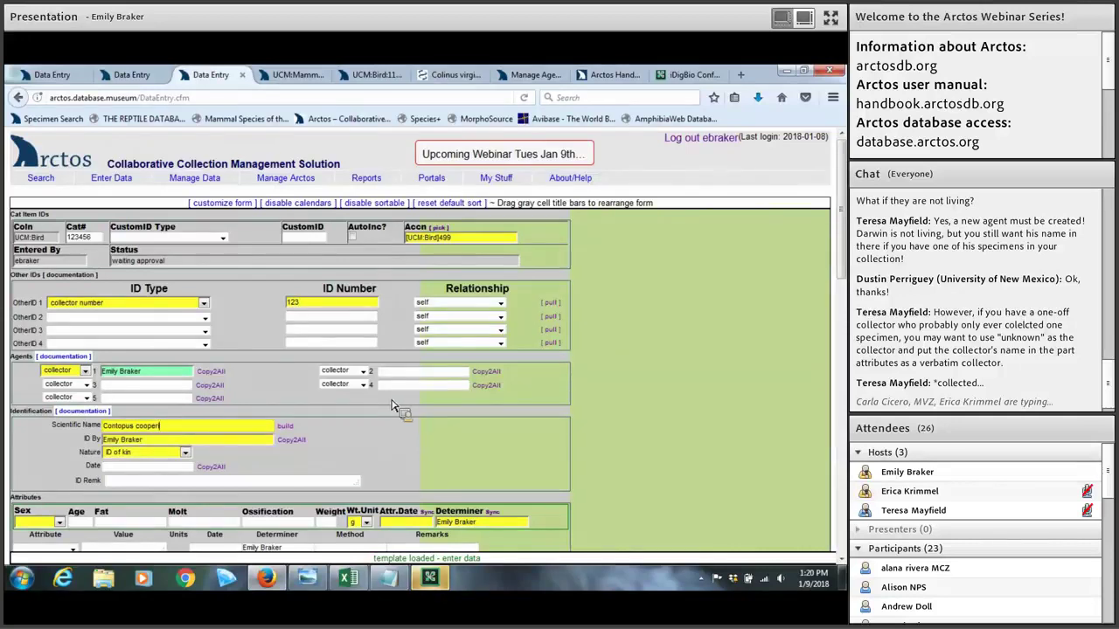
pyautogui.scroll(-2, 392, 406)
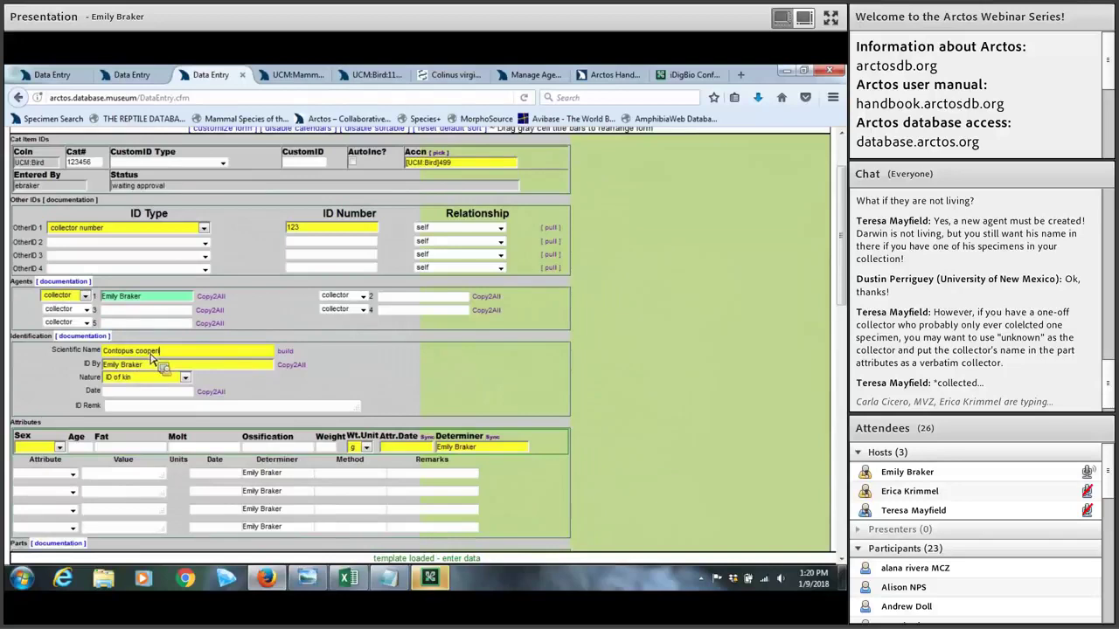
pyautogui.hotkey('ctrl', '+')
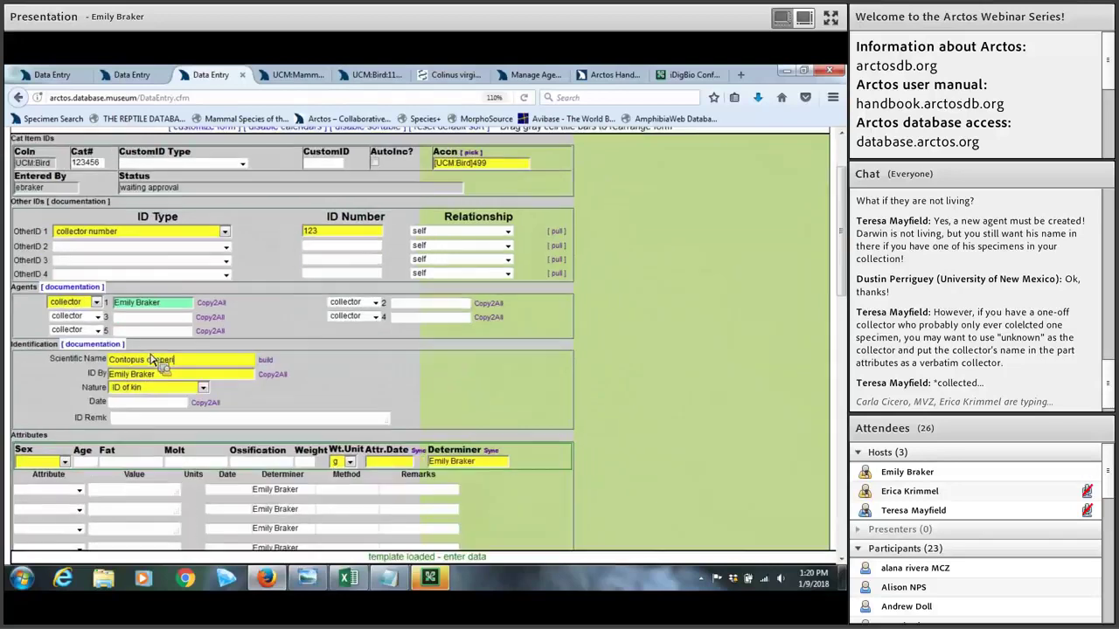
pyautogui.hotkey('ctrl', '+')
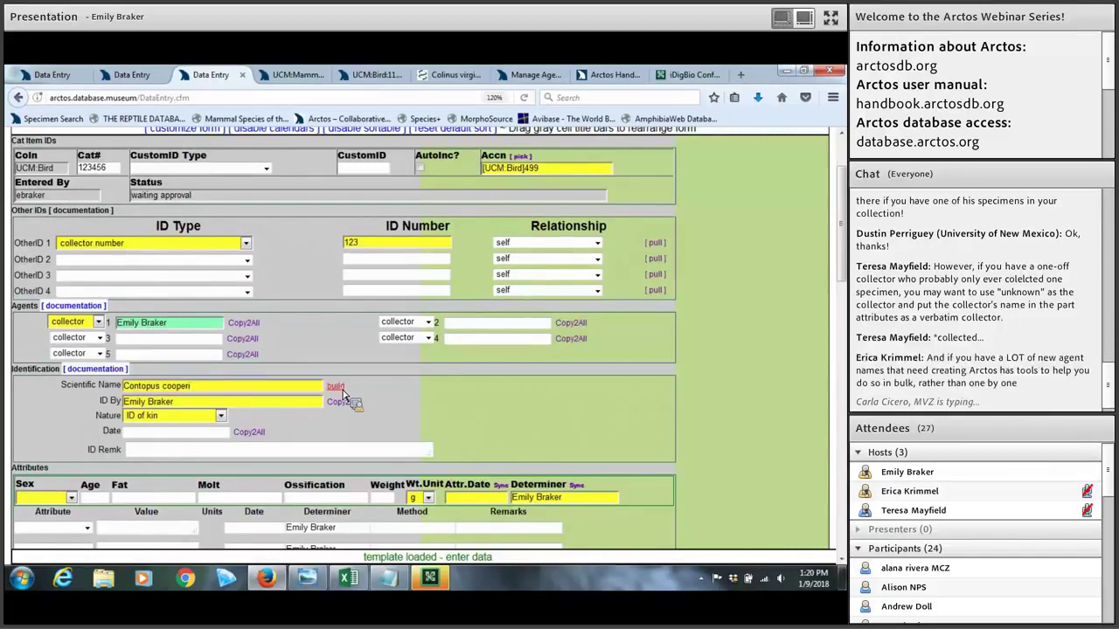
pyautogui.scroll(-4, 343, 395)
pyautogui.scroll(4, 343, 395)
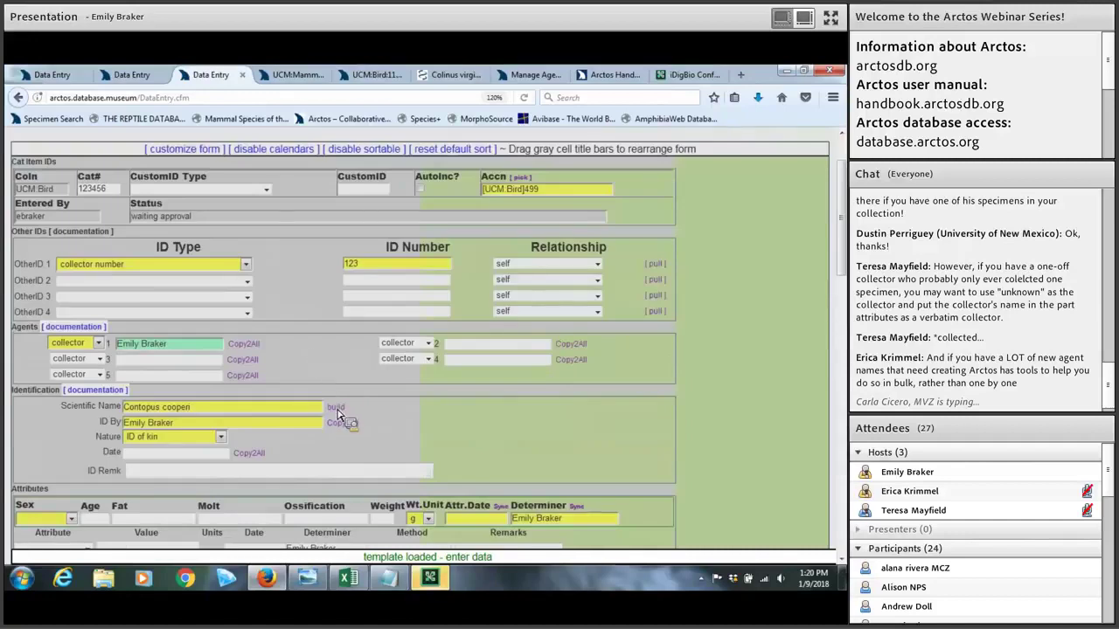
pyautogui.click(337, 408)
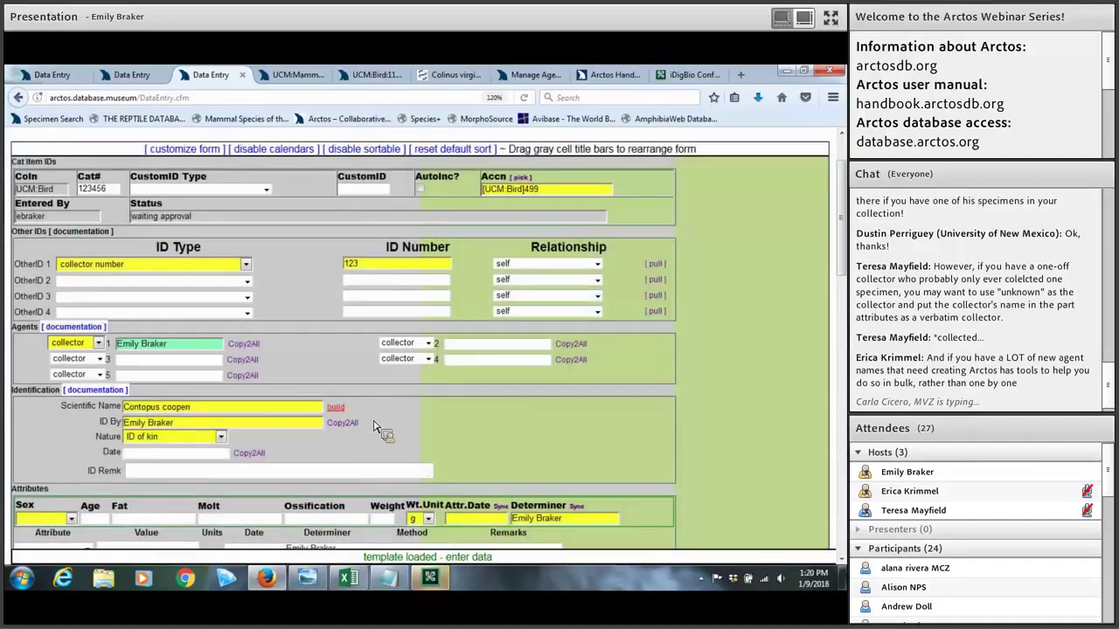
pyautogui.scroll(-4, 341, 411)
pyautogui.scroll(2, 341, 408)
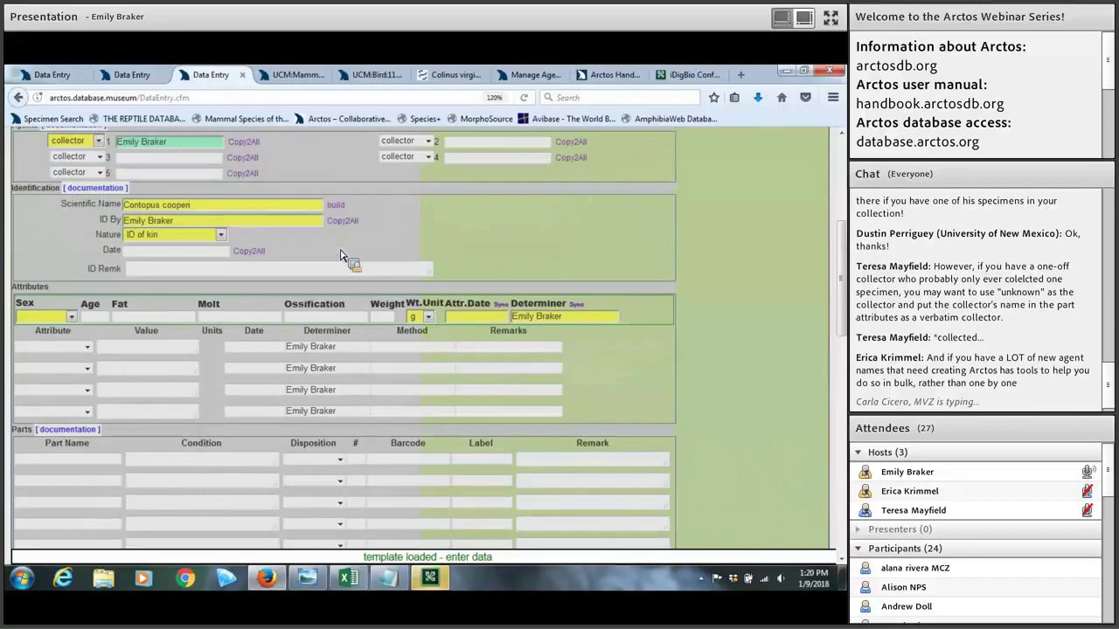
pyautogui.hotkey('ctrl', '-')
pyautogui.hotkey('ctrl', '-')
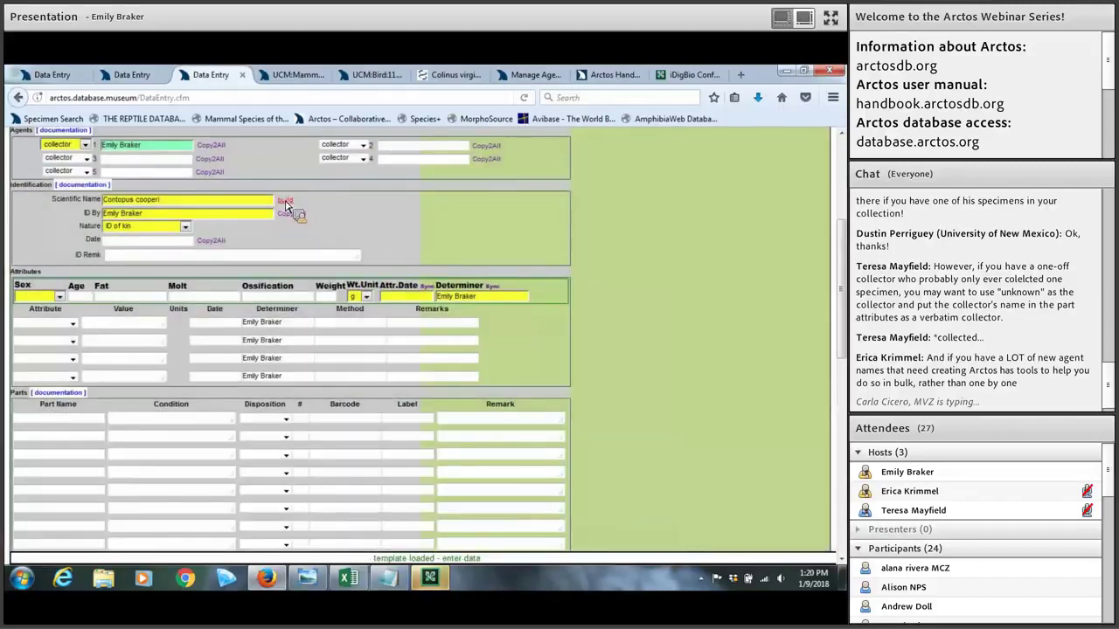
# Step: Reopen the Build Taxon Name window and bring it fully into view
pyautogui.click(285, 205)
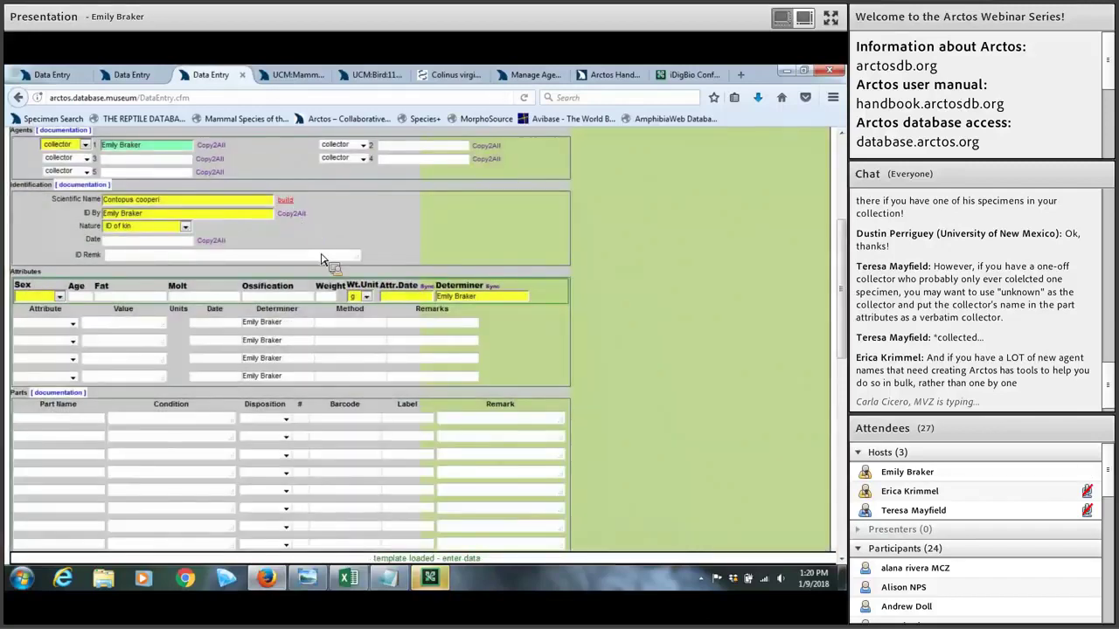
pyautogui.moveTo(437, 540); pyautogui.dragTo(448, 166)
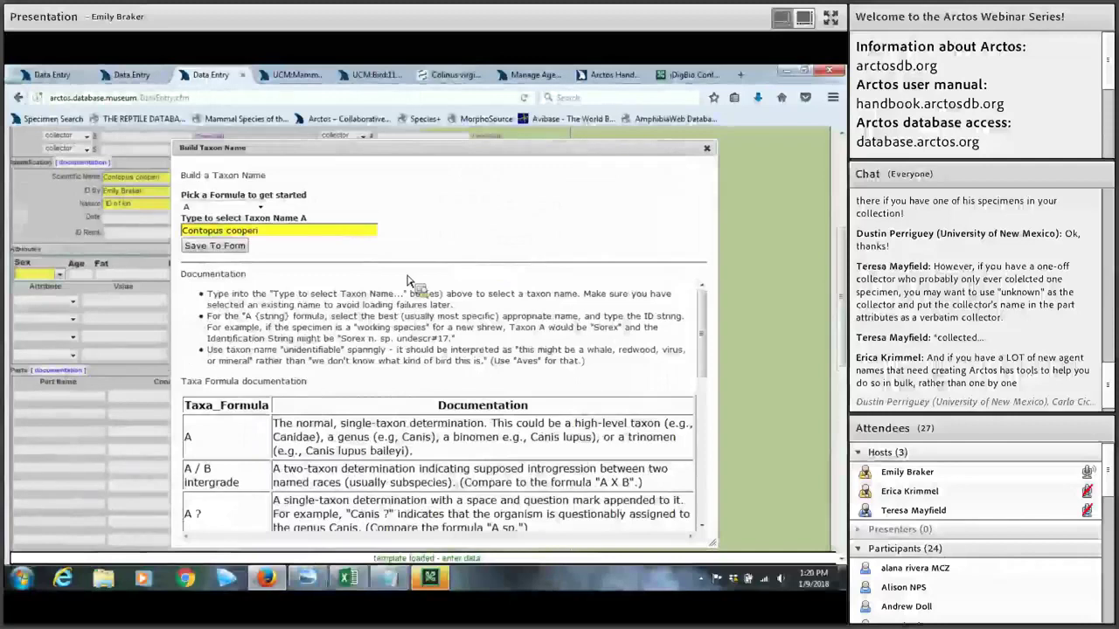
pyautogui.scroll(-2, 408, 280)
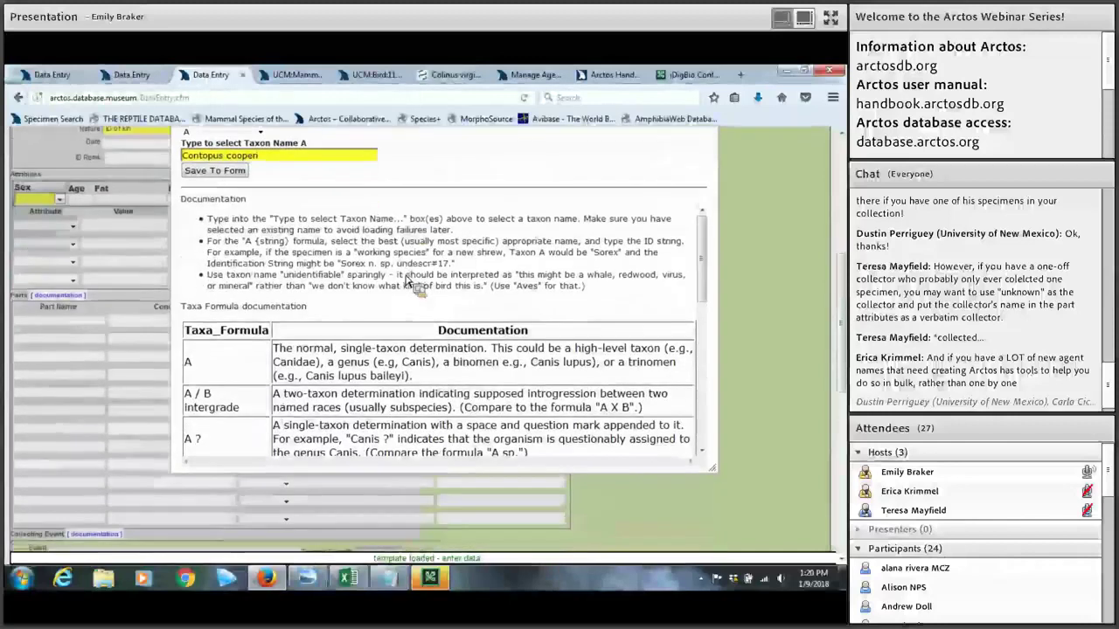
pyautogui.scroll(-1, 311, 288)
pyautogui.scroll(-5, 254, 324)
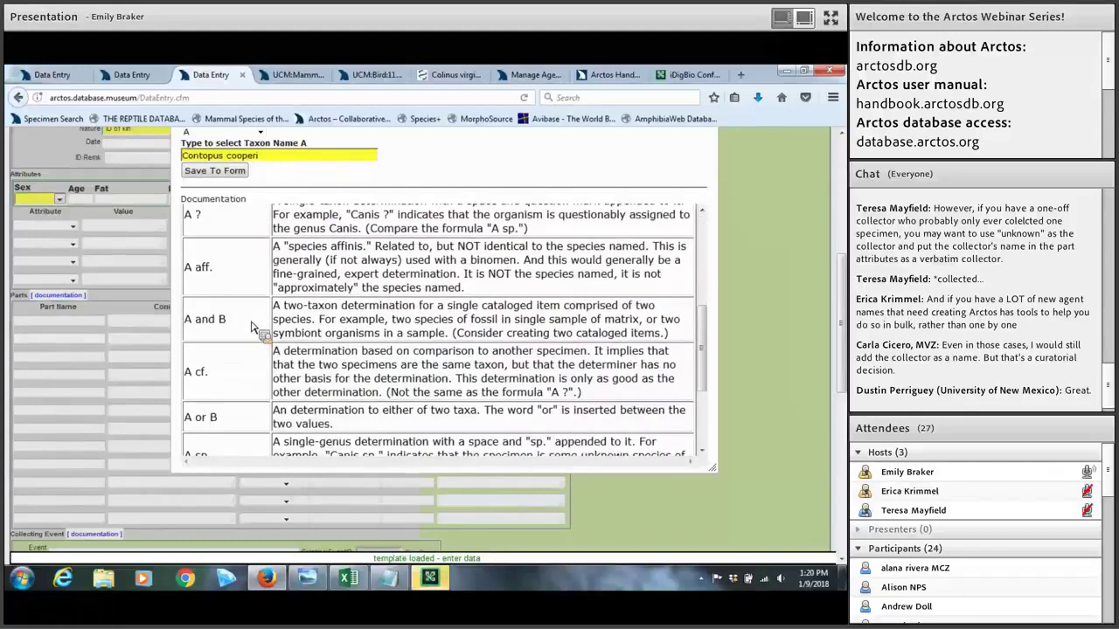
pyautogui.scroll(-1, 253, 327)
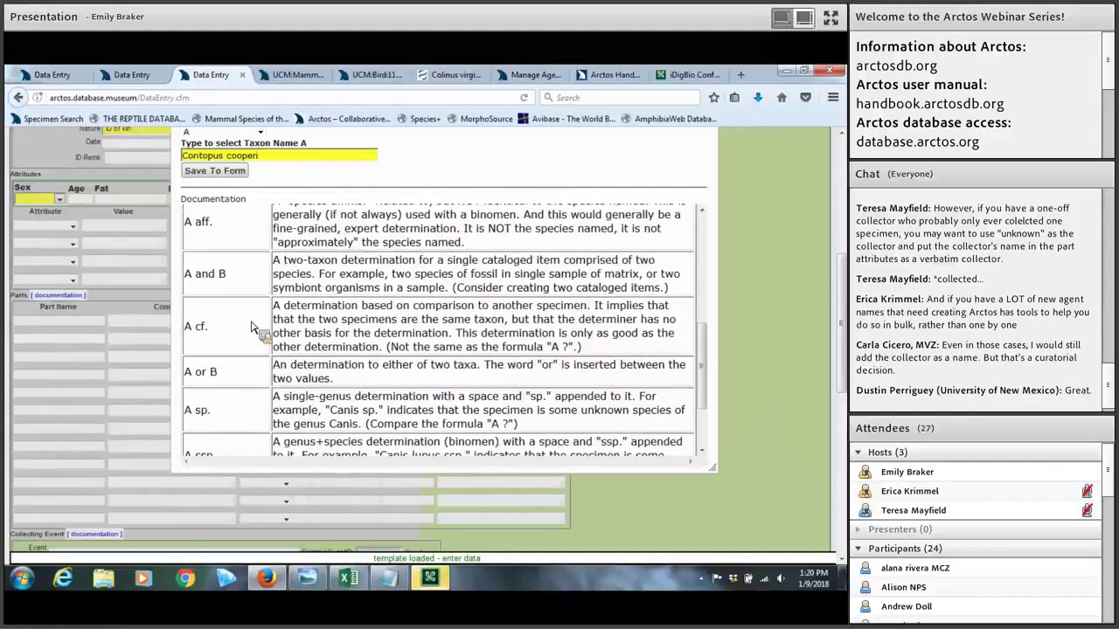
pyautogui.scroll(-2, 254, 328)
pyautogui.scroll(-1, 250, 332)
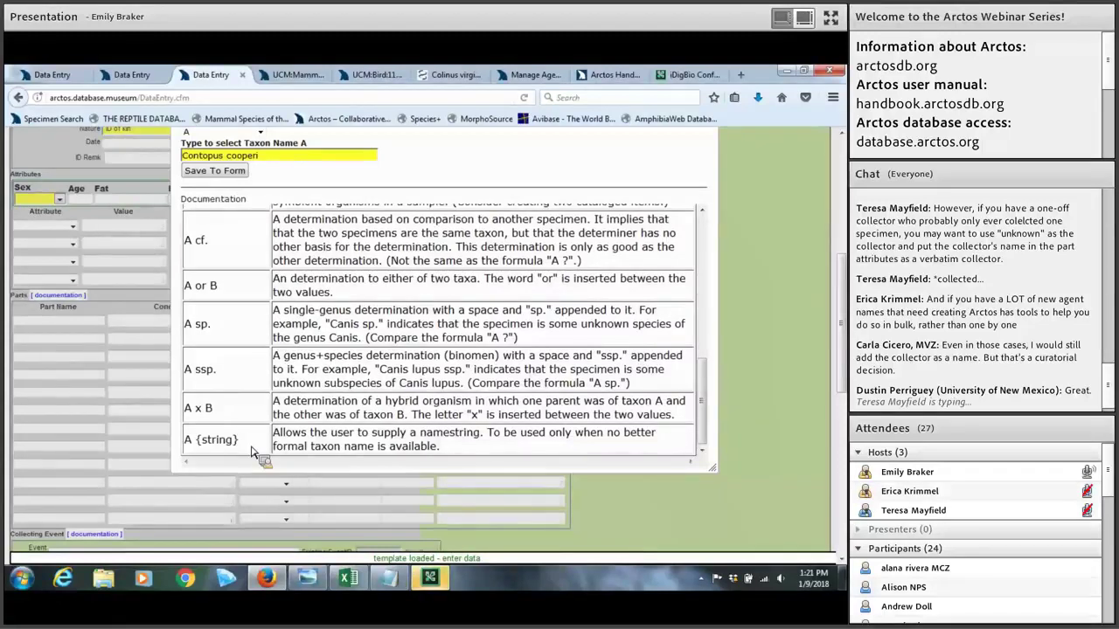
pyautogui.scroll(10, 252, 449)
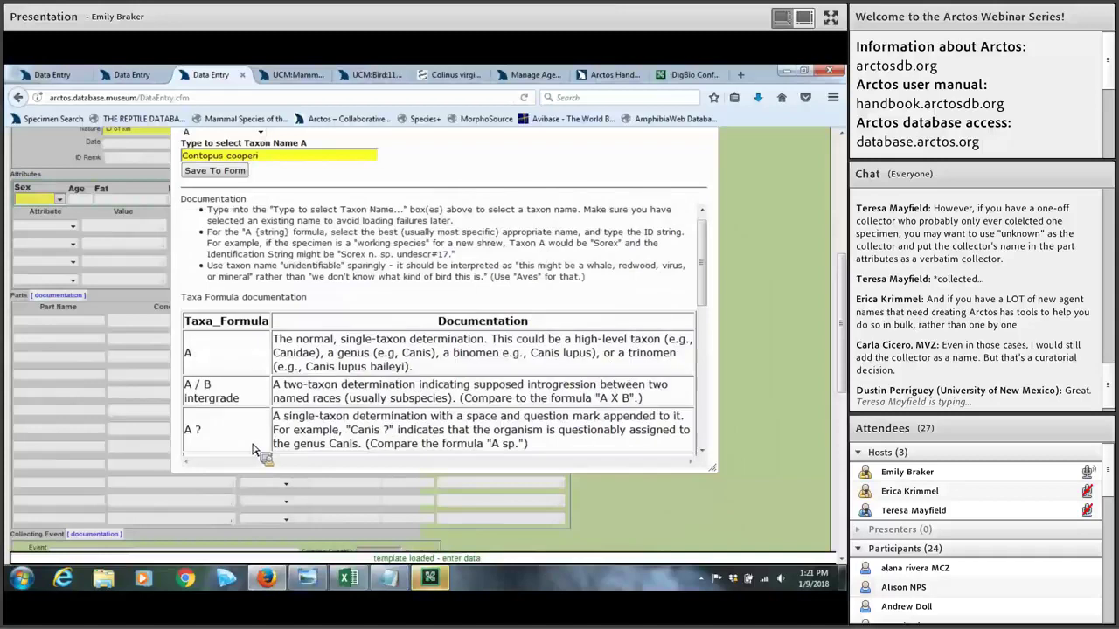
pyautogui.scroll(4, 259, 318)
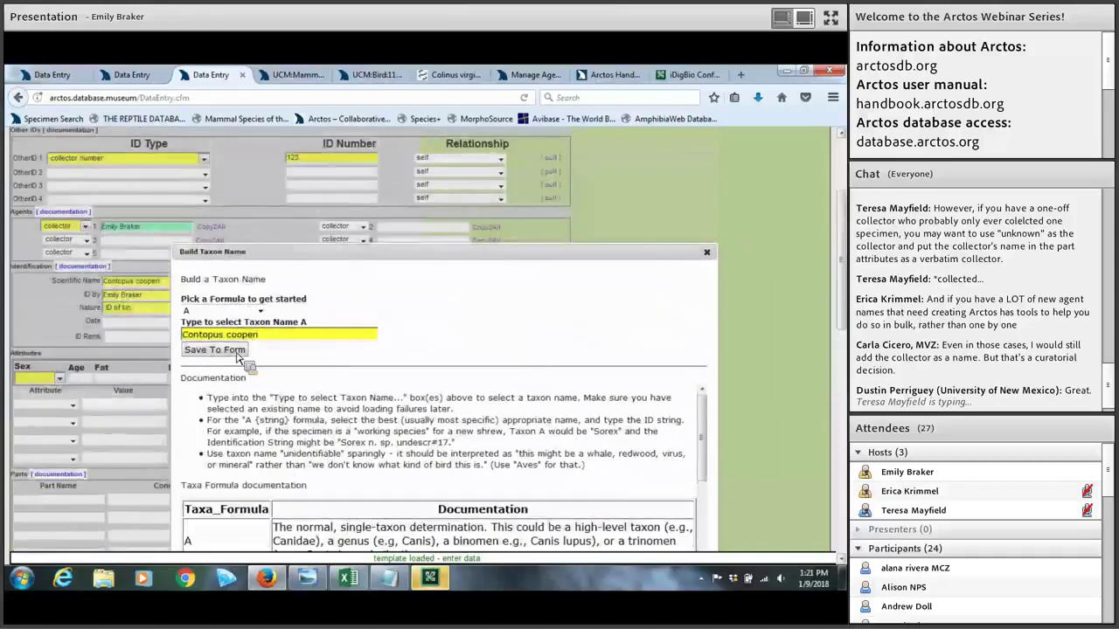
# Step: Choose the A x B formula, select Taxon Name B, then close the builder unsaved
pyautogui.click(227, 311)
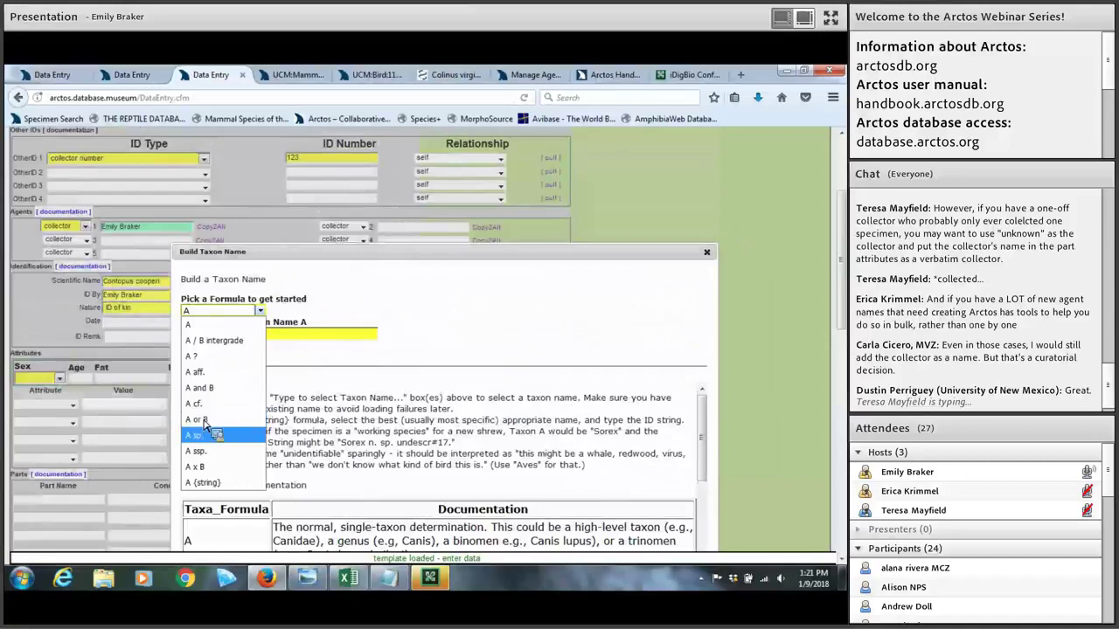
pyautogui.click(199, 467)
pyautogui.click(212, 363)
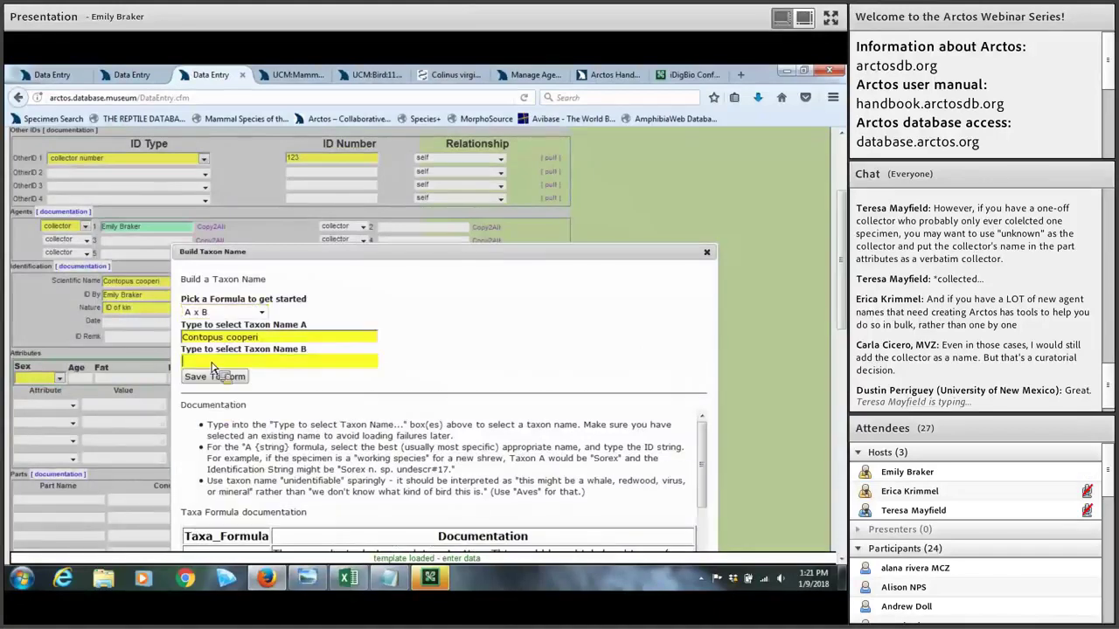
pyautogui.click(706, 252)
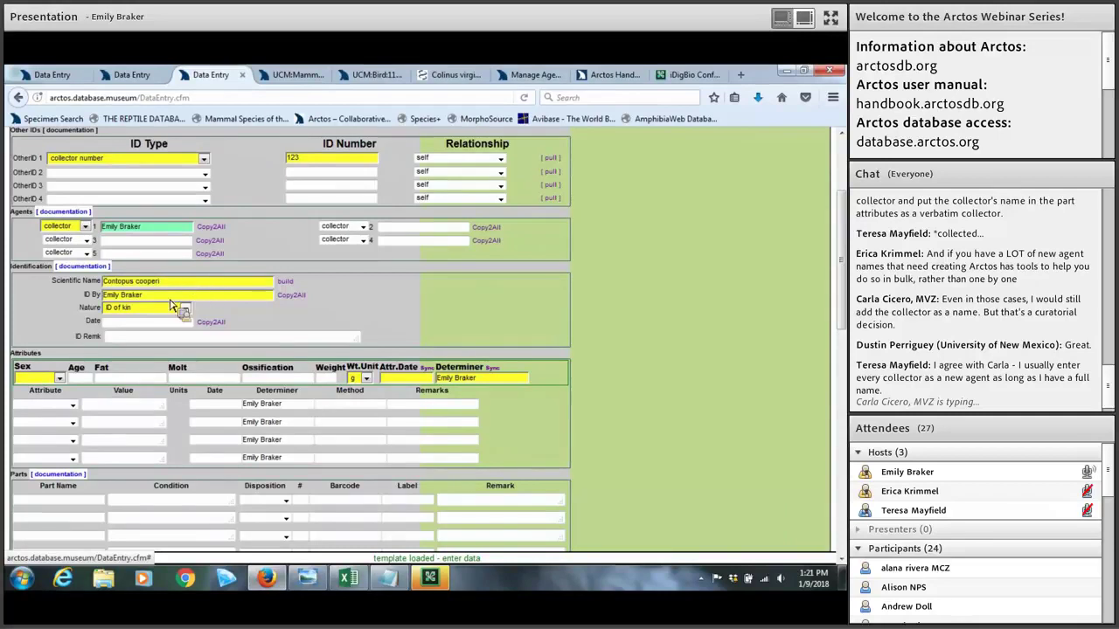
# Step: Change the identification Nature to expert, leave the Date empty, and zoom the page in
pyautogui.tripleClick(115, 299)
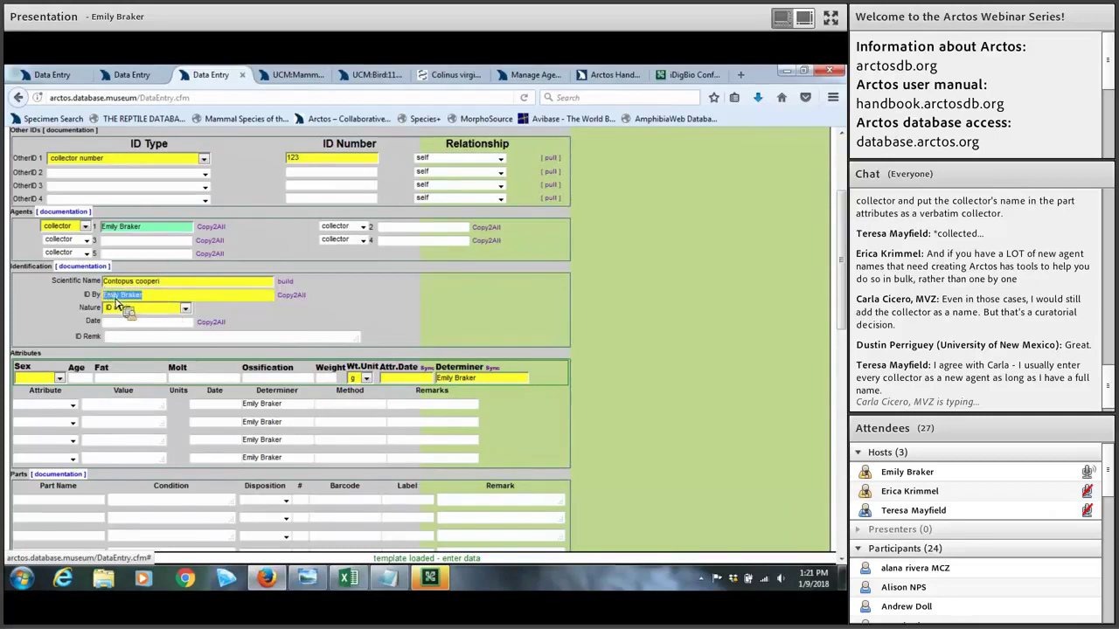
pyautogui.click(115, 302)
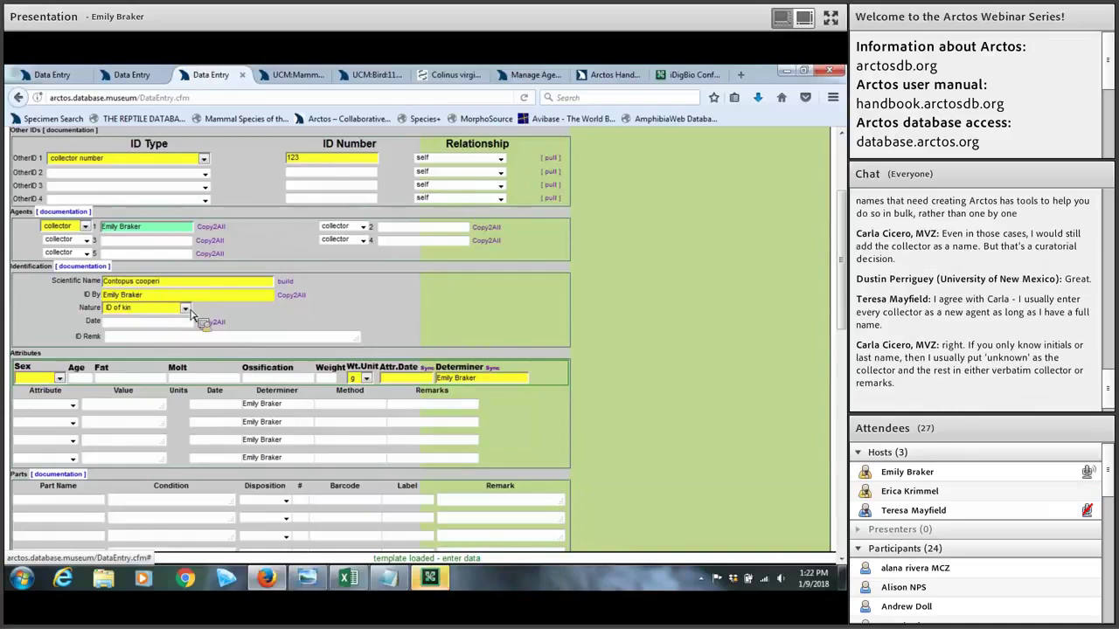
pyautogui.click(188, 311)
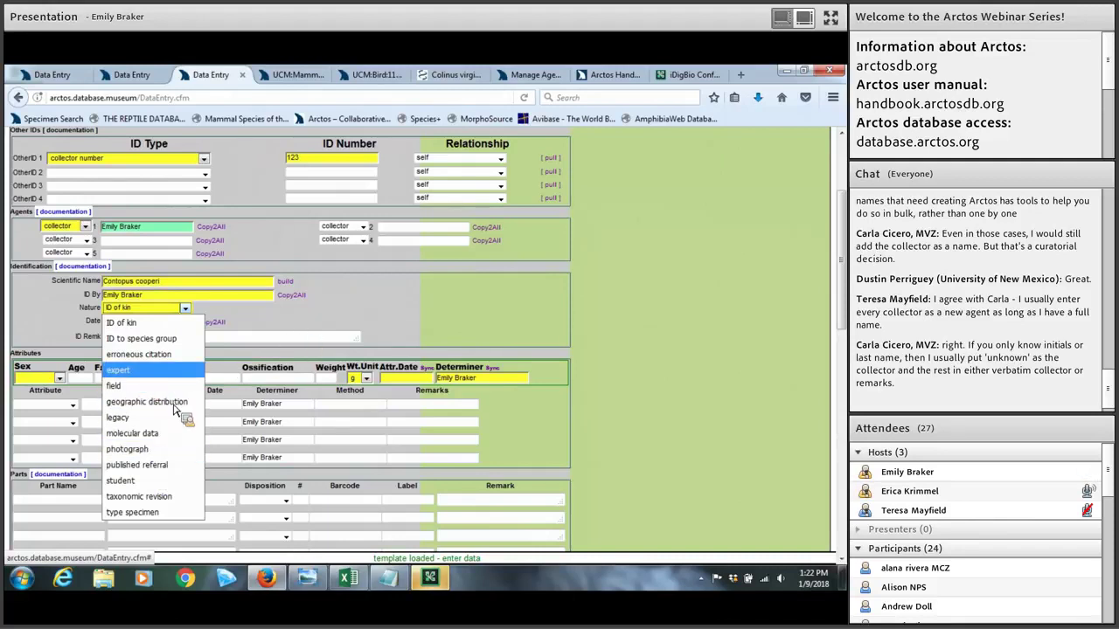
pyautogui.click(131, 370)
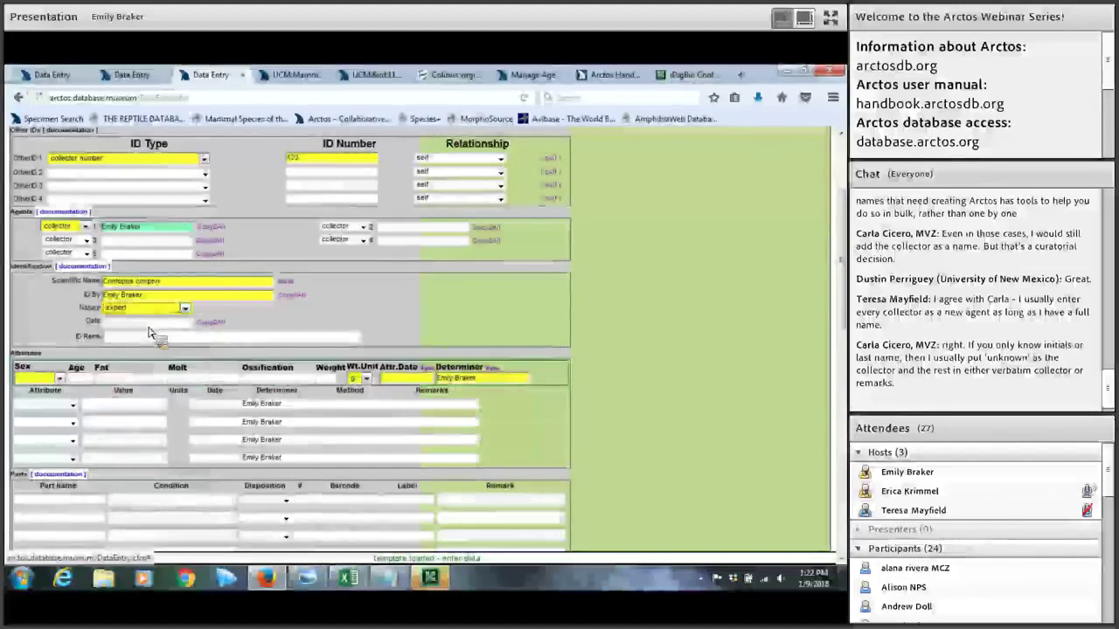
pyautogui.click(149, 324)
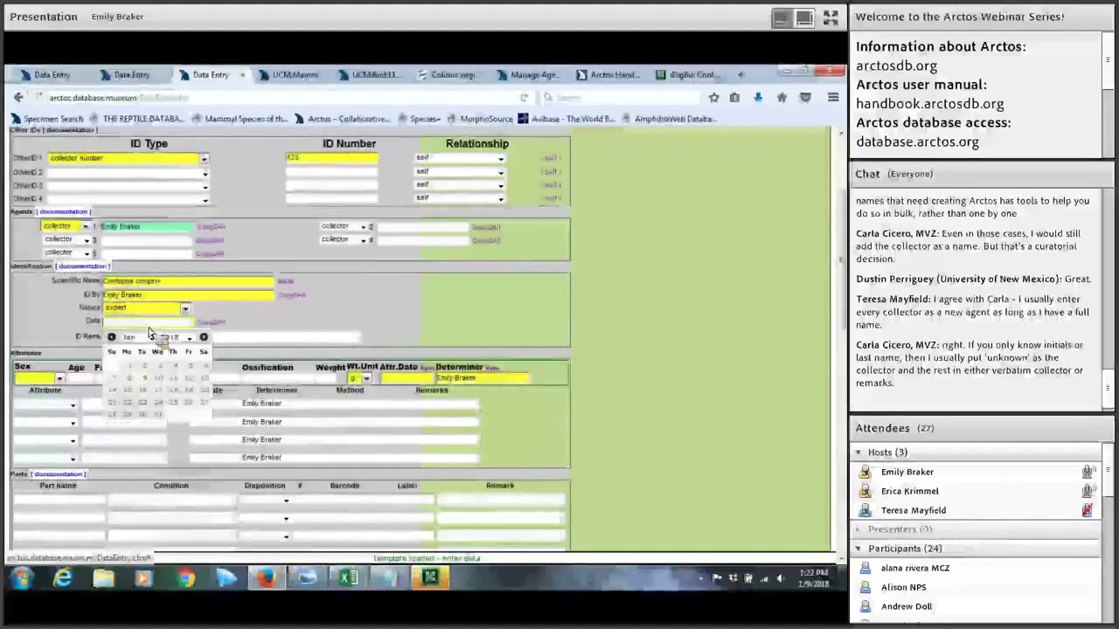
pyautogui.click(247, 325)
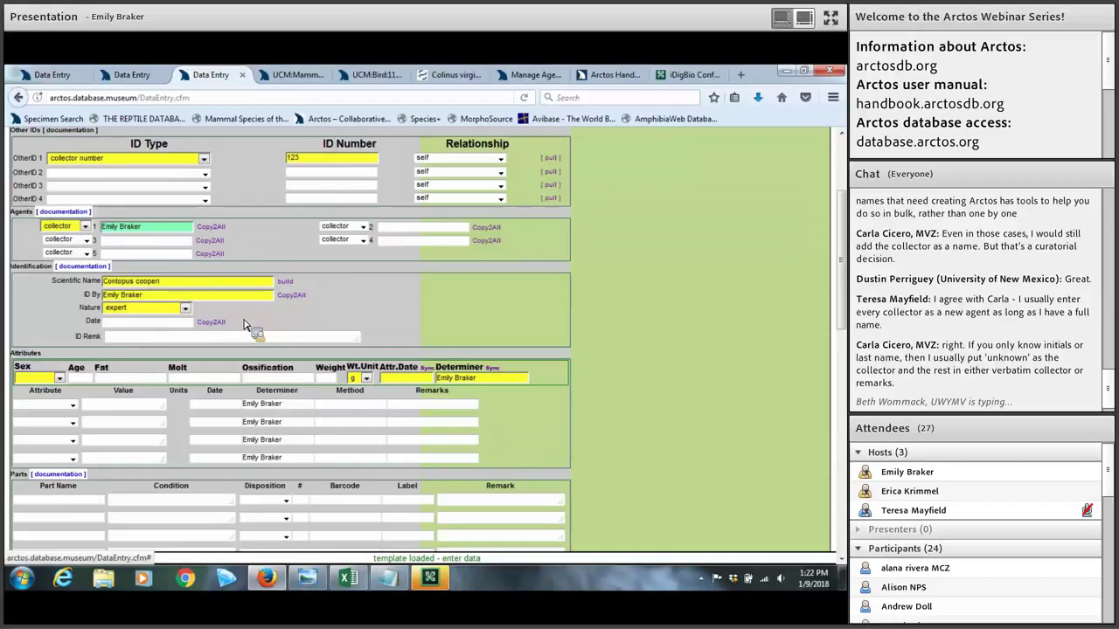
pyautogui.hotkey('ctrl', '+')
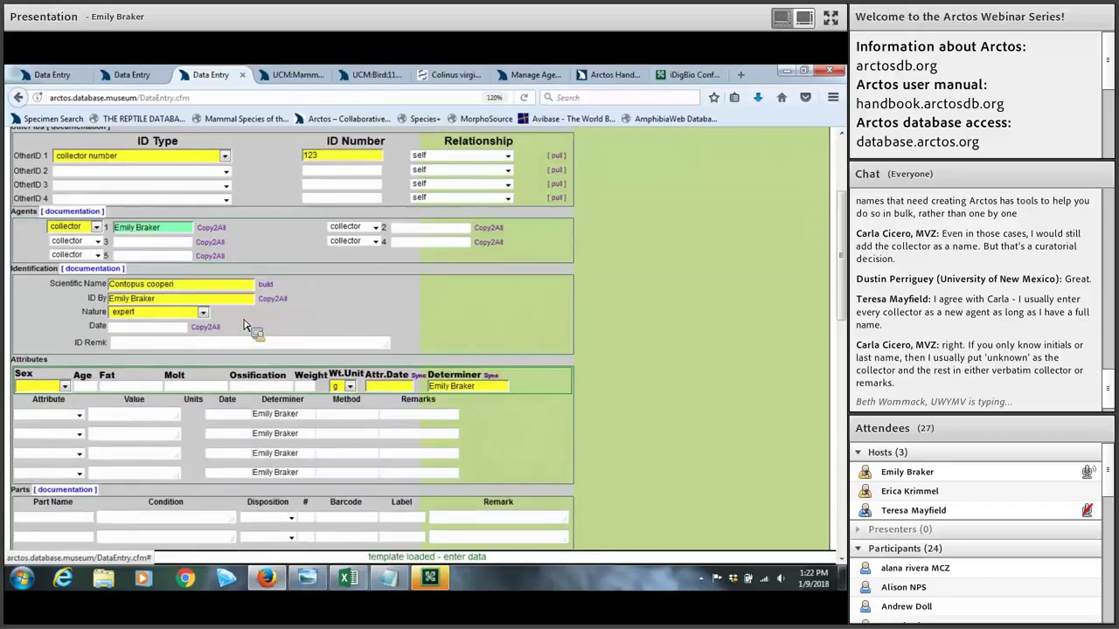
# Step: Set the identification date to 1 January 2018 and copy it to all attribute dates
pyautogui.hotkey('ctrl', '+')
pyautogui.hotkey('ctrl', '+')
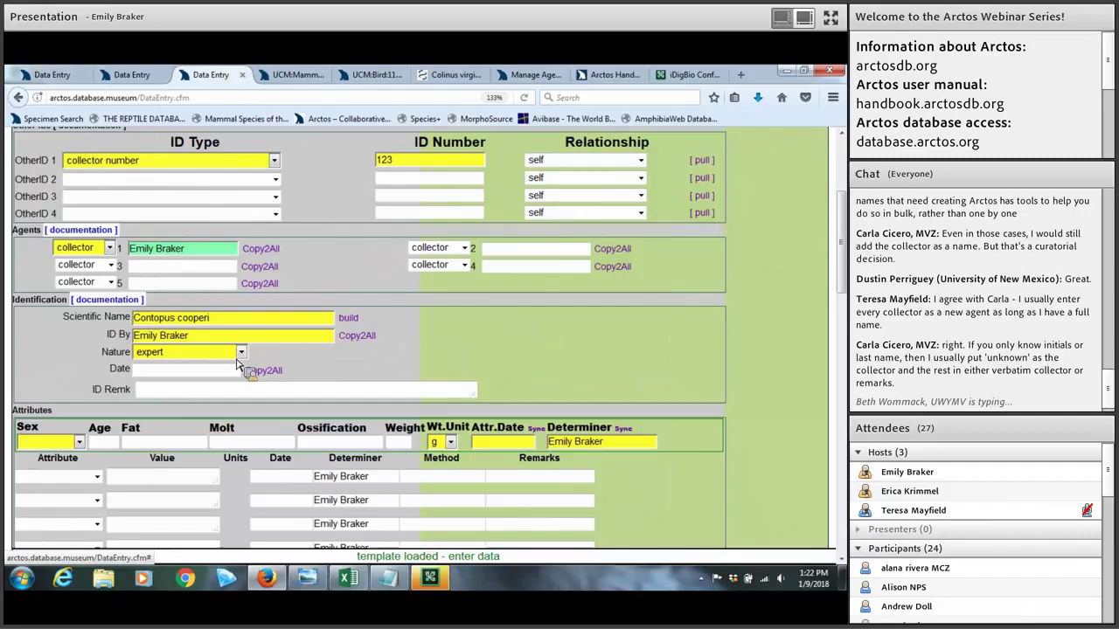
pyautogui.click(185, 376)
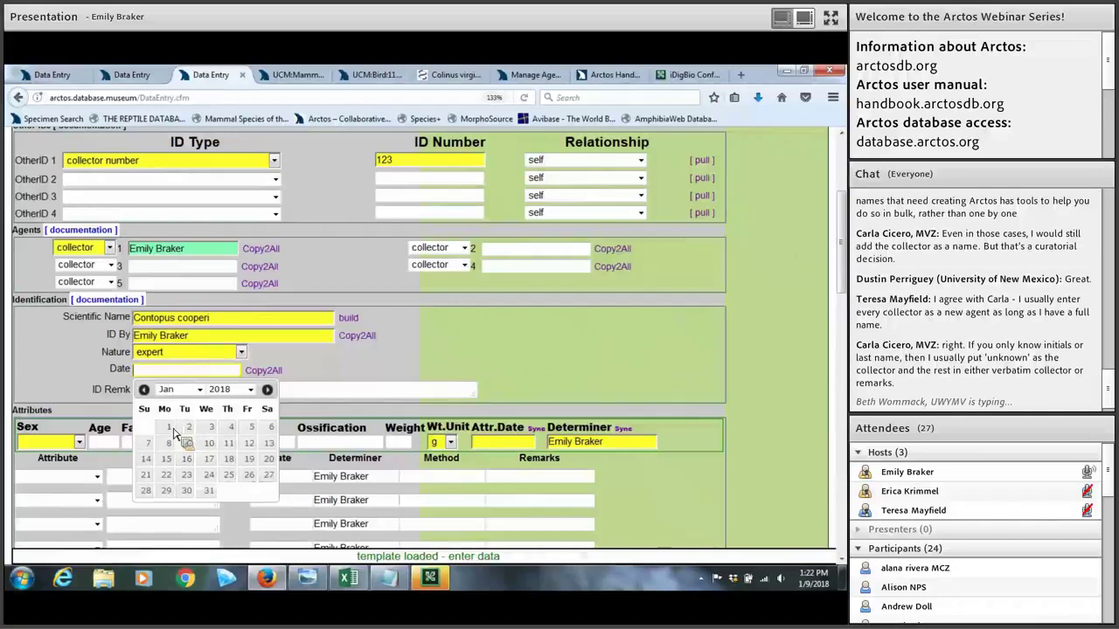
pyautogui.click(170, 429)
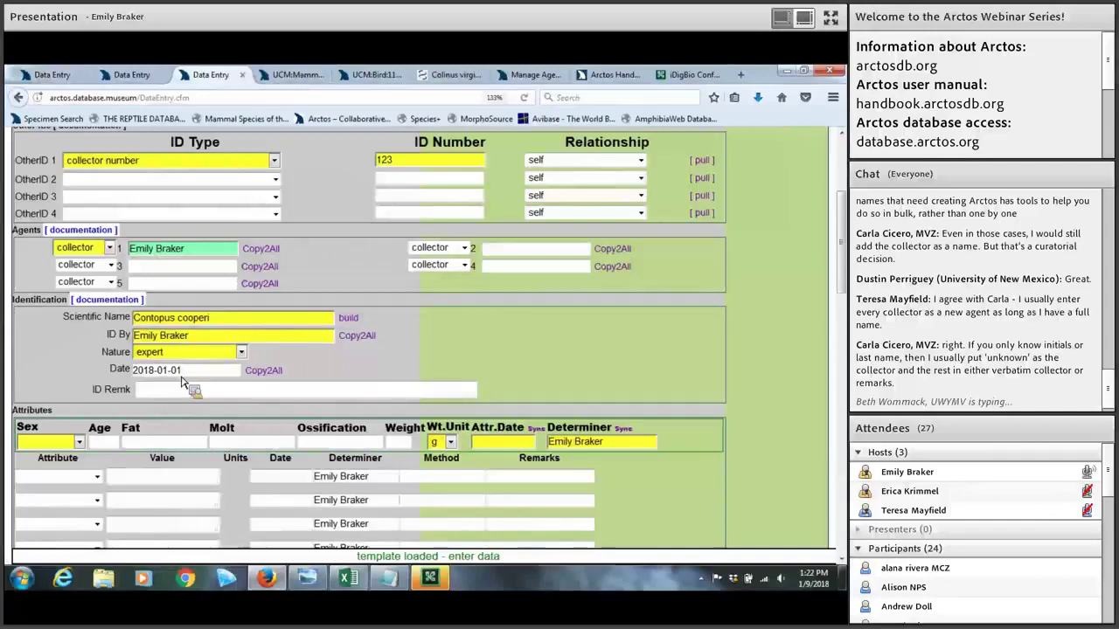
pyautogui.click(259, 372)
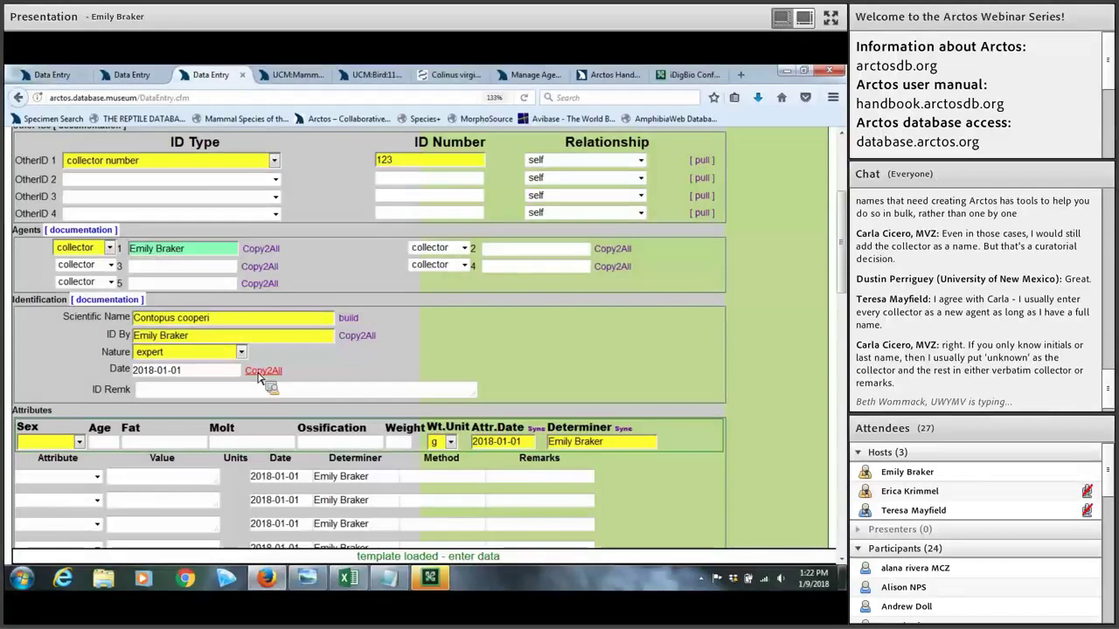
pyautogui.click(228, 393)
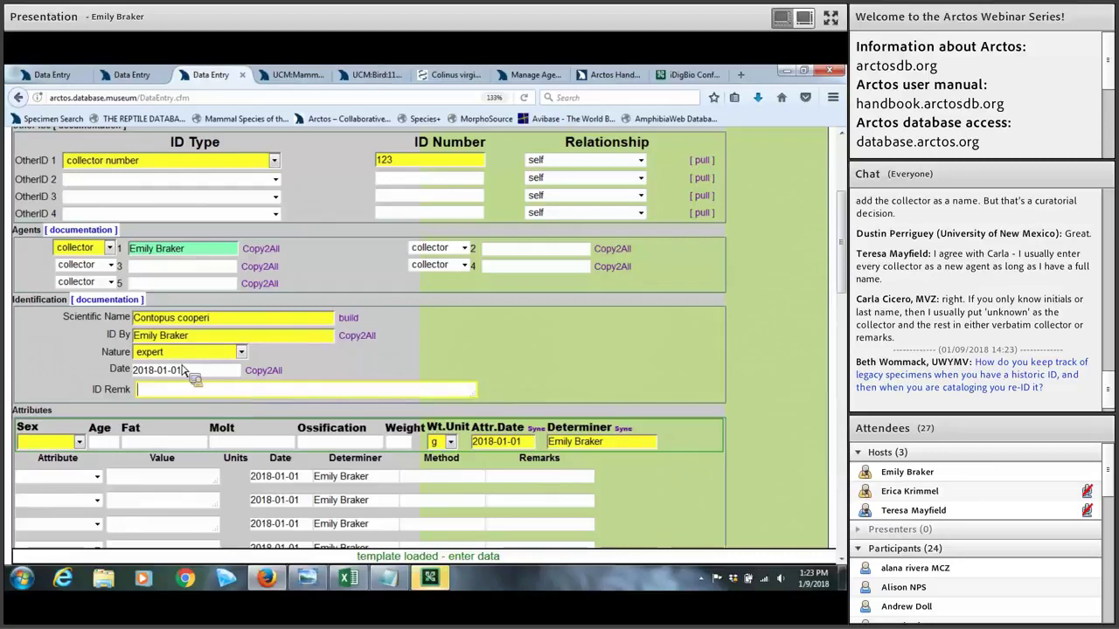
# Step: Set the specimen's sex attribute to female
pyautogui.click(72, 432)
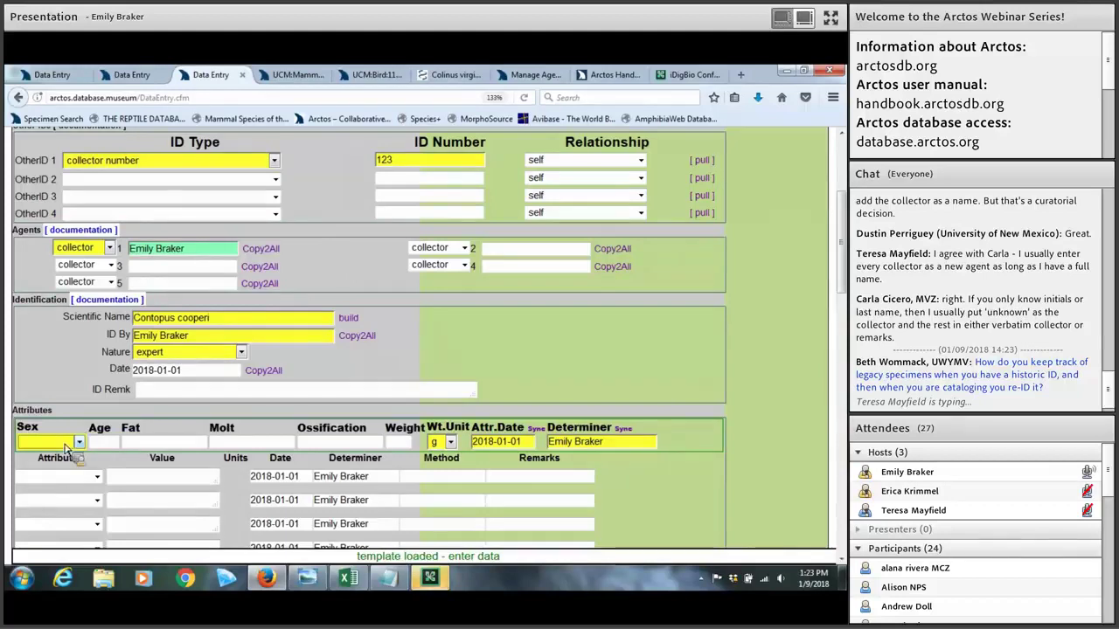
pyautogui.click(67, 442)
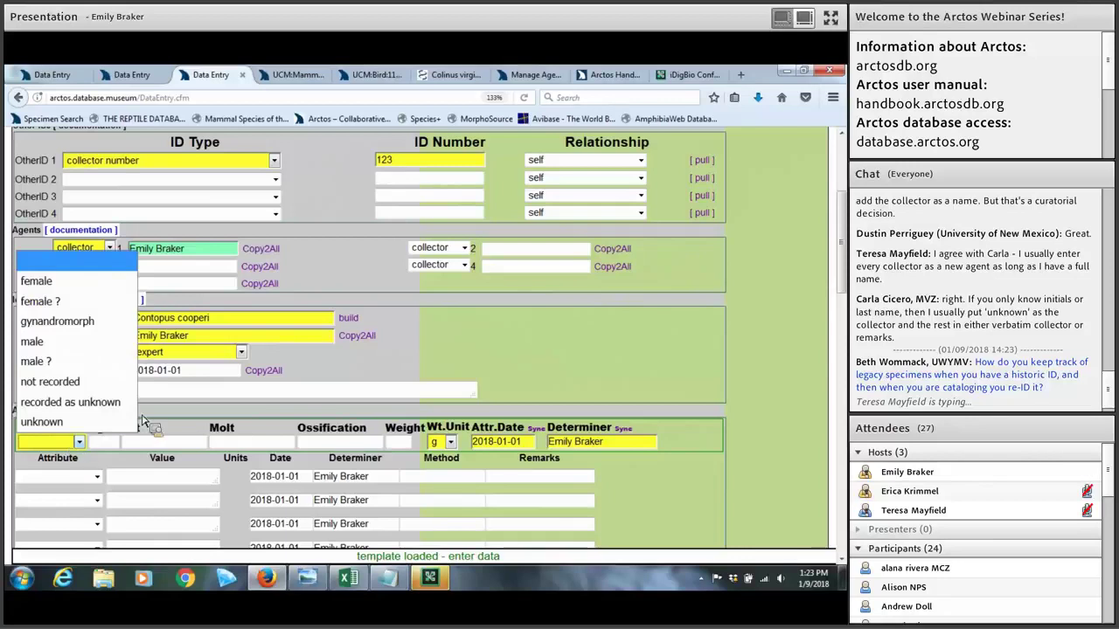
pyautogui.click(490, 370)
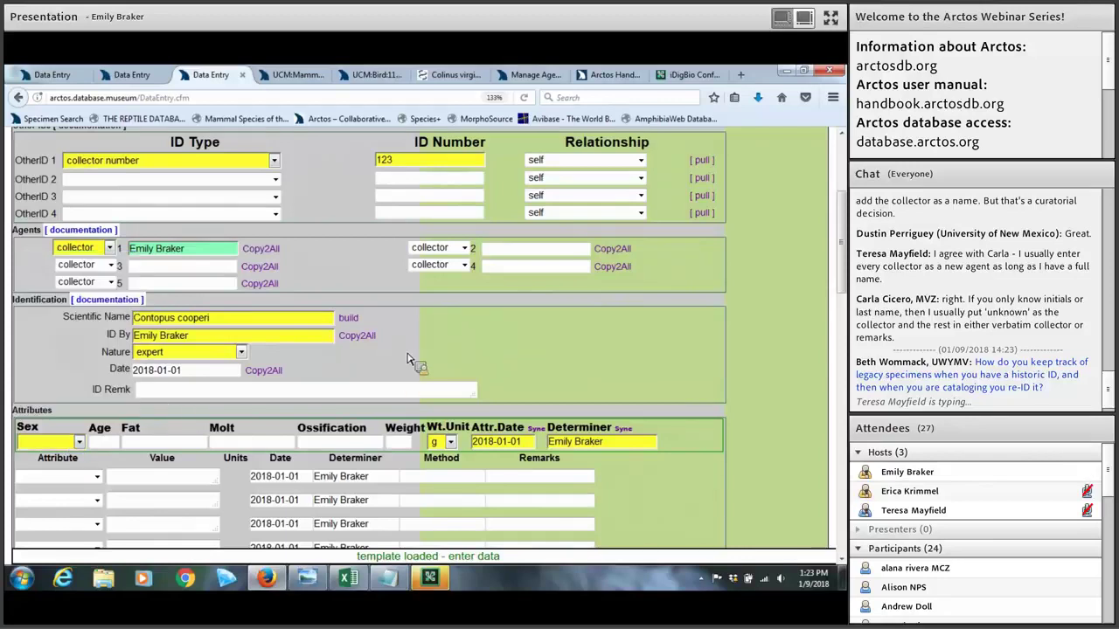
pyautogui.scroll(-2, 492, 367)
pyautogui.click(77, 343)
pyautogui.click(96, 382)
# Step: Add age class as the next attribute with the value adult
pyautogui.click(97, 378)
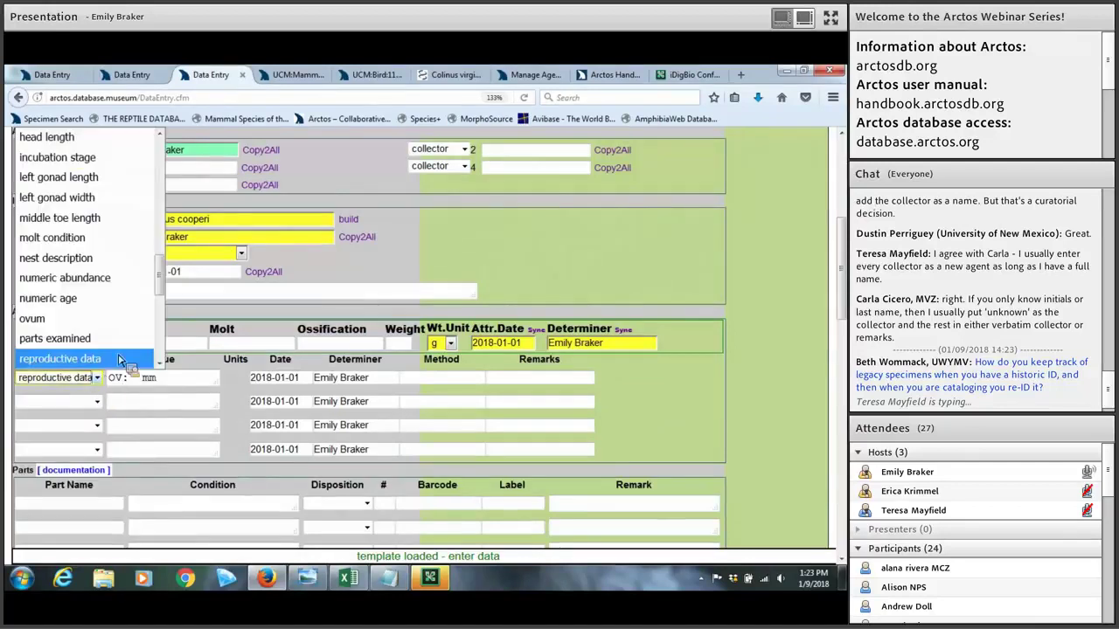
pyautogui.moveTo(164, 255); pyautogui.dragTo(173, 236)
pyautogui.scroll(4, 173, 236)
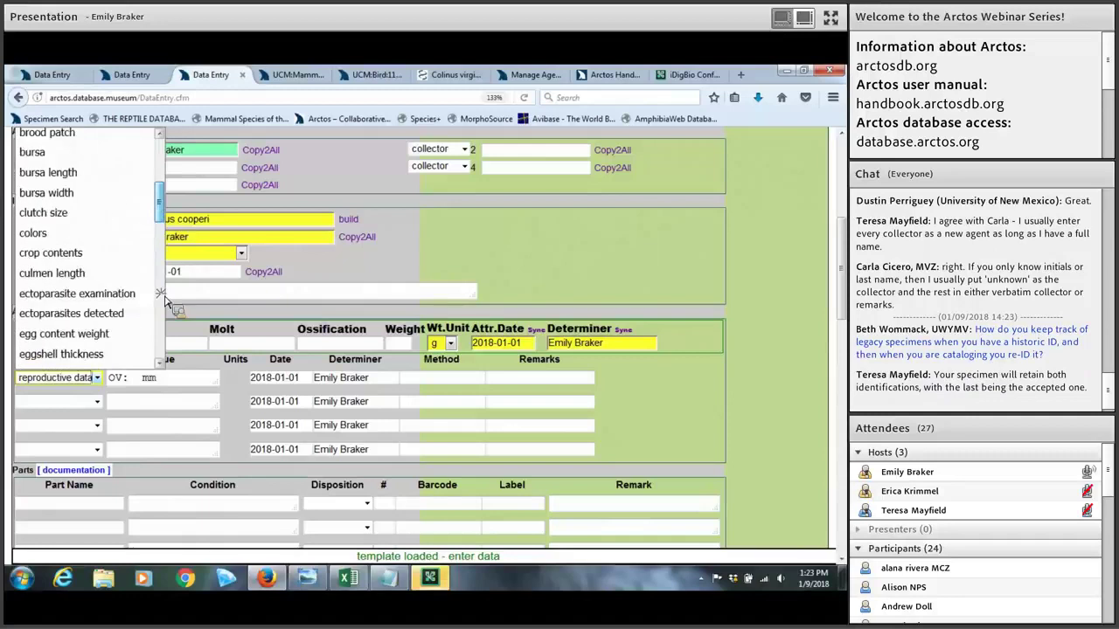
pyautogui.scroll(-2, 169, 278)
pyautogui.moveTo(159, 236); pyautogui.dragTo(157, 172)
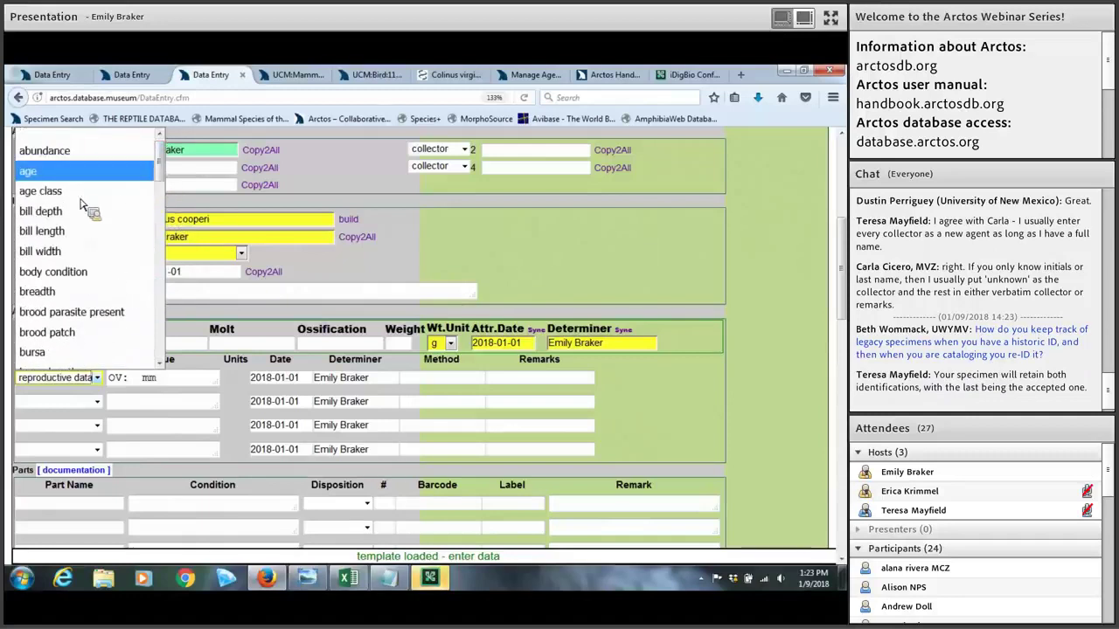
pyautogui.press('Down')
pyautogui.press('Return')
pyautogui.click(189, 374)
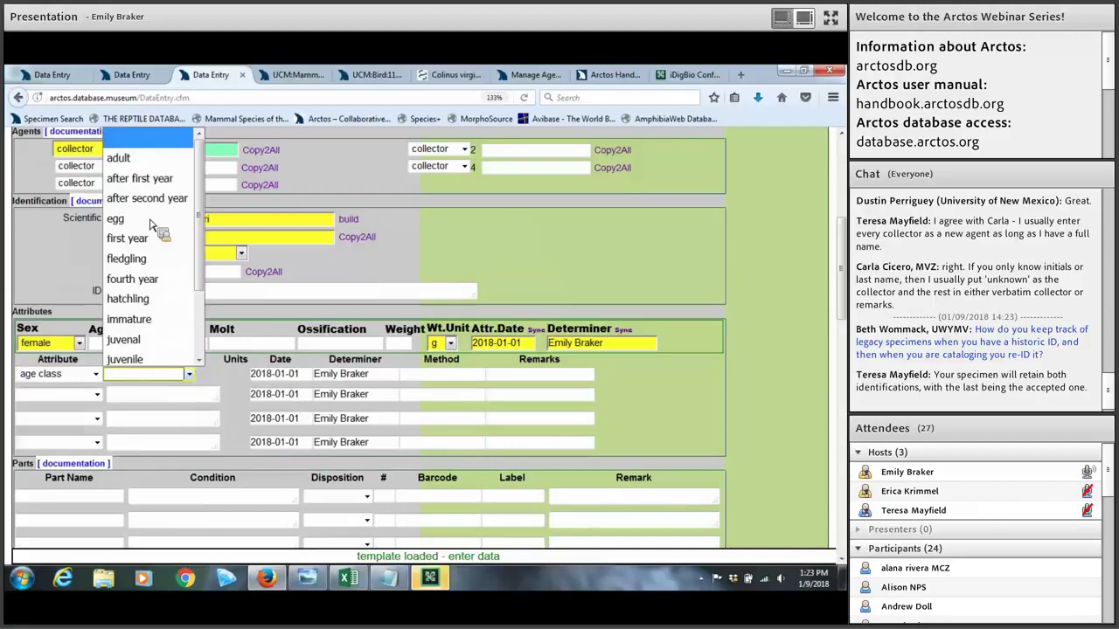
pyautogui.click(130, 155)
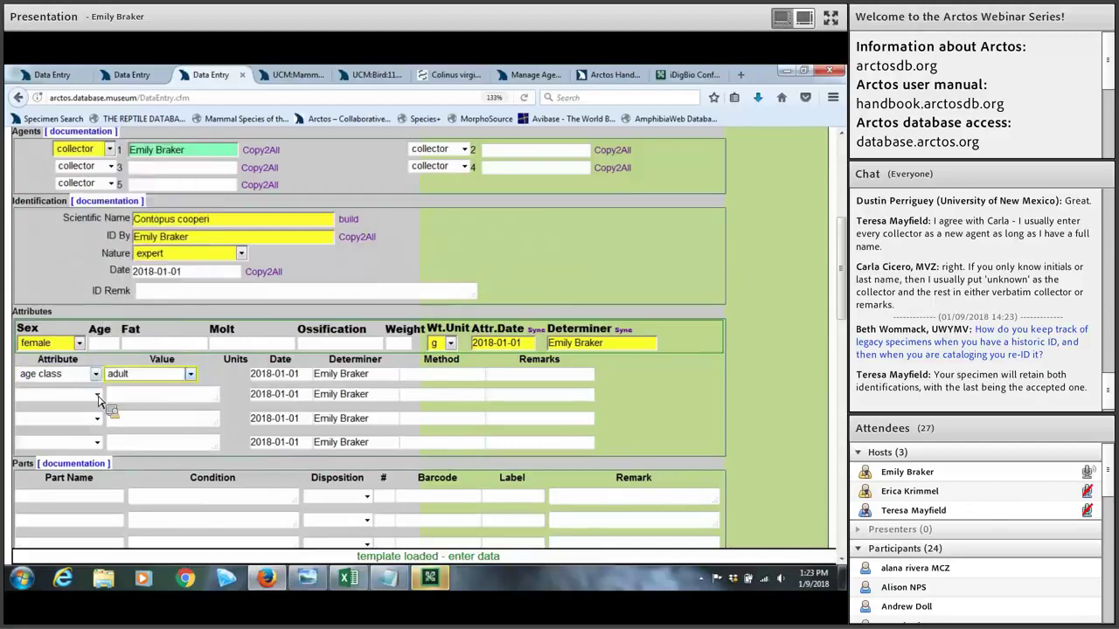
# Step: Add a bill depth attribute of 10 mm
pyautogui.click(95, 394)
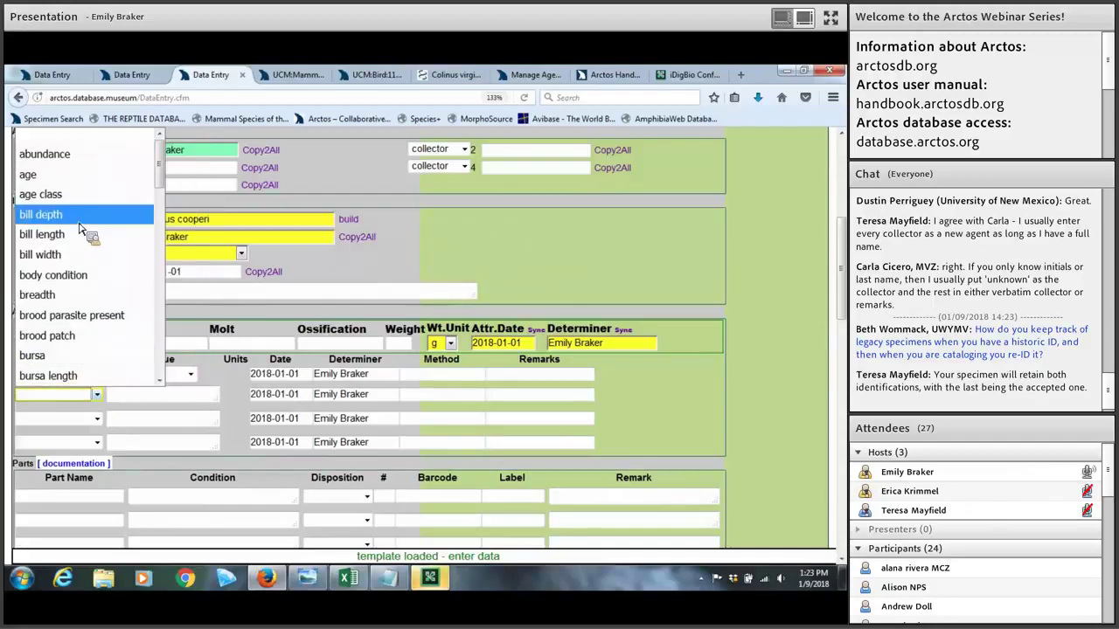
pyautogui.press('Tab')
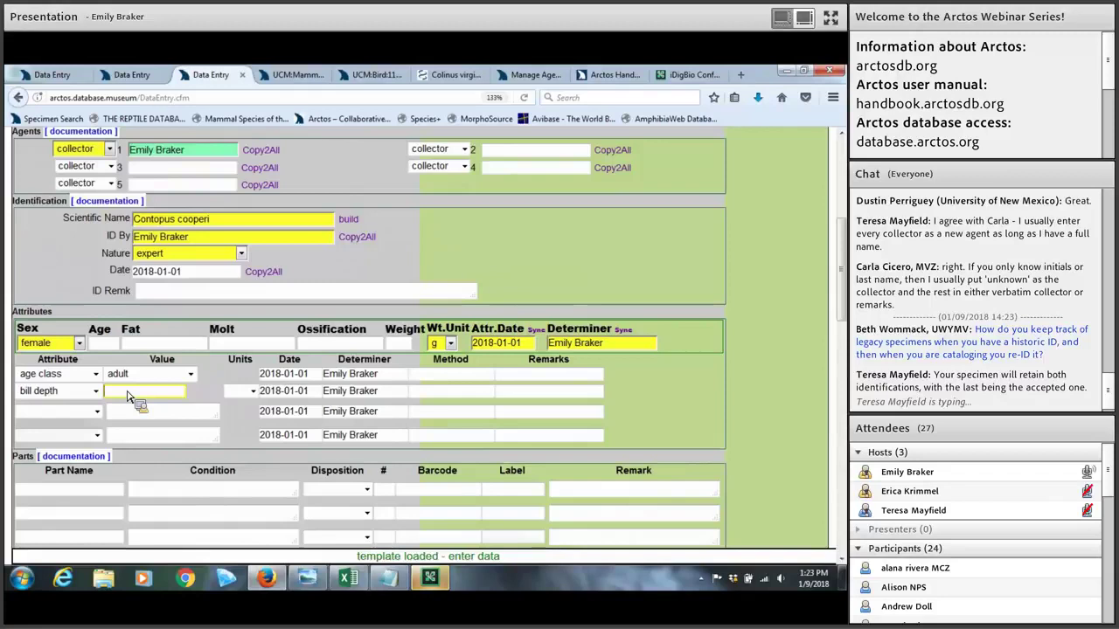
pyautogui.write('10')
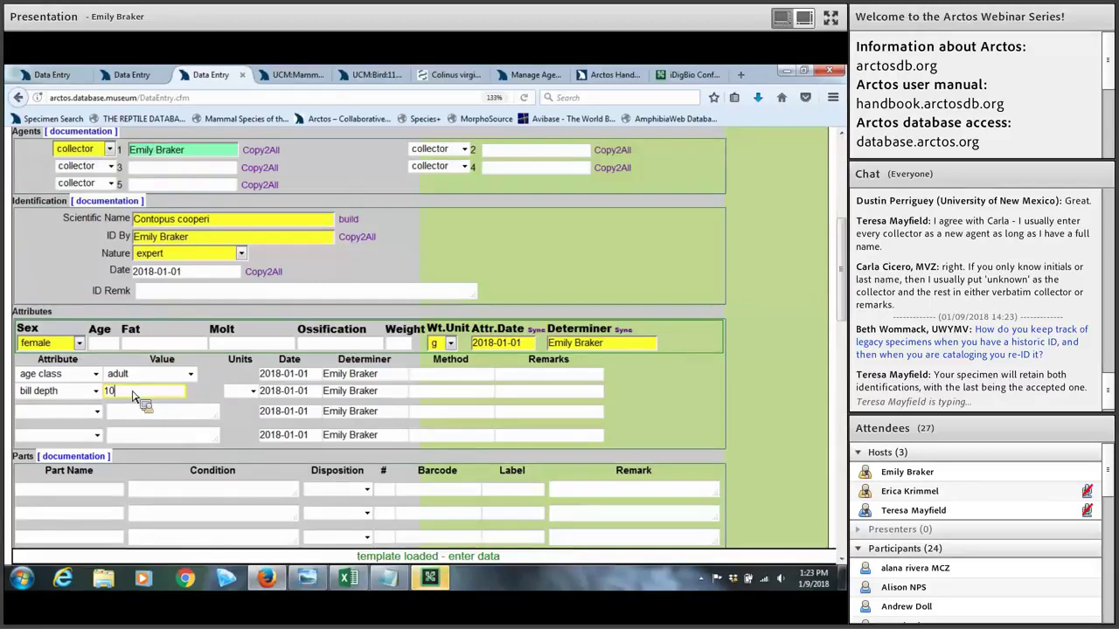
pyautogui.click(245, 391)
pyautogui.click(245, 515)
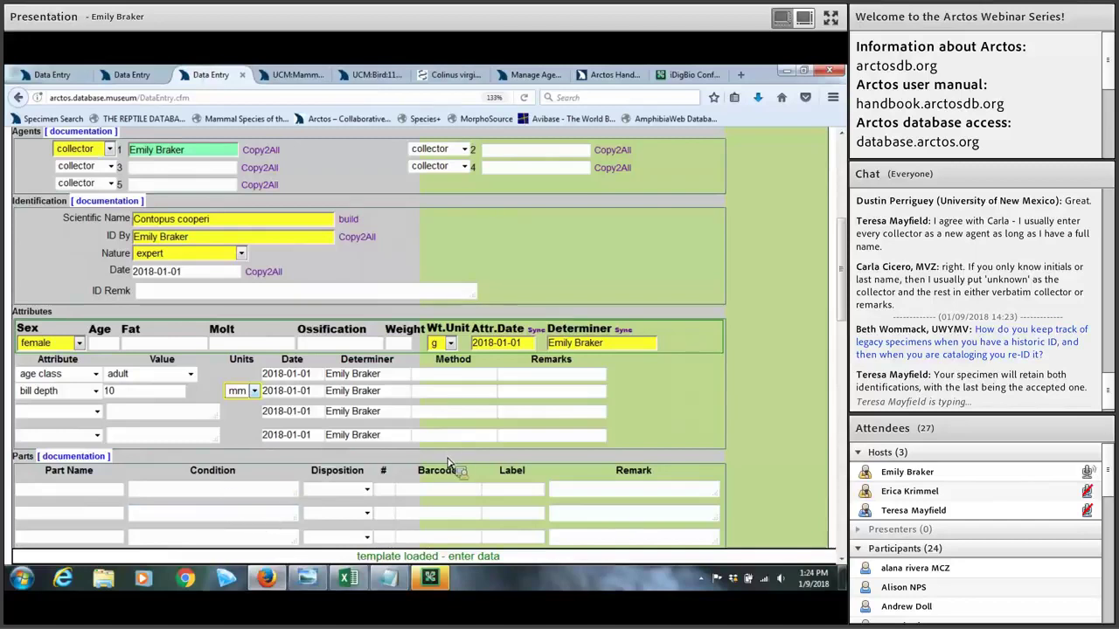
pyautogui.click(455, 375)
# Step: Replace the Determiner name and sync it to every attribute row
pyautogui.click(537, 380)
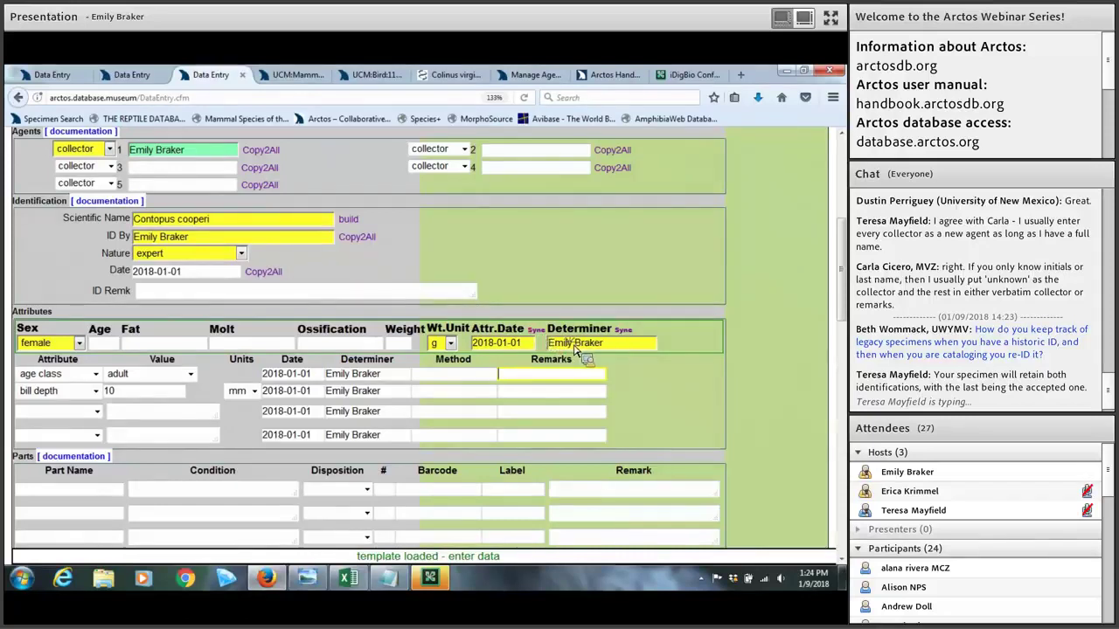
pyautogui.click(549, 345)
pyautogui.press('BackSpace')
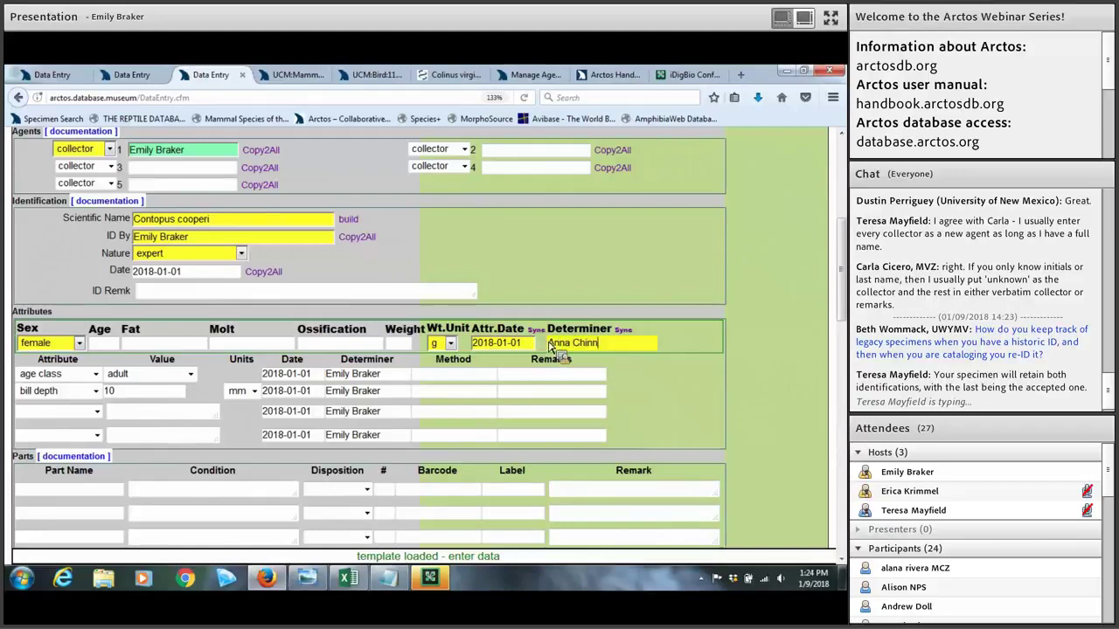
pyautogui.press('Tab')
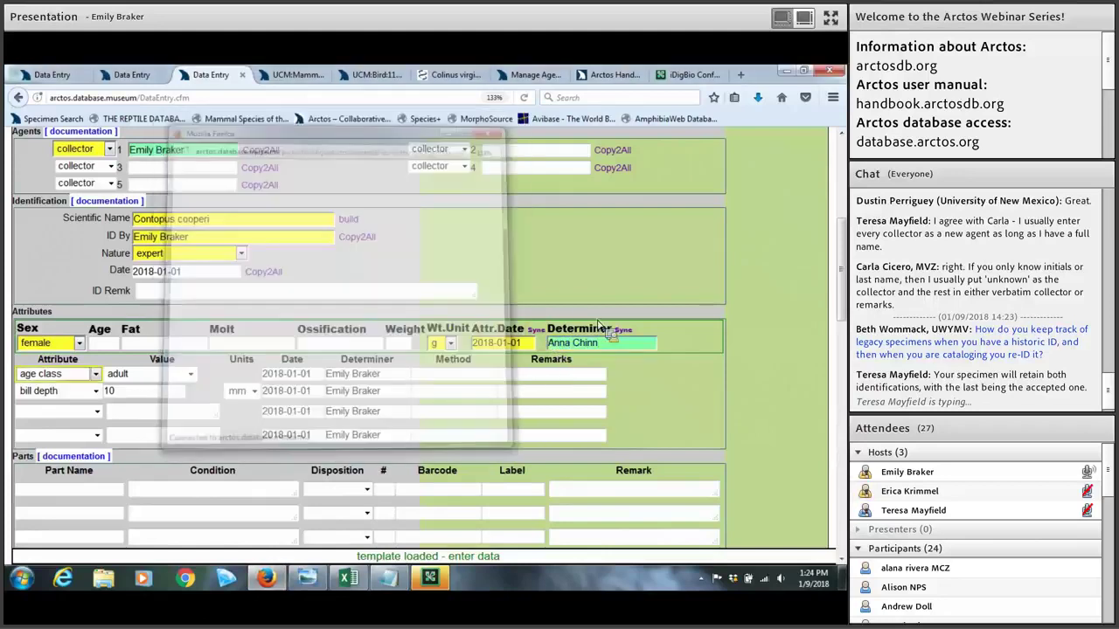
pyautogui.click(624, 330)
# Step: Set Attr.Date to 2018-01-09 and sync it to all attribute rows
pyautogui.moveTo(612, 343); pyautogui.dragTo(542, 341)
pyautogui.click(532, 343)
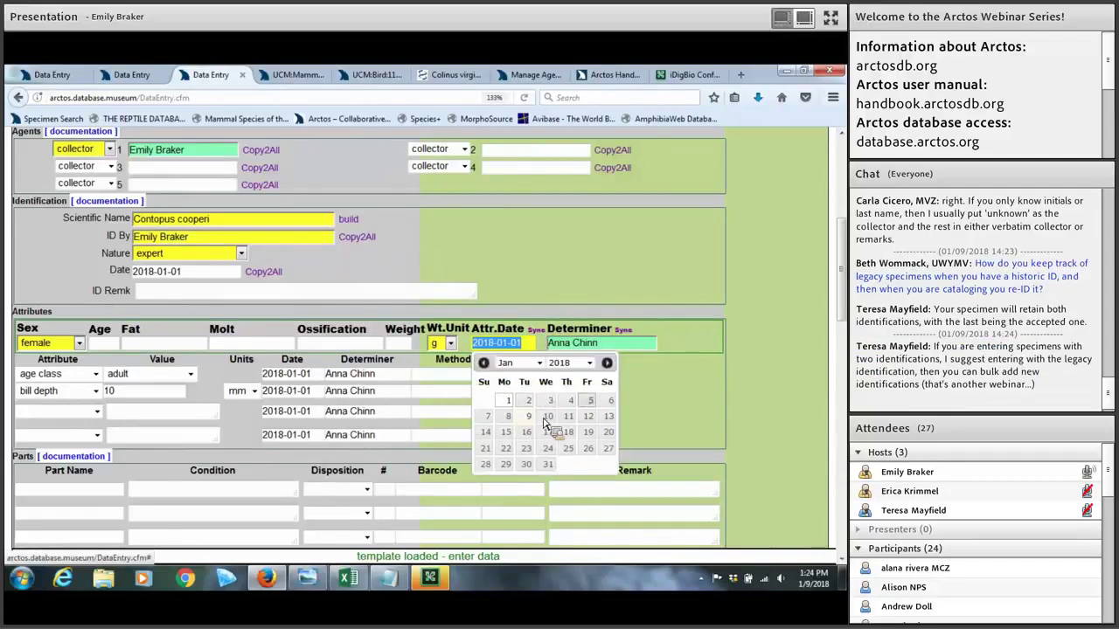
pyautogui.click(528, 416)
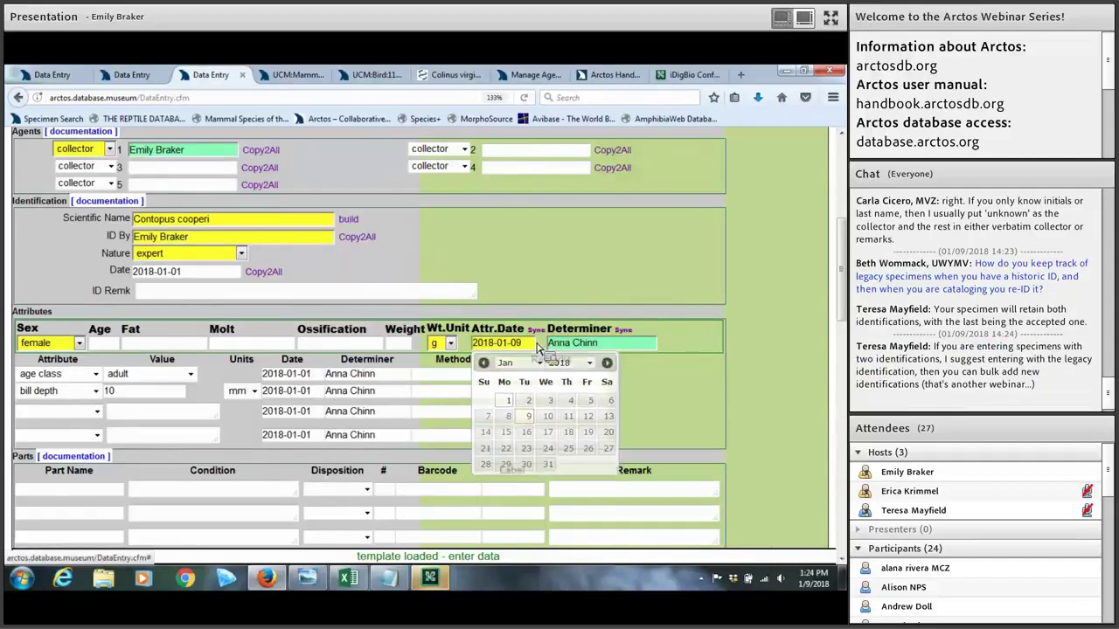
pyautogui.click(535, 342)
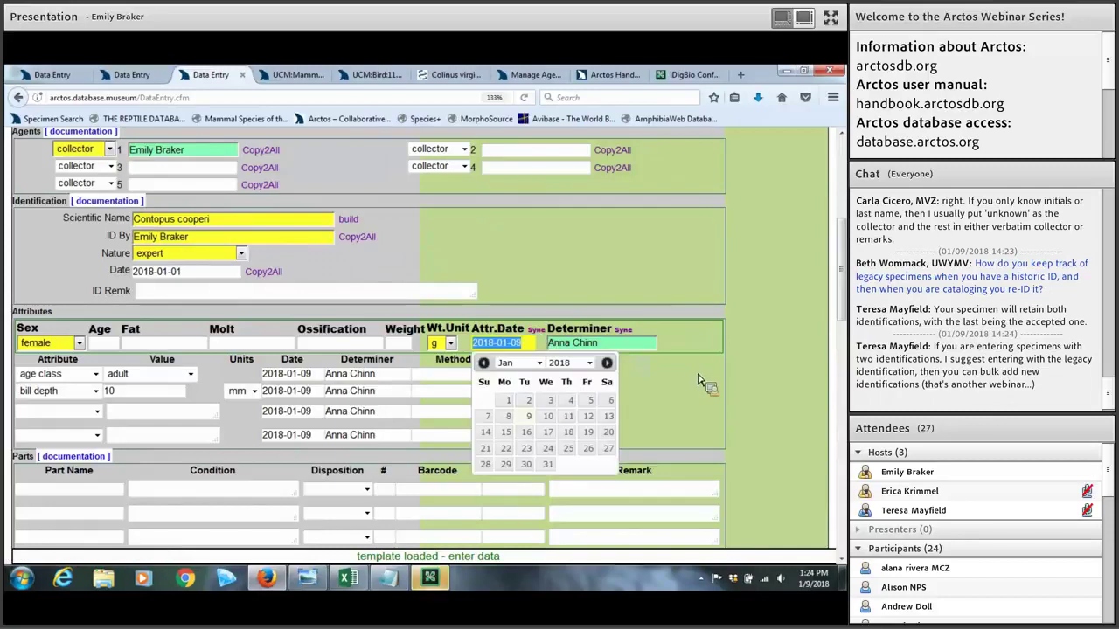
pyautogui.click(379, 413)
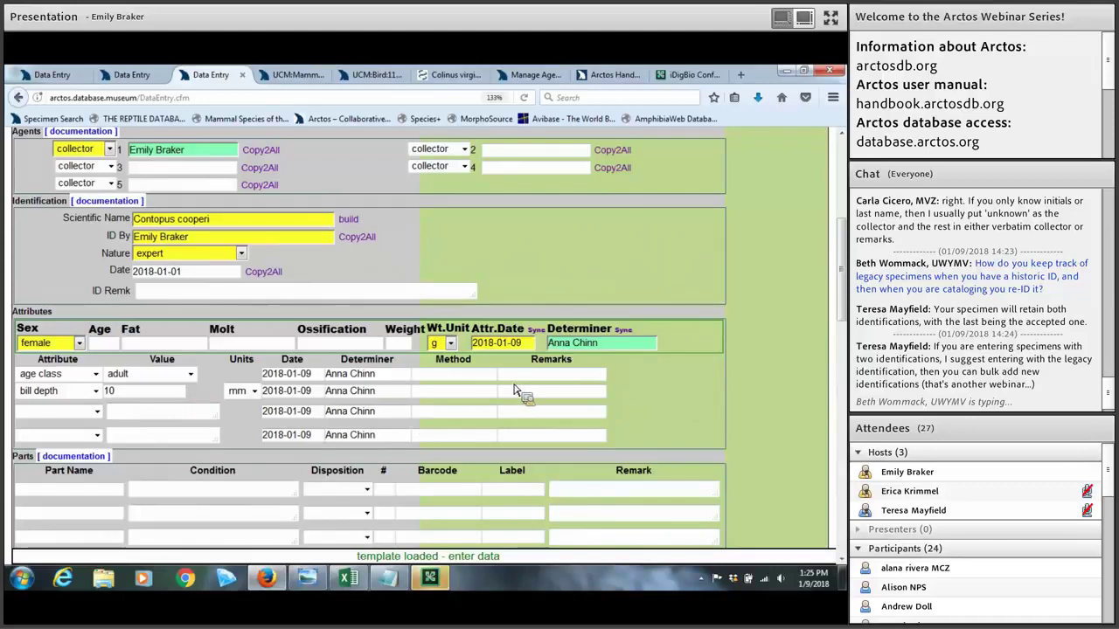
# Step: Enter 'skin, study' as the first part using the findPart lookup, condition good
pyautogui.scroll(-3, 666, 392)
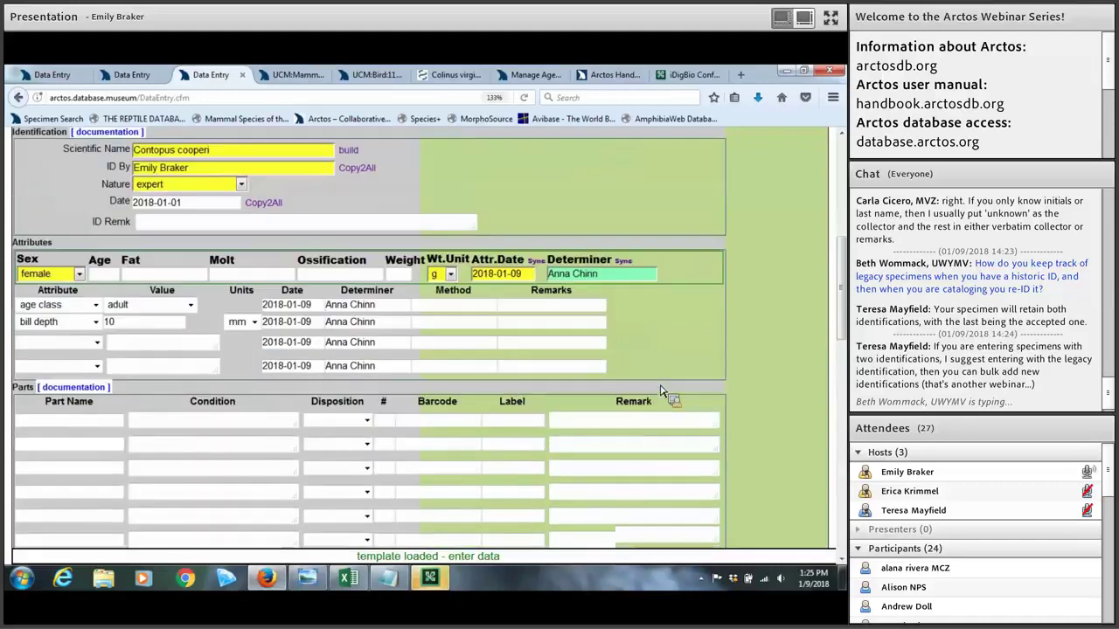
pyautogui.scroll(-1, 626, 374)
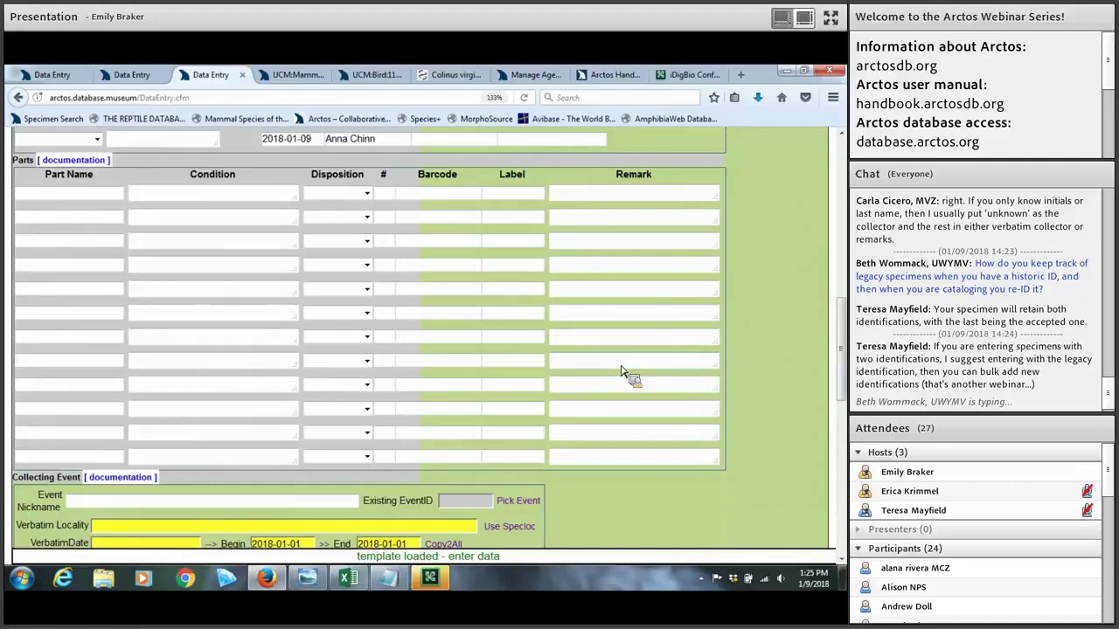
pyautogui.click(107, 200)
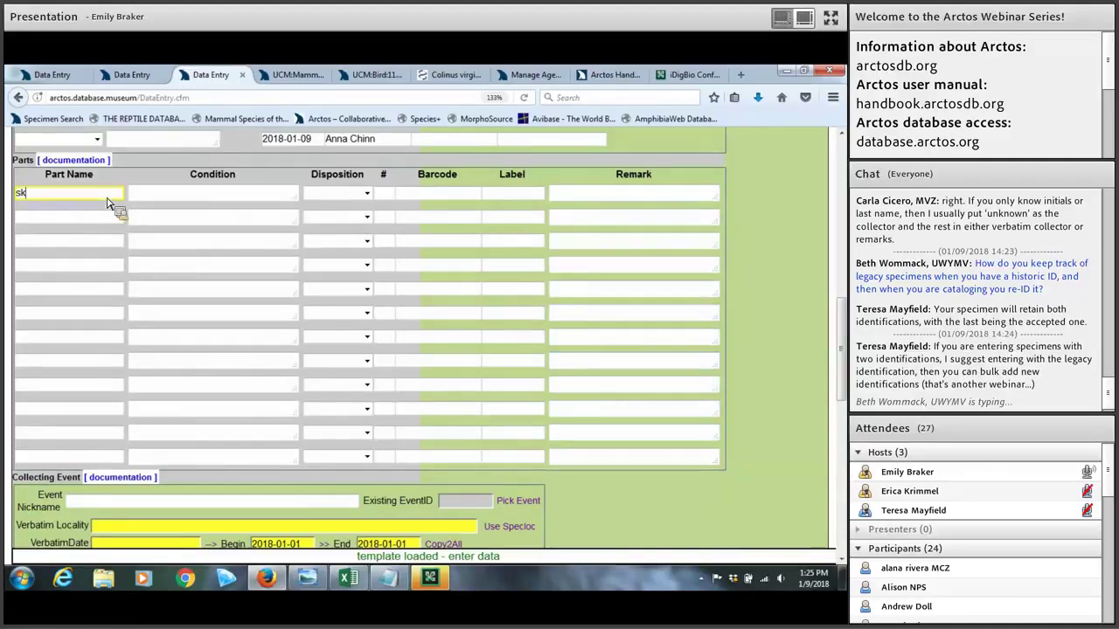
pyautogui.write('skin')
pyautogui.press('Tab')
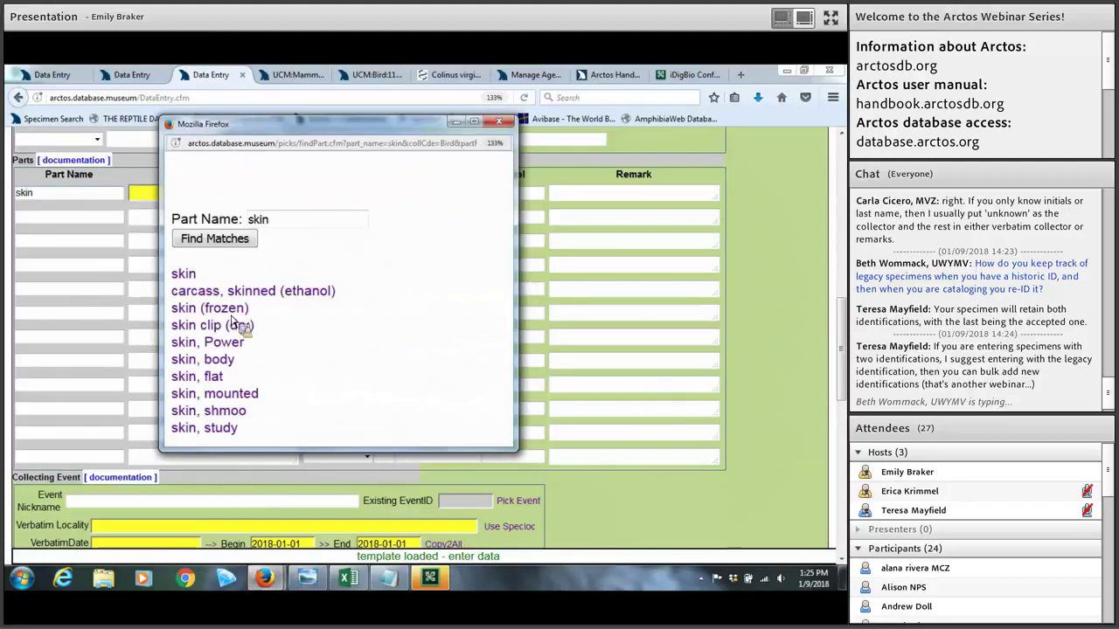
pyautogui.click(229, 395)
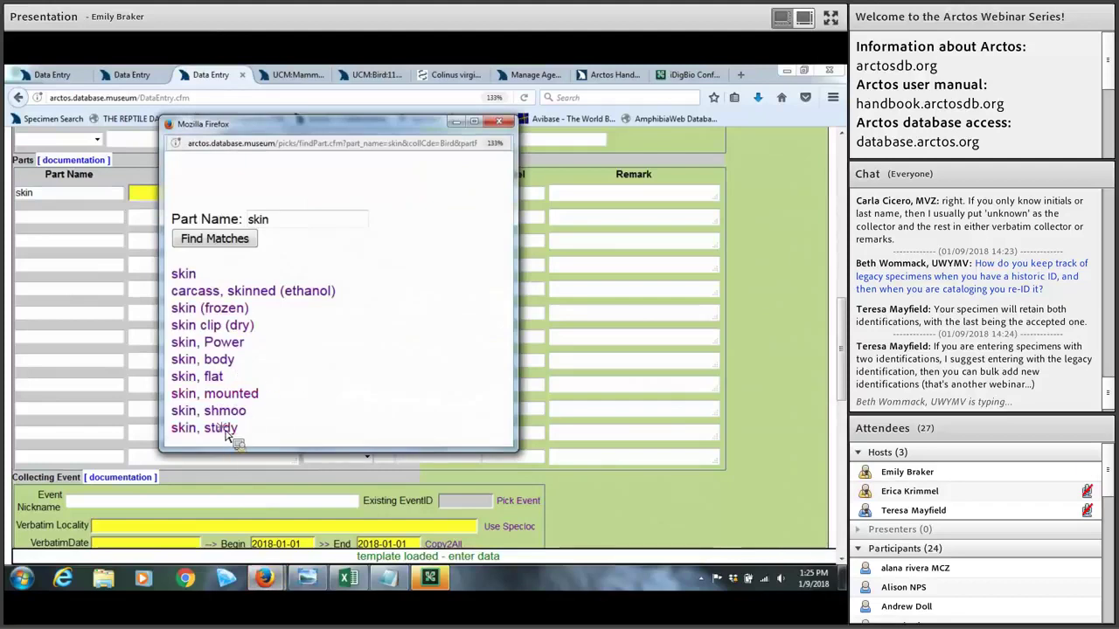
pyautogui.click(223, 437)
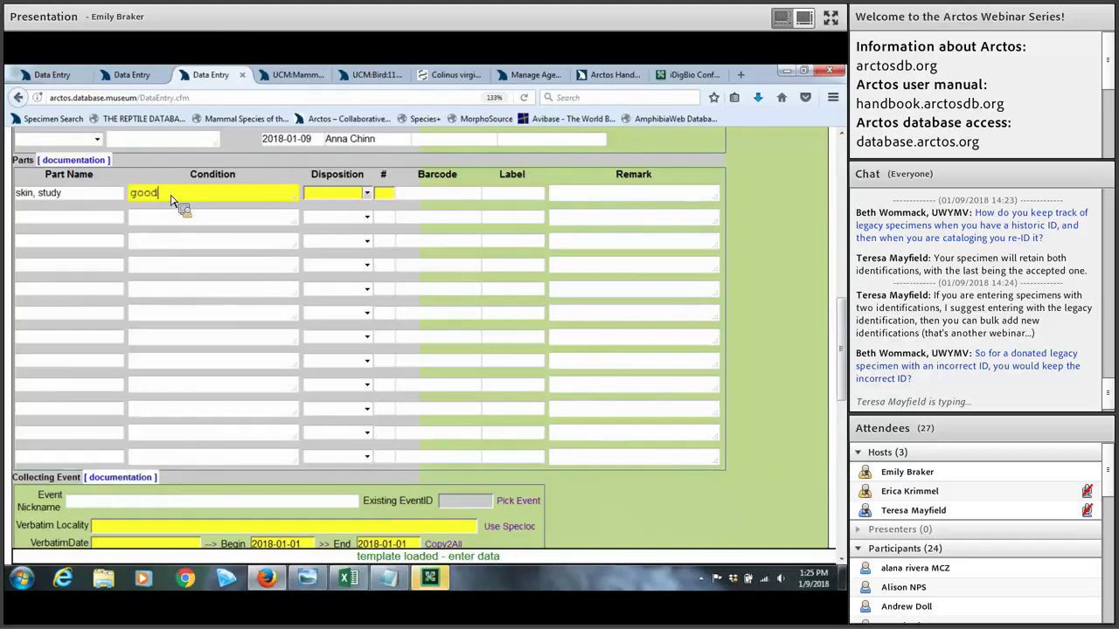
# Step: Set the study skin's disposition to in collection, with a count of 1
pyautogui.click(367, 194)
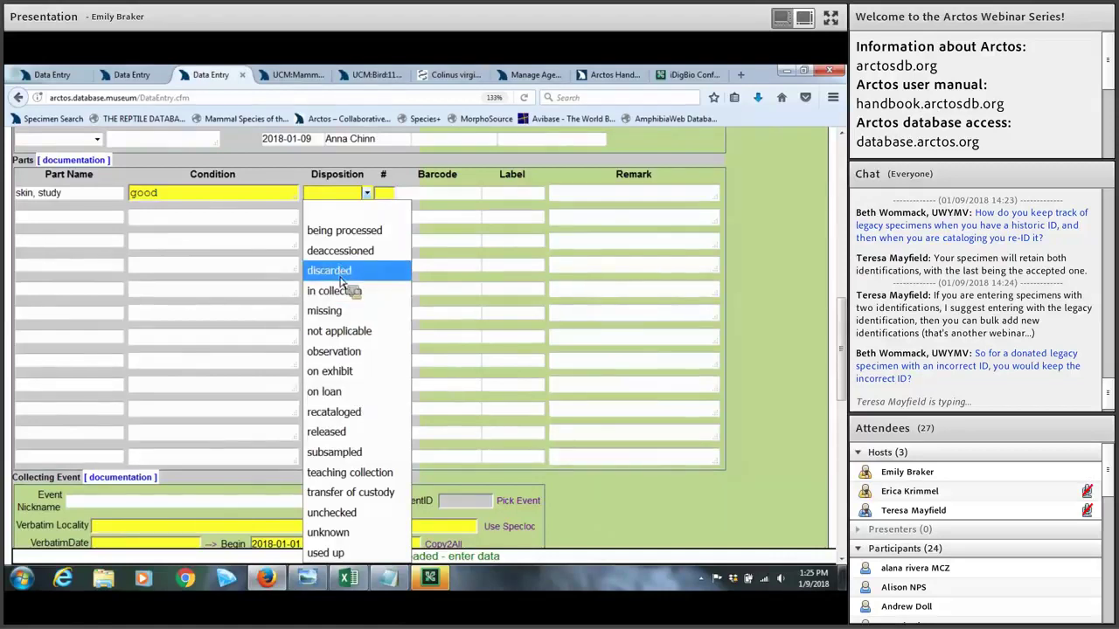
pyautogui.click(371, 212)
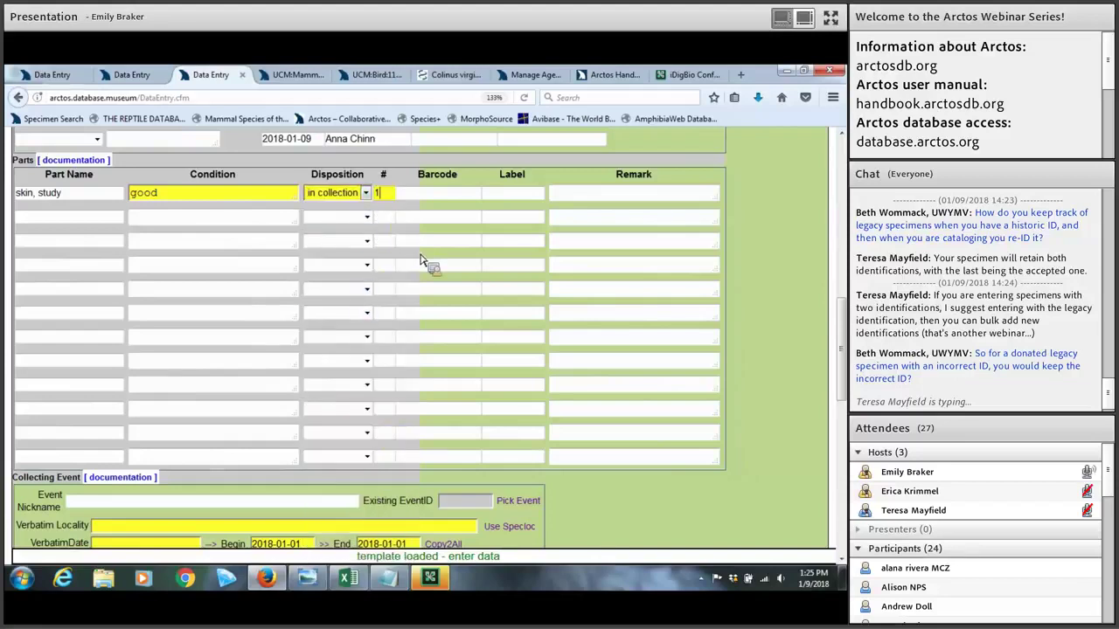
pyautogui.click(431, 196)
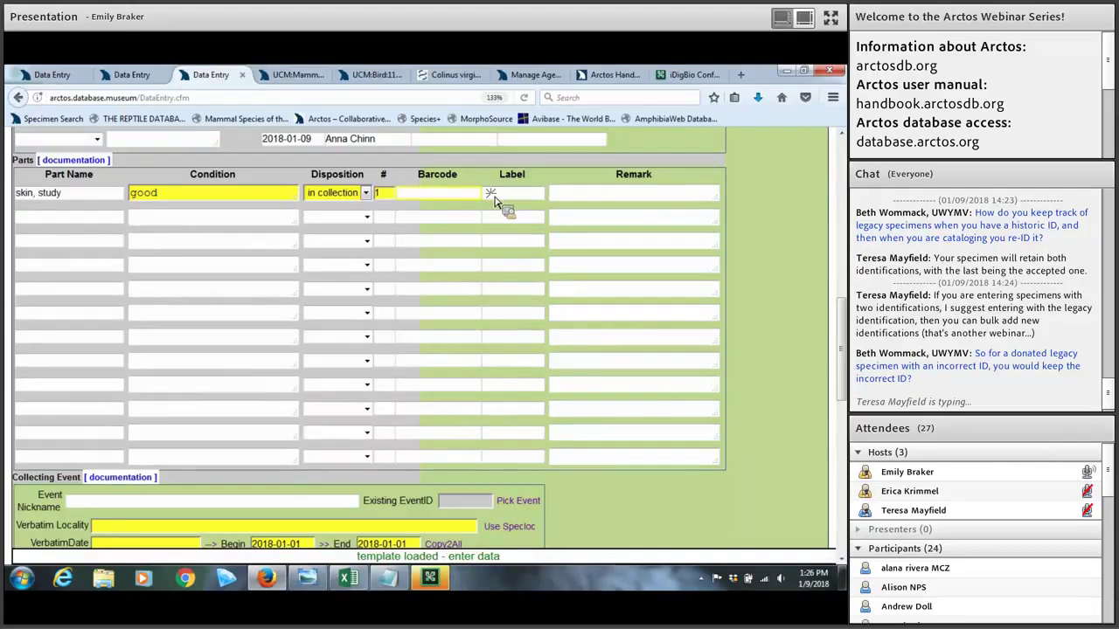
pyautogui.click(493, 199)
pyautogui.click(442, 200)
pyautogui.click(592, 195)
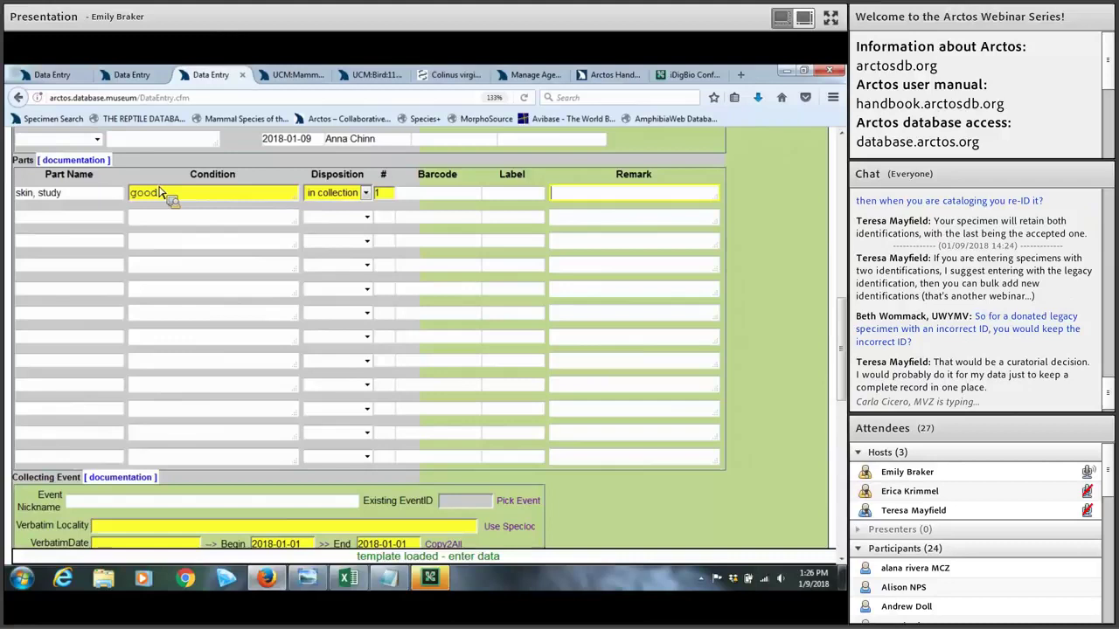
# Step: Add wing, spread (dry) as the second part, condition good, count 1
pyautogui.click(114, 217)
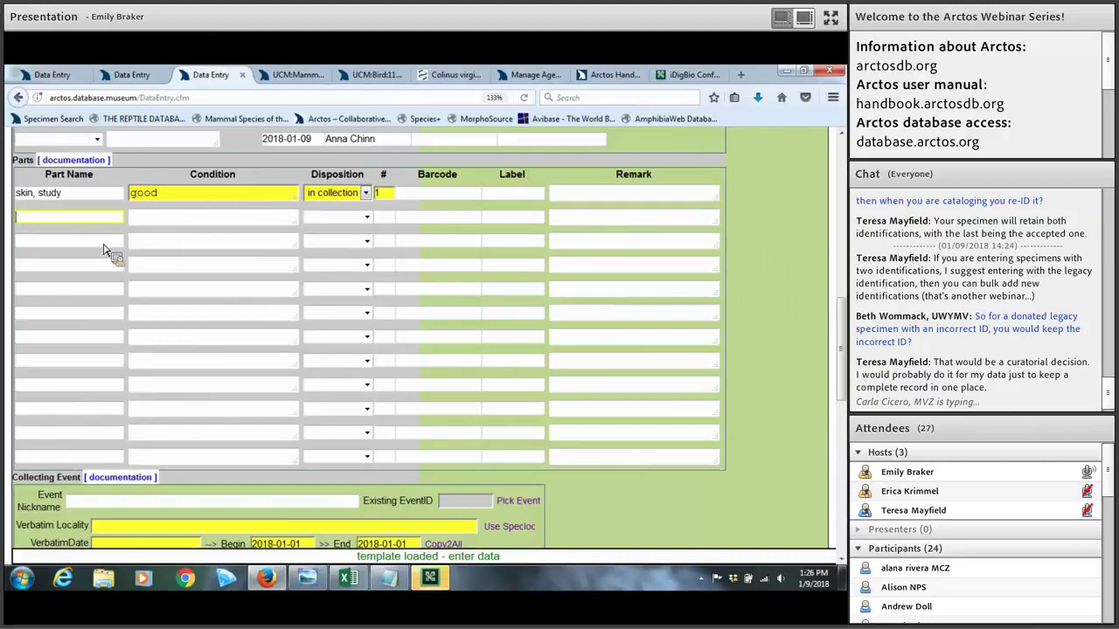
pyautogui.write('spr')
pyautogui.write('ea')
pyautogui.write('wing')
pyautogui.press('Tab')
pyautogui.click(236, 326)
pyautogui.write('good')
pyautogui.press('Tab')
pyautogui.press('Tab')
pyautogui.write('1')
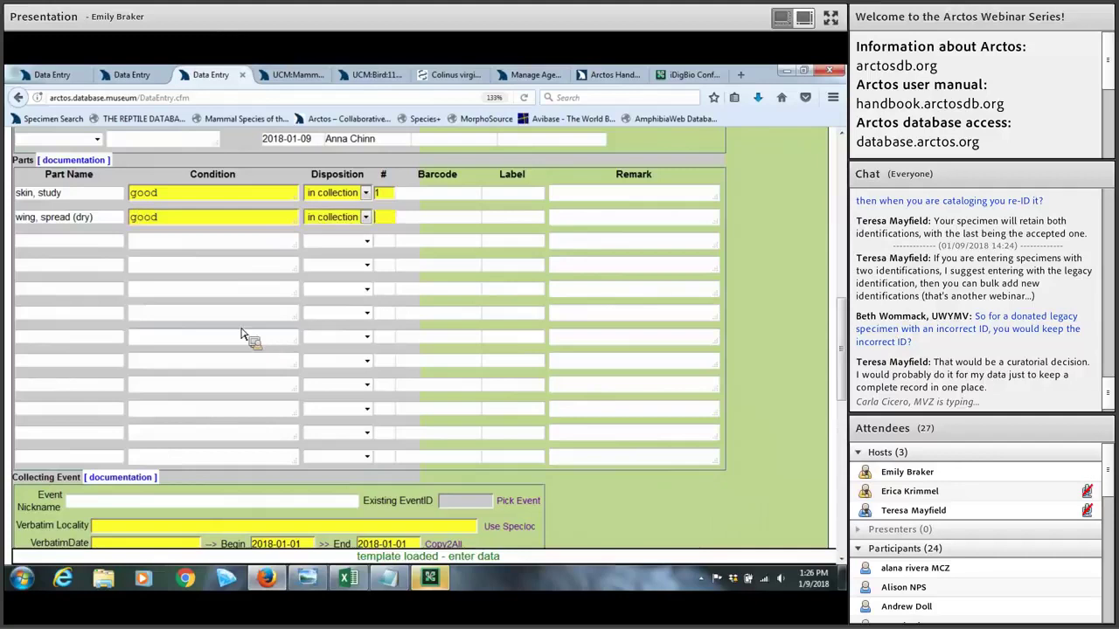
# Step: Add tissue (frozen) as the third part with the remark 'muscle'
pyautogui.click(91, 249)
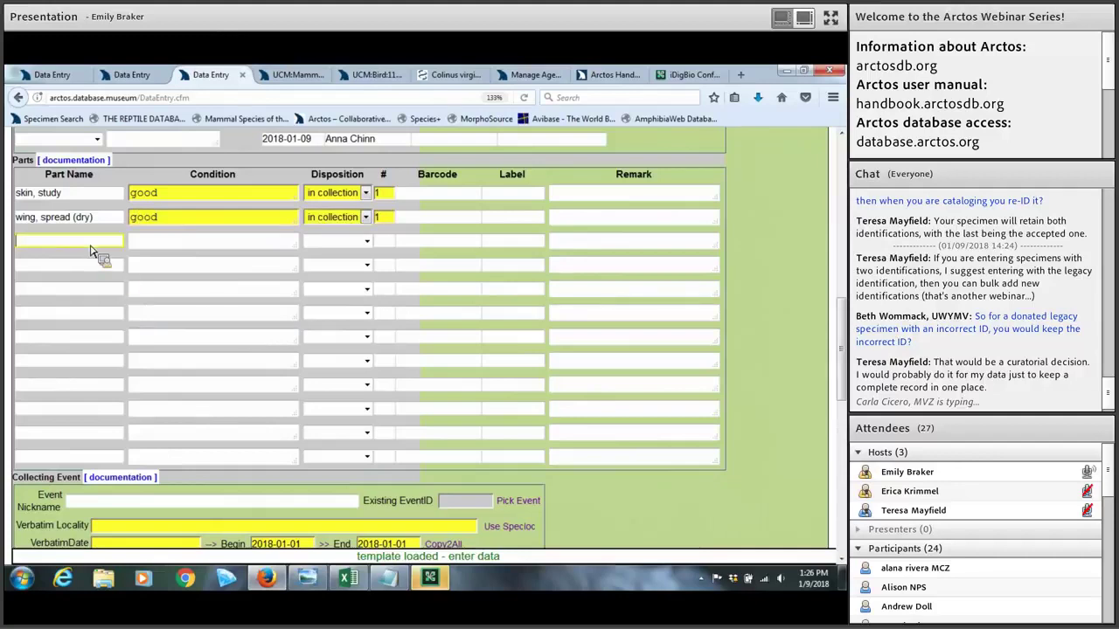
pyautogui.write('tissue')
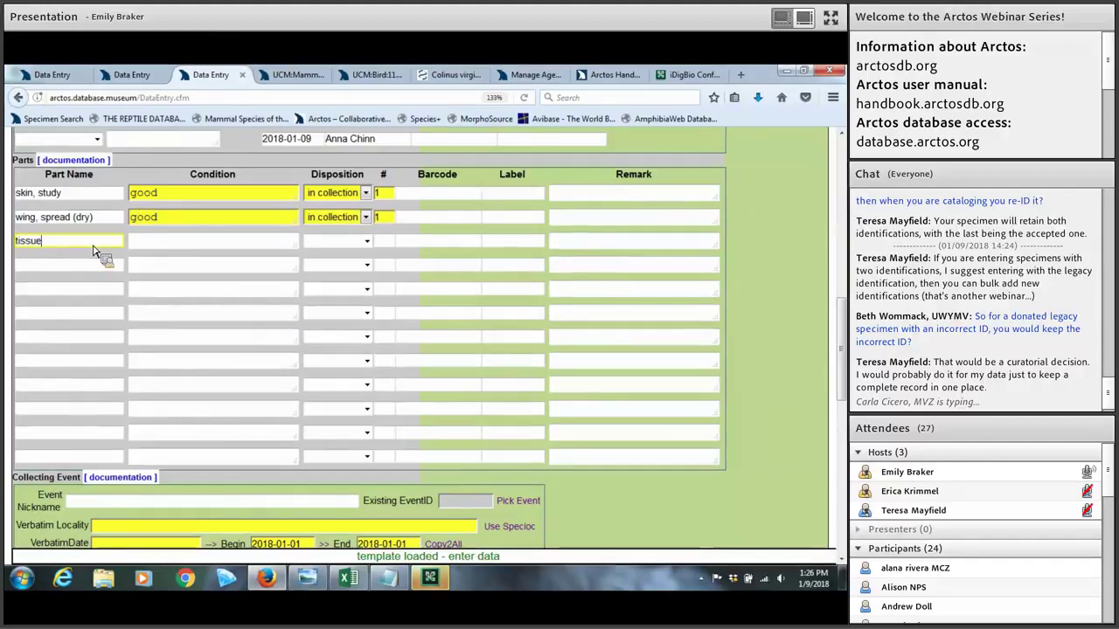
pyautogui.press('Tab')
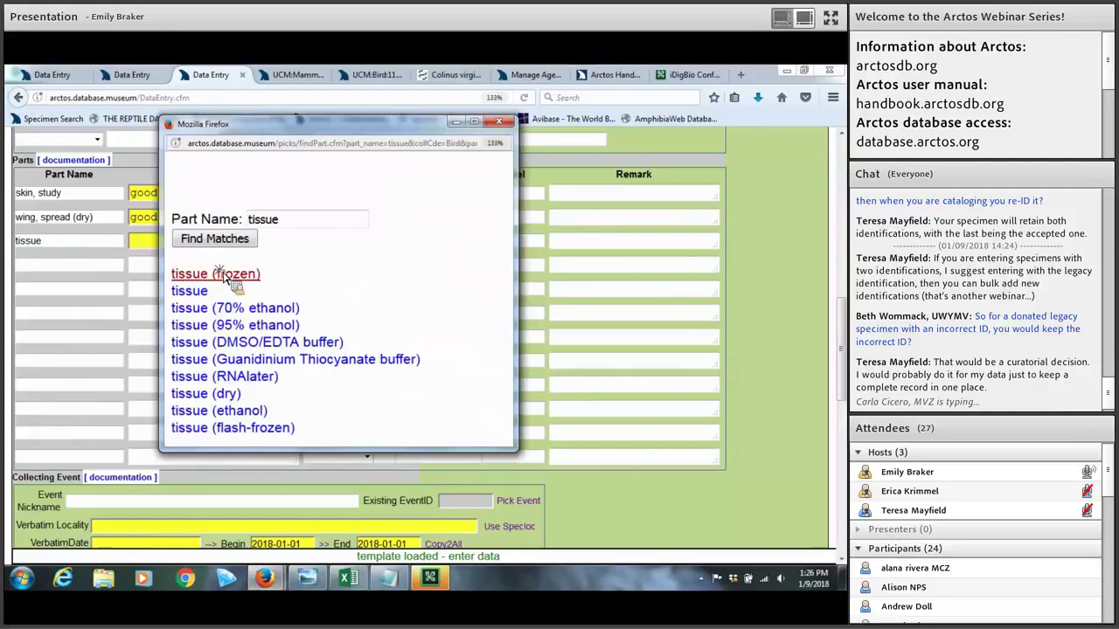
pyautogui.click(224, 274)
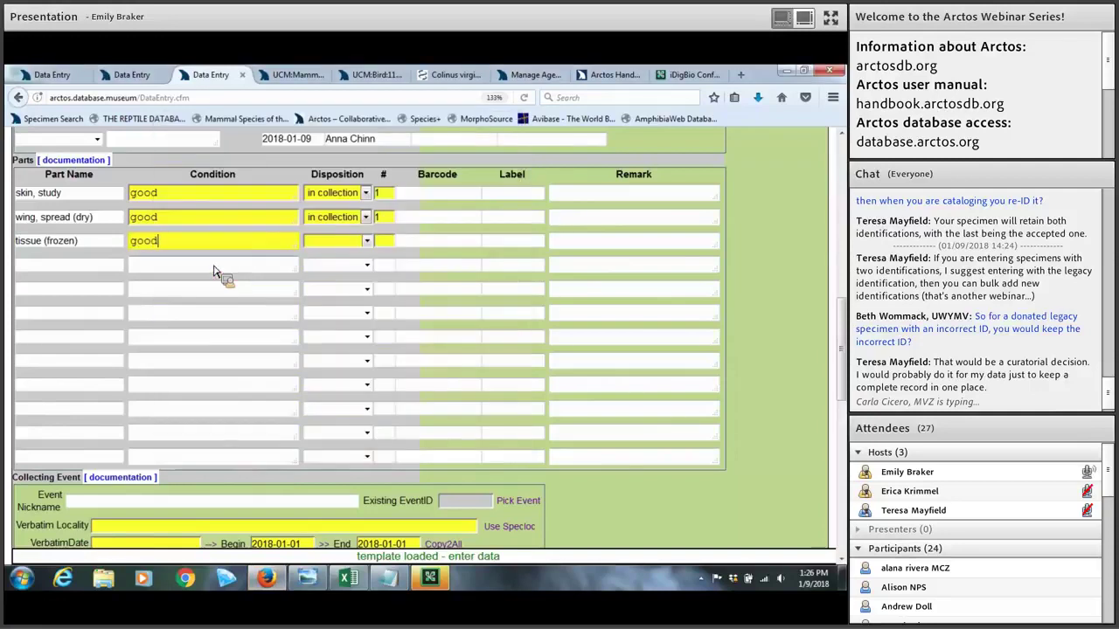
pyautogui.press('Tab')
pyautogui.press('i')
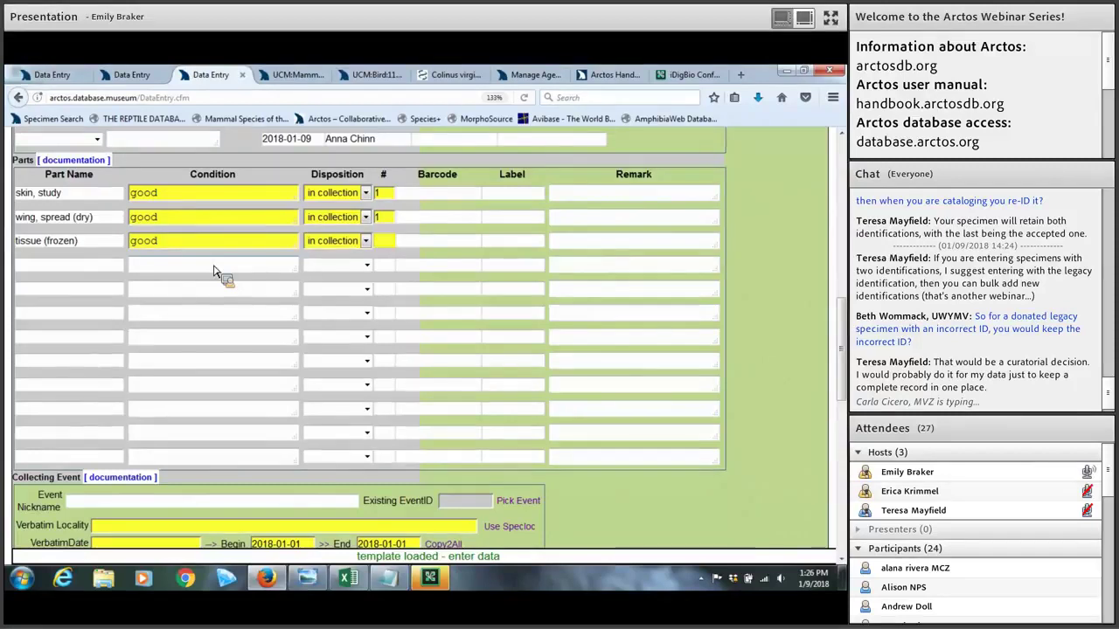
pyautogui.click(560, 247)
pyautogui.write('muscle')
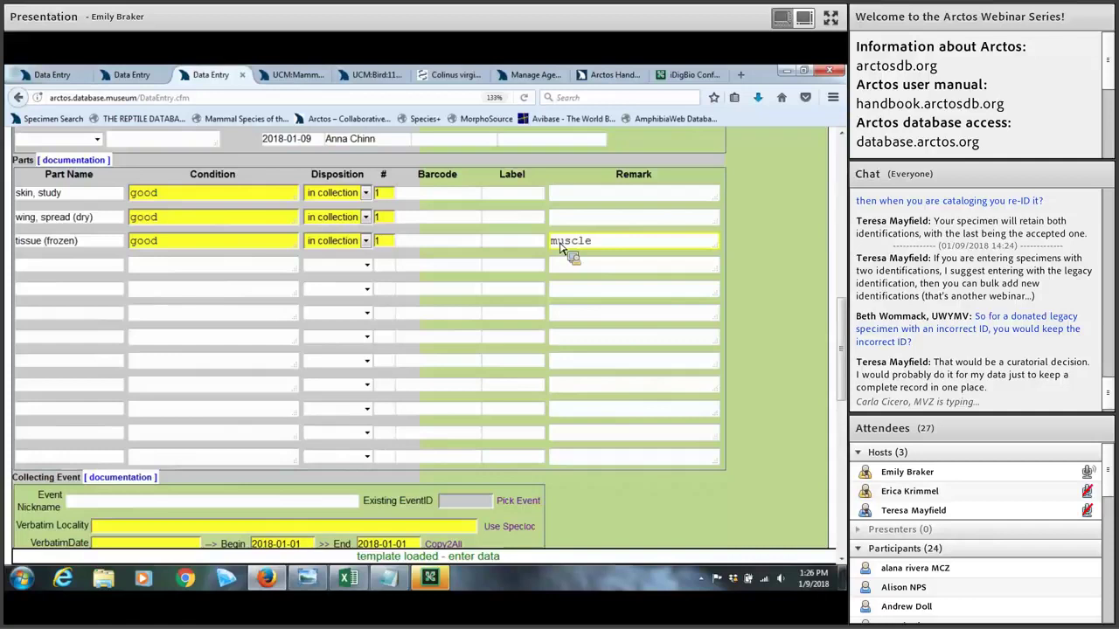
pyautogui.click(450, 249)
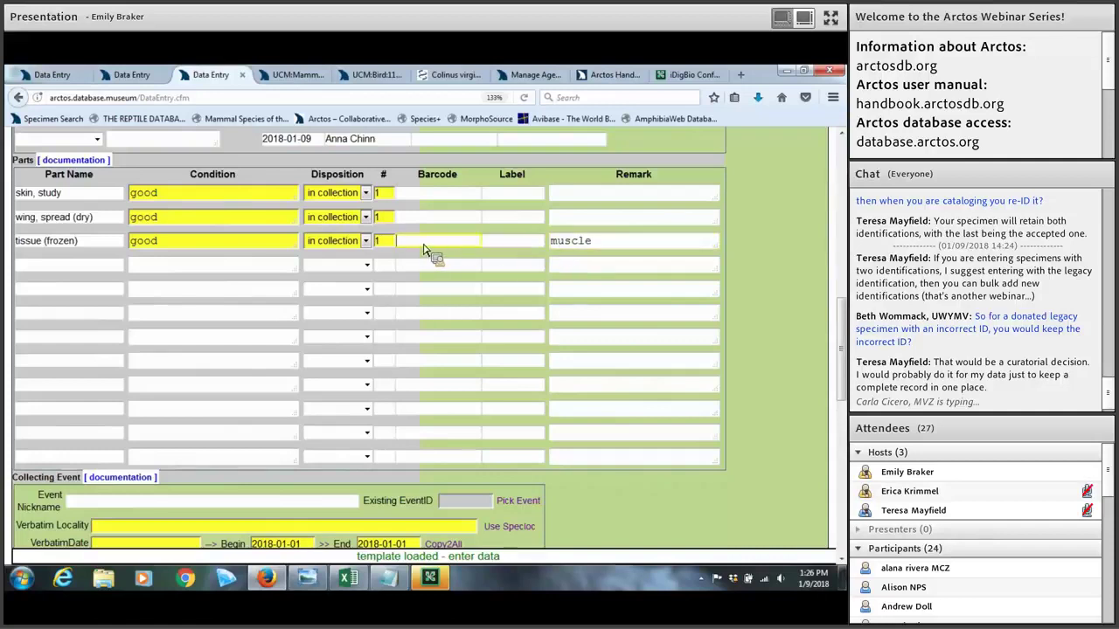
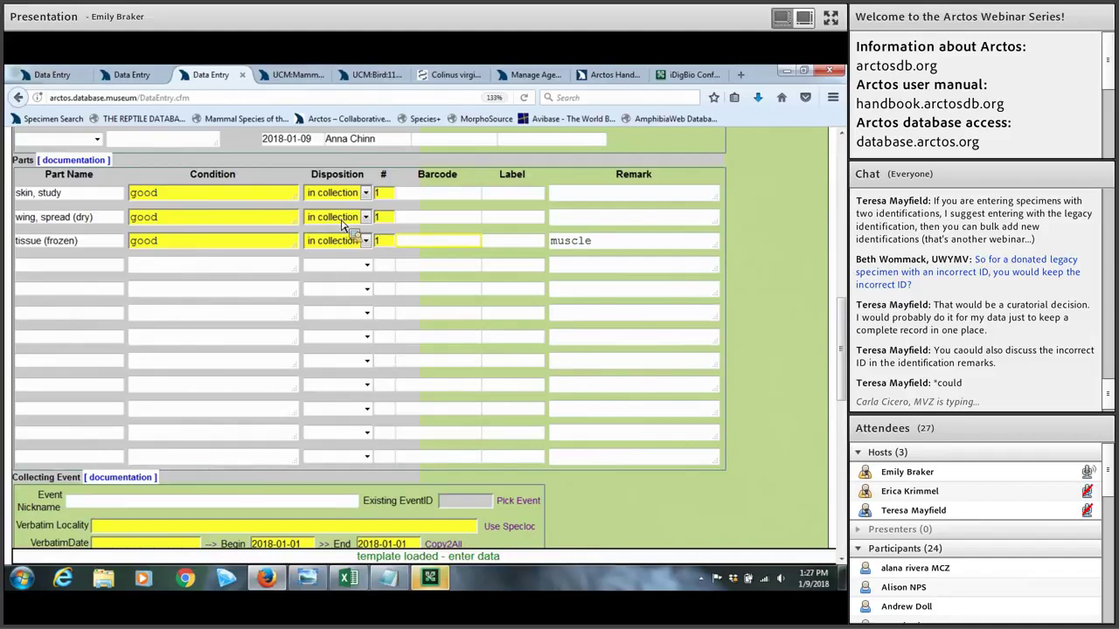
# Step: Leave the fifth part's remark empty and move to the collecting event nickname field
pyautogui.click(703, 292)
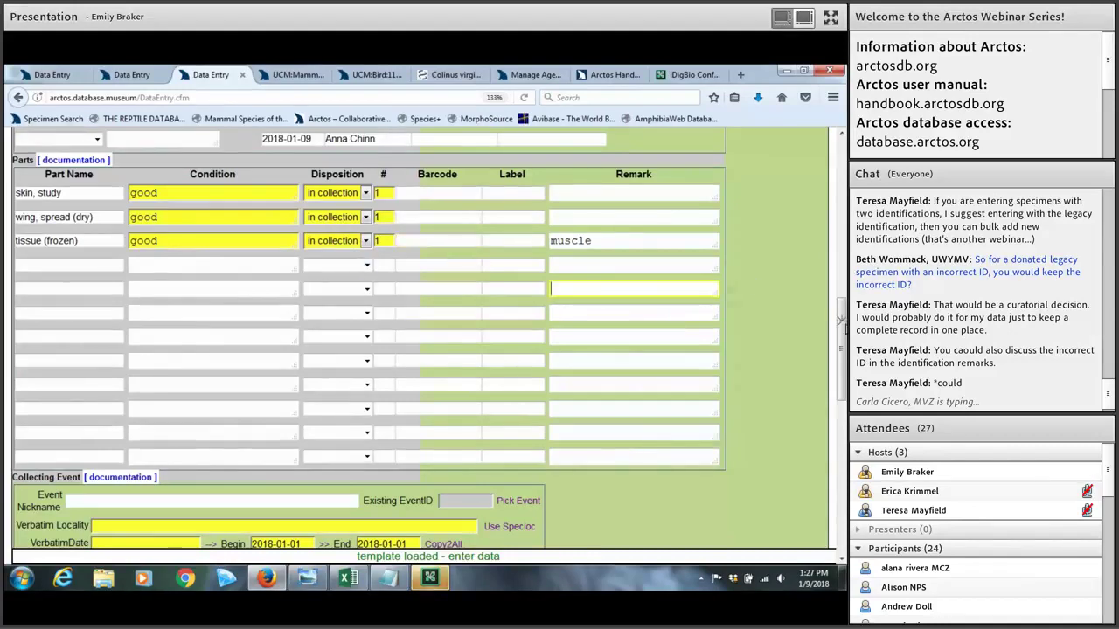
pyautogui.scroll(-1, 840, 359)
pyautogui.scroll(-6, 841, 385)
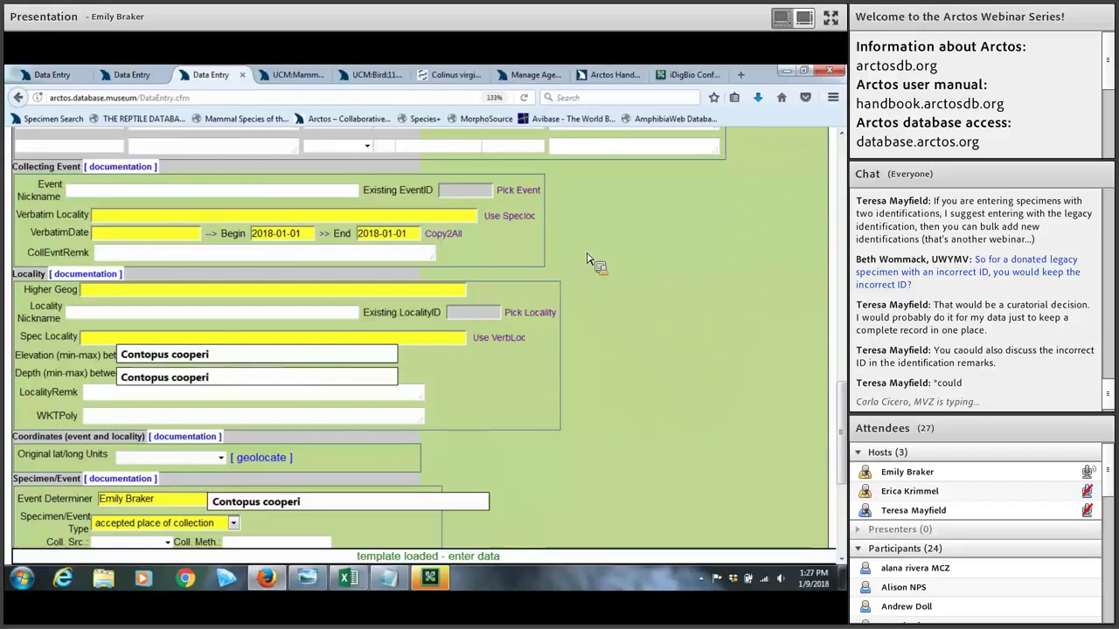
pyautogui.scroll(-2, 590, 260)
pyautogui.scroll(2, 590, 260)
pyautogui.click(227, 196)
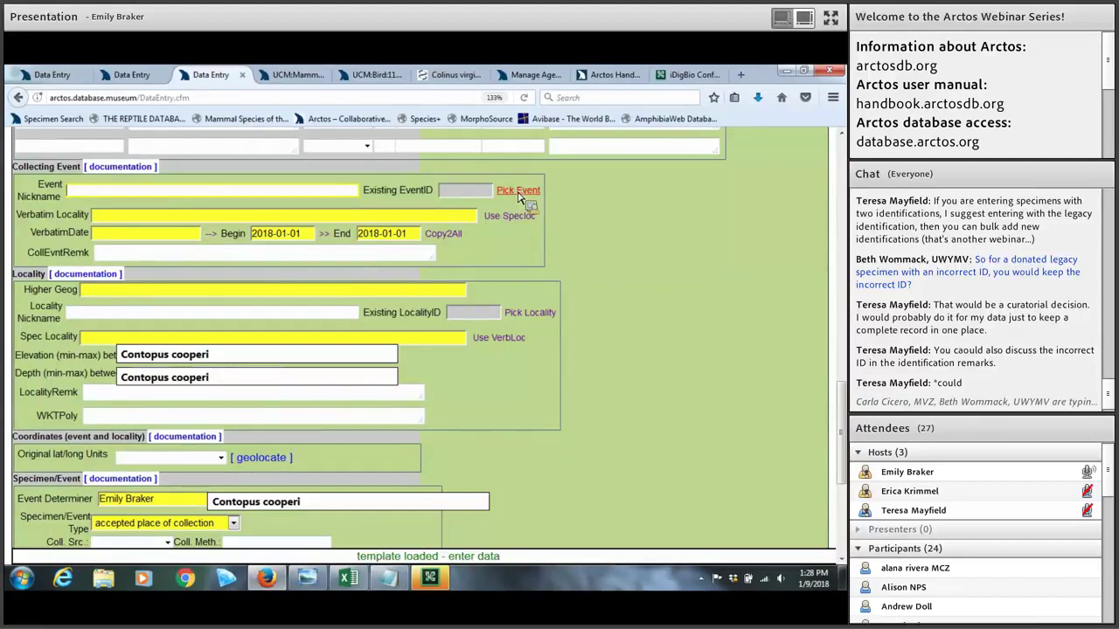
# Step: Browse the existing collecting event search results and close them without picking one
pyautogui.click(518, 192)
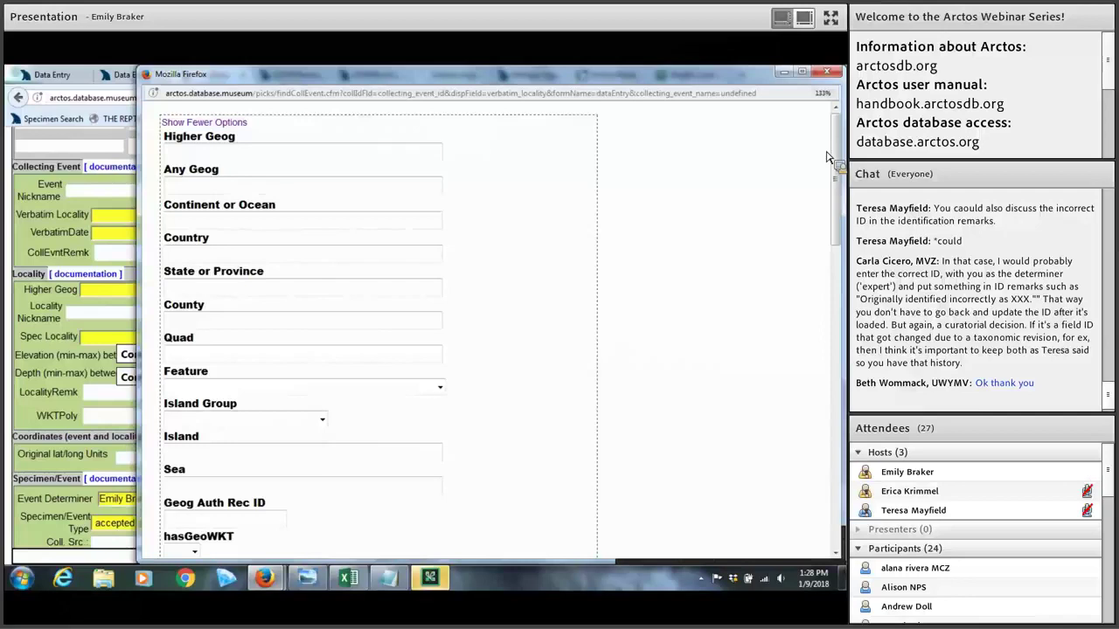
pyautogui.moveTo(839, 144); pyautogui.dragTo(839, 183)
pyautogui.scroll(2, 232, 345)
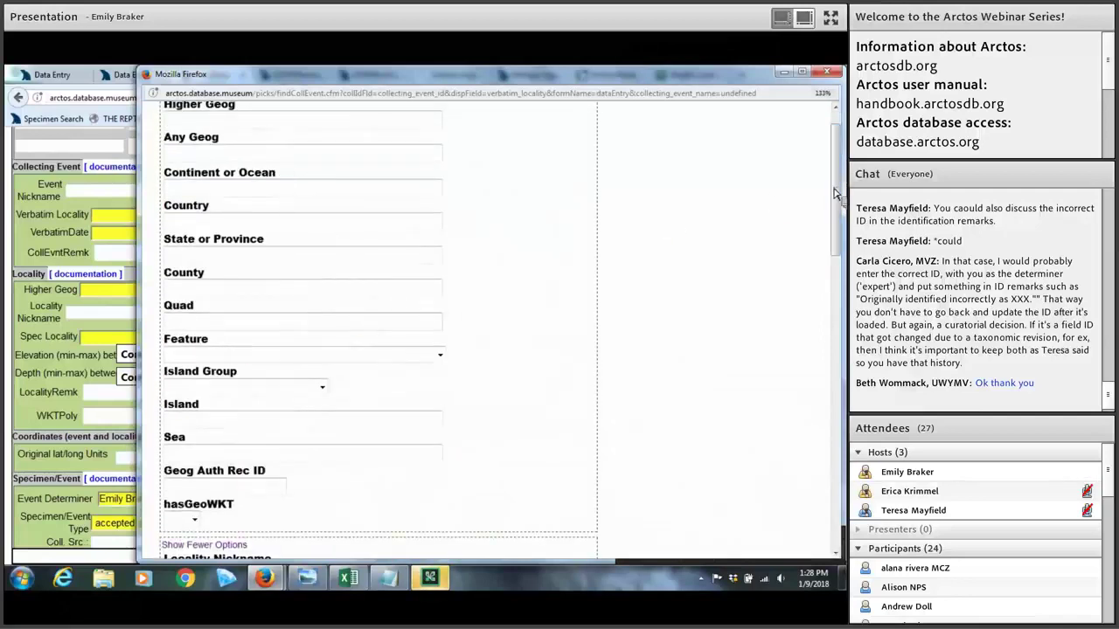
pyautogui.scroll(1, 832, 175)
pyautogui.scroll(-5, 804, 292)
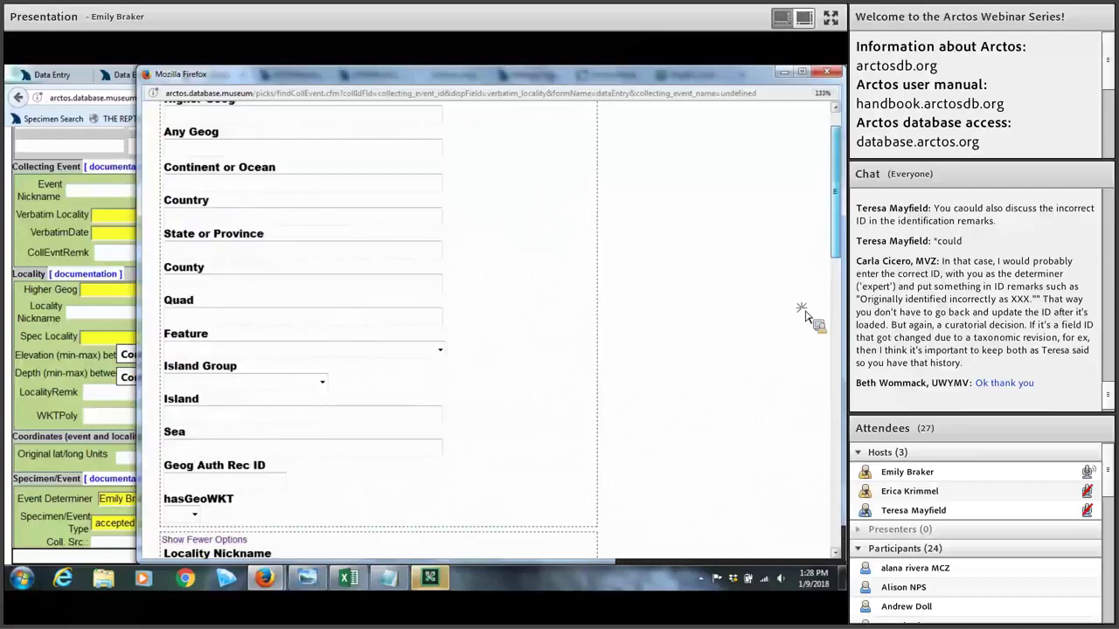
pyautogui.scroll(4, 793, 247)
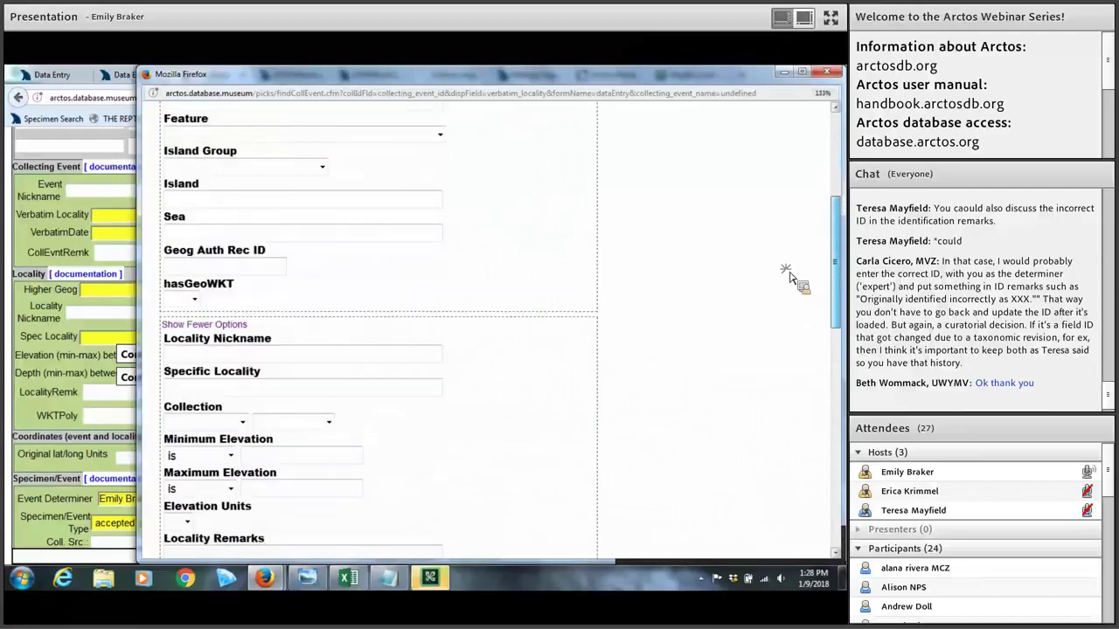
pyautogui.scroll(-9, 791, 375)
pyautogui.scroll(-3, 796, 400)
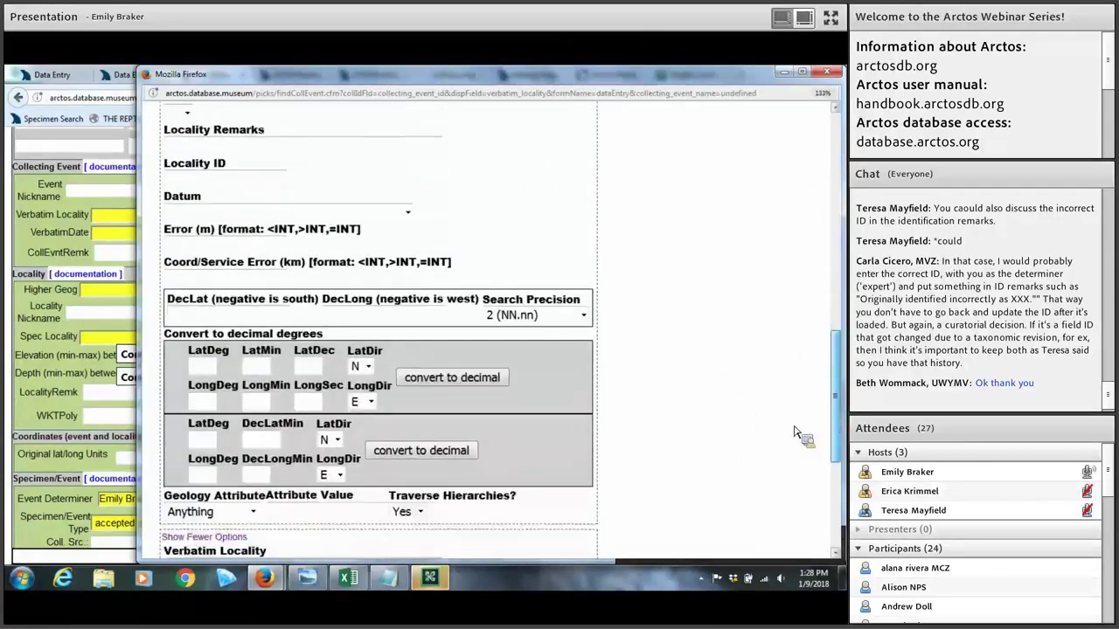
pyautogui.scroll(-5, 786, 410)
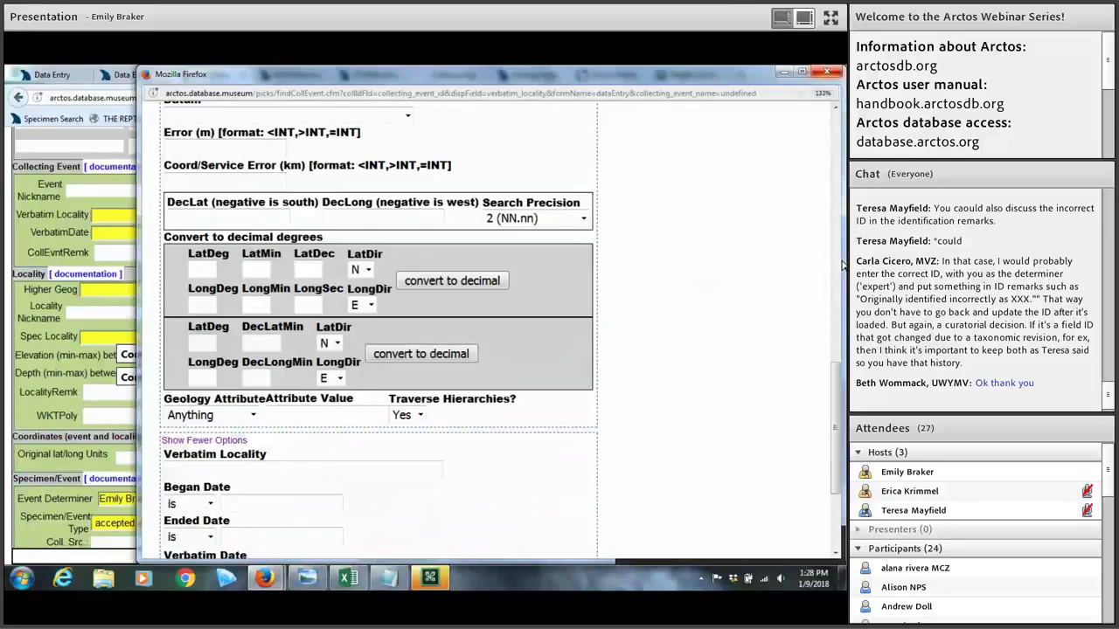
pyautogui.scroll(-3, 833, 466)
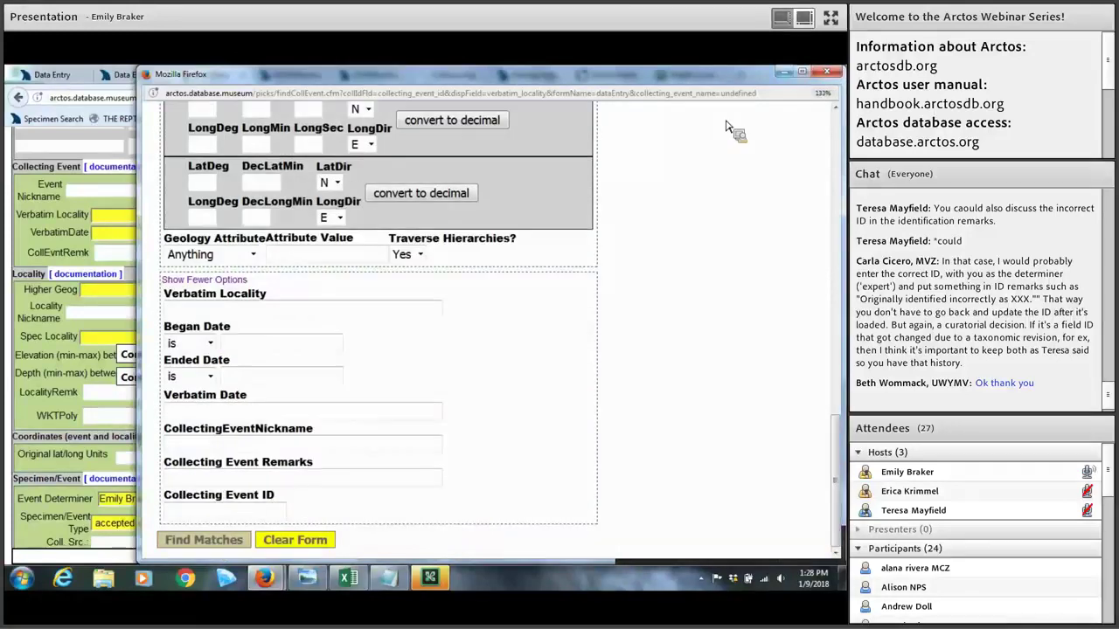
pyautogui.click(826, 71)
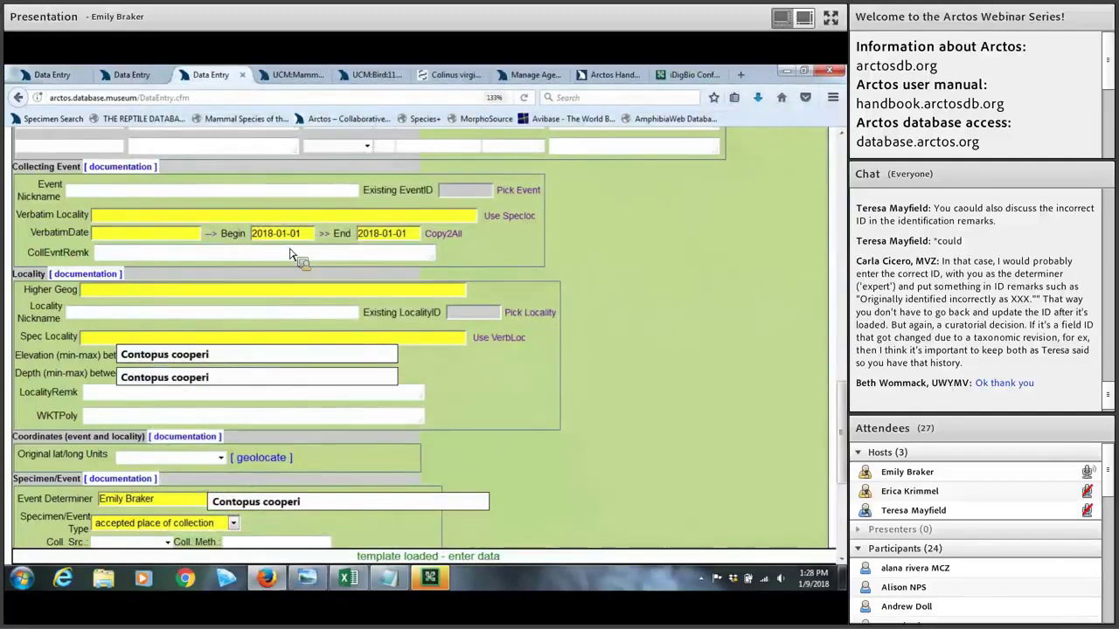
# Step: Enter verbatim locality 'Niwot, Boulder, CO' and verbatim date 'January 1, 2018'
pyautogui.click(126, 218)
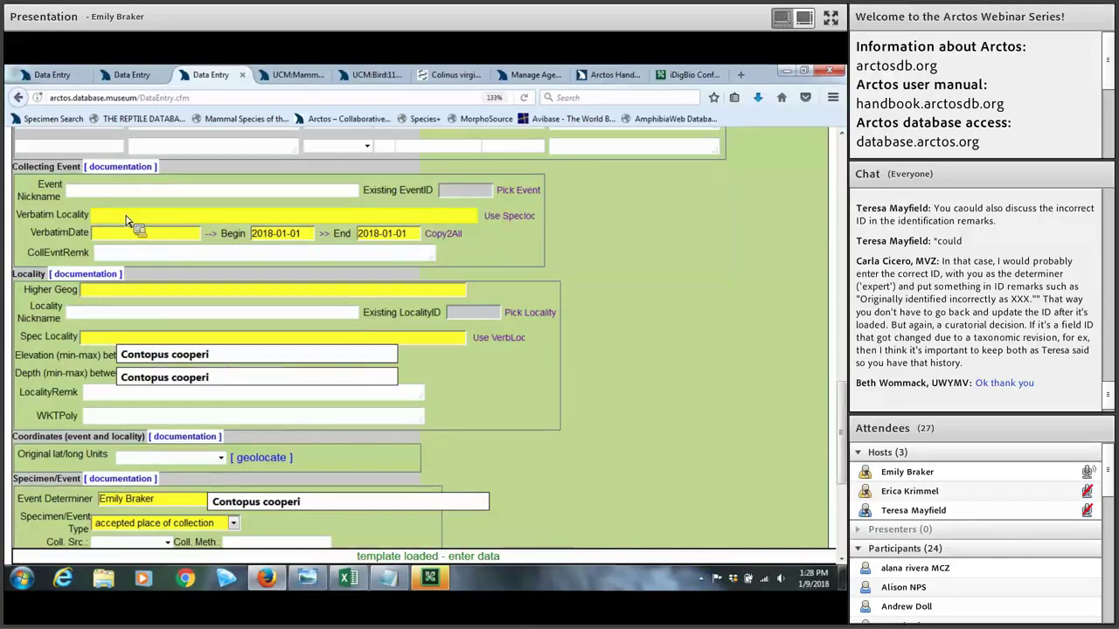
pyautogui.write('ot, Boulder, CO')
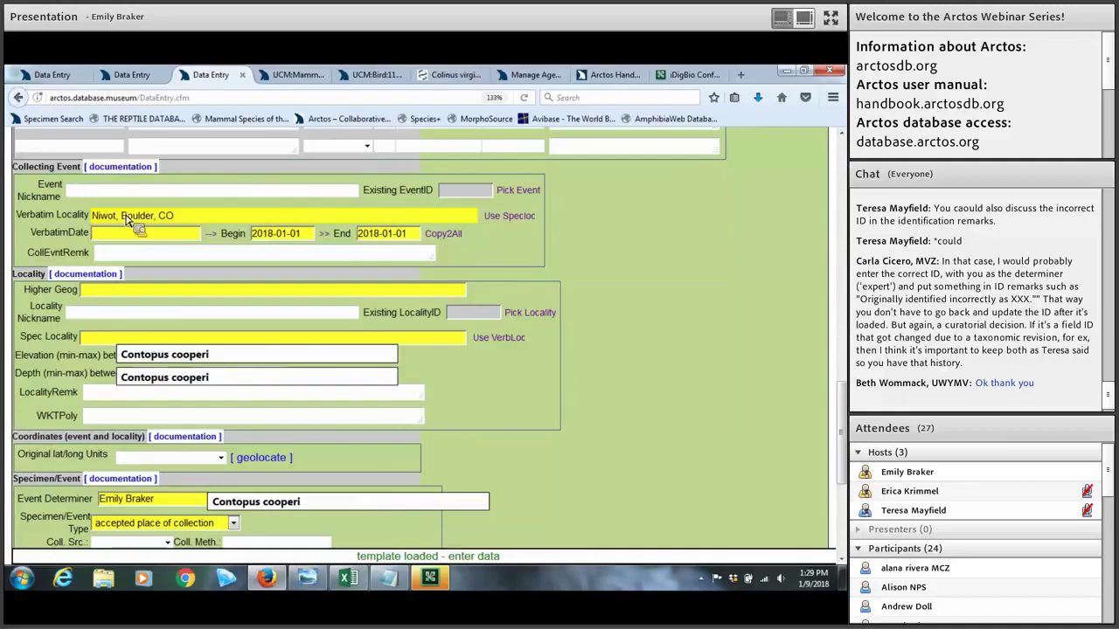
pyautogui.press('Tab')
pyautogui.write('January ')
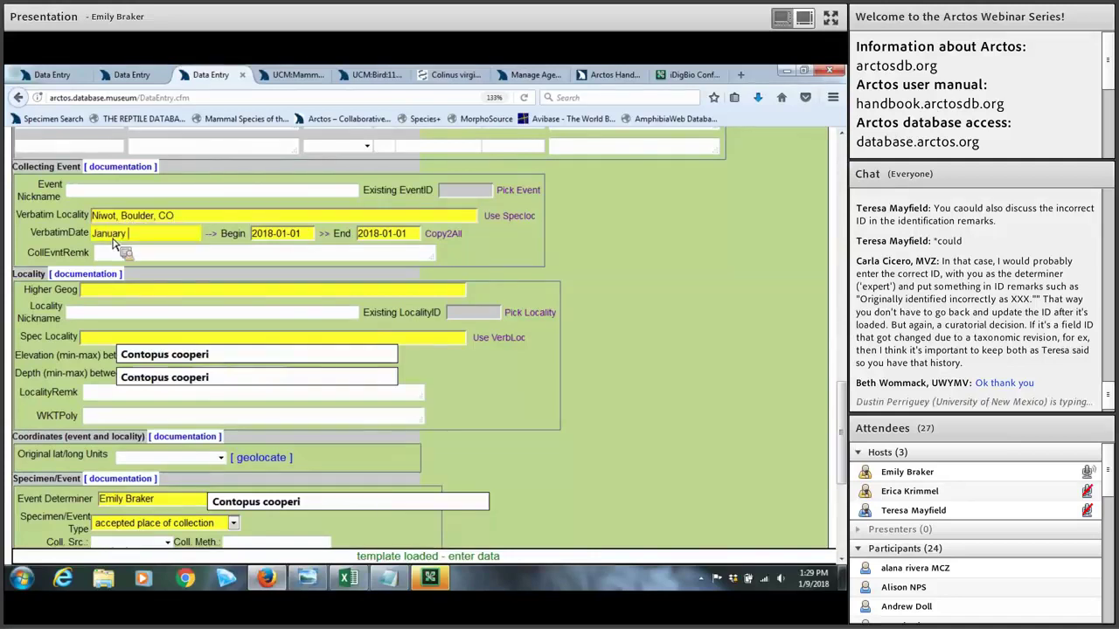
pyautogui.write('1, 2018')
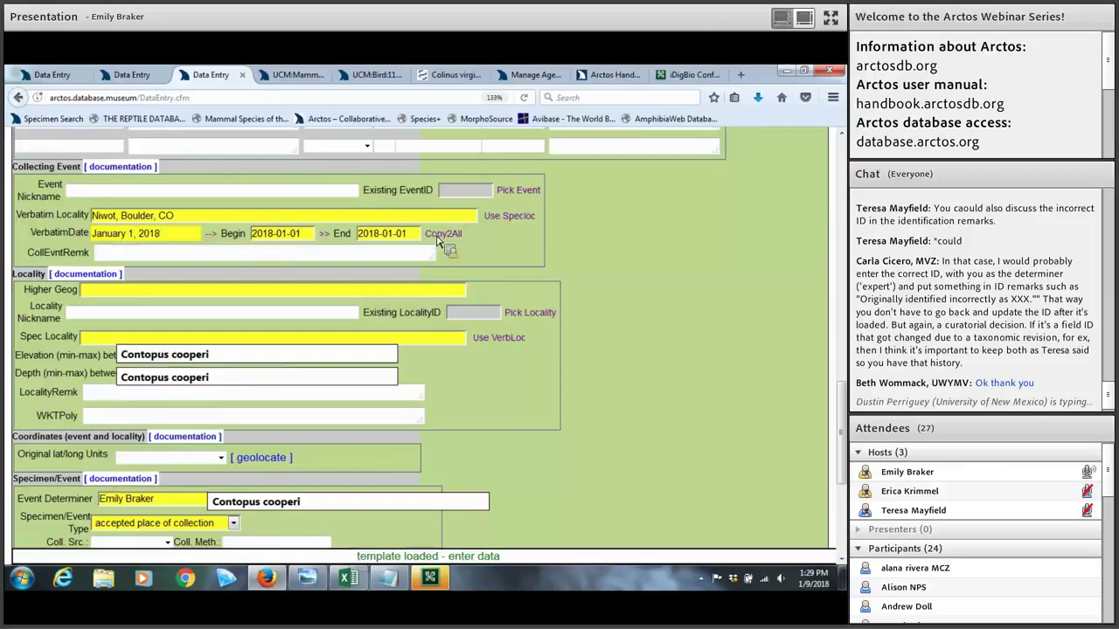
pyautogui.click(358, 239)
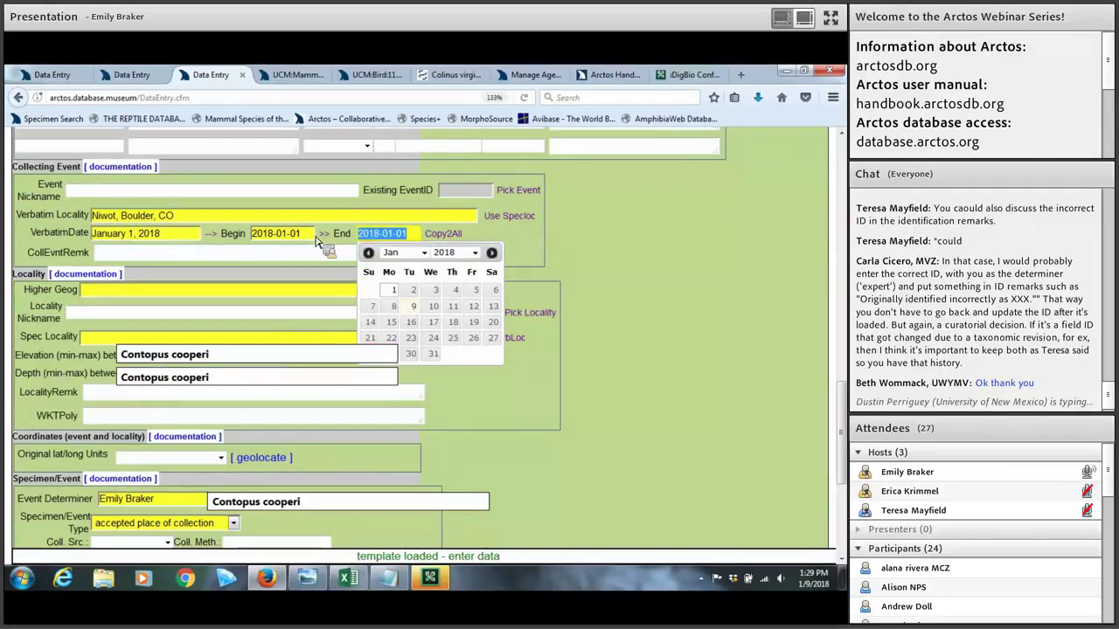
pyautogui.click(374, 240)
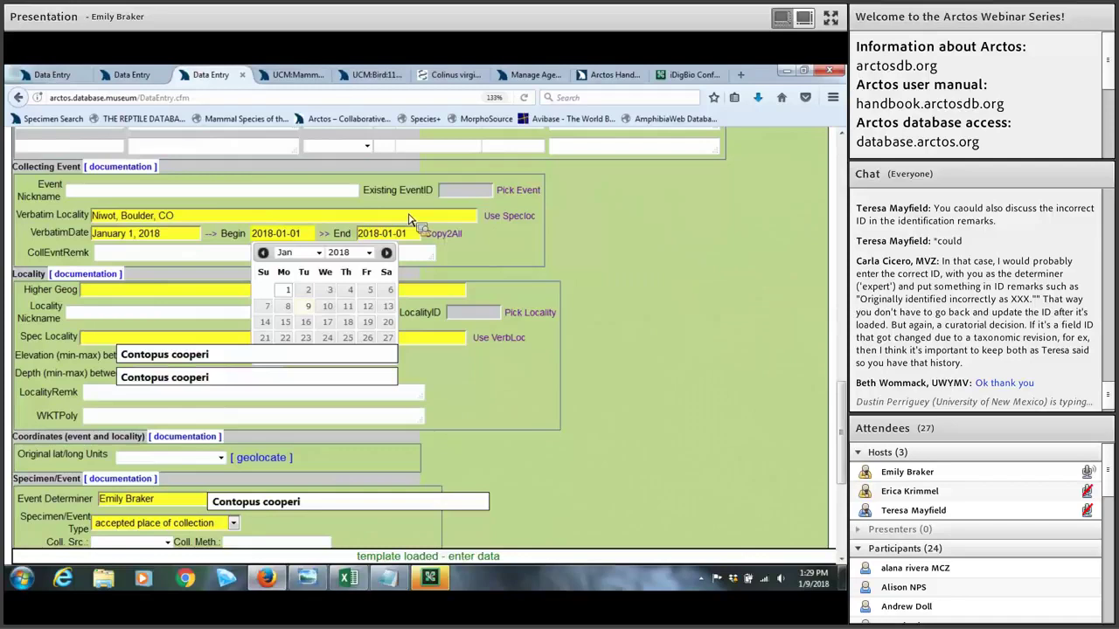
pyautogui.moveTo(411, 218); pyautogui.dragTo(292, 240)
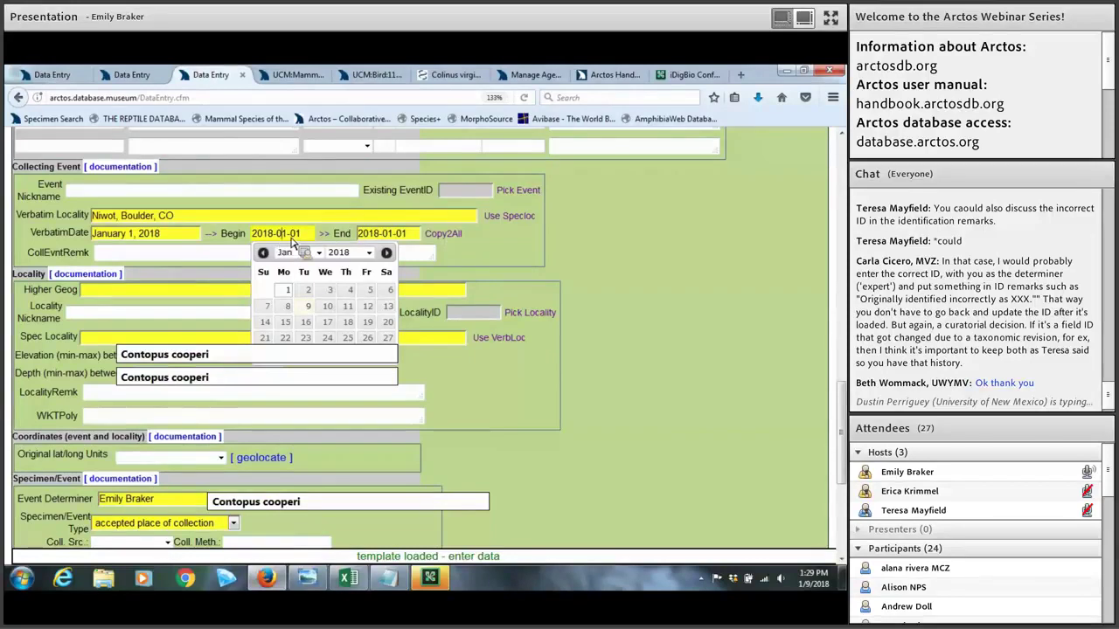
pyautogui.moveTo(293, 241); pyautogui.dragTo(420, 258)
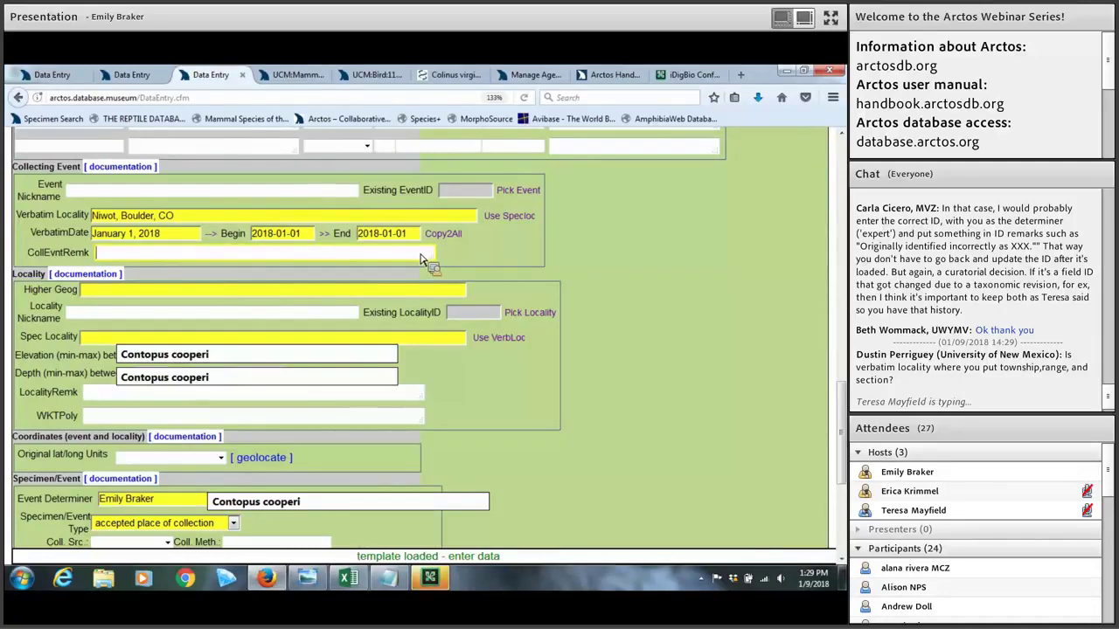
pyautogui.click(232, 295)
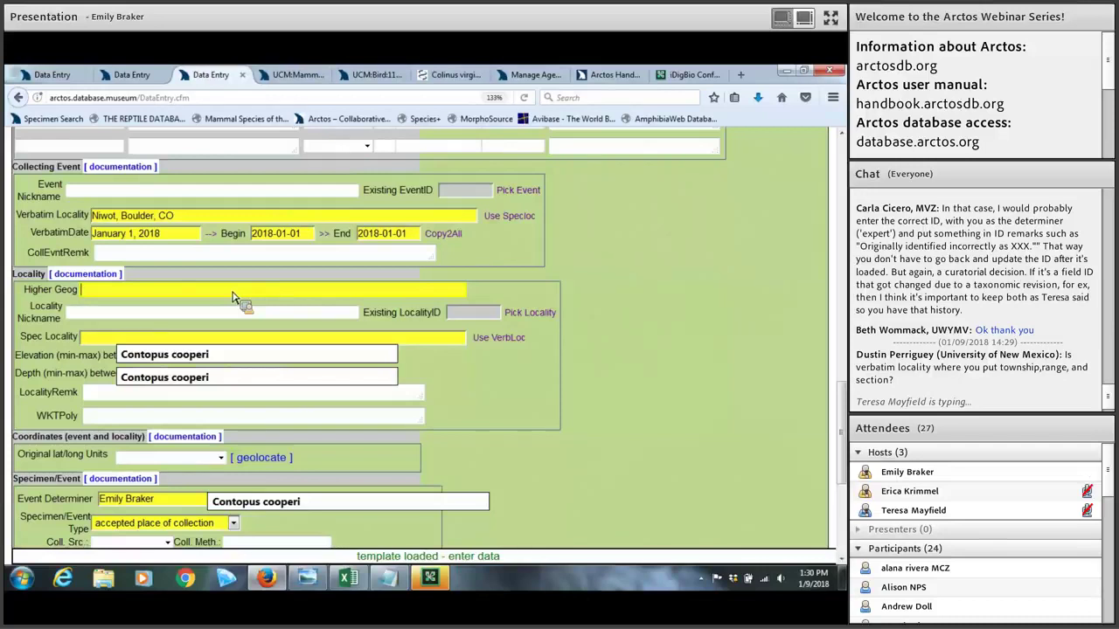
# Step: Look up 'Bou' and set Higher Geog to North America, United States, Colorado, Boulder County
pyautogui.write('Boulder')
pyautogui.press('Tab')
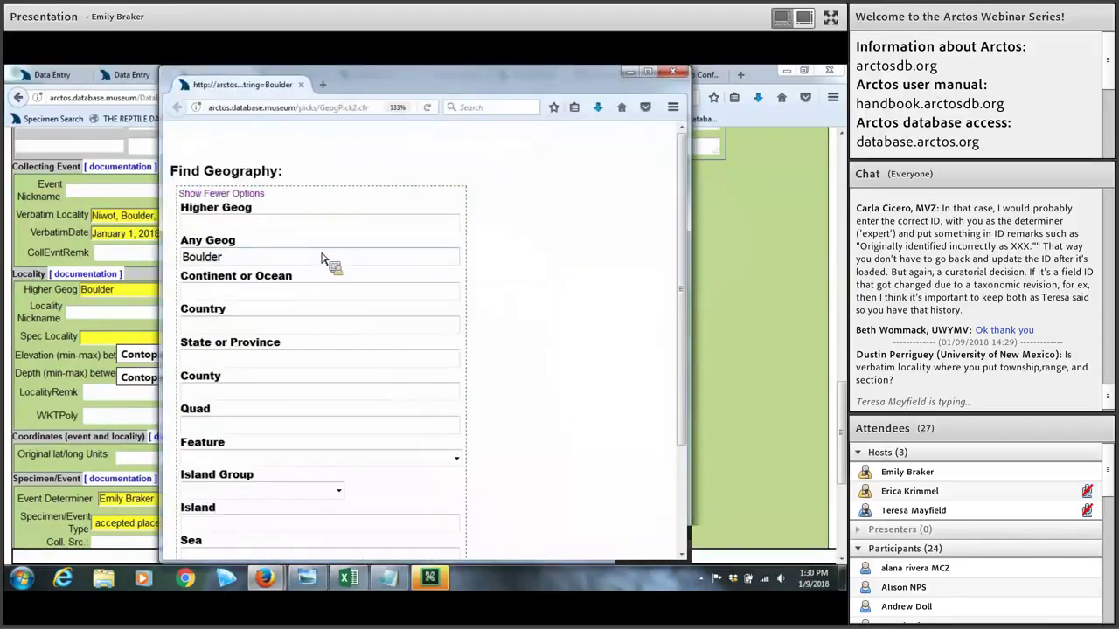
pyautogui.scroll(-2, 320, 258)
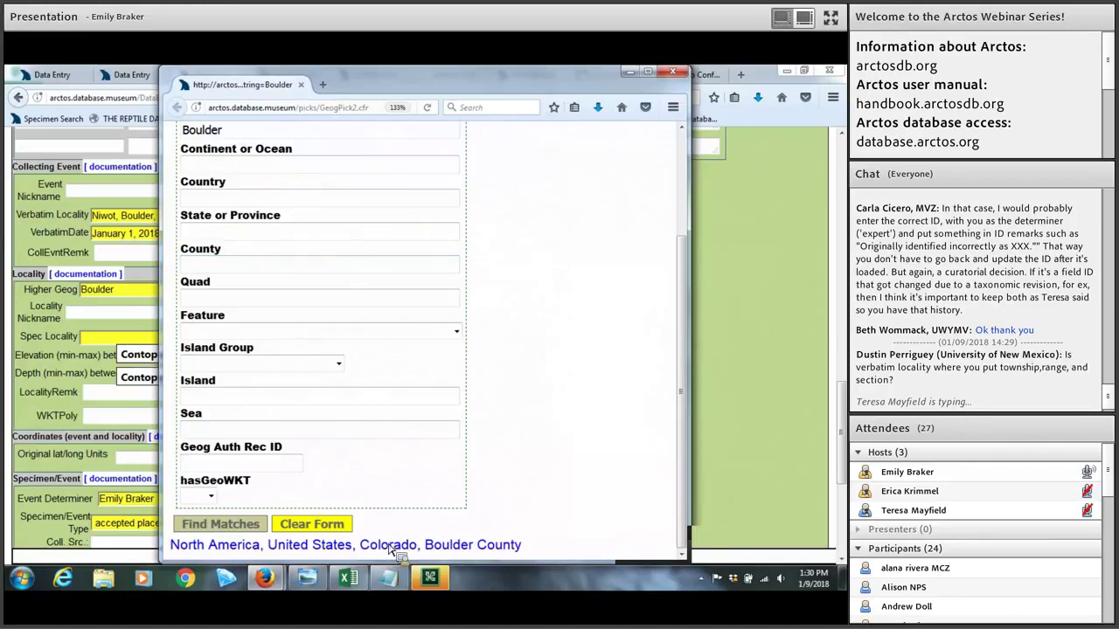
pyautogui.click(388, 545)
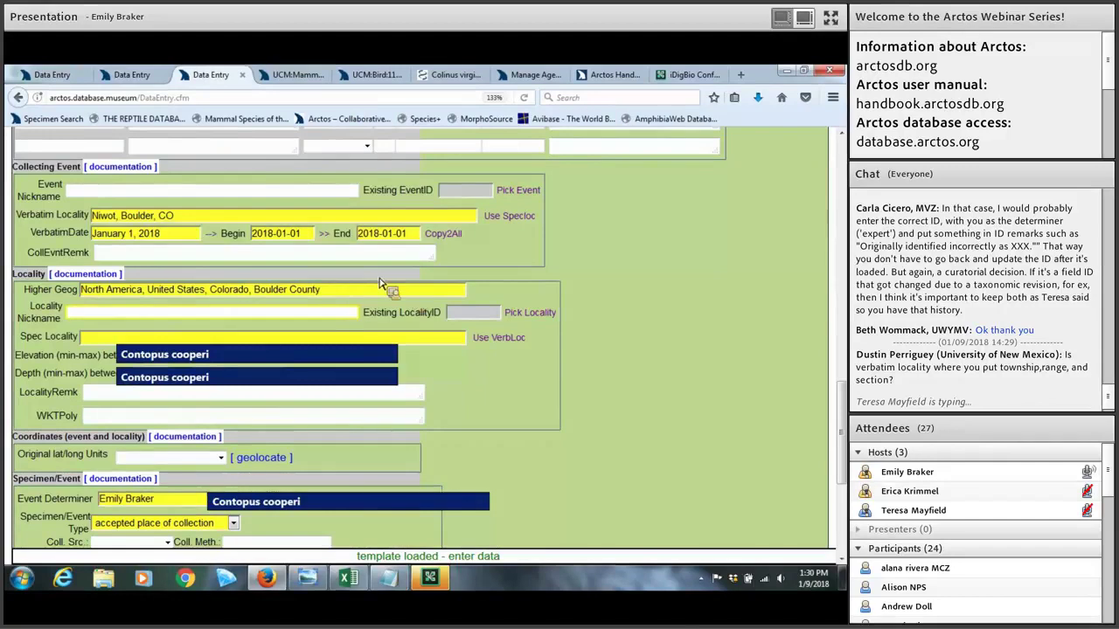
pyautogui.click(324, 297)
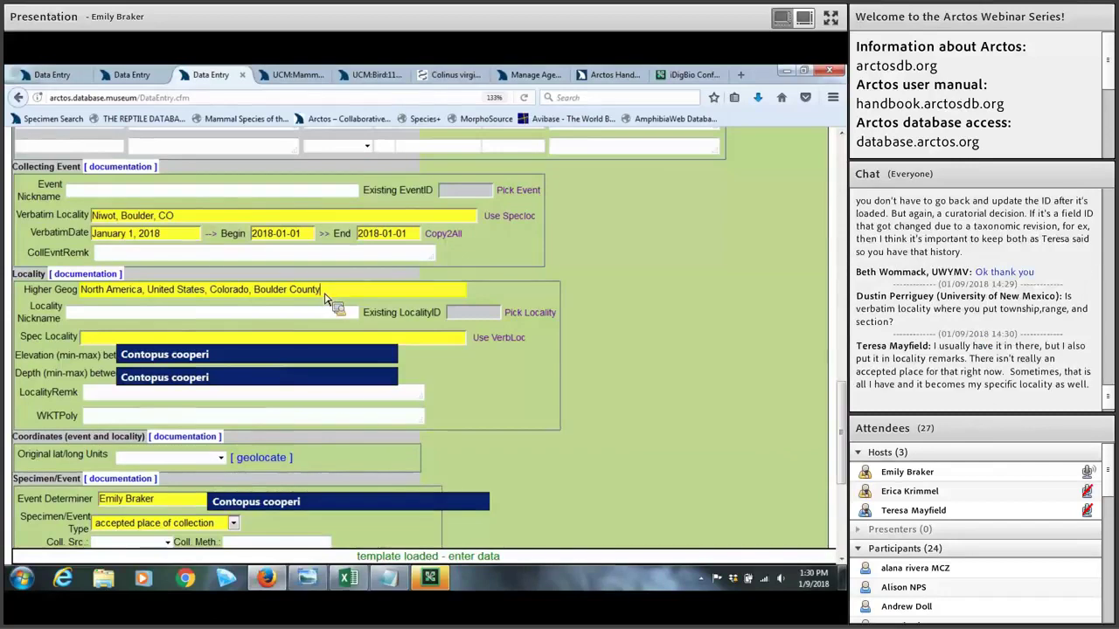
pyautogui.click(118, 339)
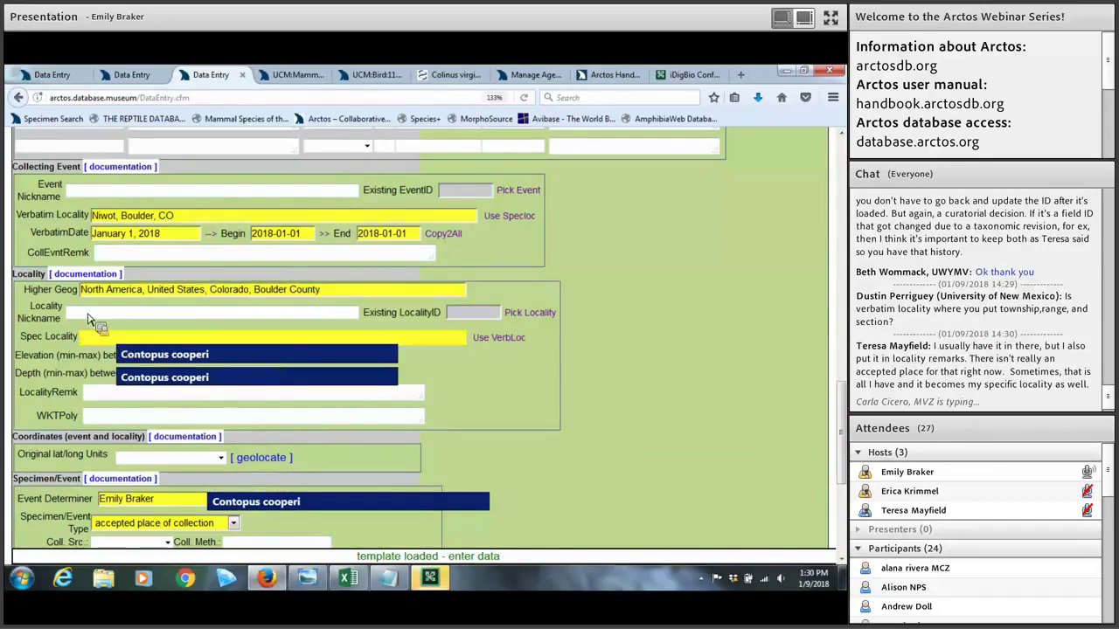
pyautogui.click(96, 317)
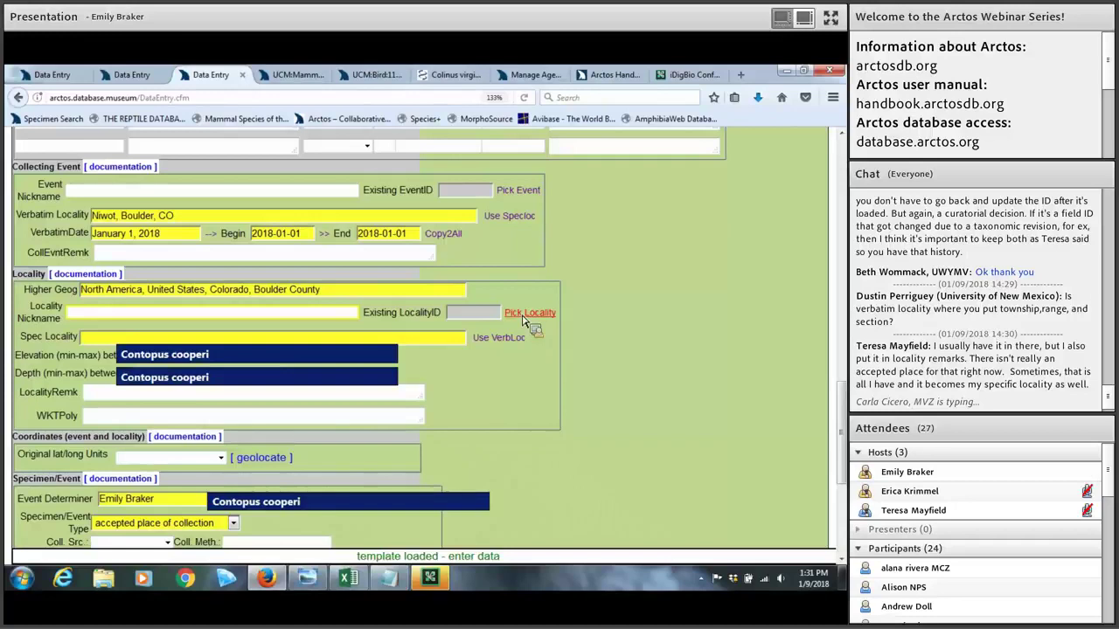
pyautogui.click(249, 343)
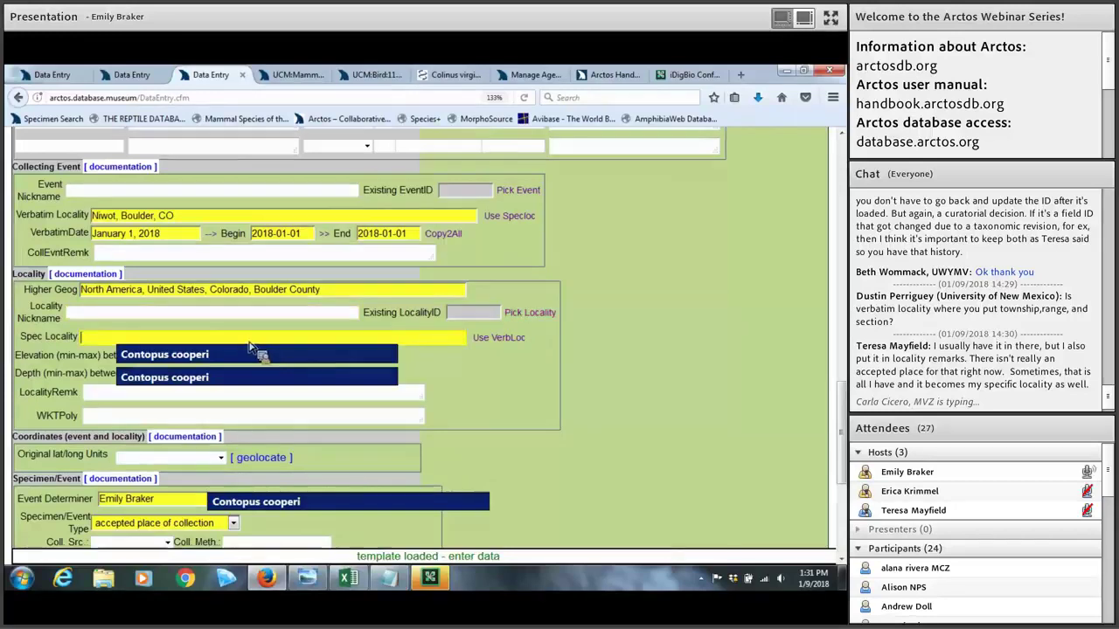
pyautogui.write('Niwot')
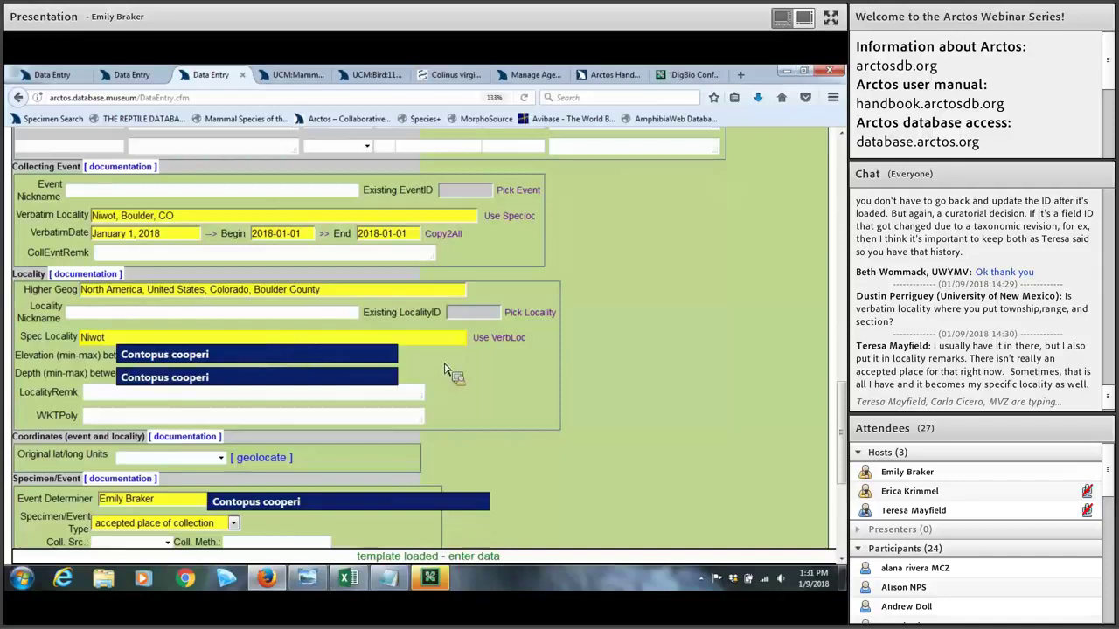
pyautogui.click(446, 372)
pyautogui.scroll(3, 446, 371)
pyautogui.scroll(5, 445, 371)
pyautogui.scroll(-10, 481, 367)
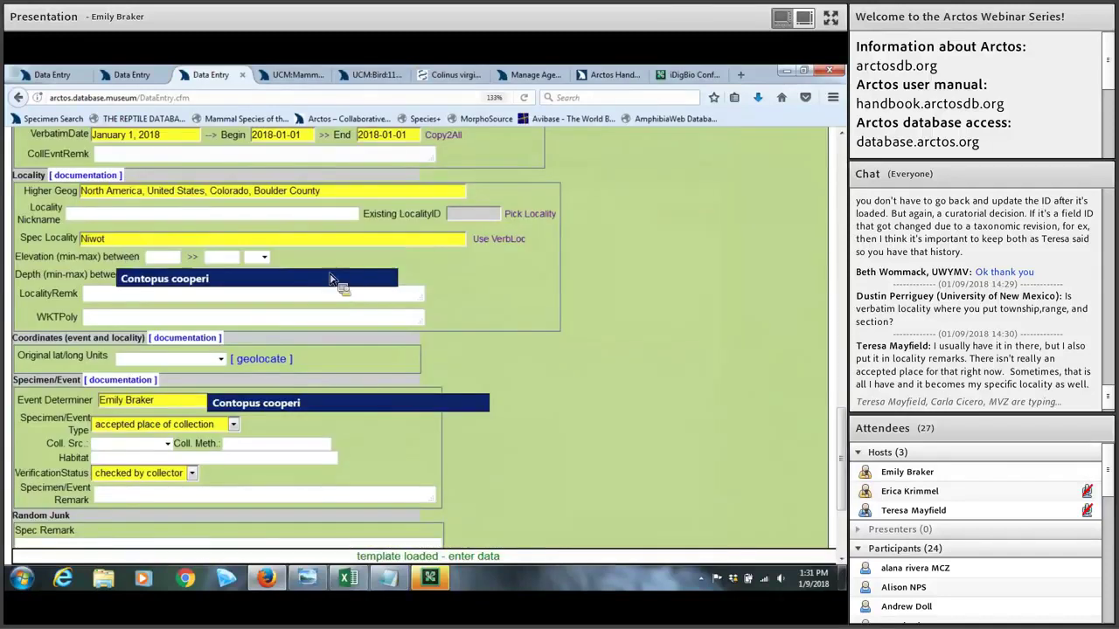
pyautogui.scroll(2, 192, 349)
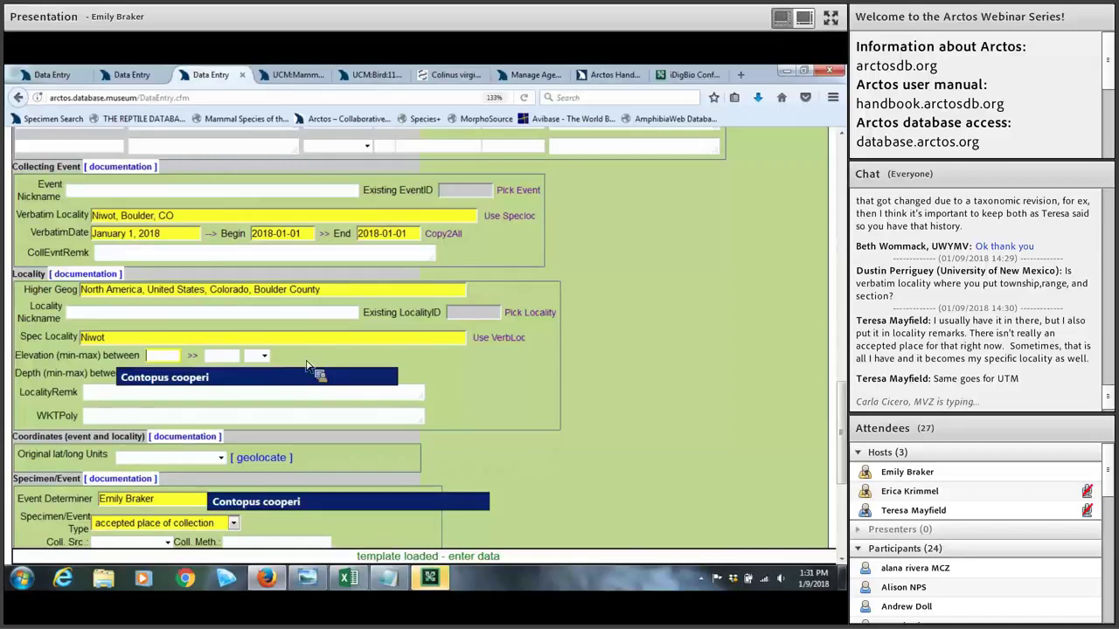
# Step: Set the locality elevation to 5095 to 5095 ft
pyautogui.write('5095')
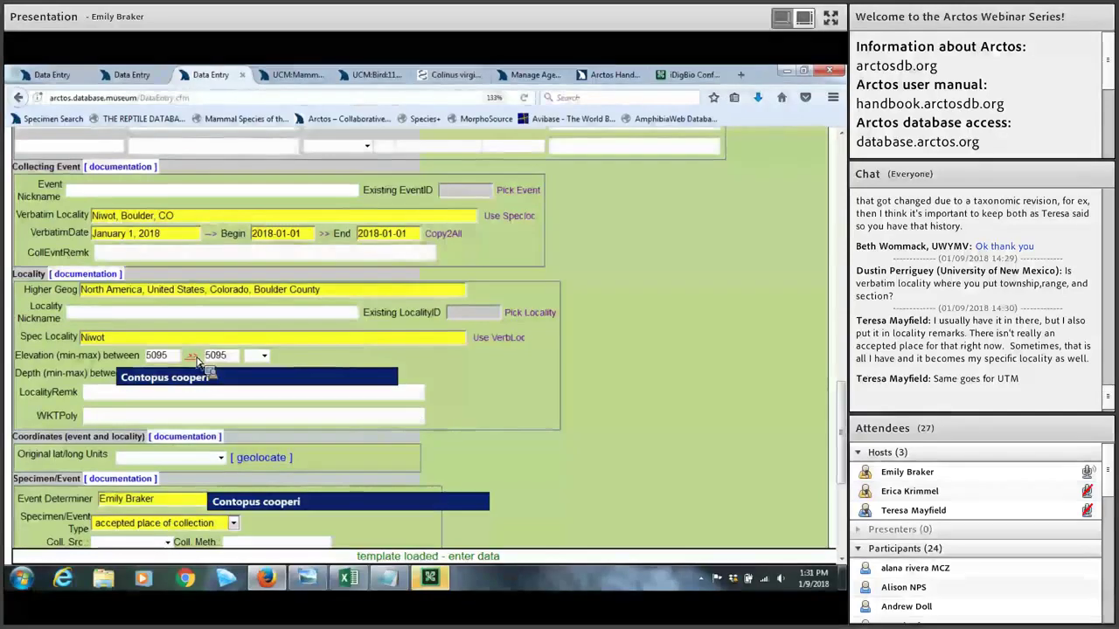
pyautogui.click(263, 358)
pyautogui.click(258, 382)
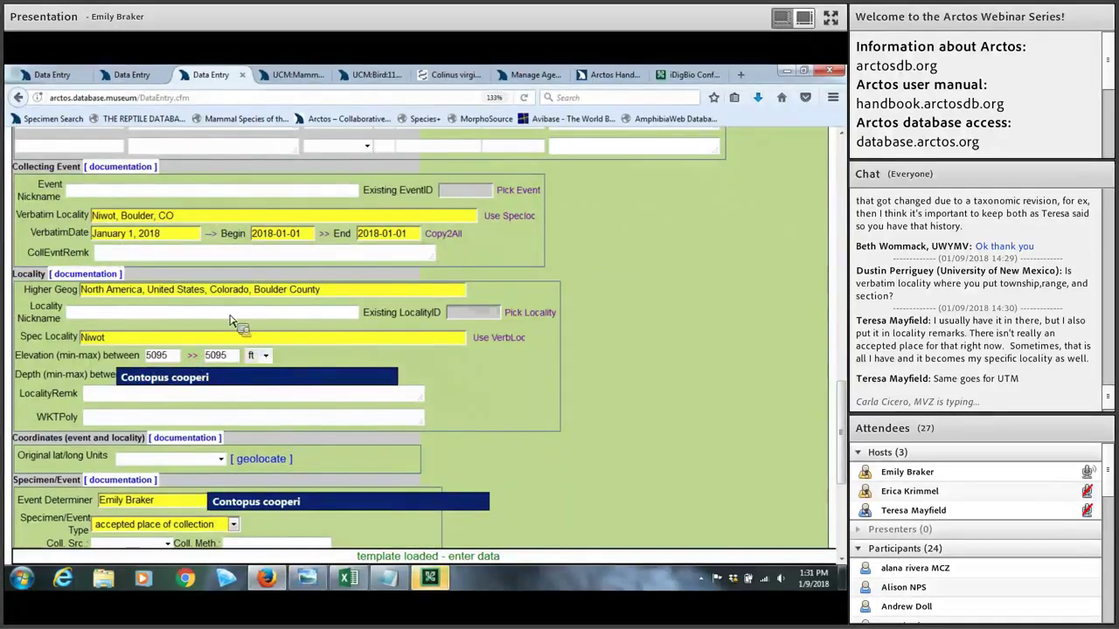
pyautogui.scroll(-2, 249, 278)
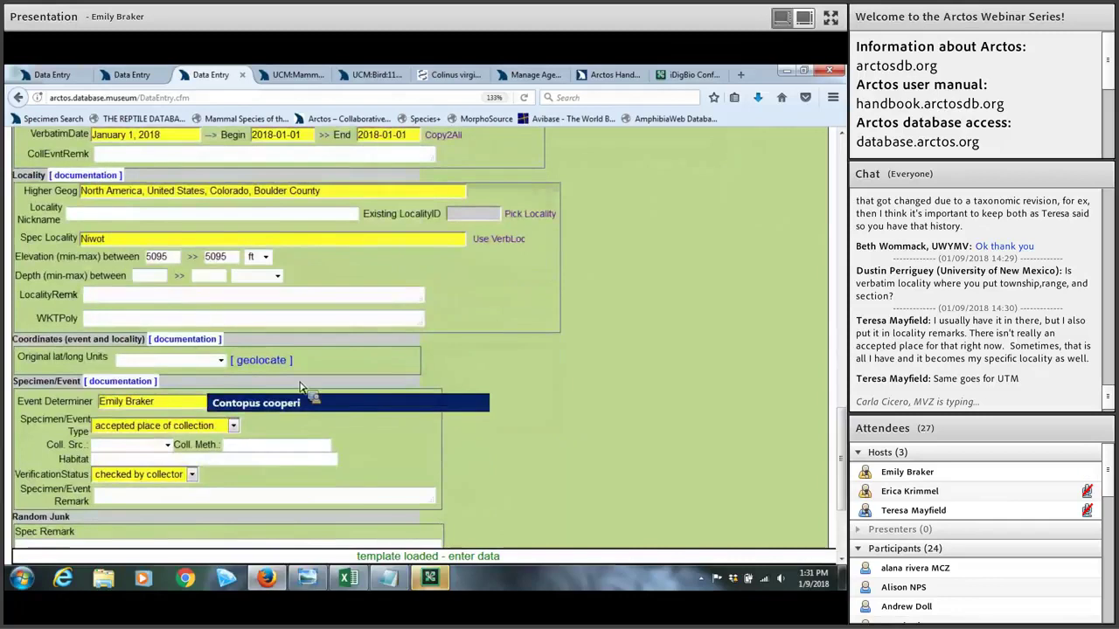
pyautogui.click(154, 278)
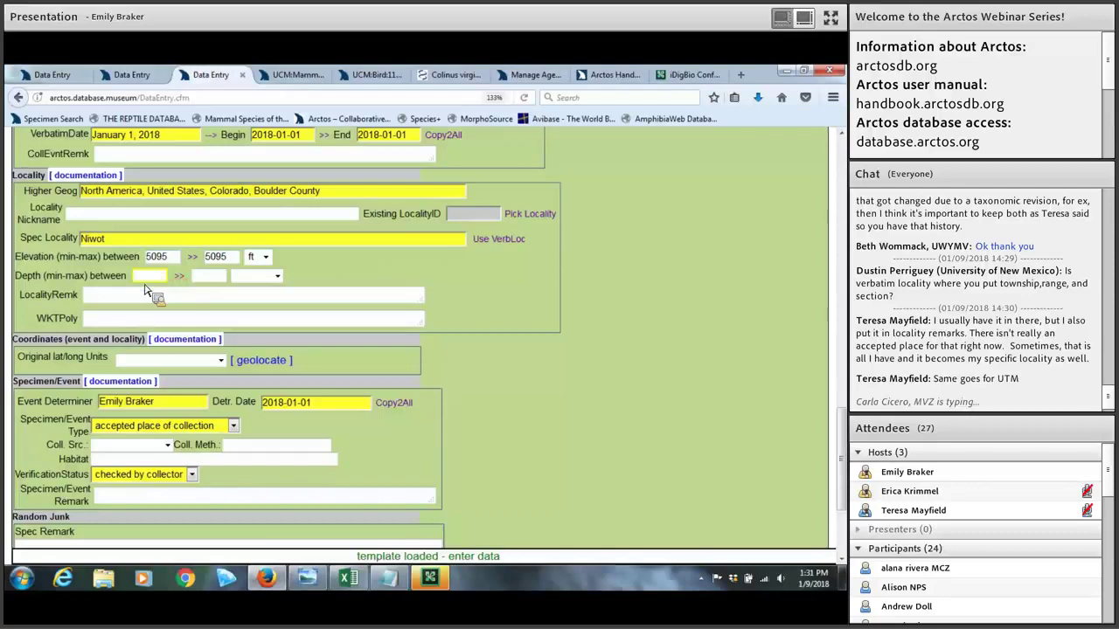
# Step: Leave depth, locality remarks and WKT polygon blank and list the Original lat/long Units options
pyautogui.click(112, 297)
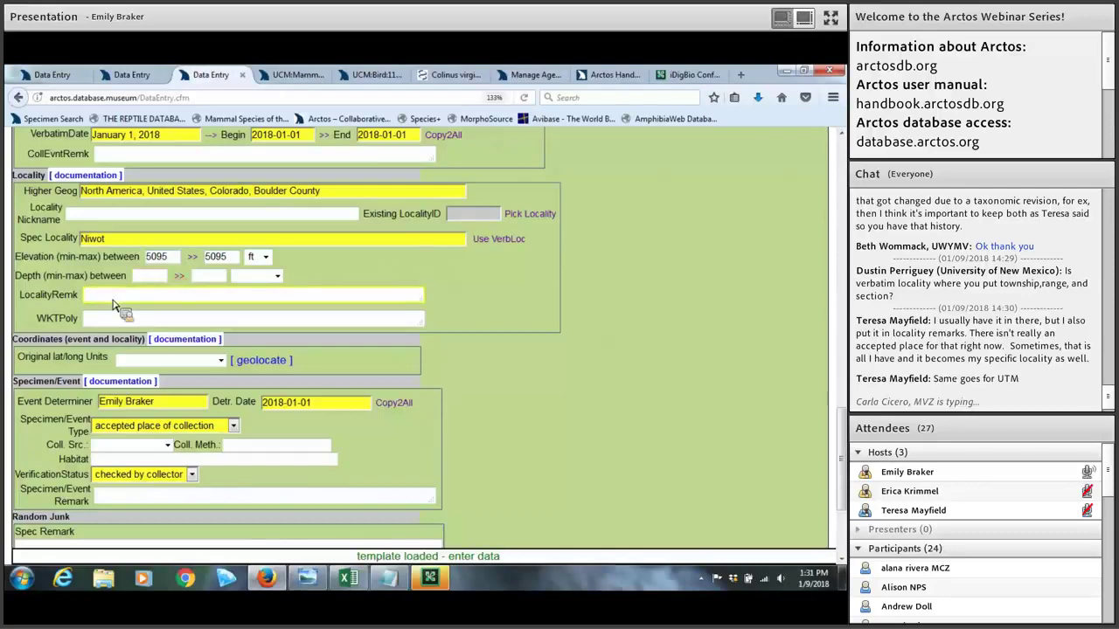
pyautogui.click(98, 323)
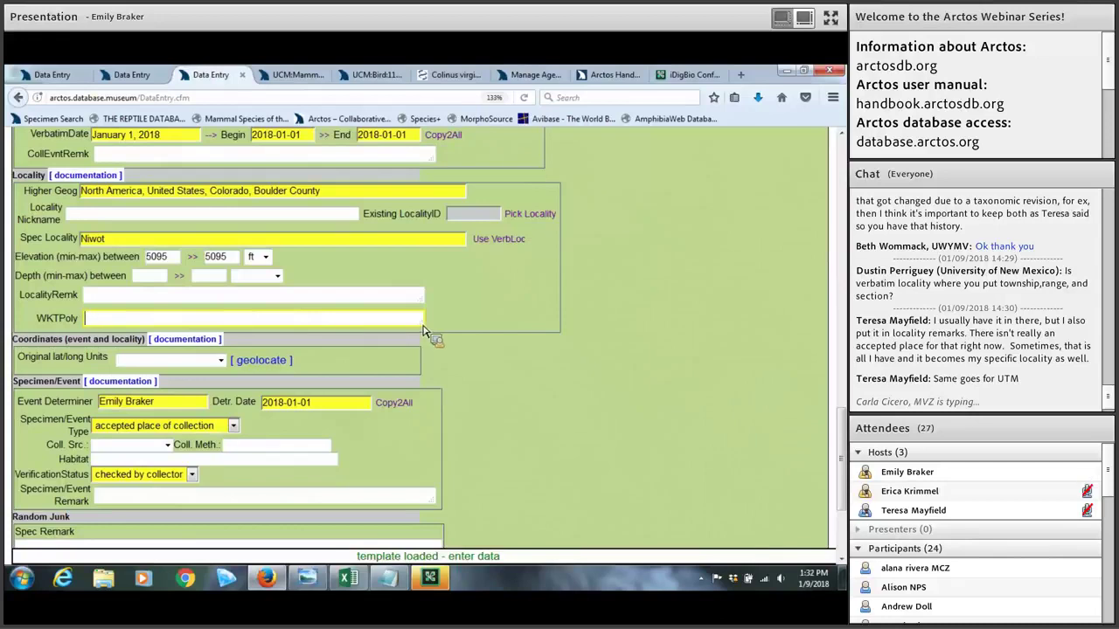
pyautogui.scroll(-2, 422, 328)
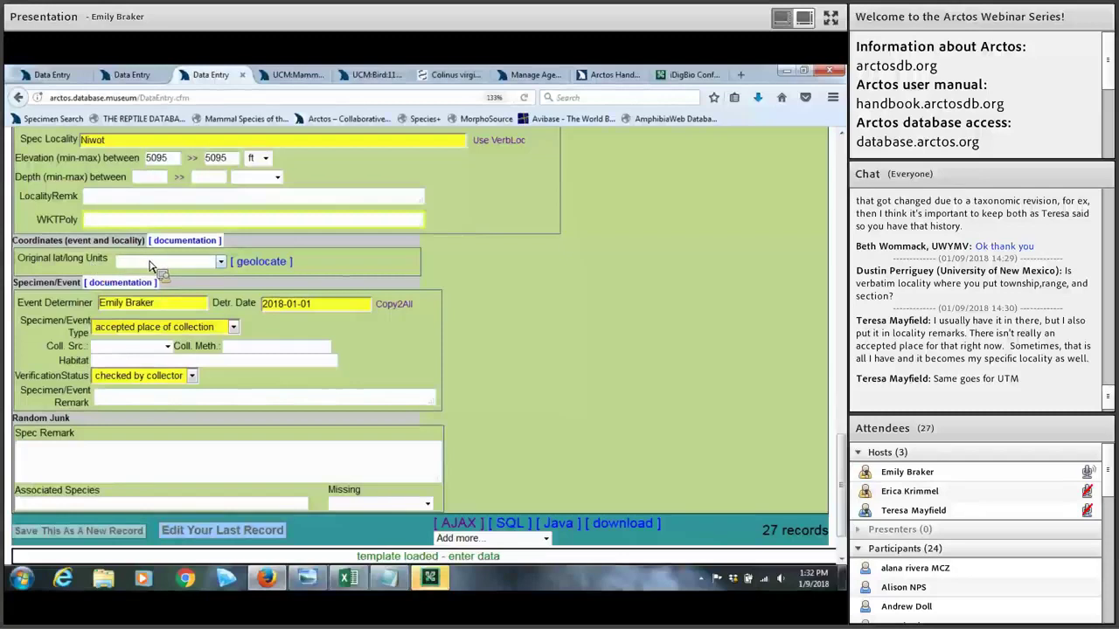
pyautogui.click(219, 262)
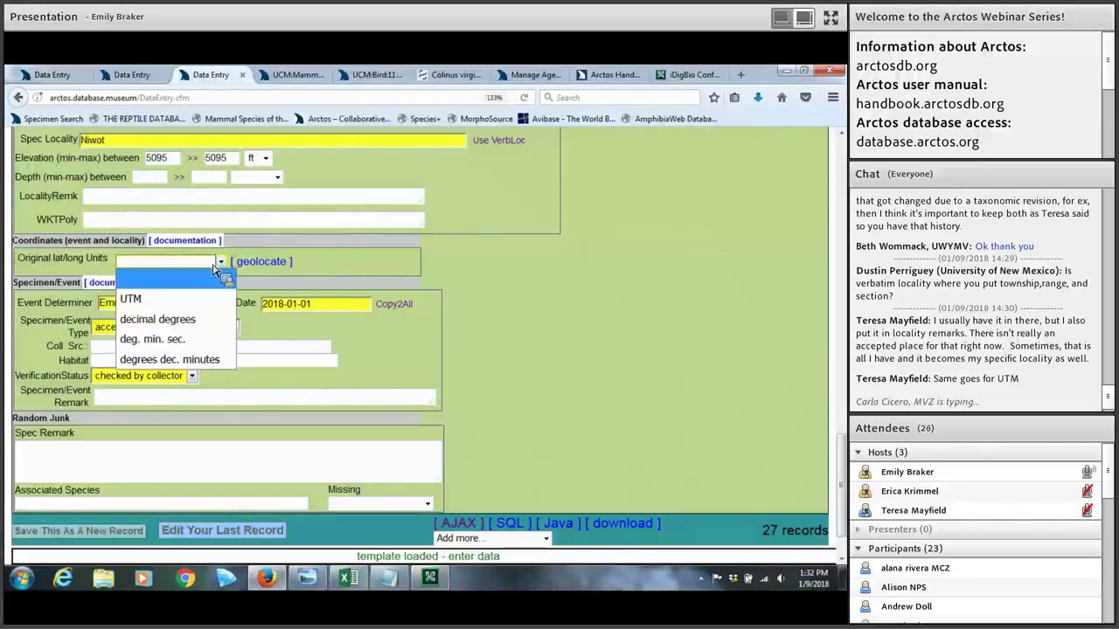
# Step: Use decimal degrees, leave Datum and Georeference Protocol blank, and run GeoLocate for Niwot
pyautogui.click(191, 322)
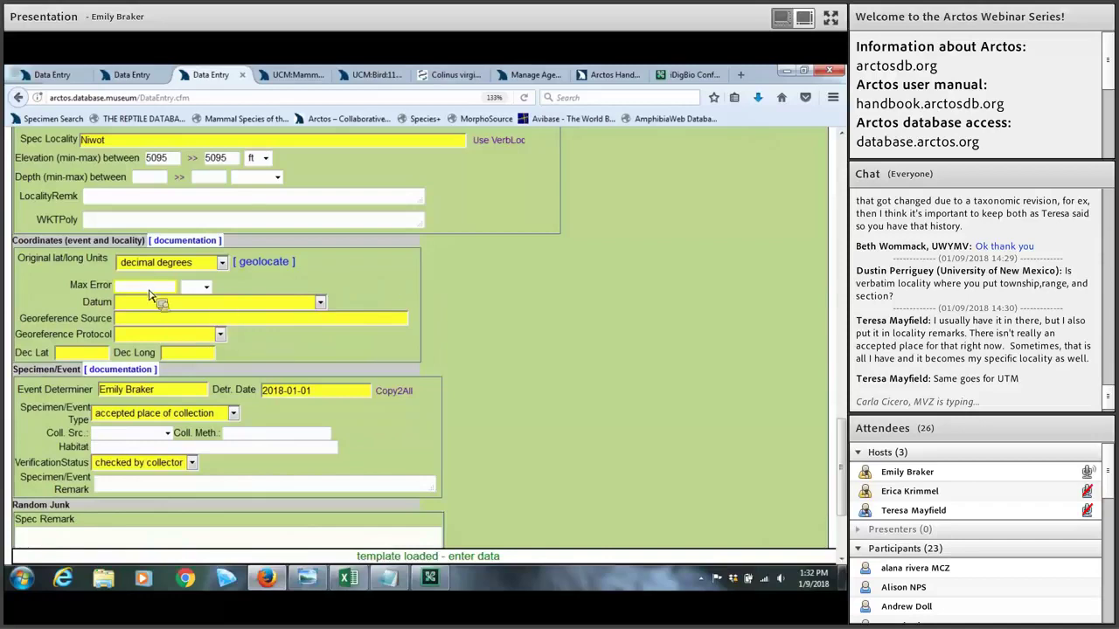
pyautogui.click(288, 307)
pyautogui.click(287, 302)
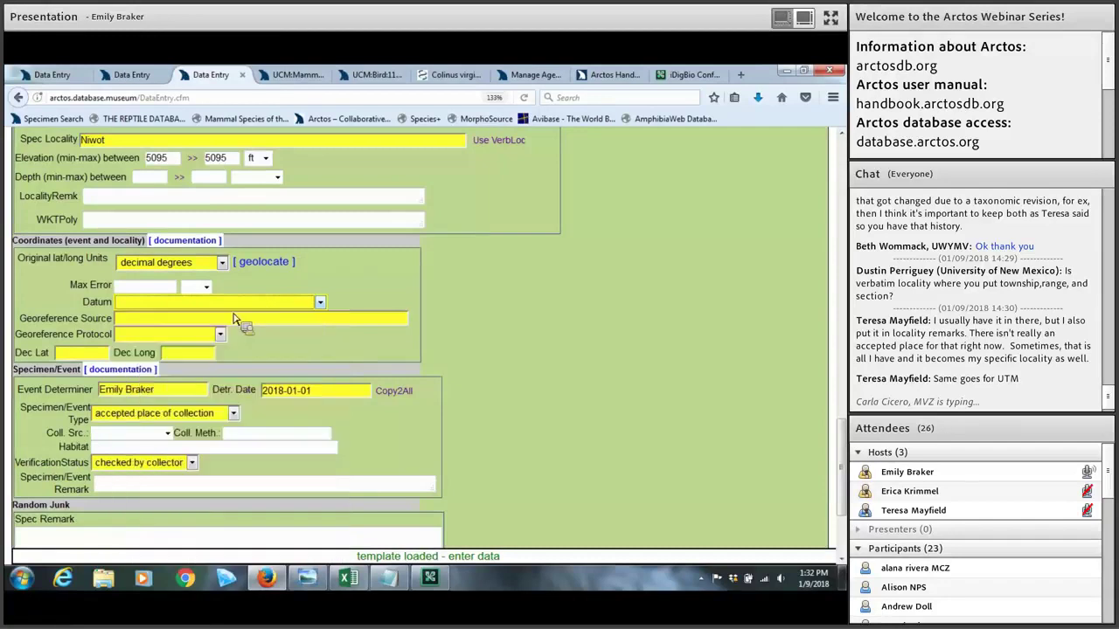
pyautogui.click(175, 335)
pyautogui.click(178, 338)
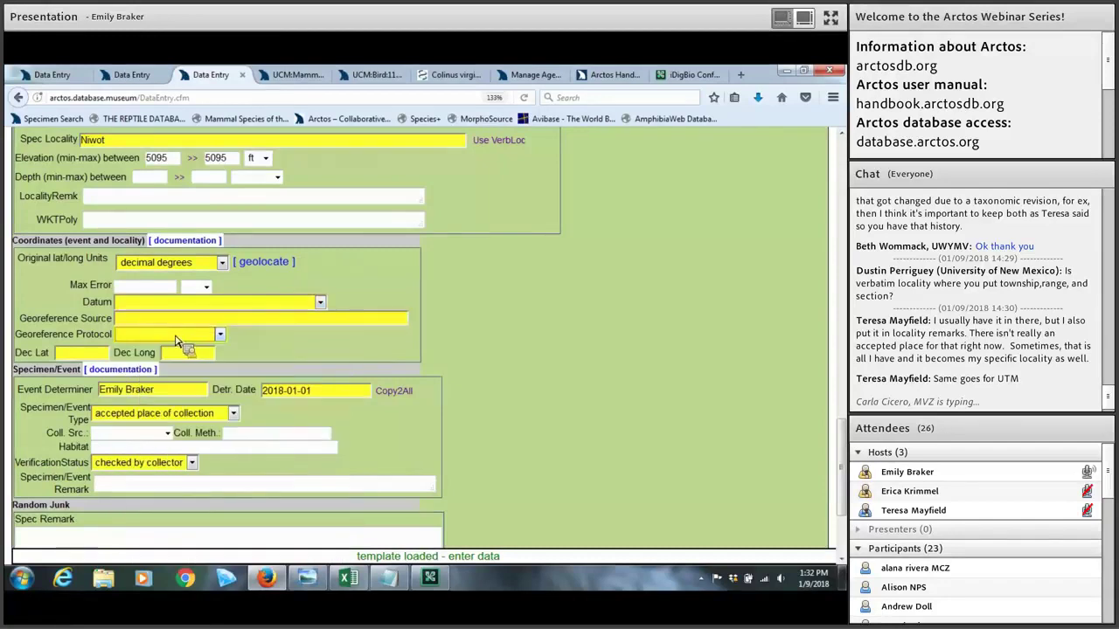
pyautogui.press('Tab')
pyautogui.press('Tab')
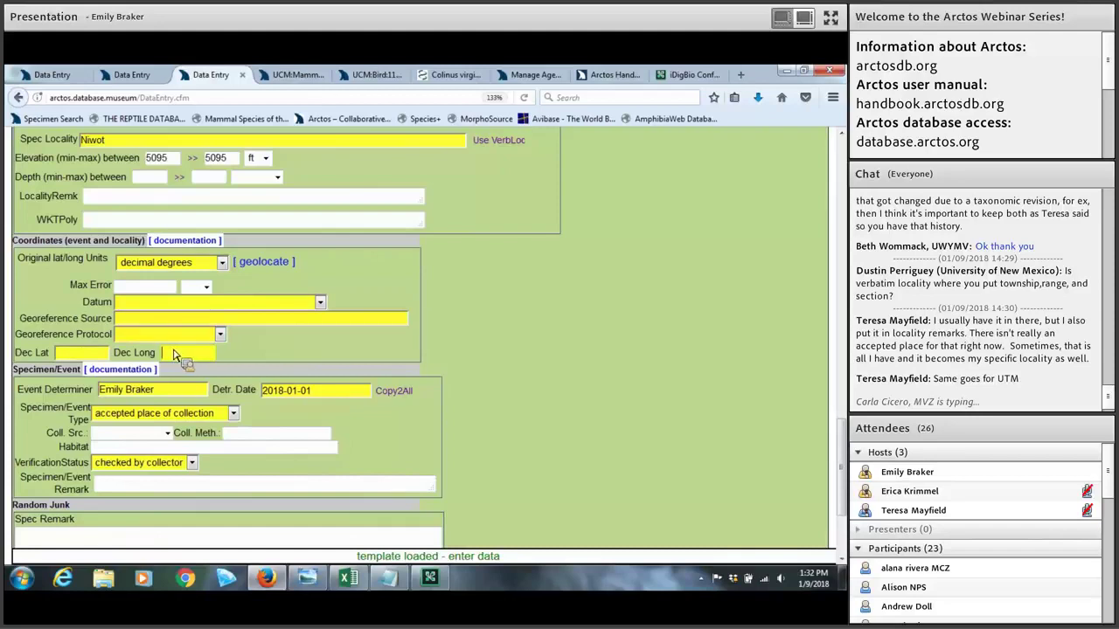
pyautogui.click(259, 269)
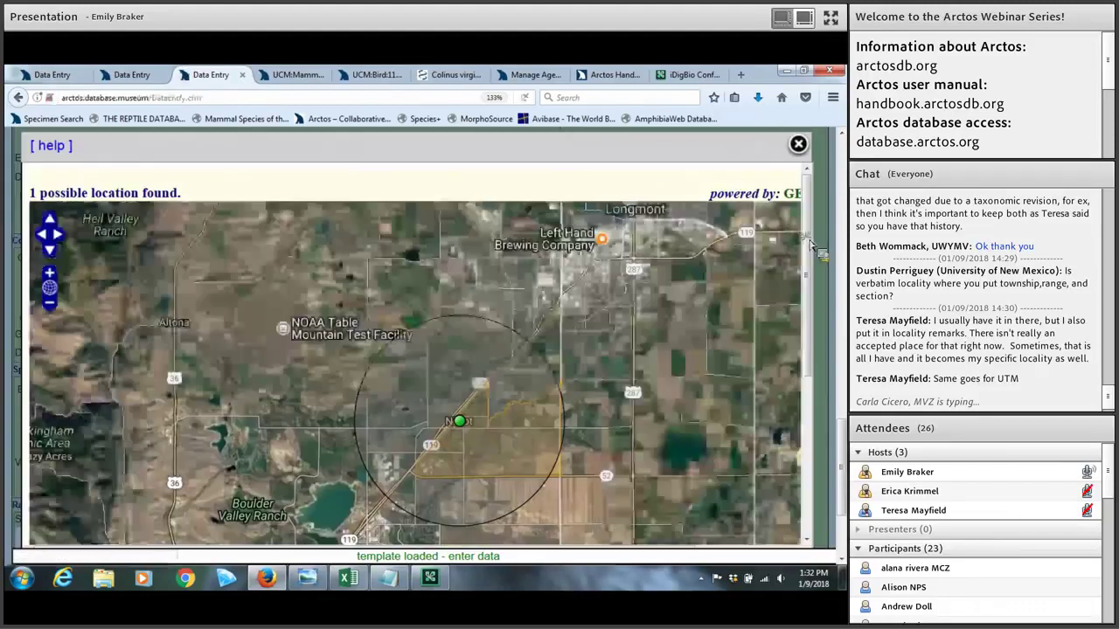
# Step: Send the GeoLocate point 40.103874, -105.170819 (3498 m, WGS 1984) to the form, replacing existing coordinates
pyautogui.moveTo(811, 247); pyautogui.dragTo(801, 324)
pyautogui.scroll(-1, 797, 338)
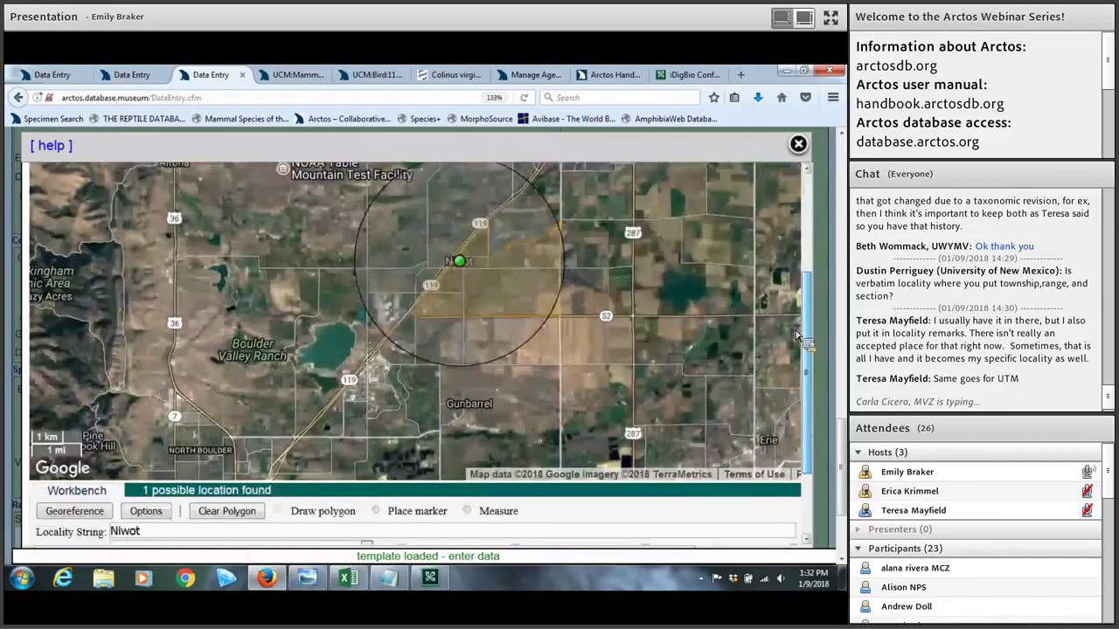
pyautogui.scroll(-2, 797, 363)
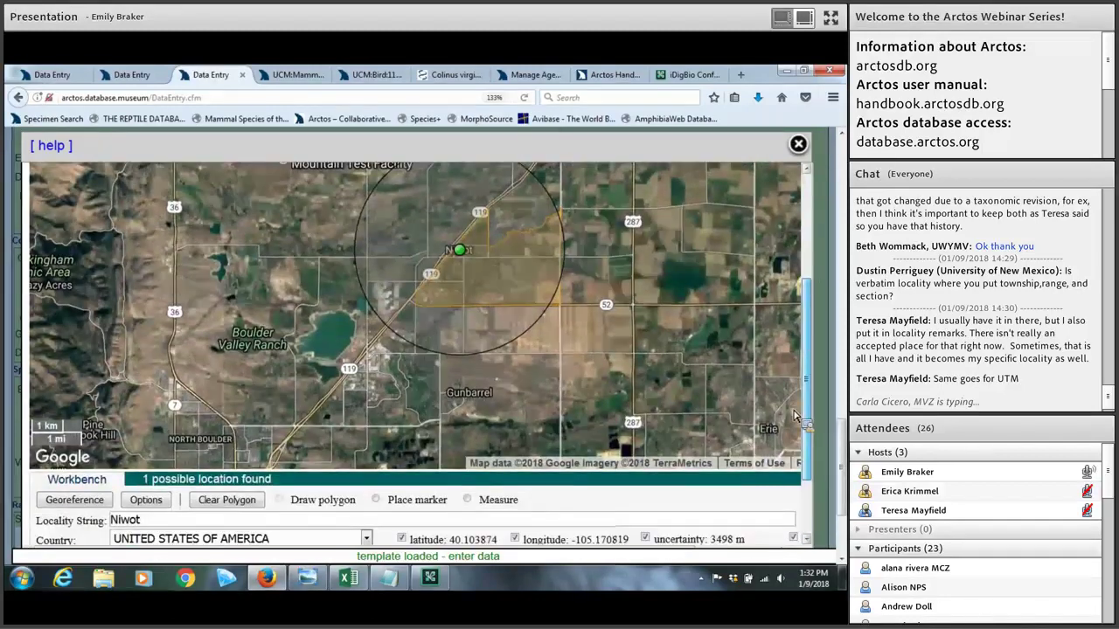
pyautogui.scroll(1, 797, 354)
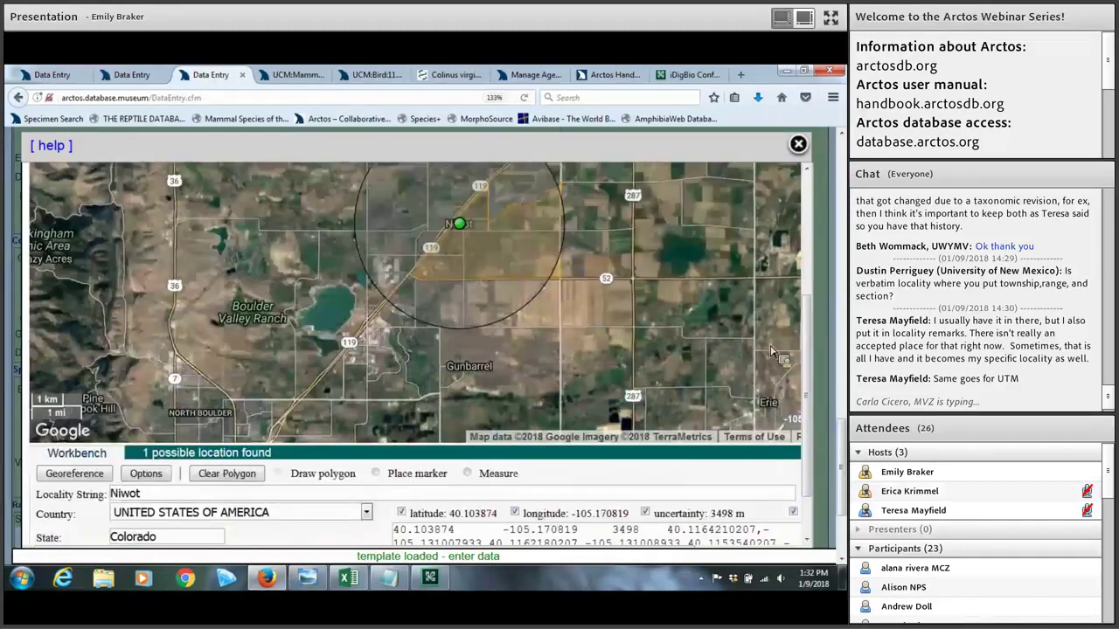
pyautogui.scroll(-1, 502, 227)
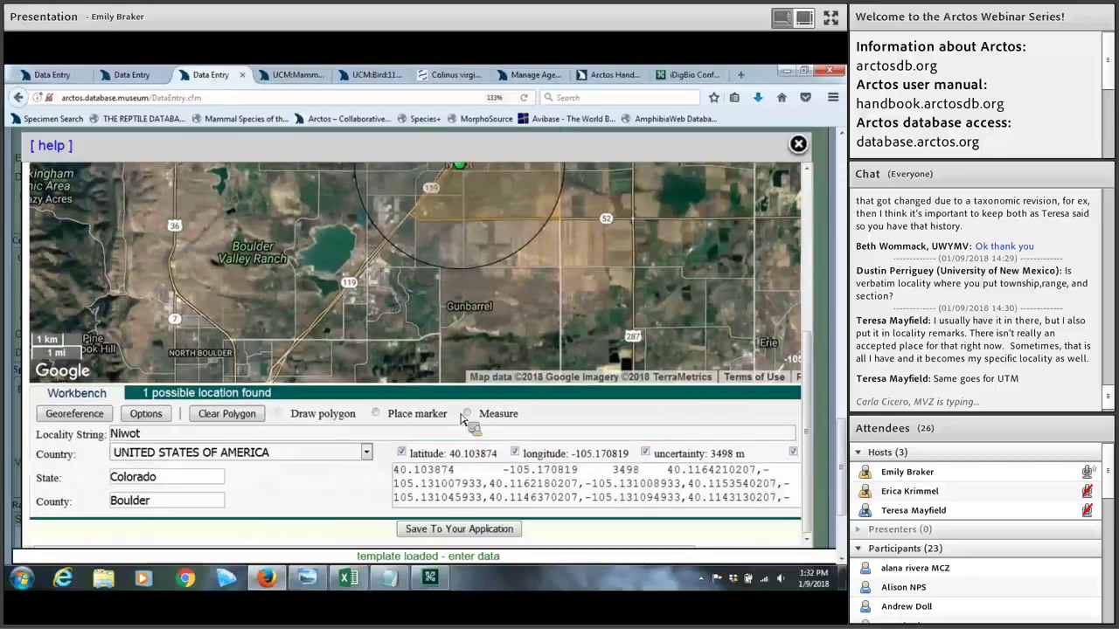
pyautogui.click(446, 532)
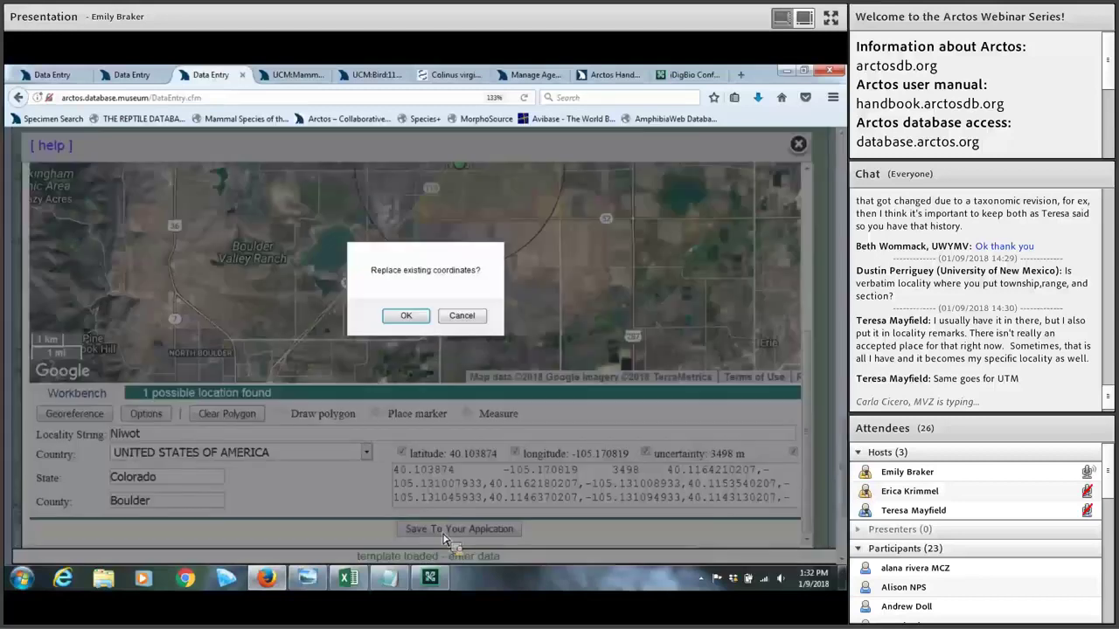
pyautogui.click(419, 316)
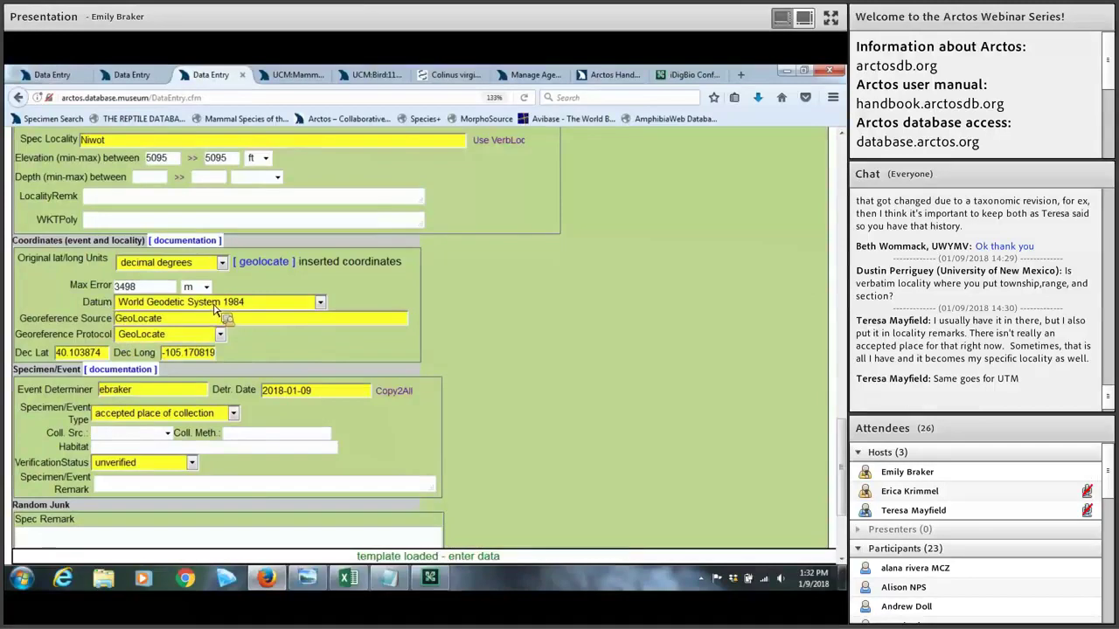
pyautogui.scroll(-2, 397, 303)
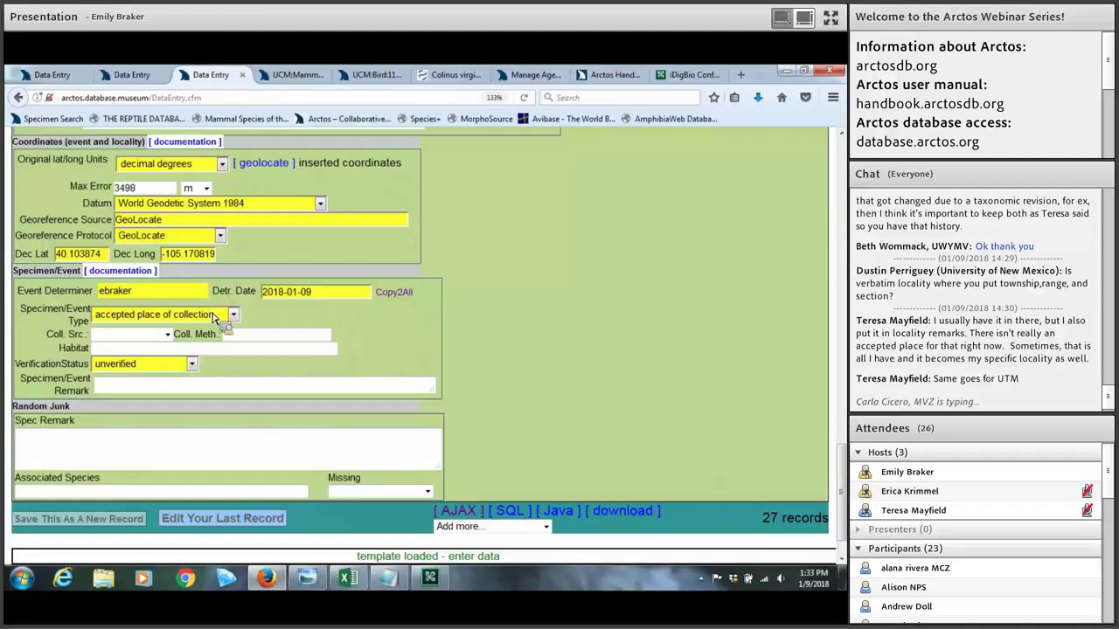
pyautogui.click(171, 309)
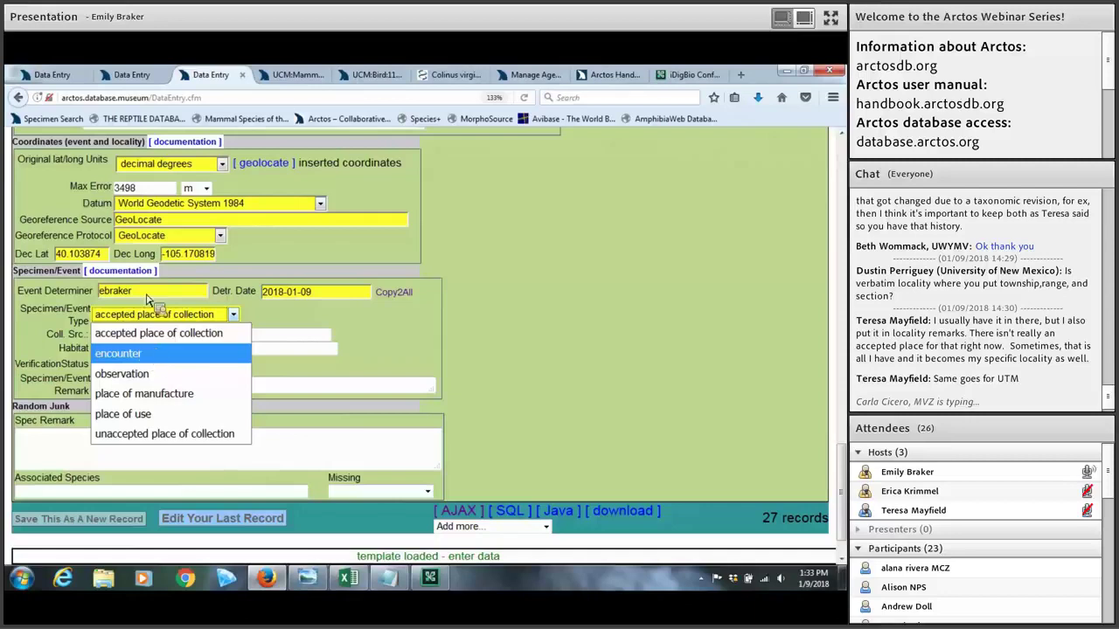
pyautogui.doubleClick(99, 293)
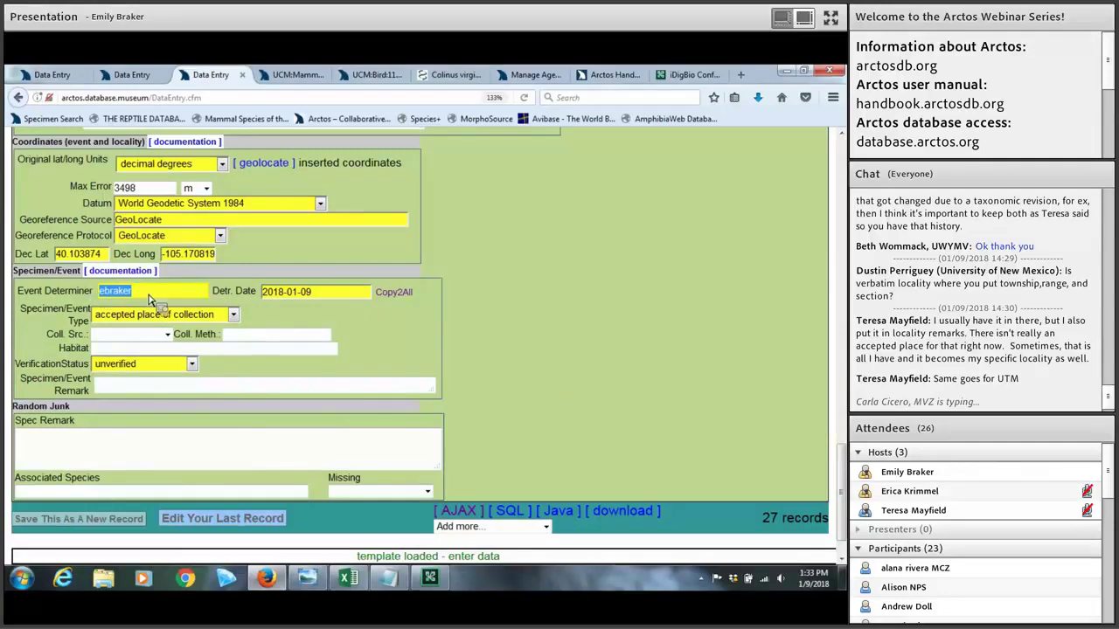
pyautogui.click(317, 297)
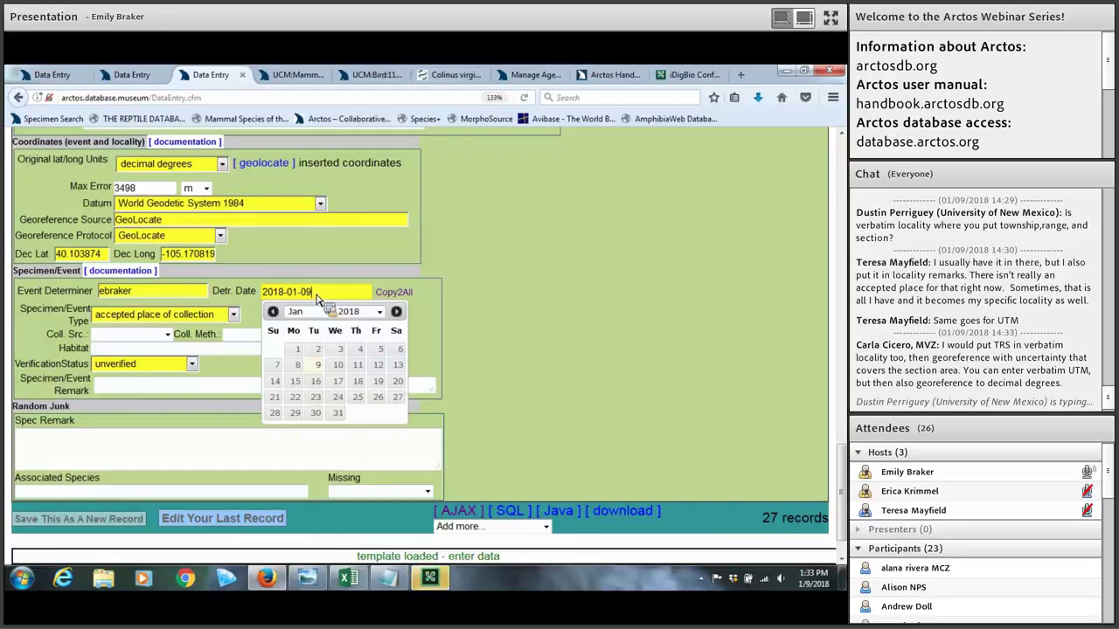
pyautogui.click(220, 317)
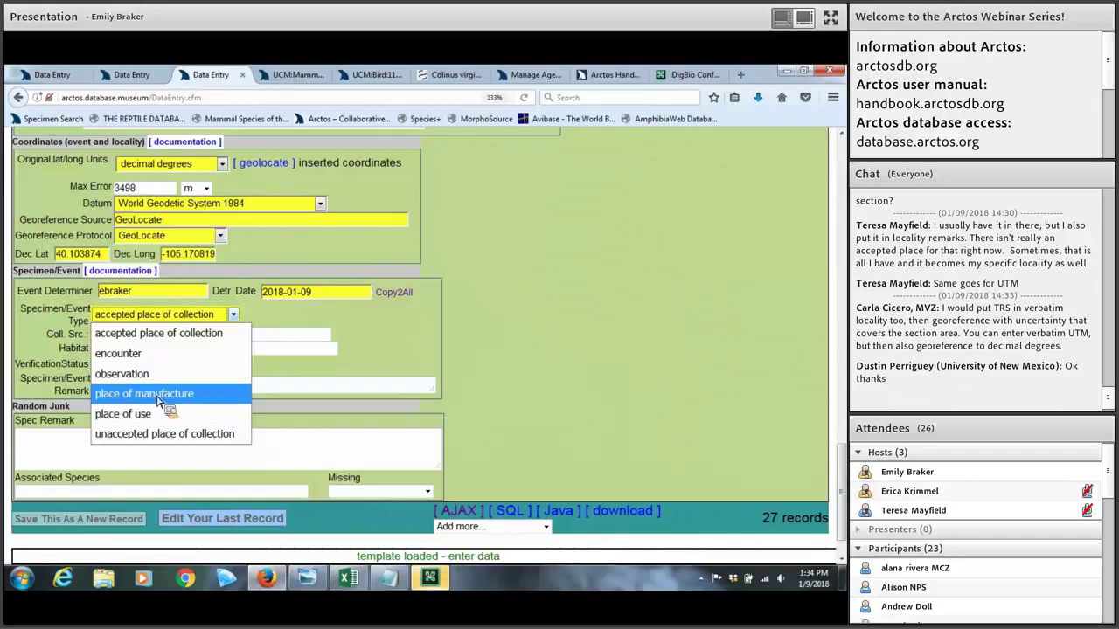
pyautogui.click(377, 362)
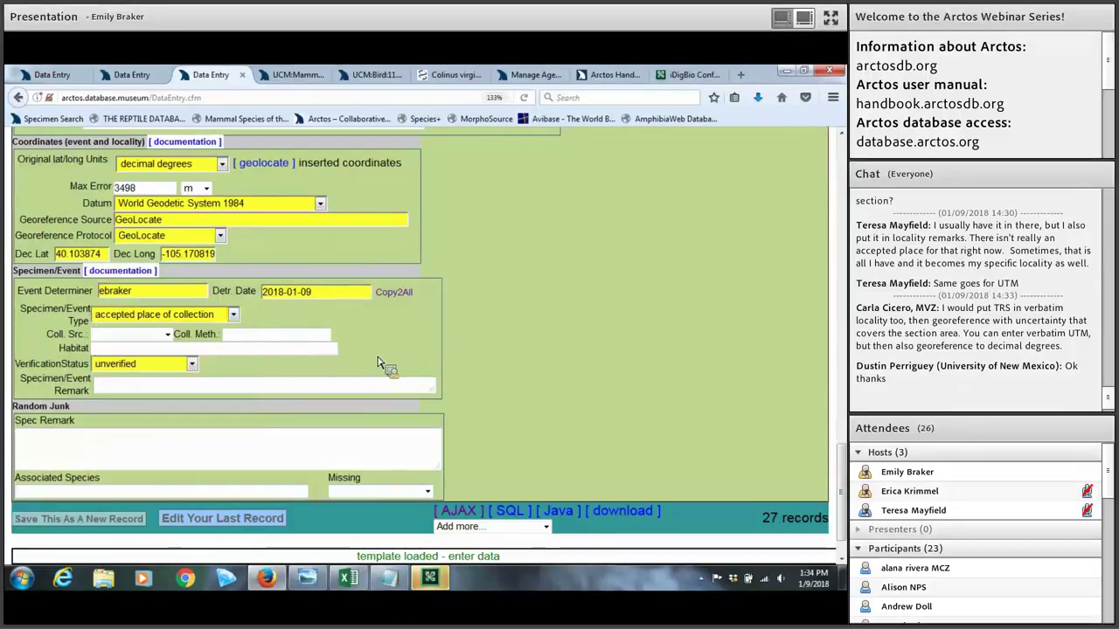
pyautogui.scroll(-1, 288, 341)
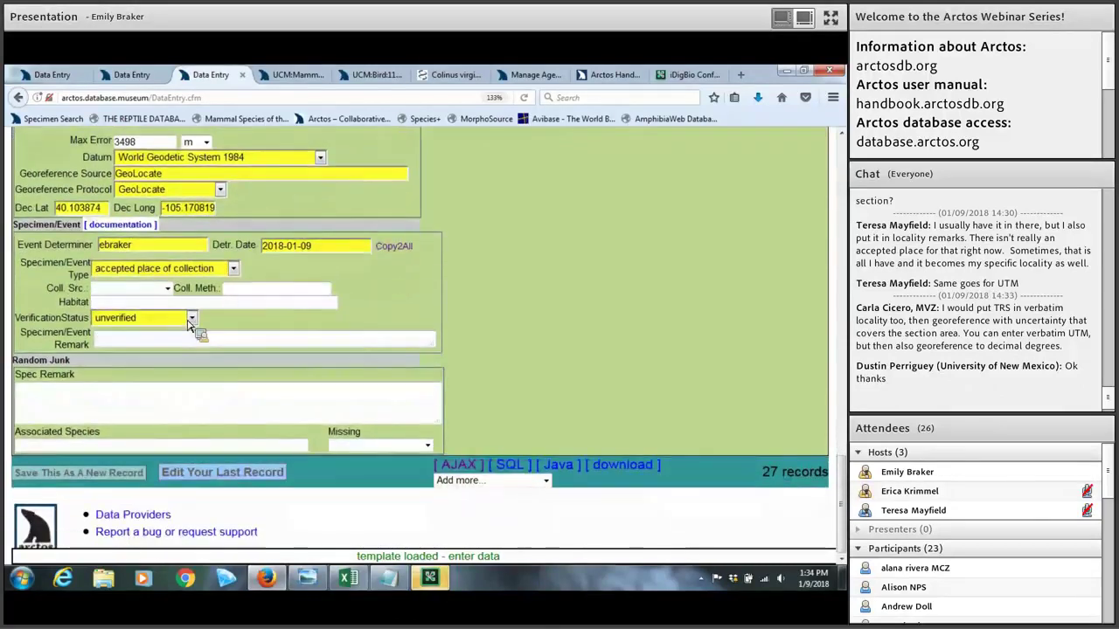
pyautogui.click(190, 320)
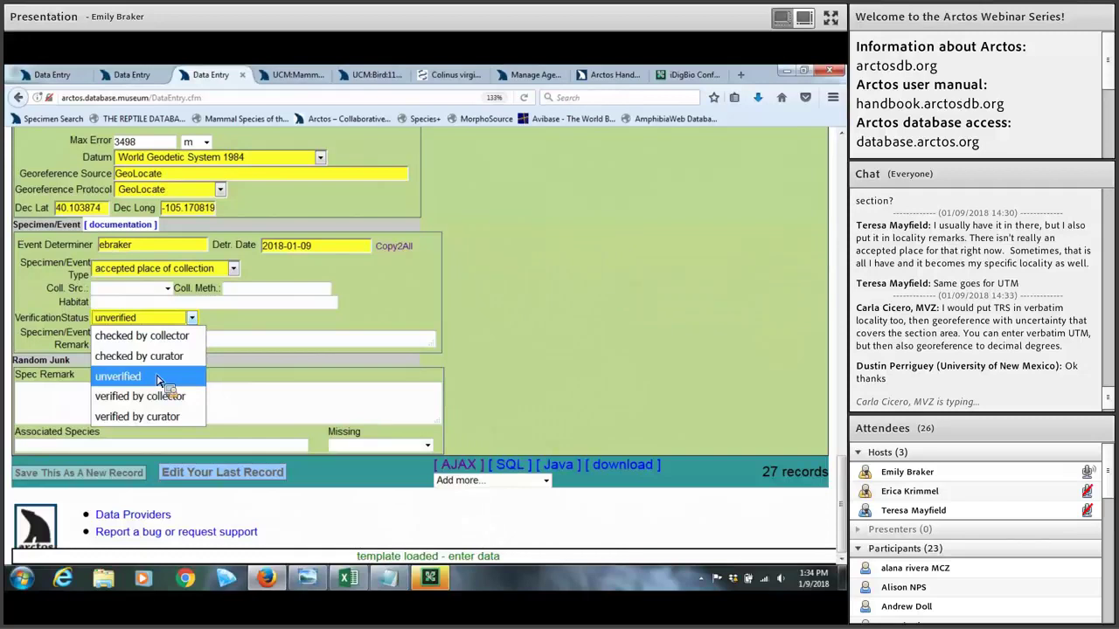
pyautogui.press('Up')
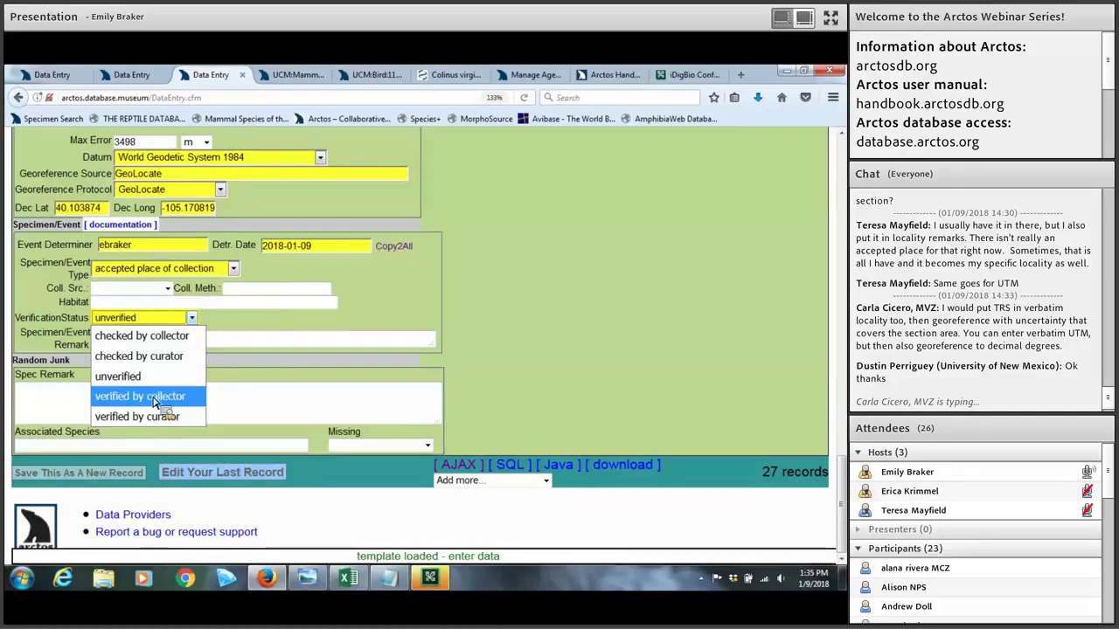
pyautogui.click(279, 342)
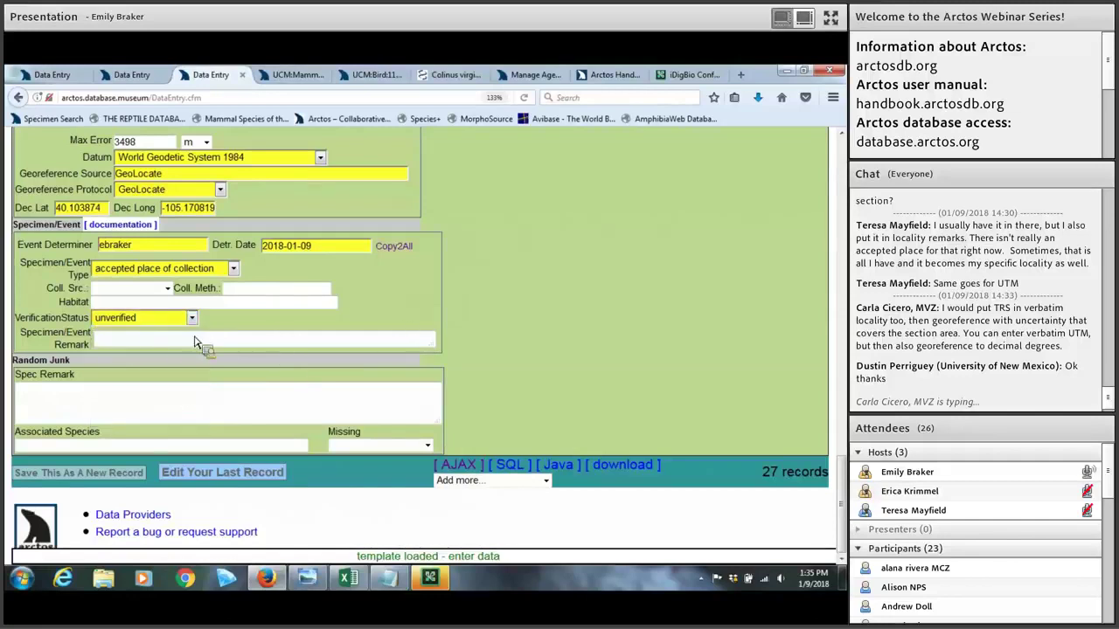
pyautogui.click(122, 345)
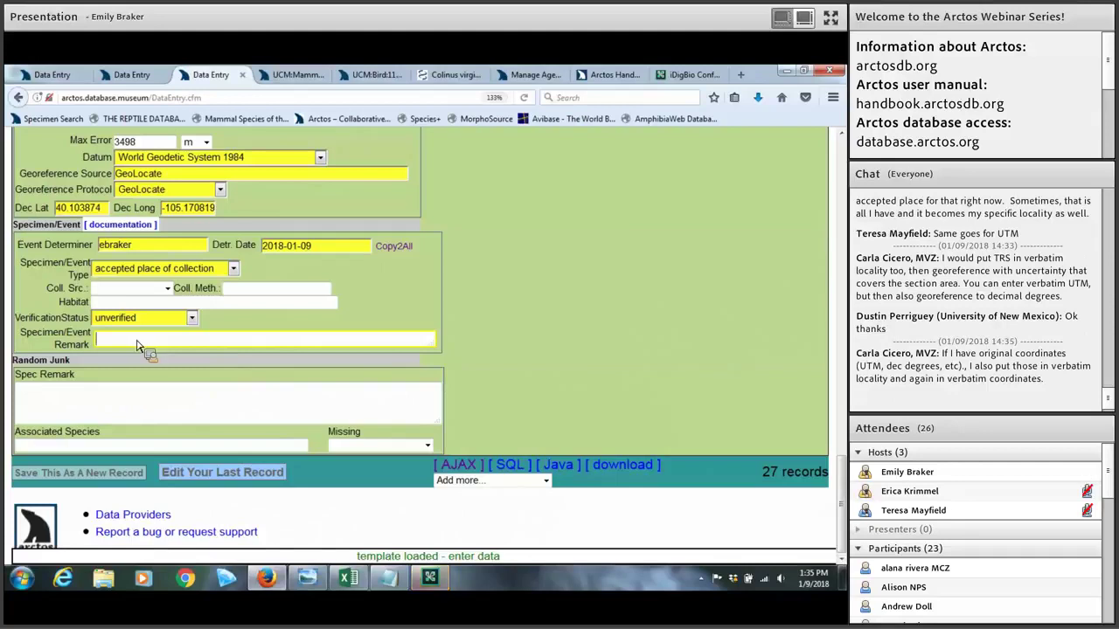
pyautogui.click(56, 400)
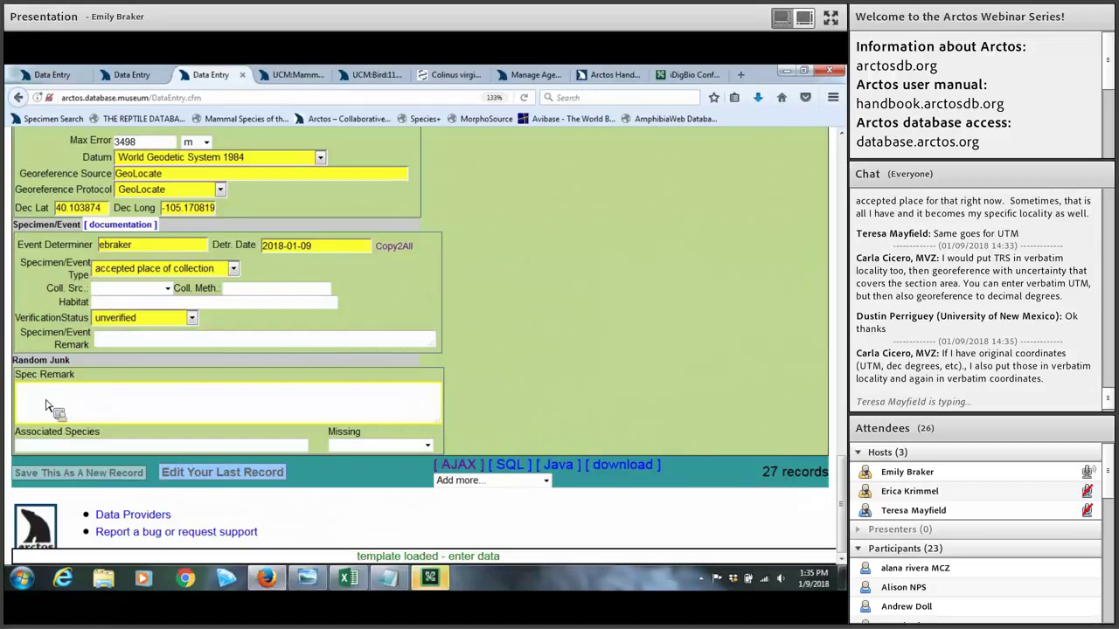
pyautogui.click(48, 448)
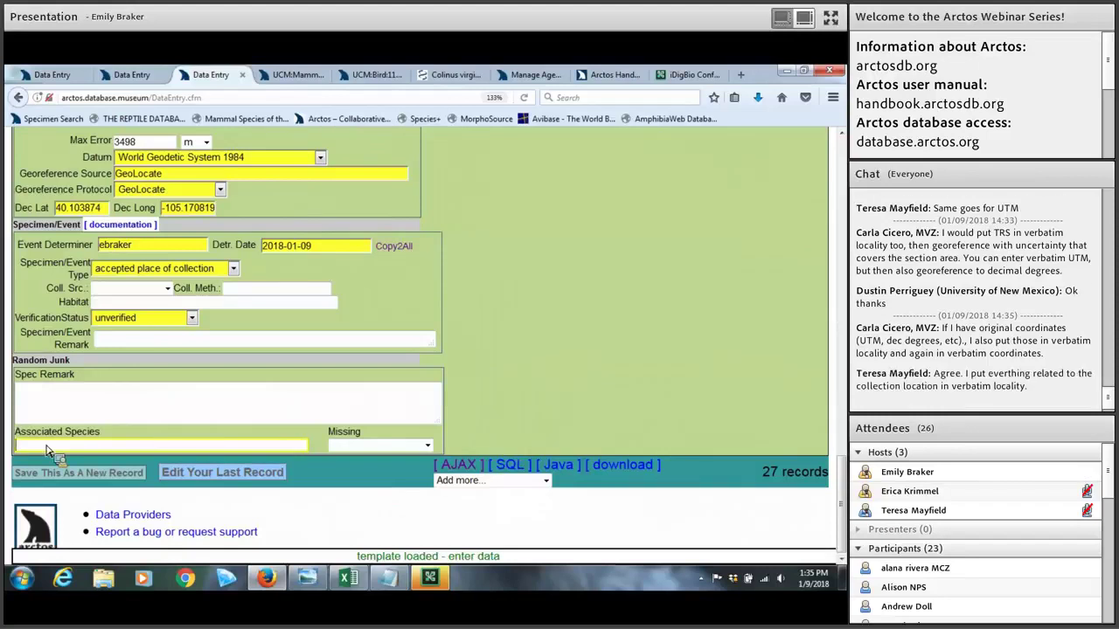
pyautogui.click(366, 447)
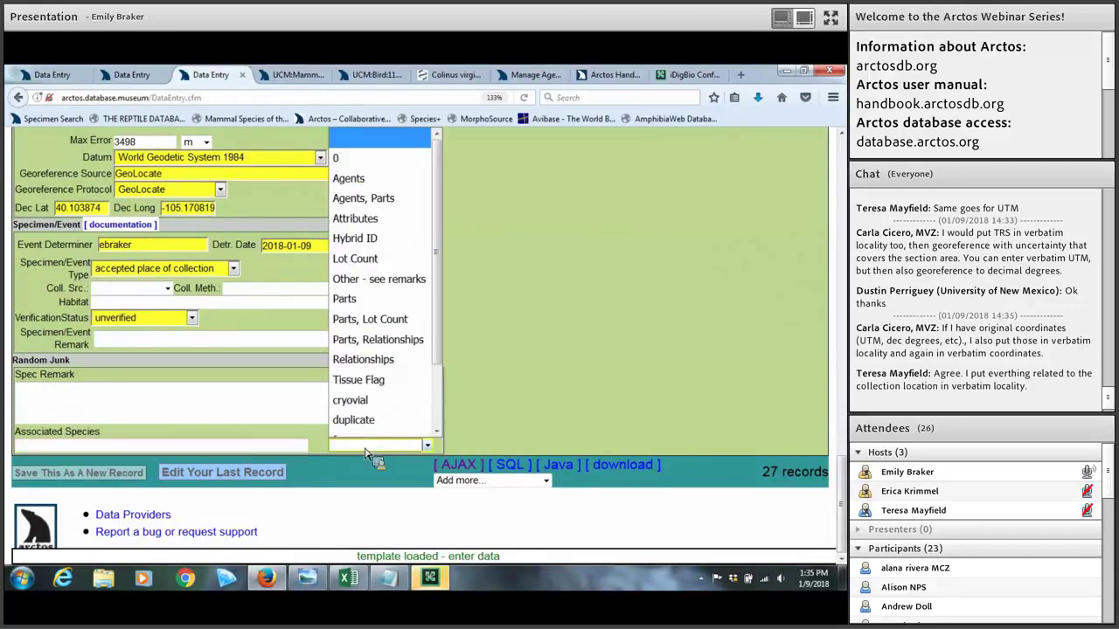
# Step: Leave Missing unset and save the Niwot specimen as a new record, making 28 records
pyautogui.press('f')
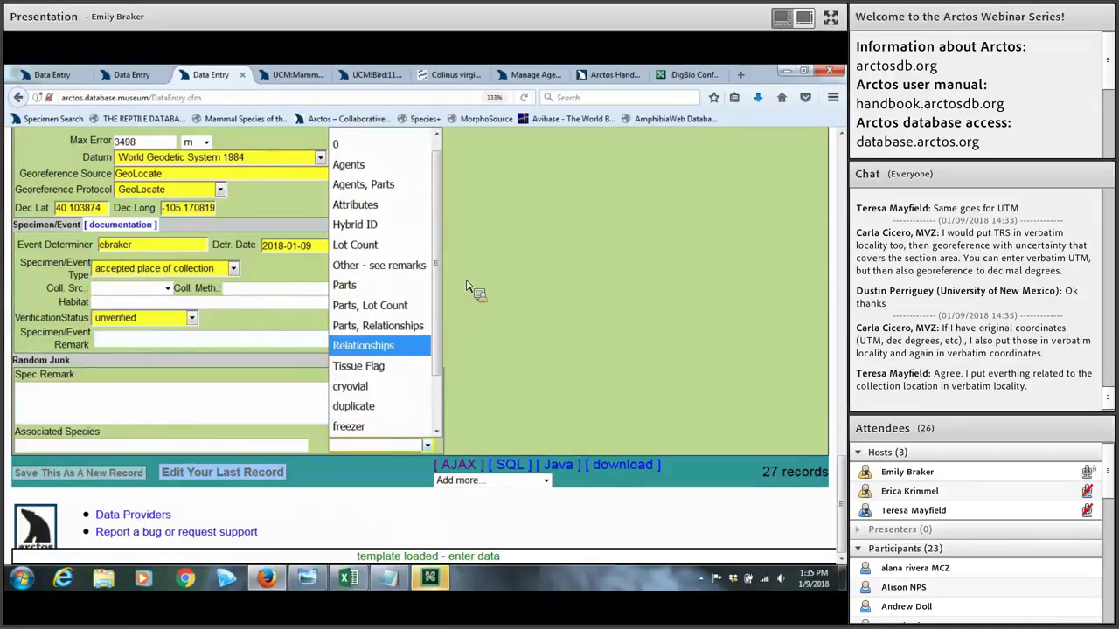
pyautogui.press('Down')
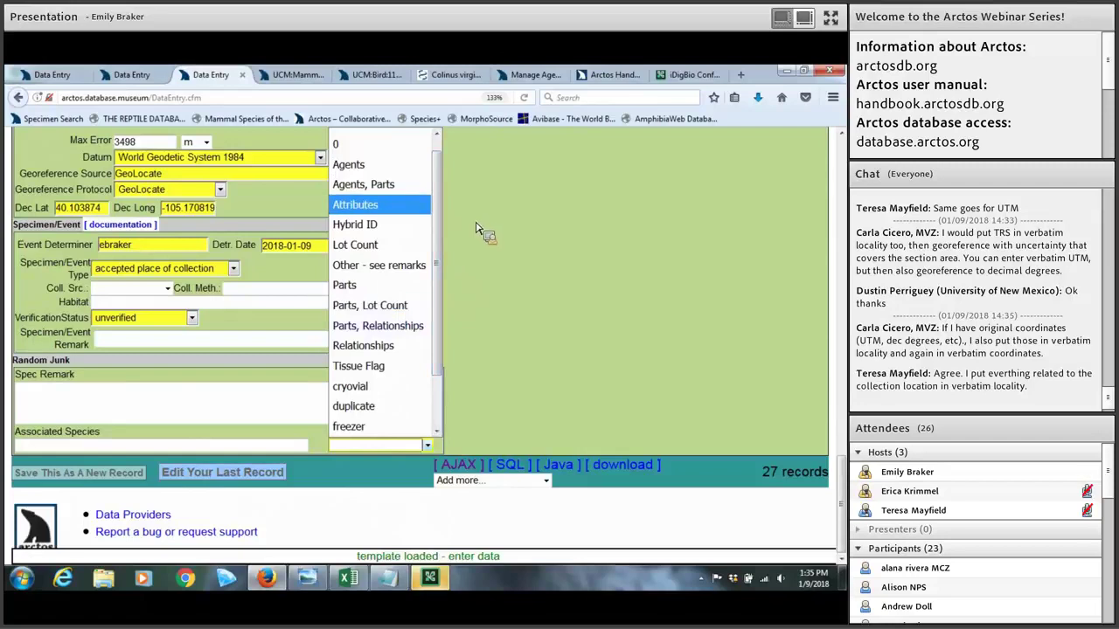
pyautogui.click(475, 228)
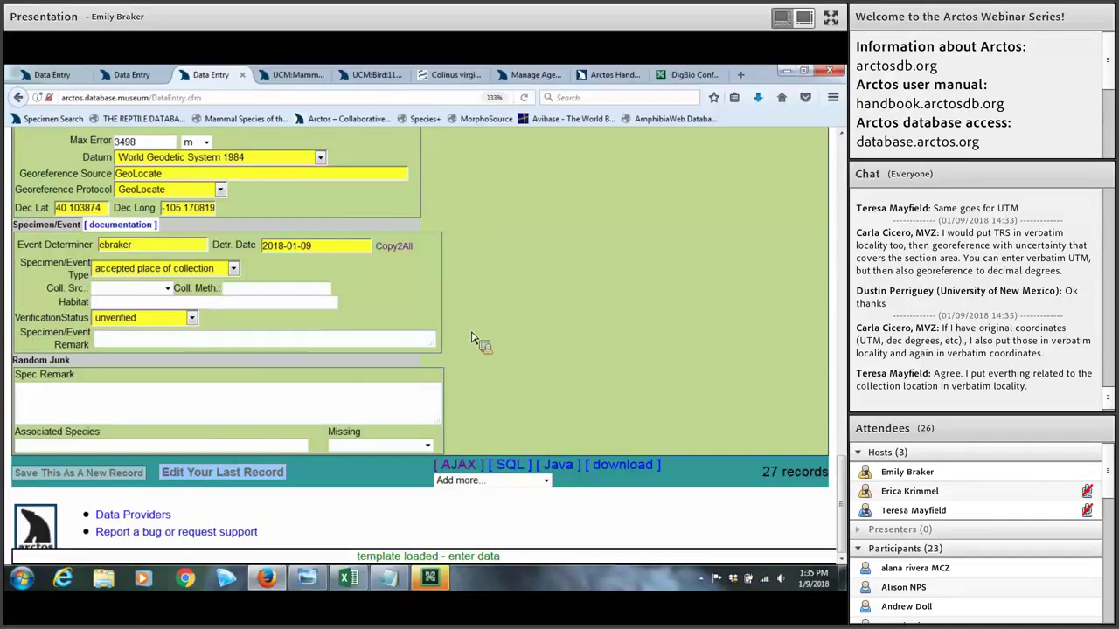
pyautogui.click(77, 473)
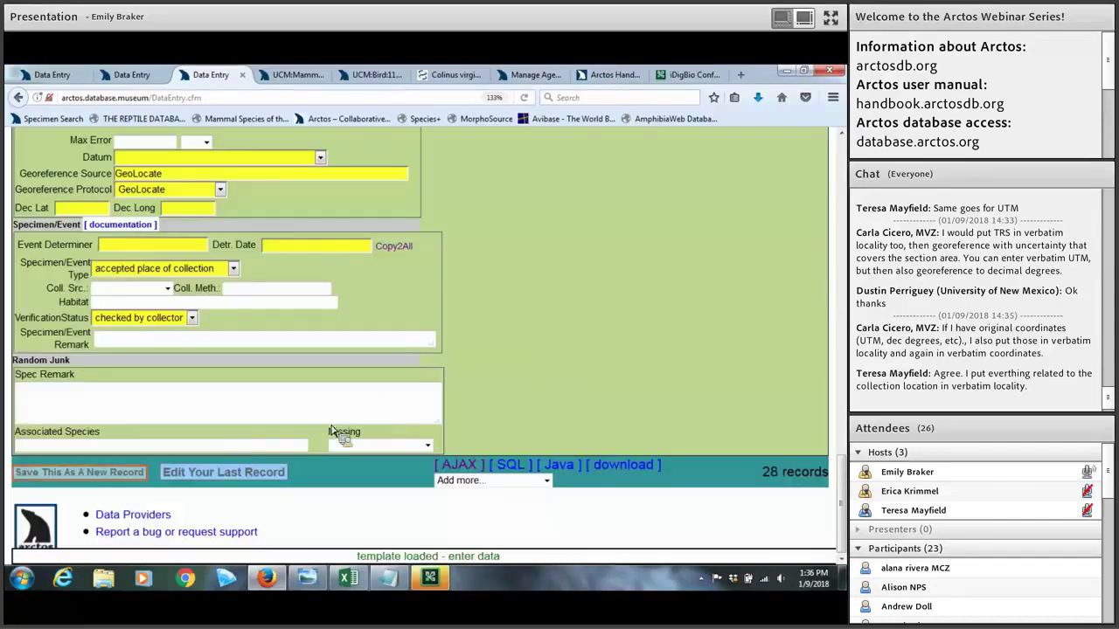
# Step: Scroll through the reloaded blank entry form with its GeoLocate and collector defaults
pyautogui.scroll(2, 341, 458)
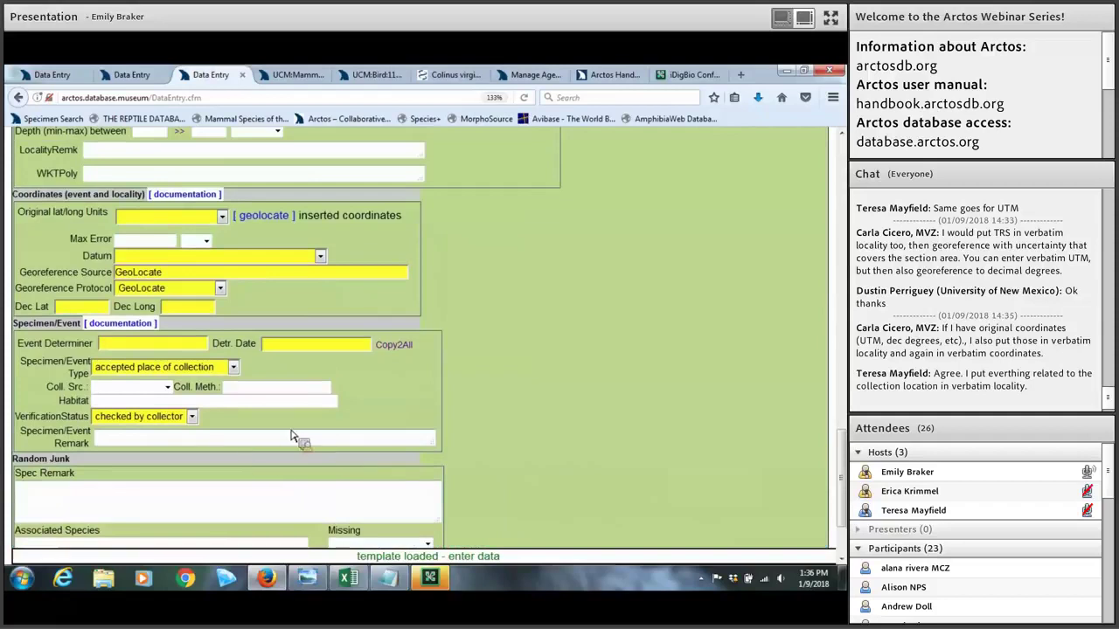
pyautogui.scroll(-2, 341, 437)
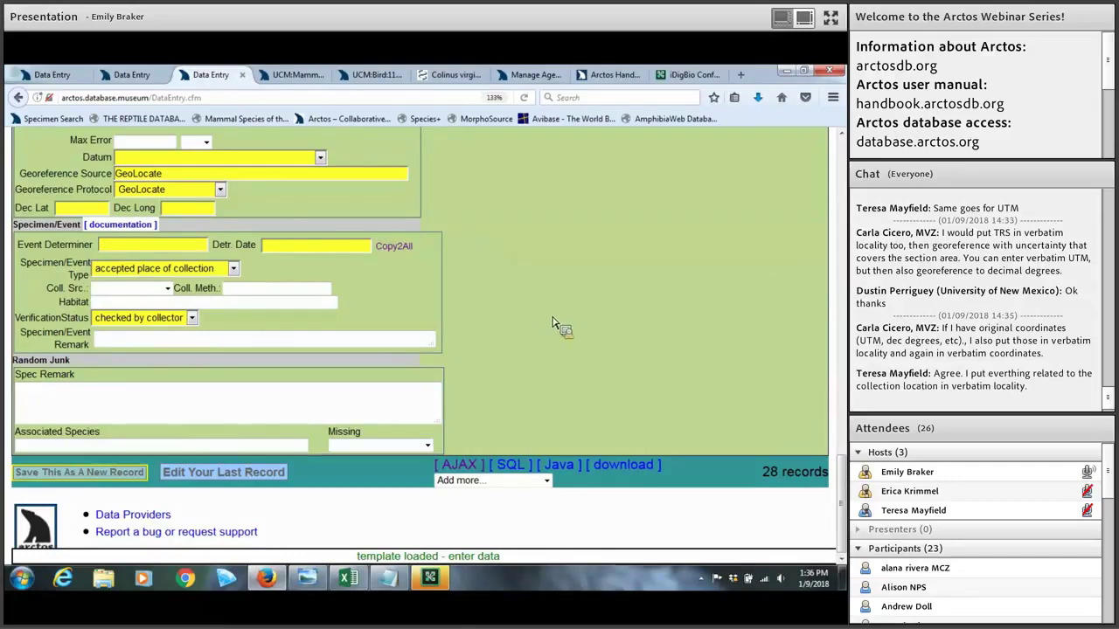
pyautogui.scroll(5, 394, 265)
pyautogui.scroll(5, 539, 311)
pyautogui.scroll(5, 337, 240)
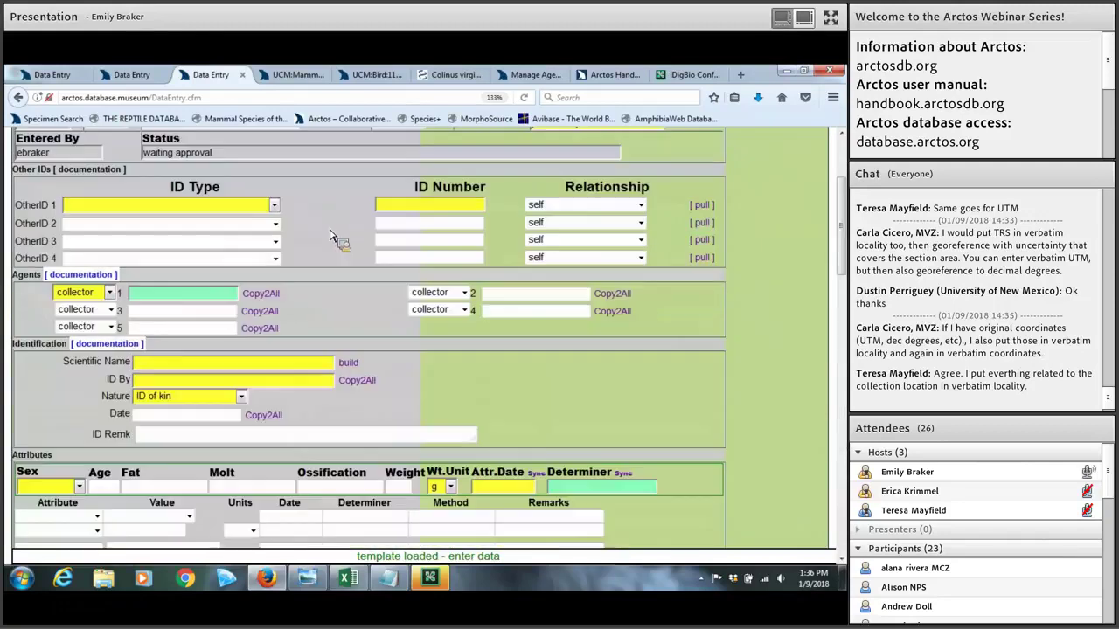
pyautogui.scroll(2, 332, 238)
pyautogui.scroll(-3, 472, 292)
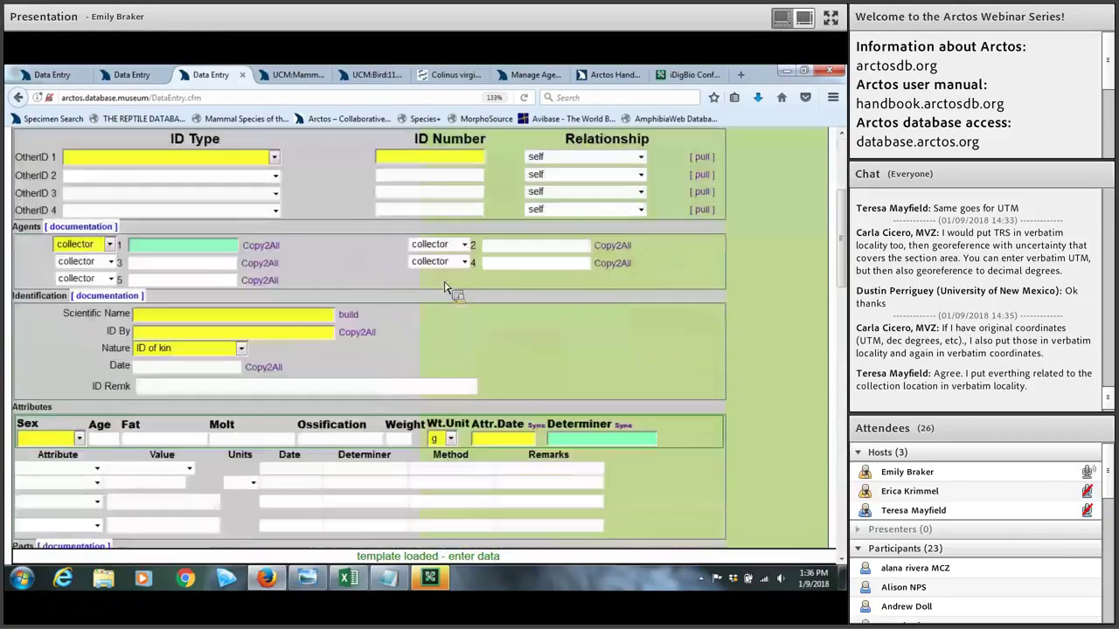
pyautogui.scroll(-1, 488, 287)
pyautogui.scroll(-1, 487, 287)
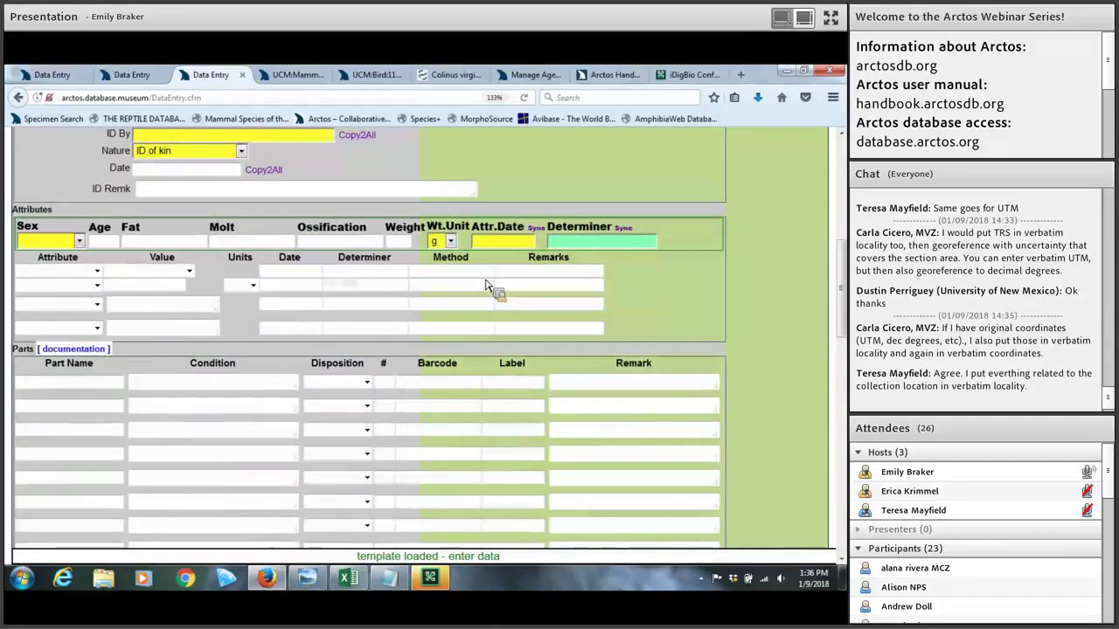
pyautogui.scroll(-1, 488, 287)
pyautogui.scroll(-1, 488, 267)
pyautogui.scroll(-3, 490, 268)
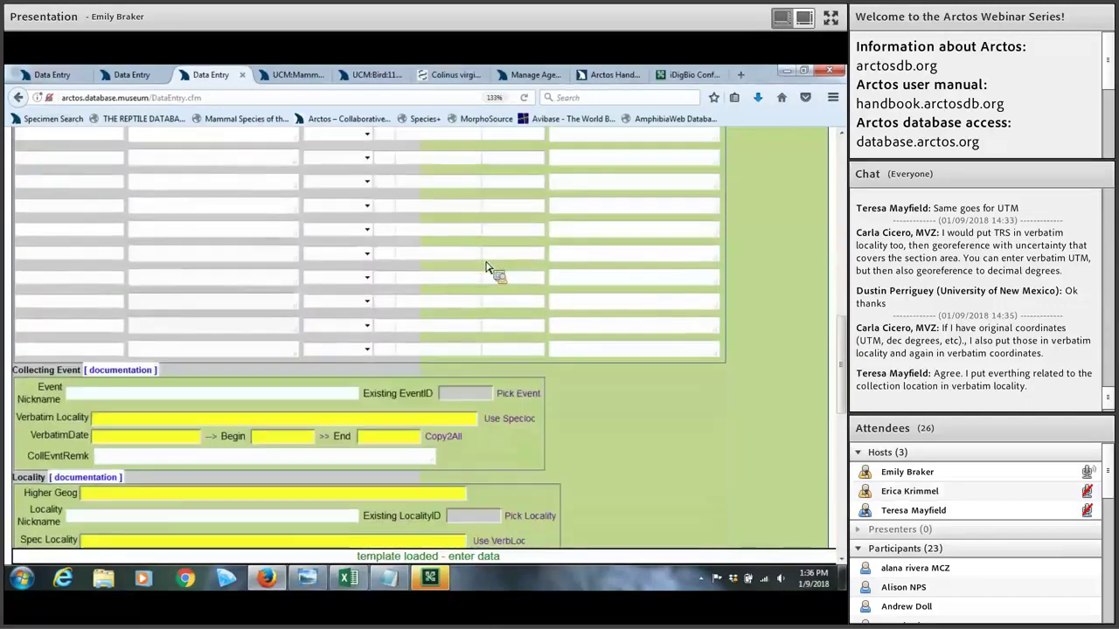
pyautogui.scroll(-7, 564, 294)
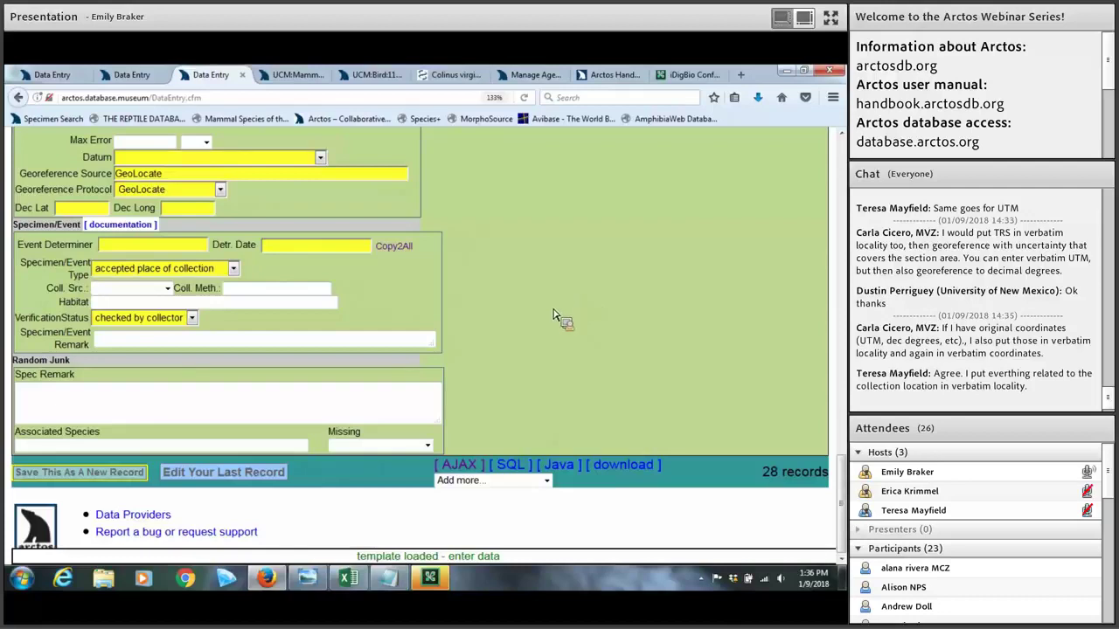
# Step: Show the staged records in the AJAX grid, zoomed out and scrolled to reveal more columns
pyautogui.click(457, 466)
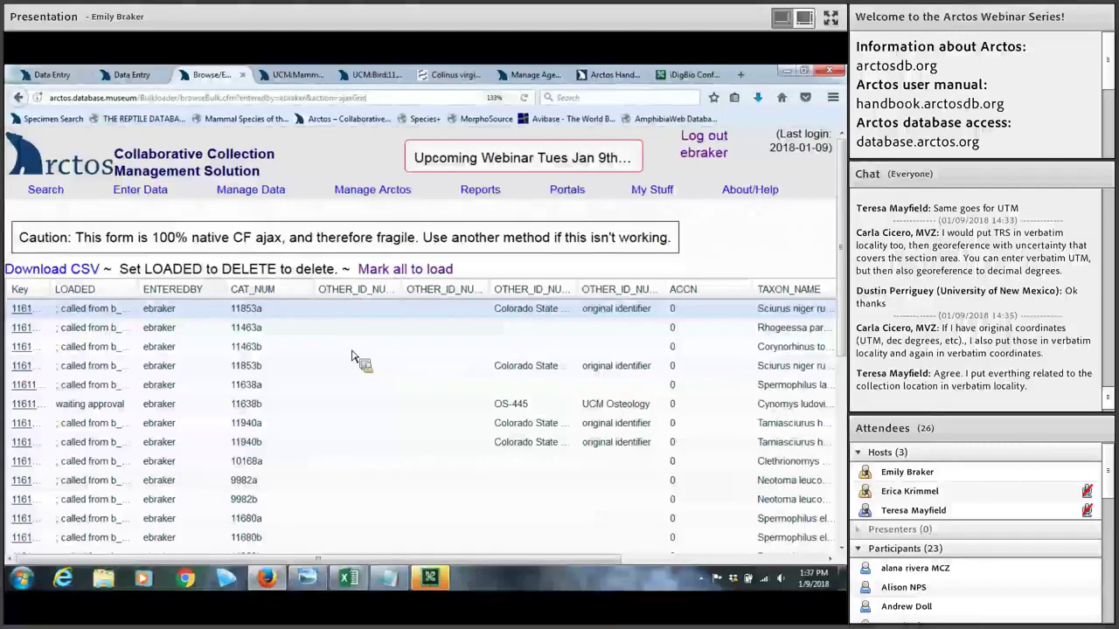
pyautogui.hotkey('ctrl', '-')
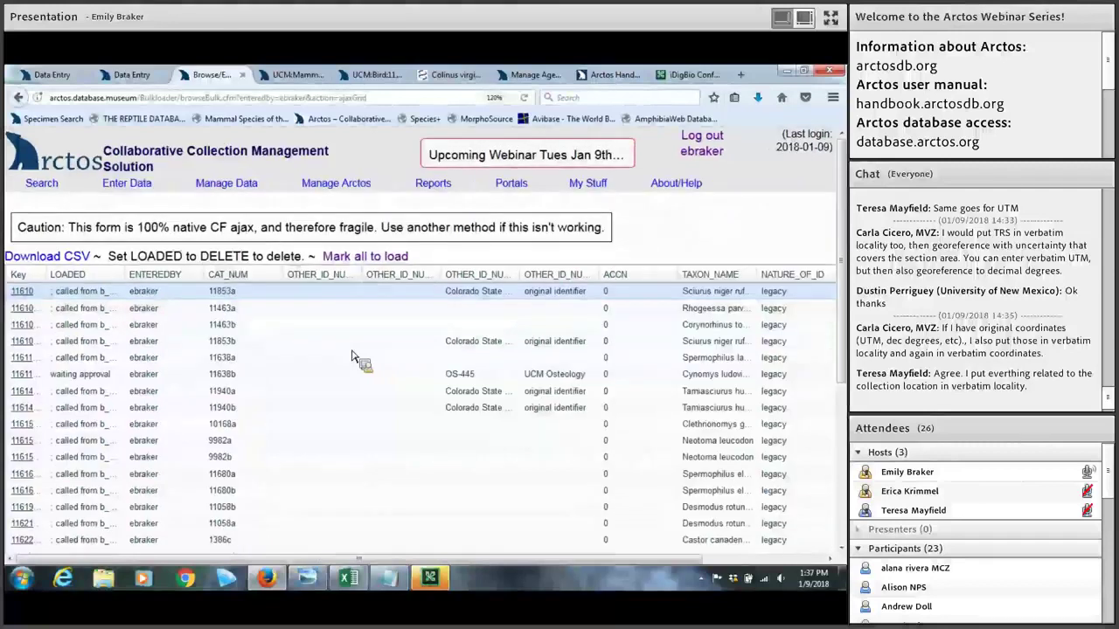
pyautogui.hotkey('ctrl', '-')
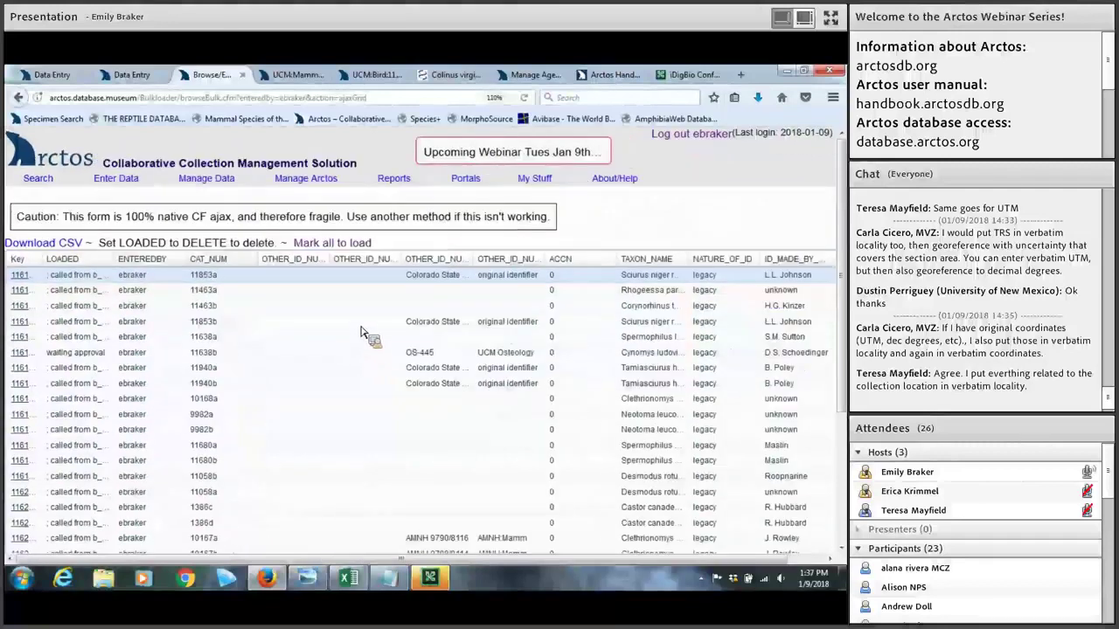
pyautogui.scroll(-3, 367, 325)
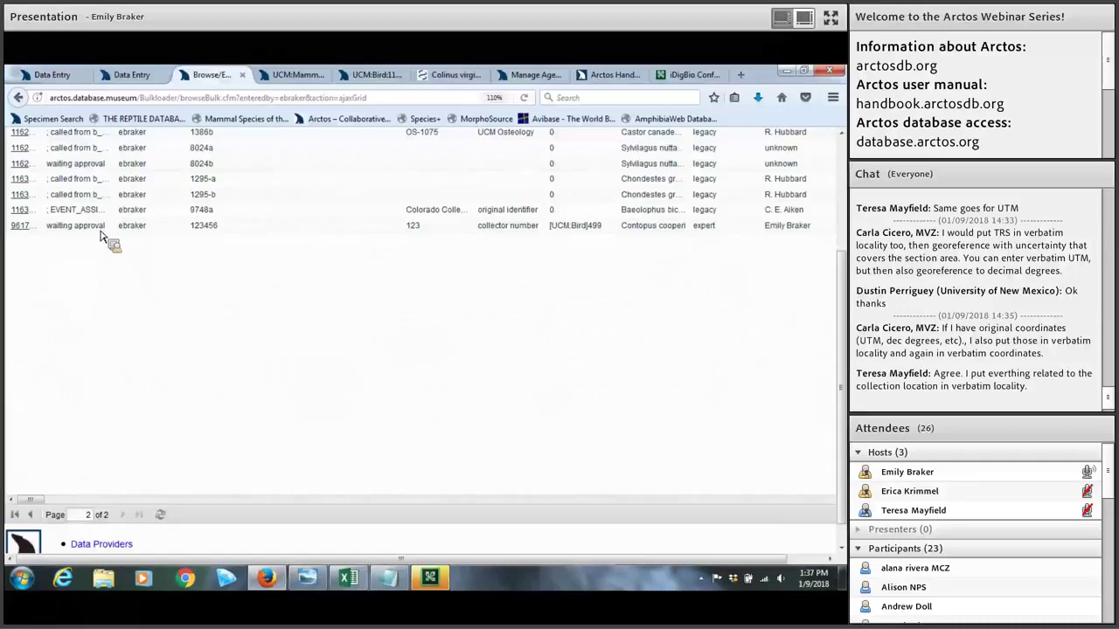
pyautogui.moveTo(41, 505); pyautogui.dragTo(68, 506)
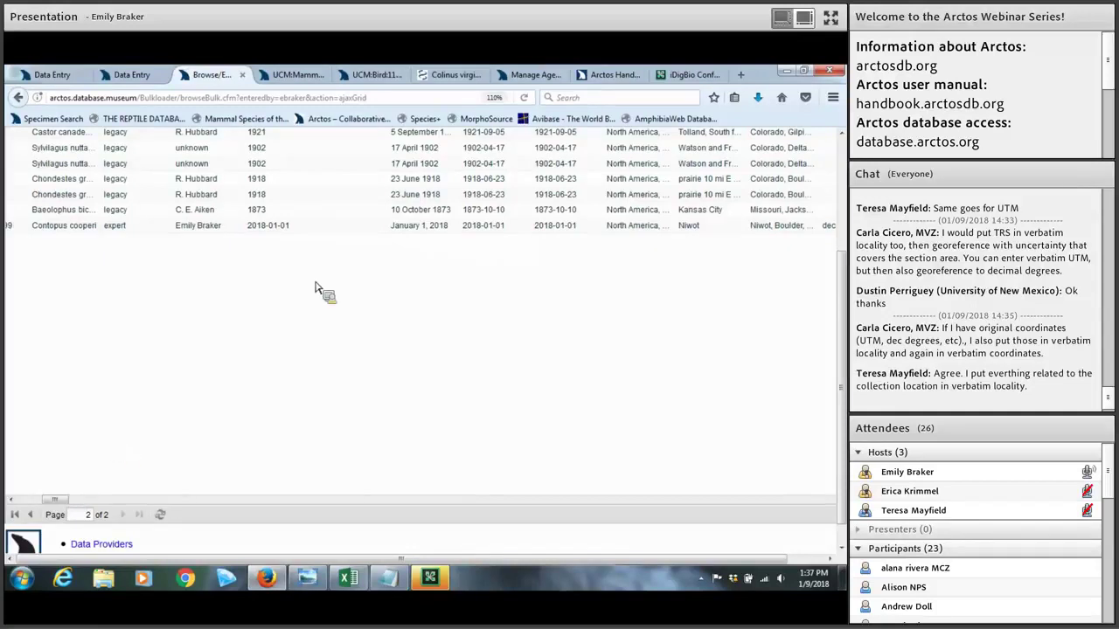
# Step: Change the Contopus cooperi row's date from 'January 1, 2018' to 'January 2, 2018'
pyautogui.doubleClick(426, 229)
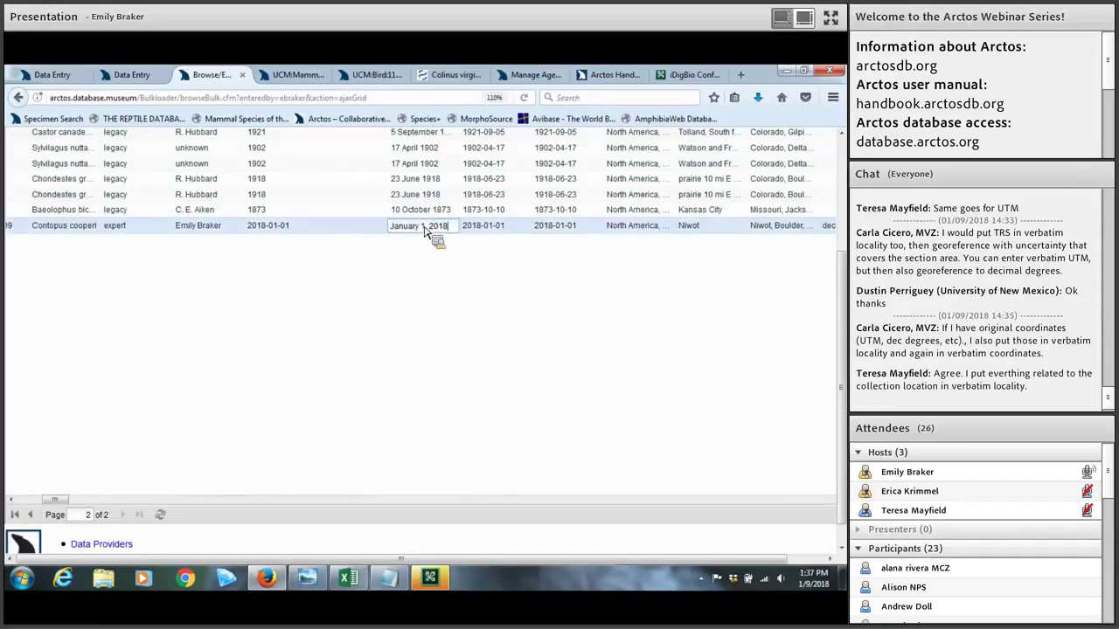
pyautogui.write('2')
pyautogui.press('Return')
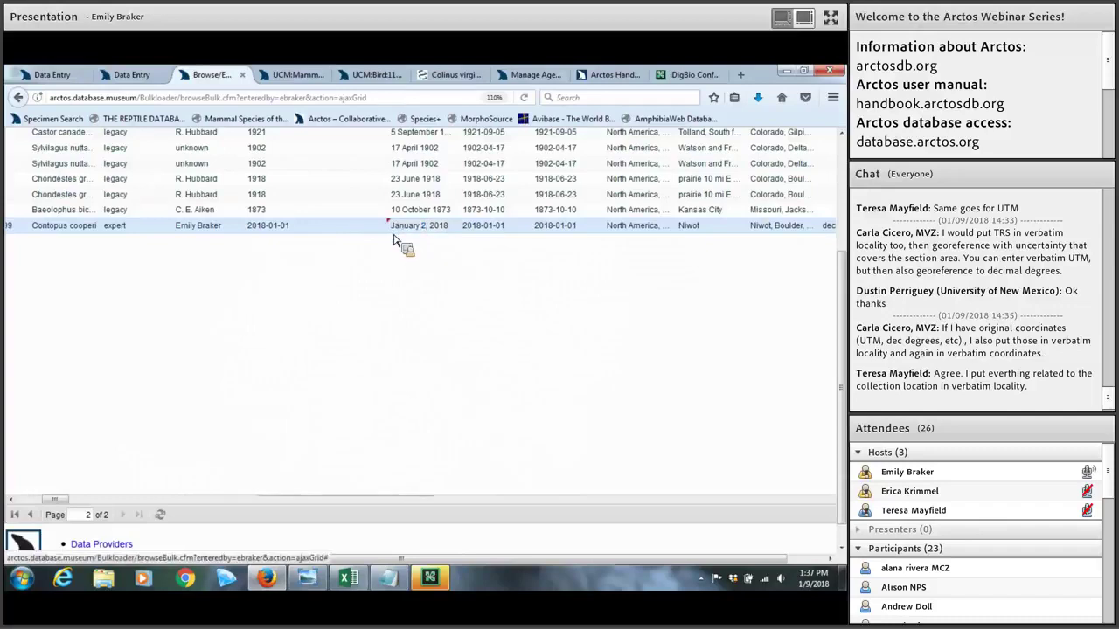
pyautogui.moveTo(66, 500); pyautogui.dragTo(37, 500)
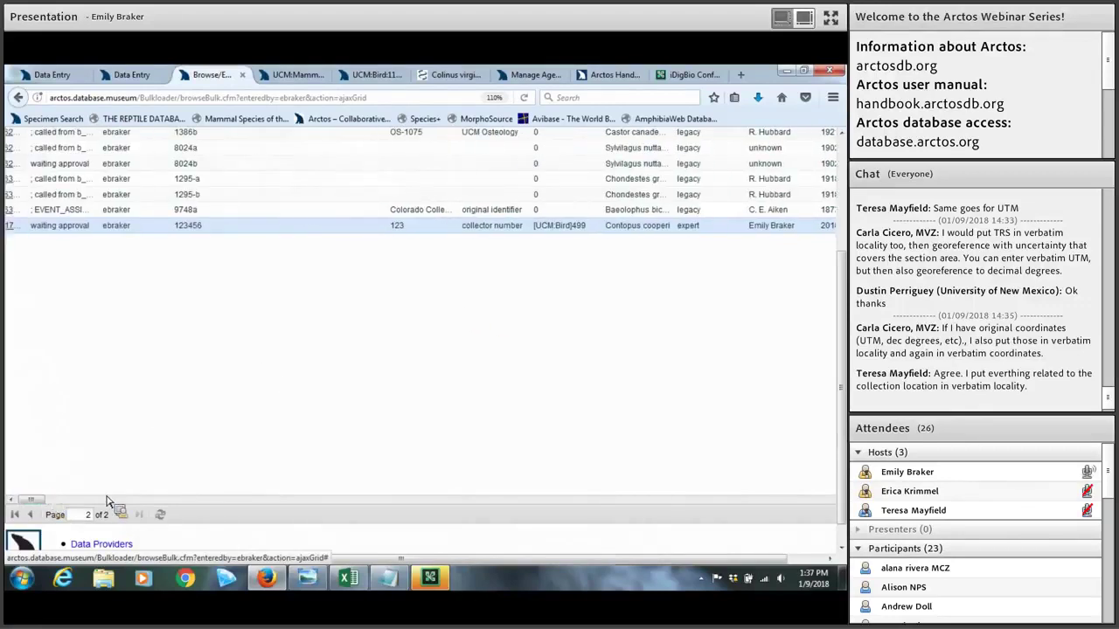
pyautogui.moveTo(36, 500)
pyautogui.mouseDown()
pyautogui.moveTo(113, 509)
pyautogui.moveTo(28, 499)
pyautogui.mouseUp()
# Step: Mark all staged records to load, then check page 2 of 2 shows LOADED blank
pyautogui.scroll(3, 162, 411)
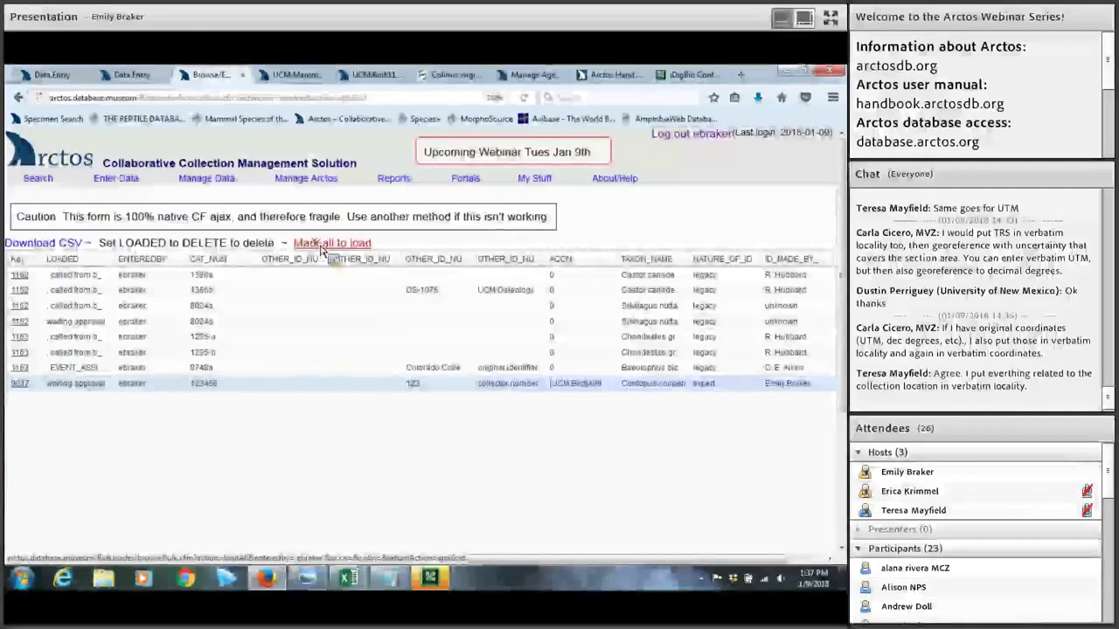
pyautogui.click(322, 244)
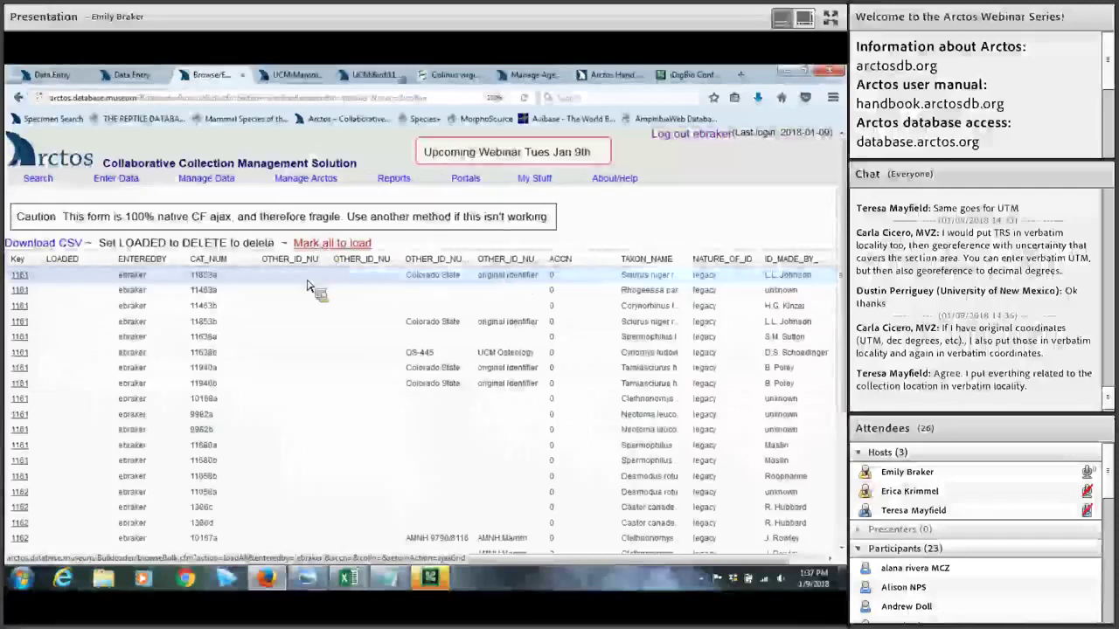
pyautogui.scroll(-4, 164, 447)
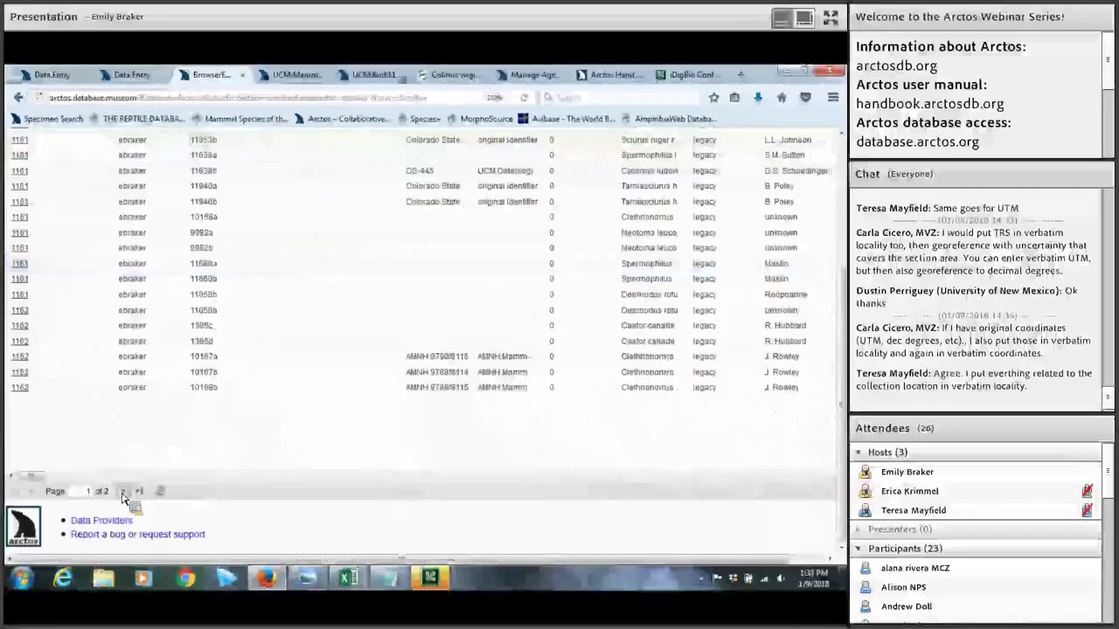
pyautogui.click(123, 492)
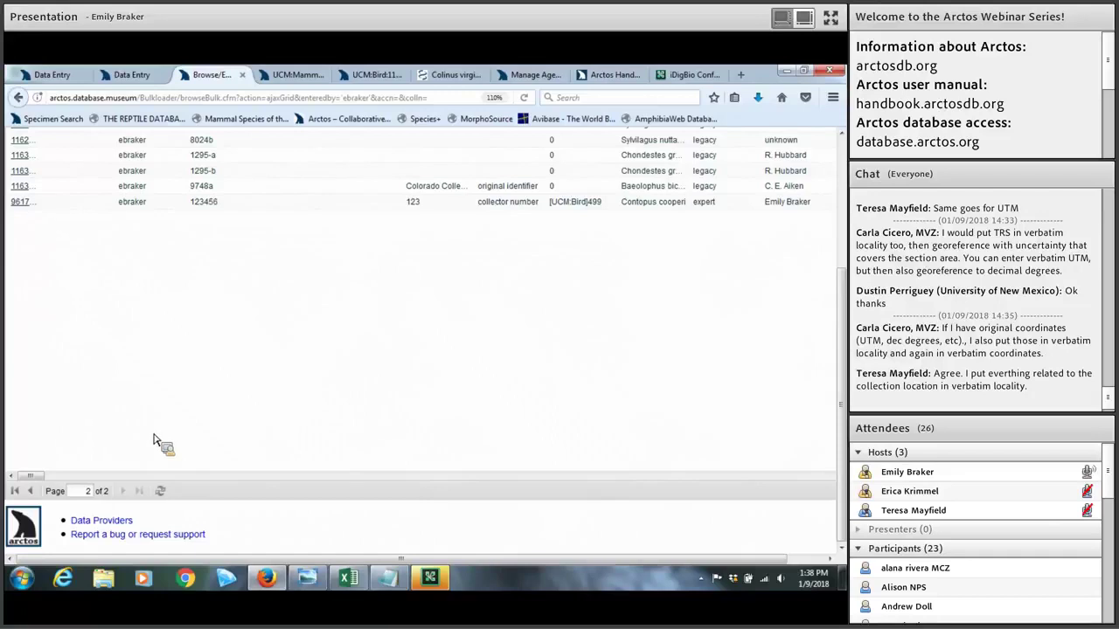
pyautogui.scroll(2, 156, 435)
pyautogui.scroll(2, 159, 437)
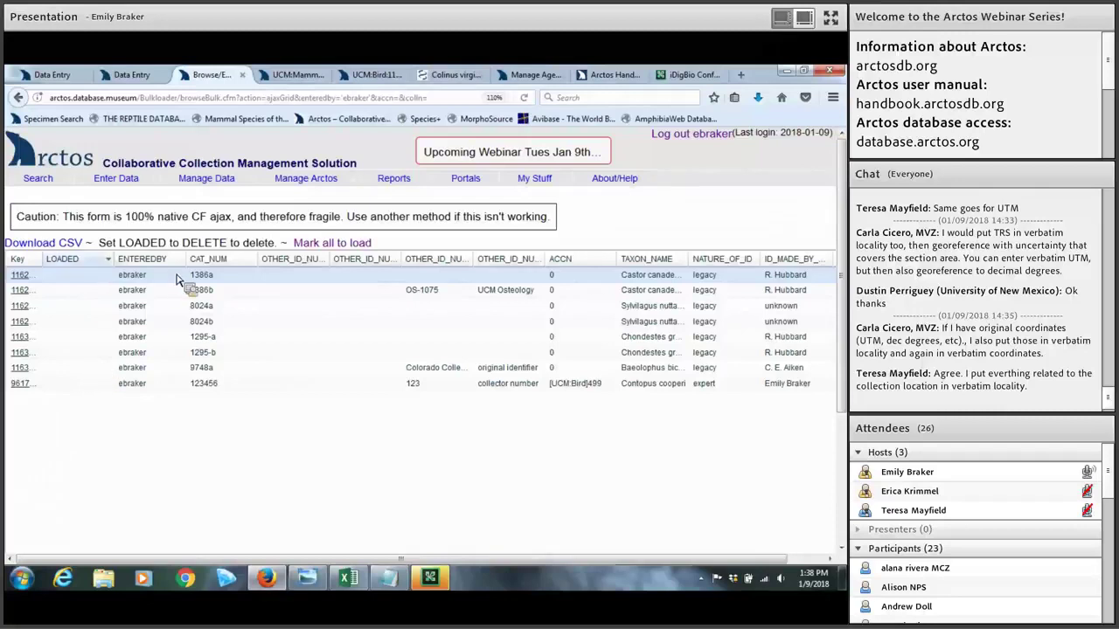
pyautogui.click(218, 295)
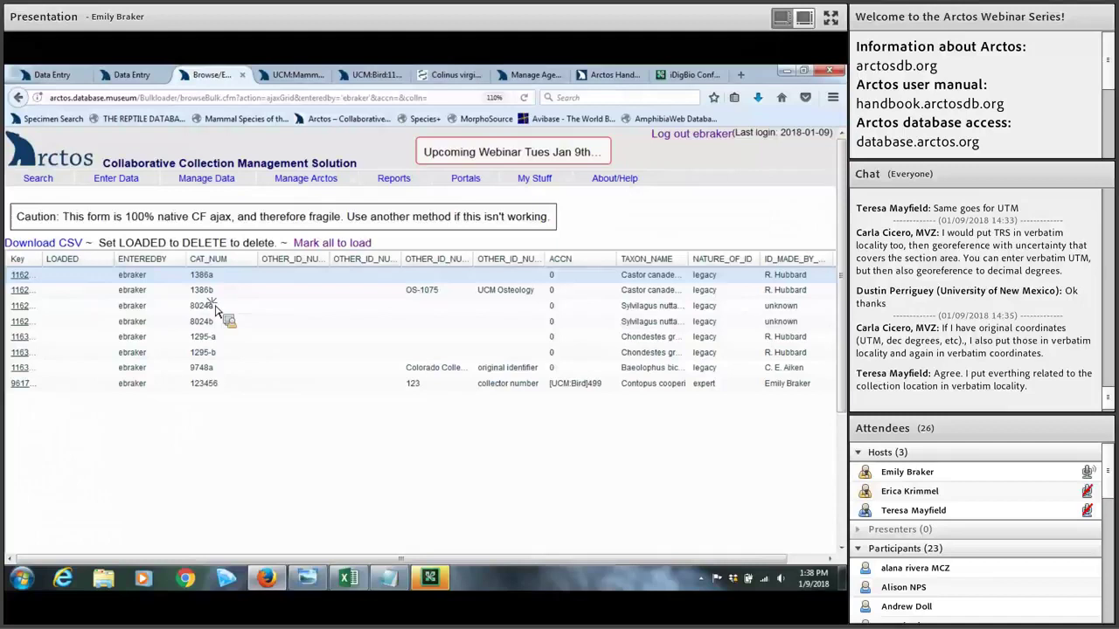
pyautogui.click(219, 322)
pyautogui.click(226, 344)
pyautogui.click(225, 320)
pyautogui.click(225, 307)
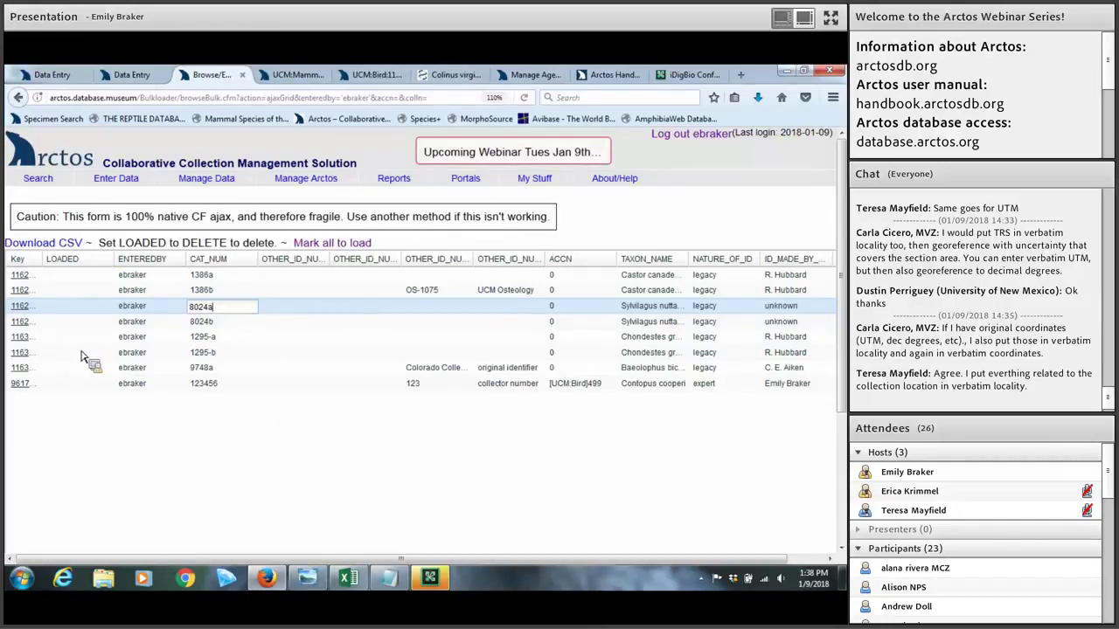
pyautogui.scroll(-2, 105, 332)
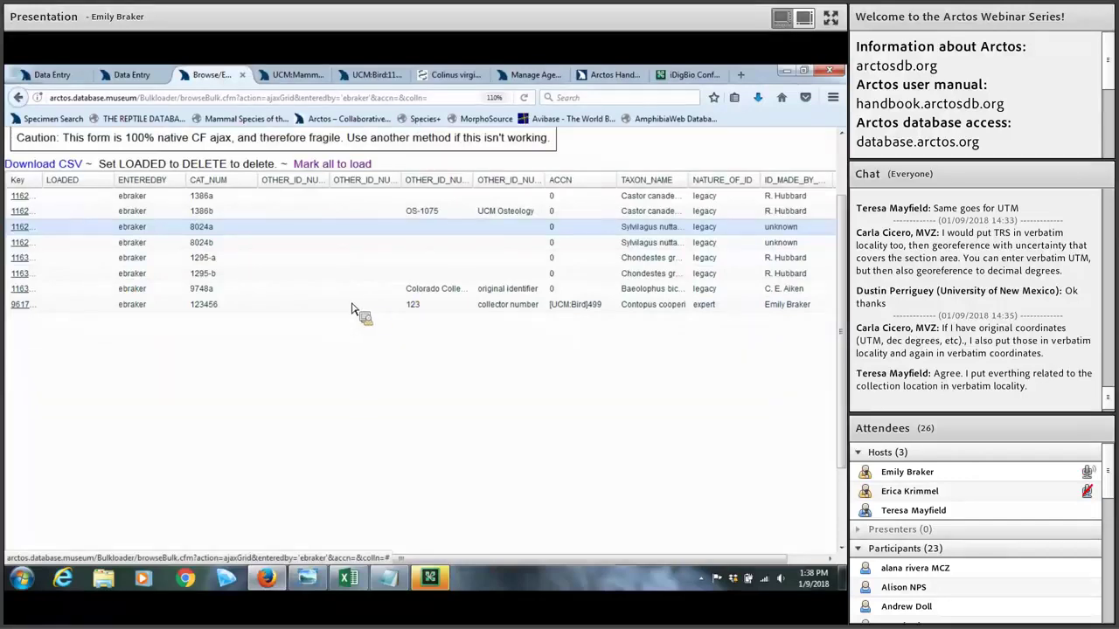
pyautogui.scroll(2, 249, 243)
# Step: Open Bulkloader Browse and Edit, filtered by another user in the Entered By list
pyautogui.moveTo(128, 179)
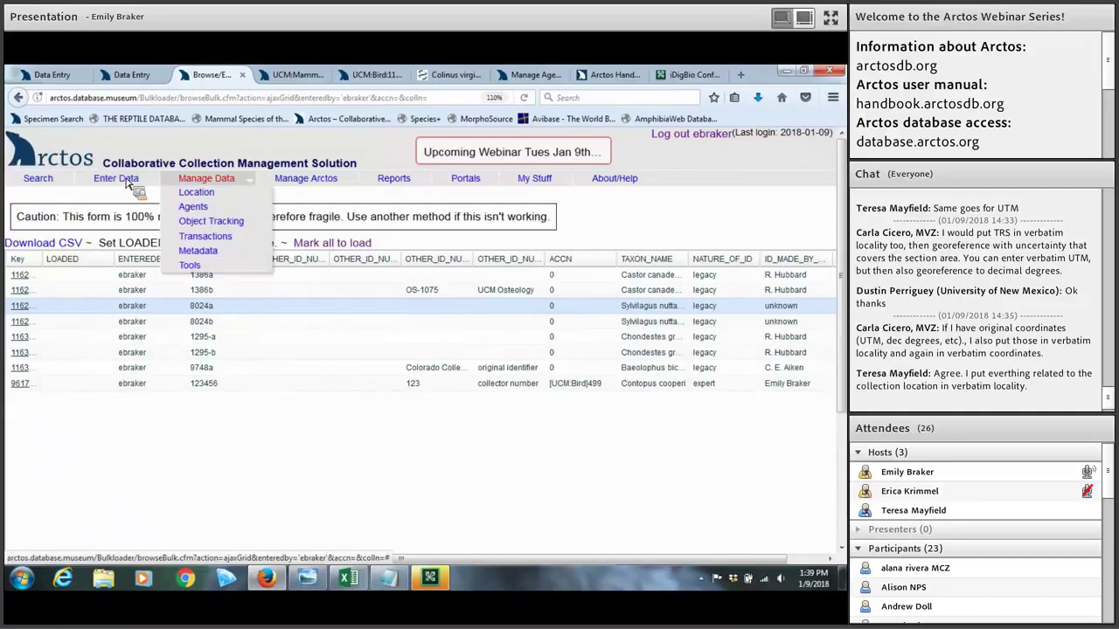
pyautogui.moveTo(123, 213)
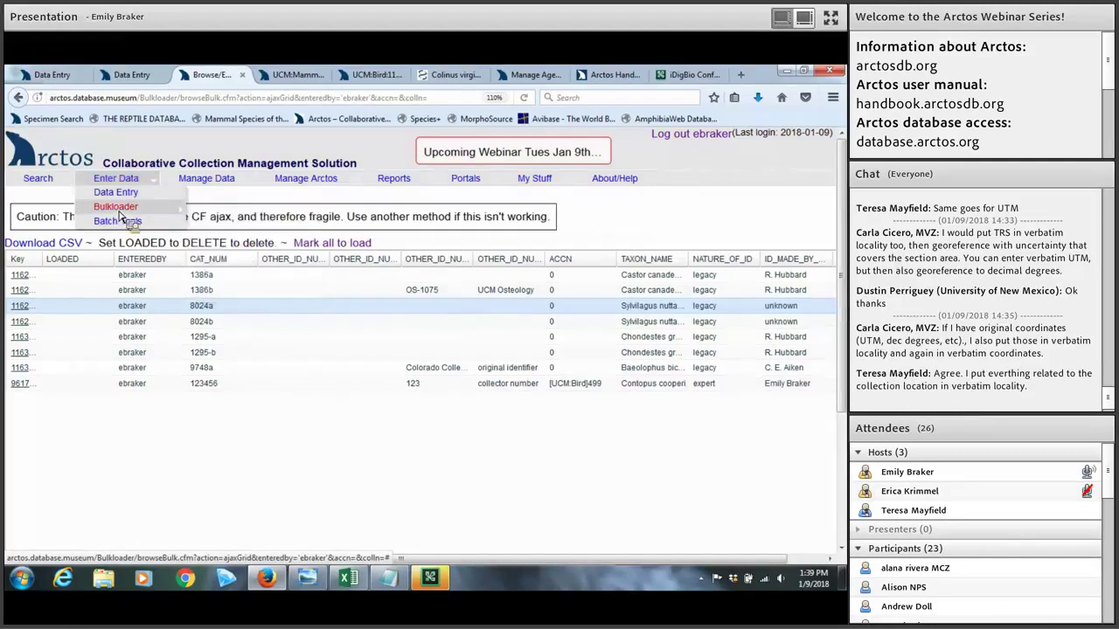
pyautogui.click(233, 298)
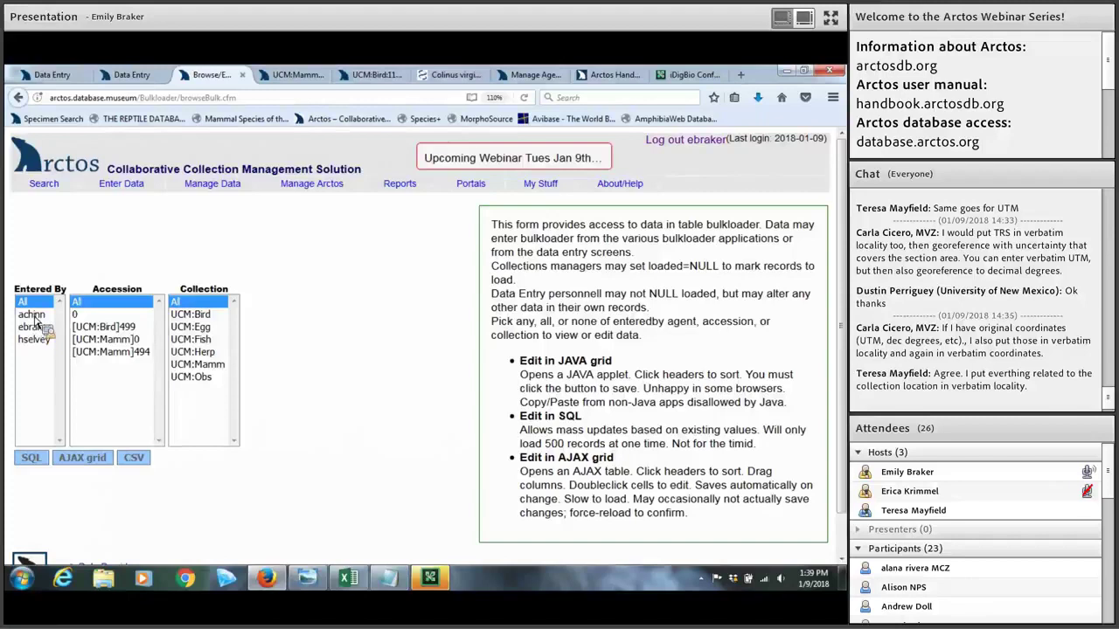
pyautogui.click(35, 318)
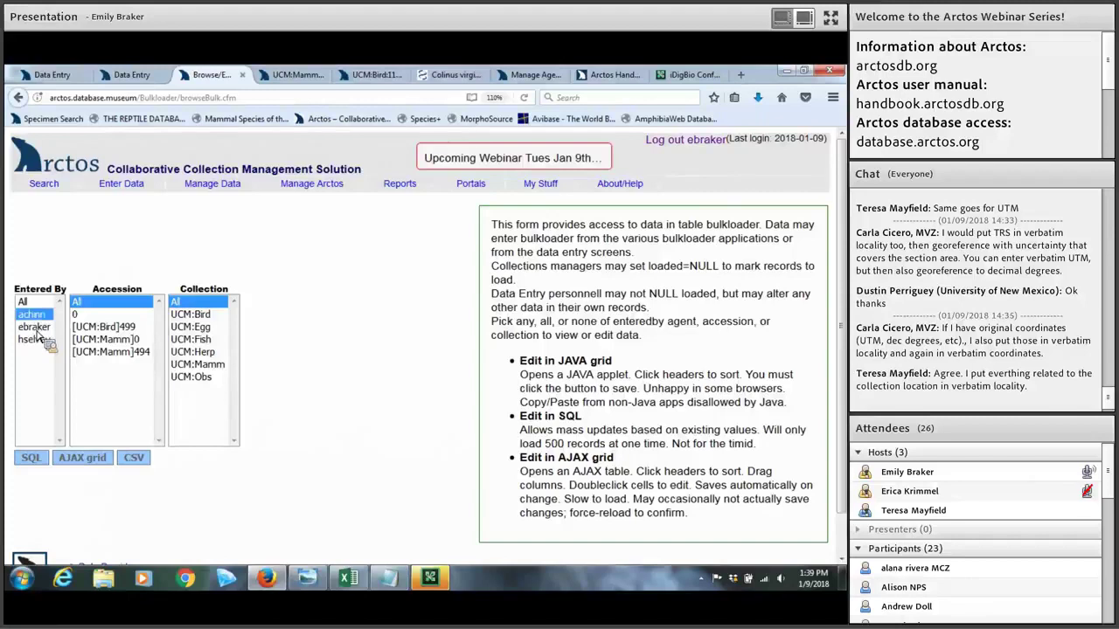
pyautogui.click(85, 461)
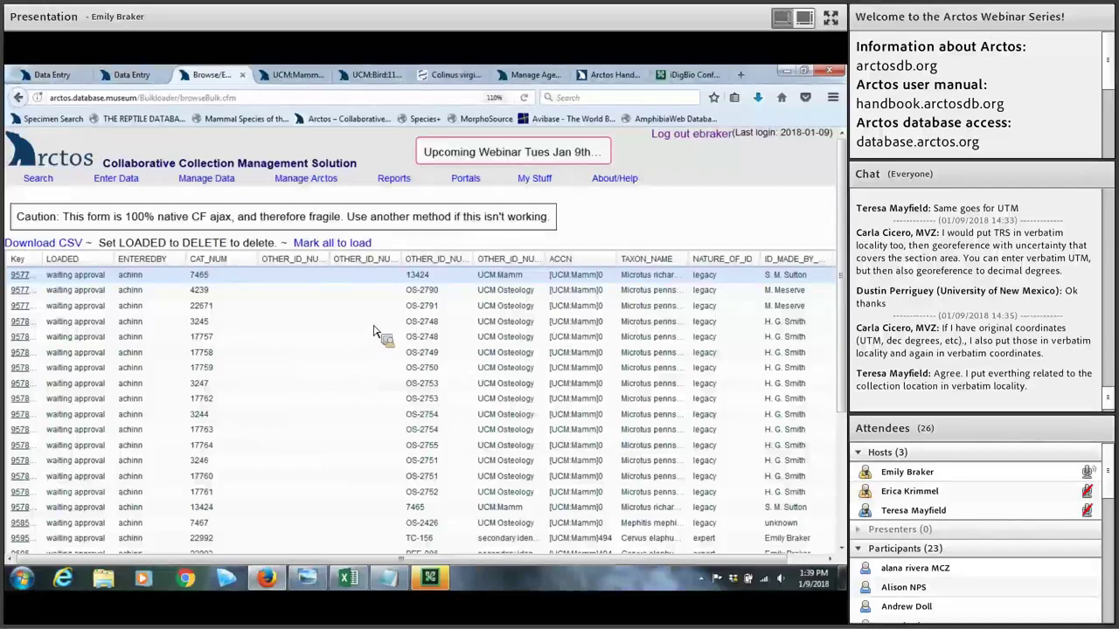
# Step: Scroll through the other user's waiting-approval records, from Microtus down to Crocuta crocuta
pyautogui.scroll(-2, 373, 332)
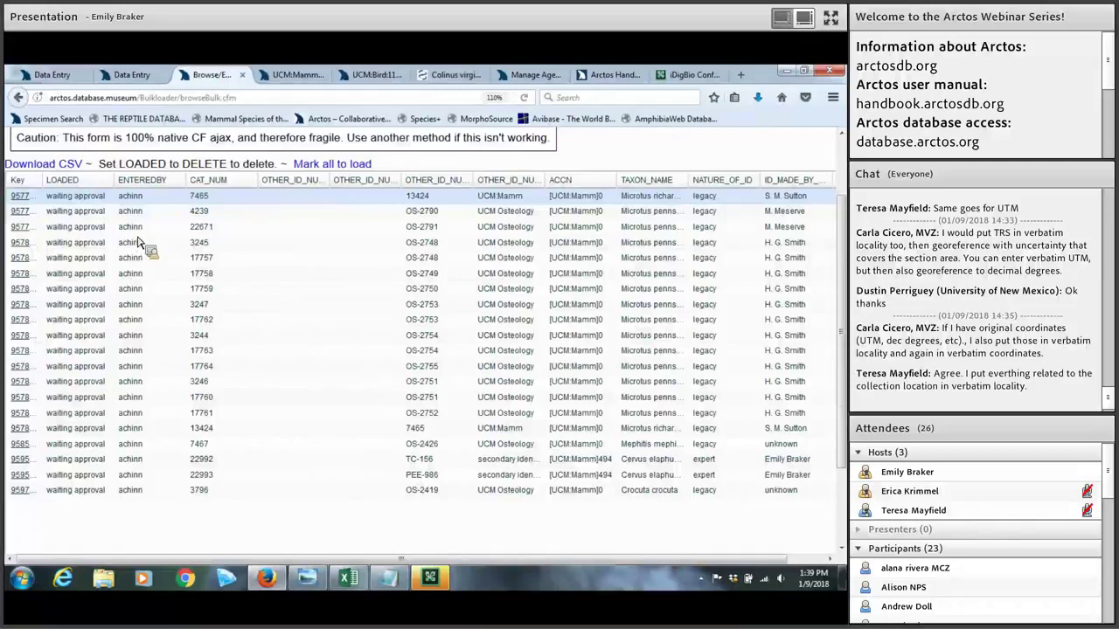
pyautogui.scroll(-3, 138, 245)
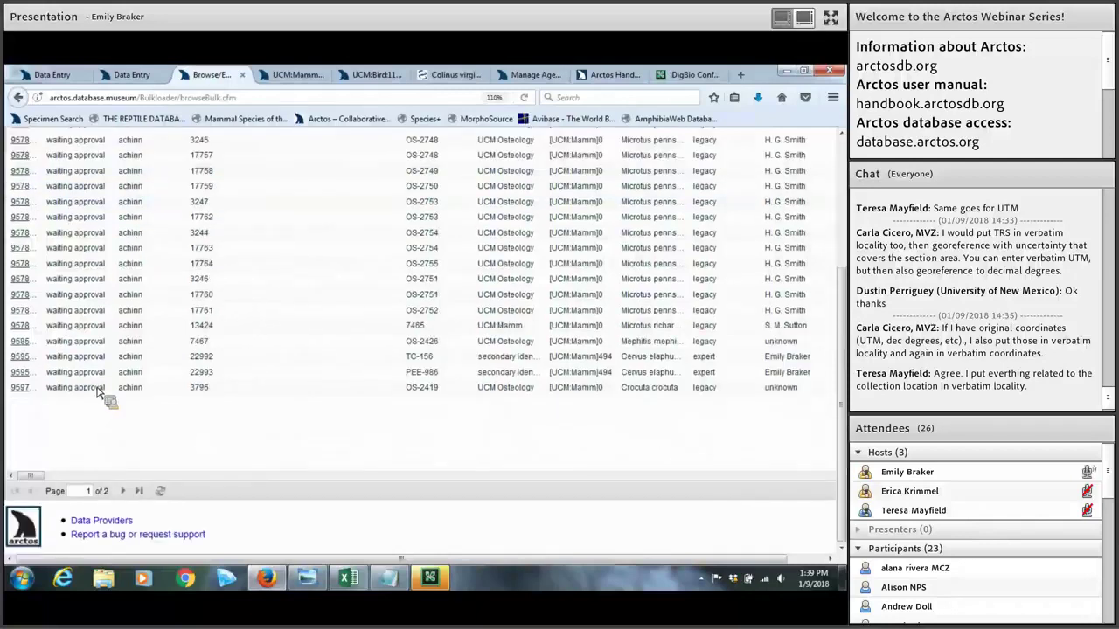
pyautogui.click(350, 577)
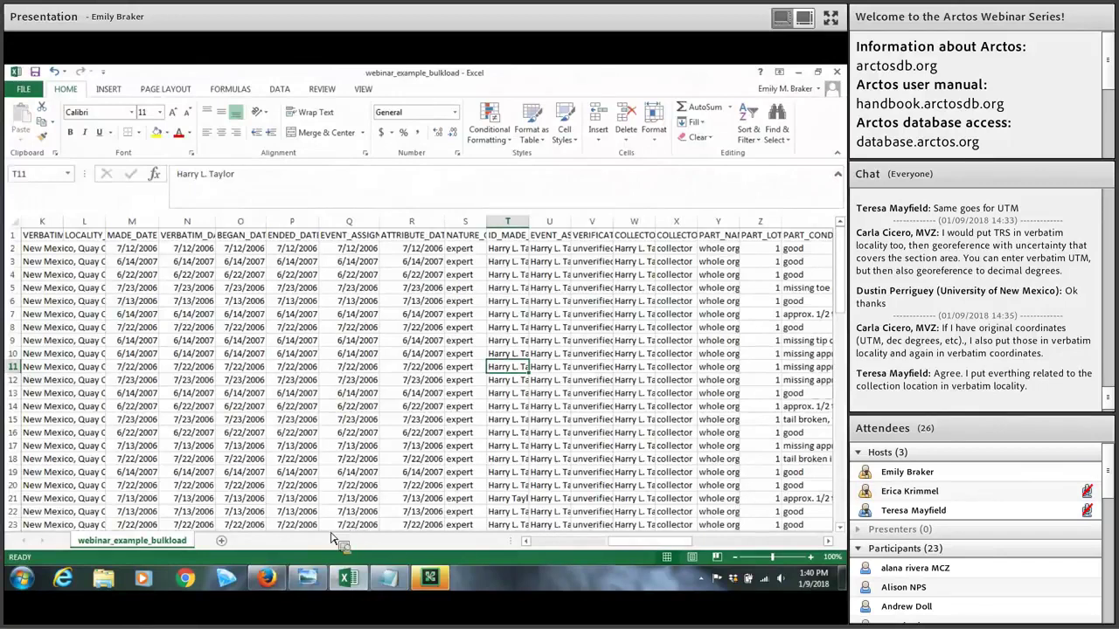
pyautogui.click(266, 577)
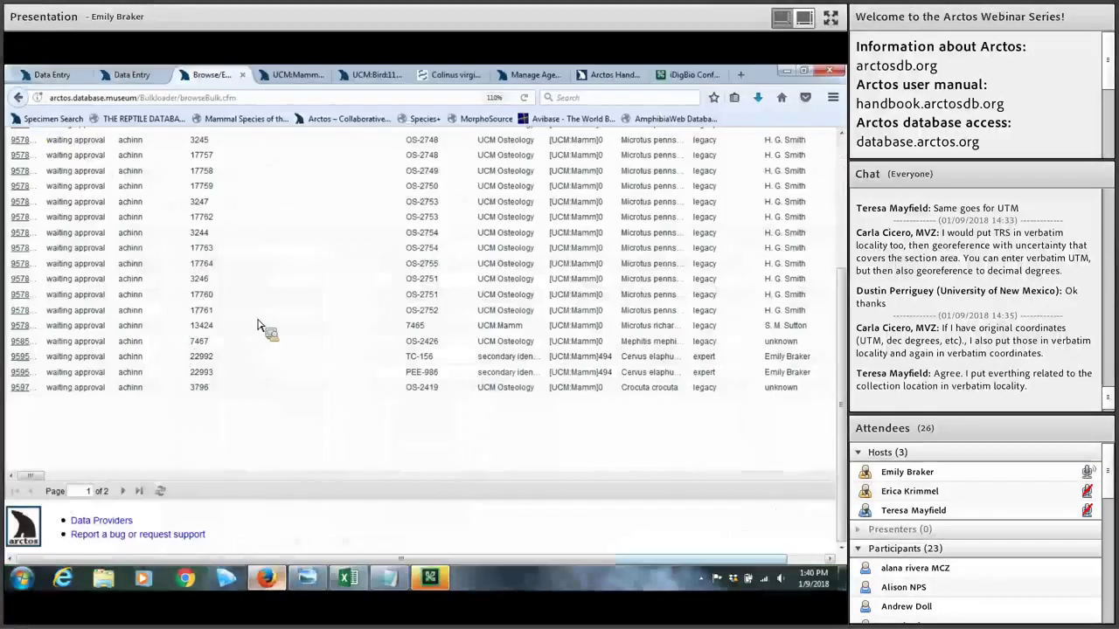
pyautogui.scroll(5, 111, 178)
pyautogui.moveTo(111, 179)
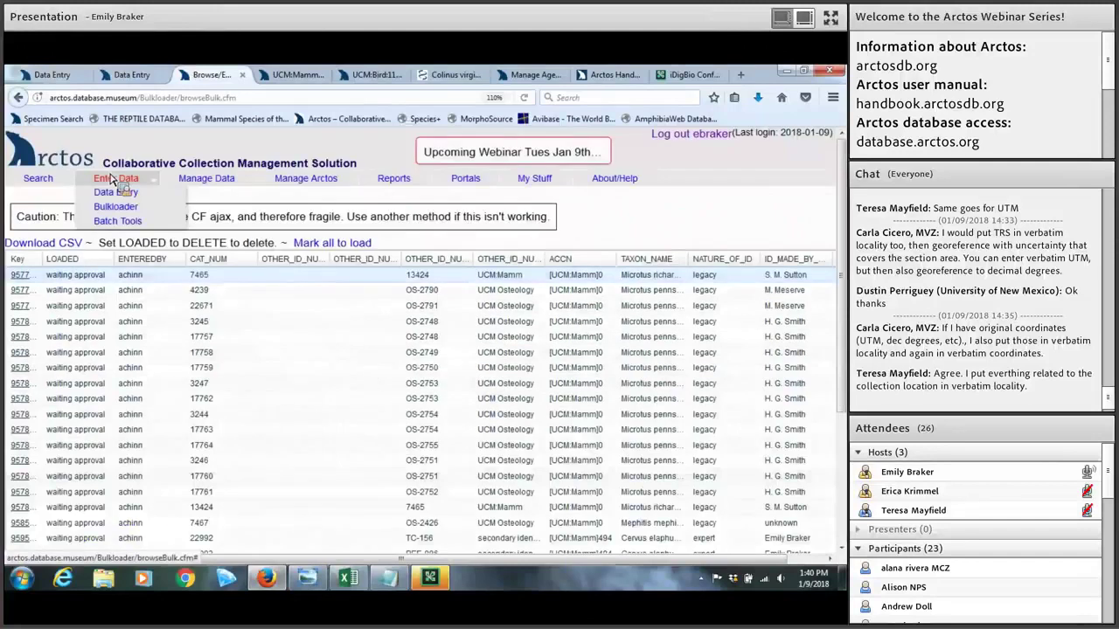
# Step: Open Bulkload Specimens, which reports an empty staging table, and zoom the page in
pyautogui.moveTo(186, 217)
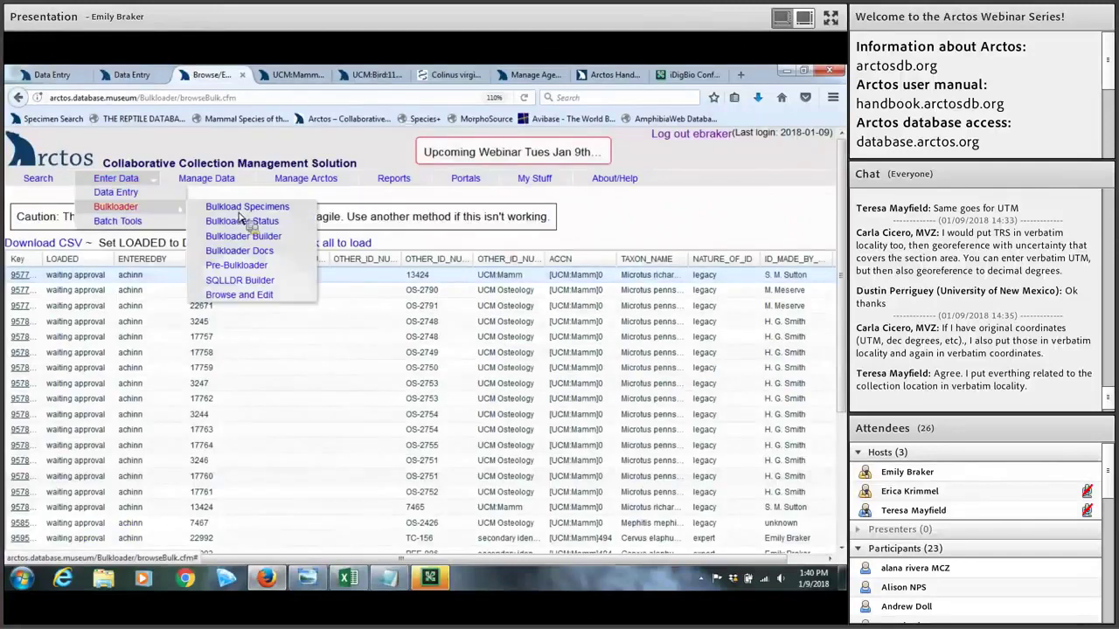
pyautogui.click(250, 209)
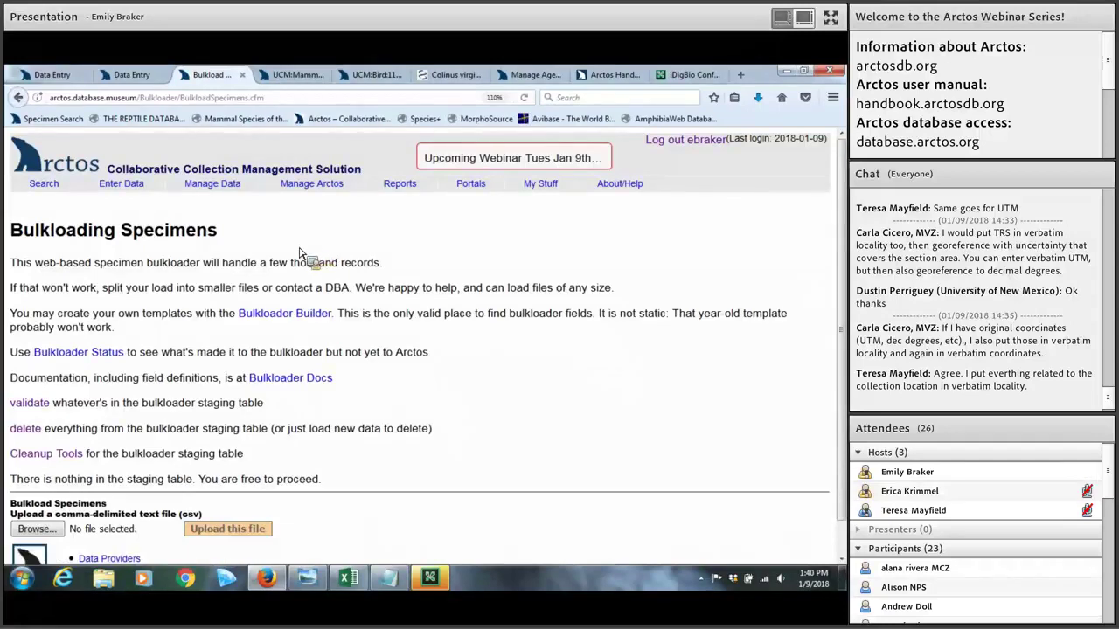
pyautogui.hotkey('ctrl', '+')
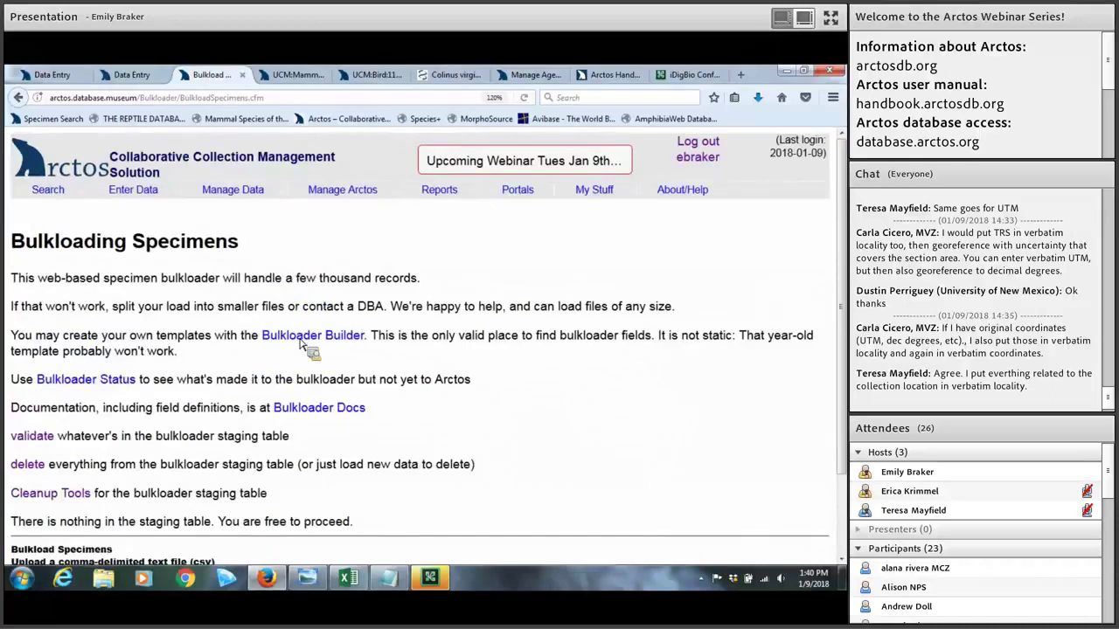
# Step: Open the Bulkloader Builder and toggle All On, All Off, then All On again
pyautogui.click(301, 341)
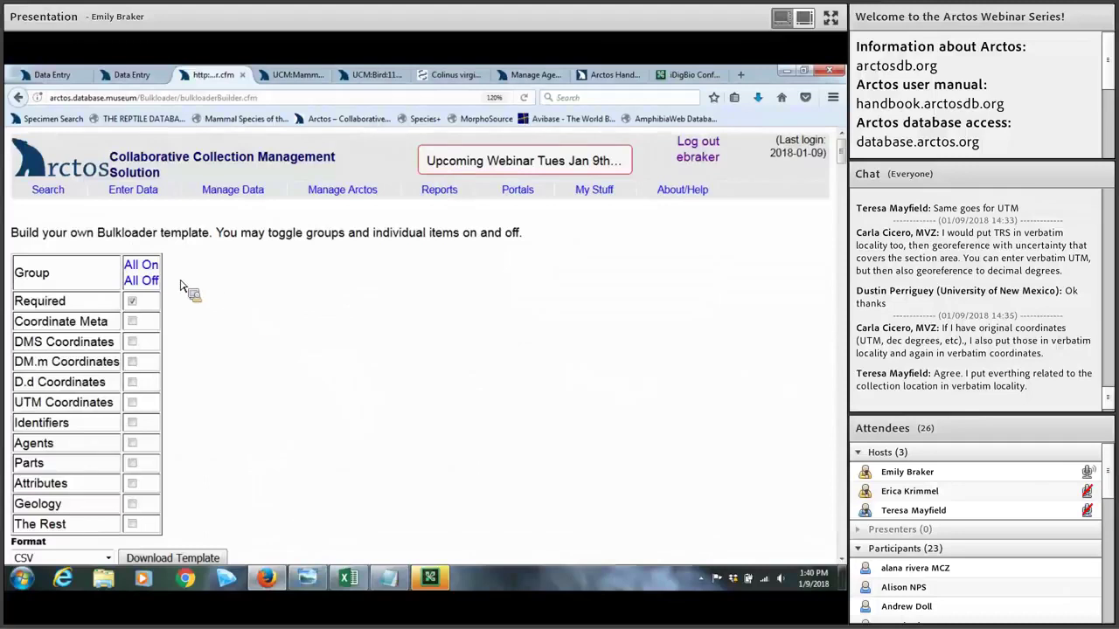
pyautogui.click(144, 266)
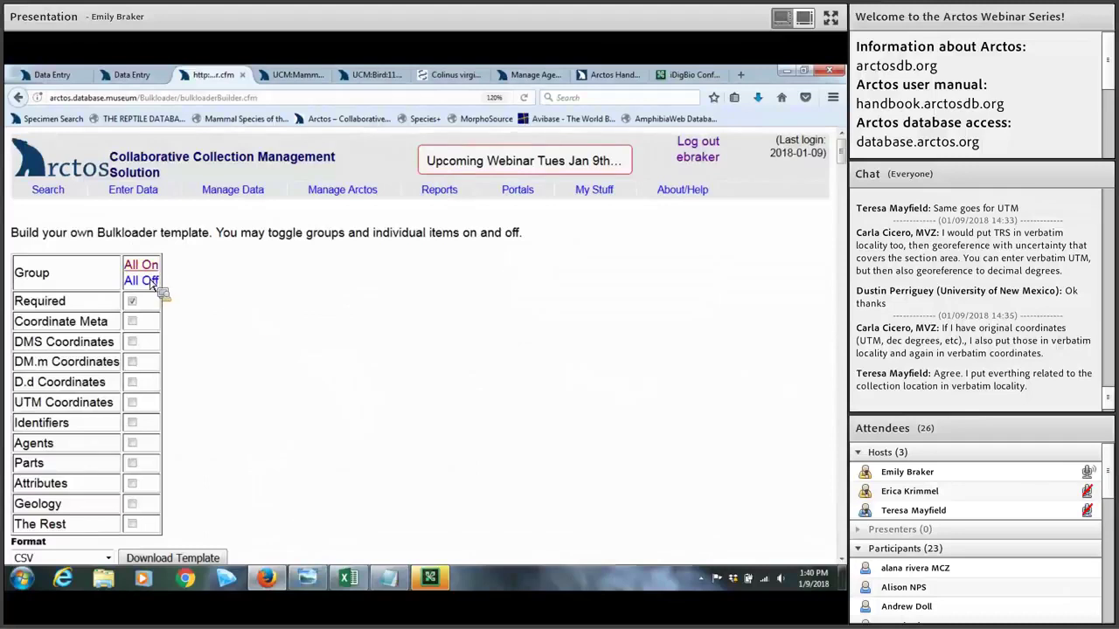
pyautogui.scroll(-5, 182, 299)
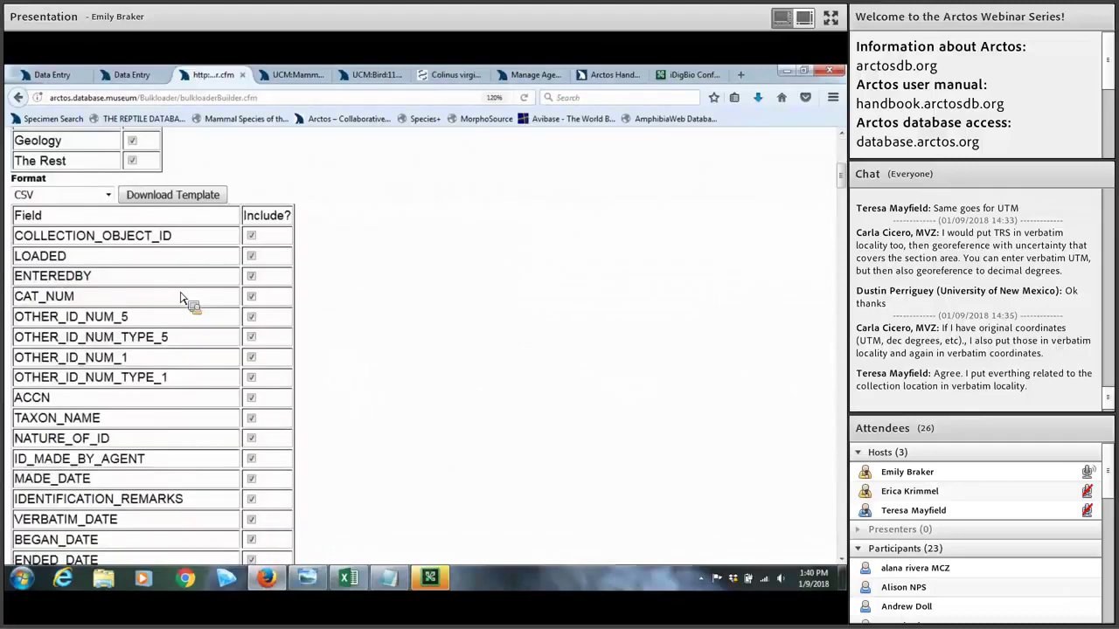
pyautogui.scroll(5, 182, 299)
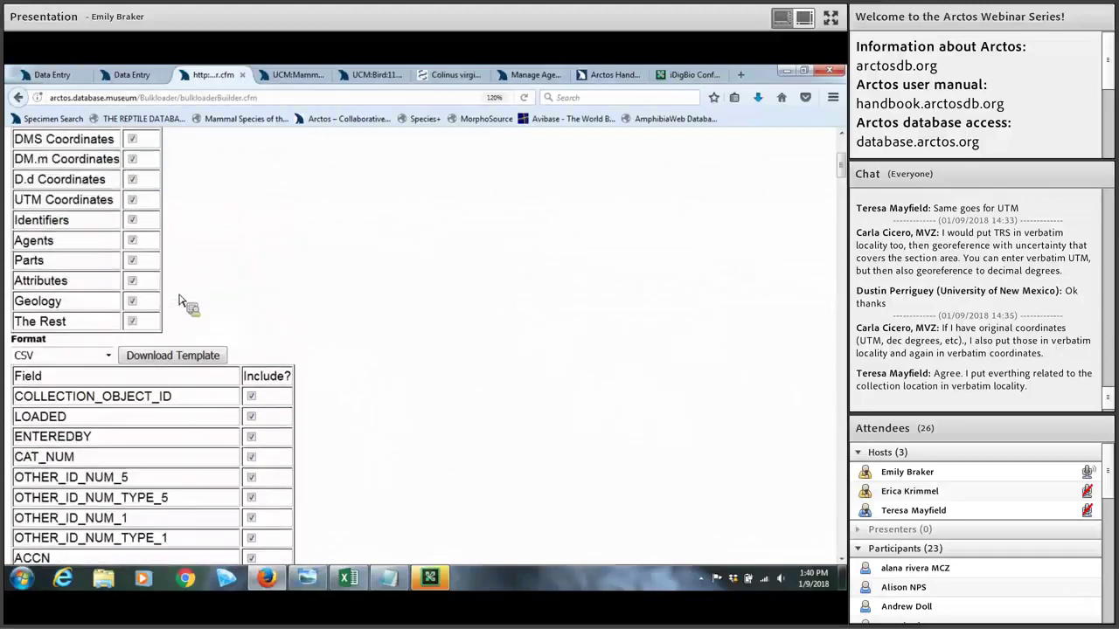
pyautogui.click(148, 189)
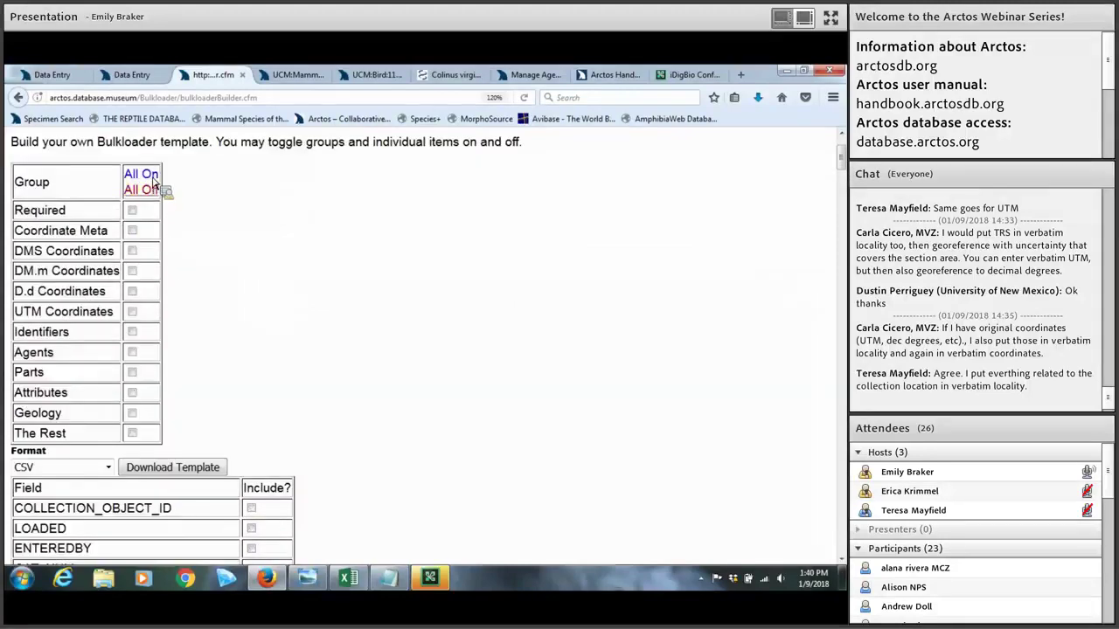
pyautogui.click(140, 174)
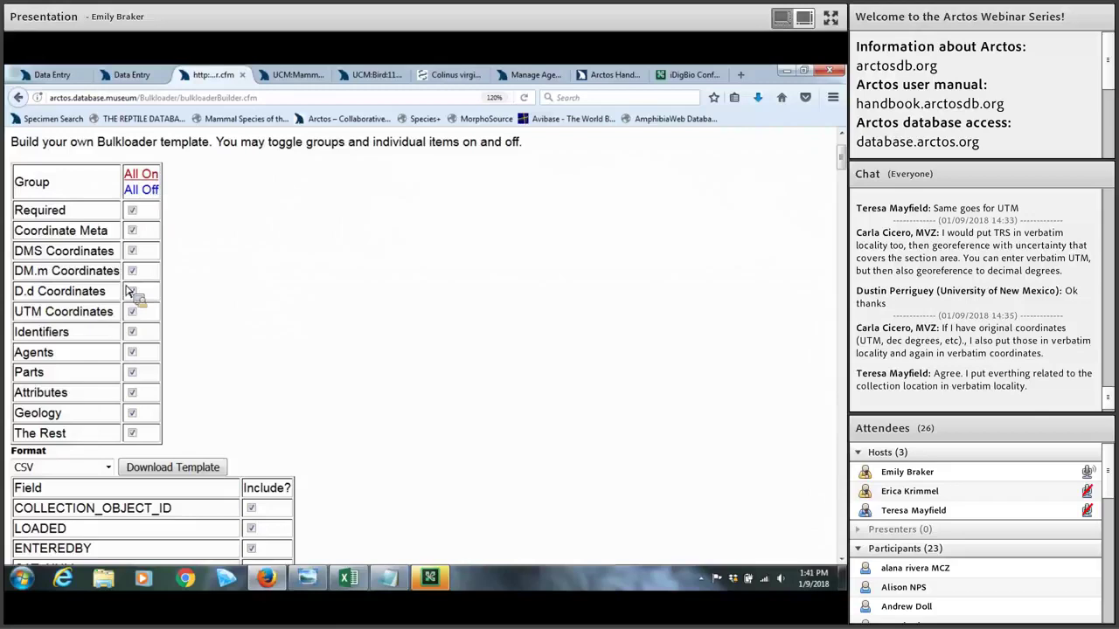
pyautogui.scroll(-1, 151, 278)
pyautogui.scroll(-5, 151, 278)
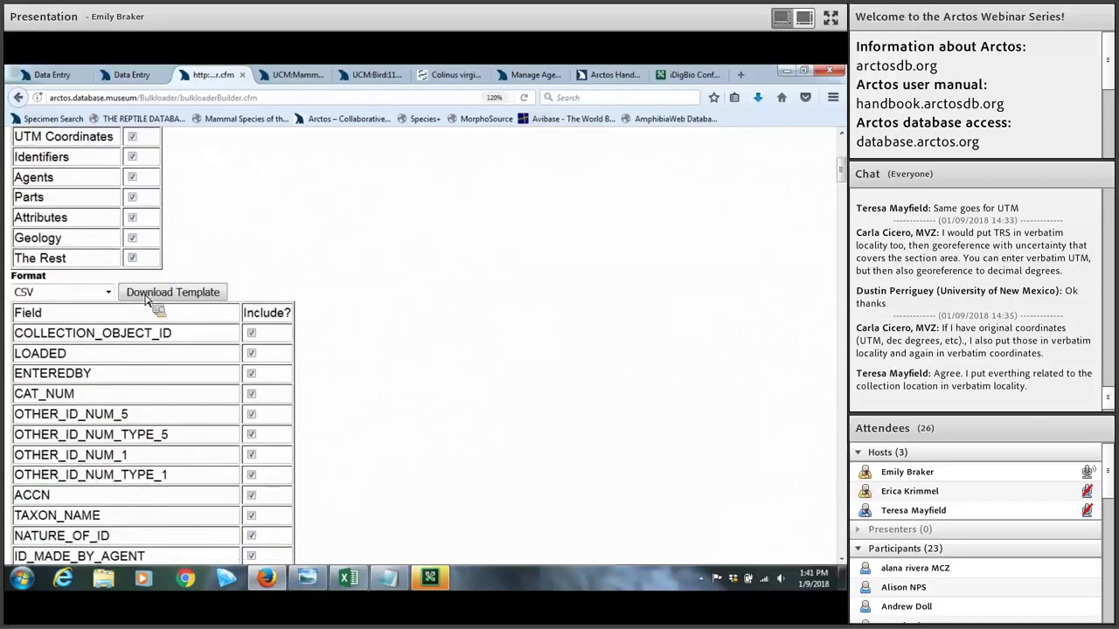
pyautogui.scroll(-2, 160, 258)
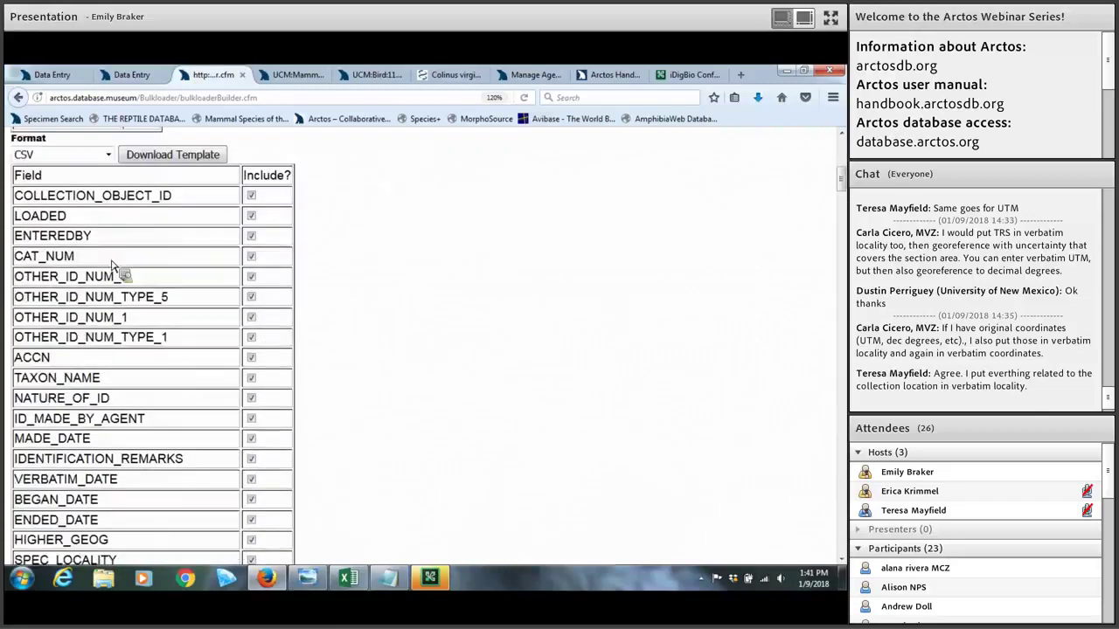
pyautogui.scroll(4, 149, 288)
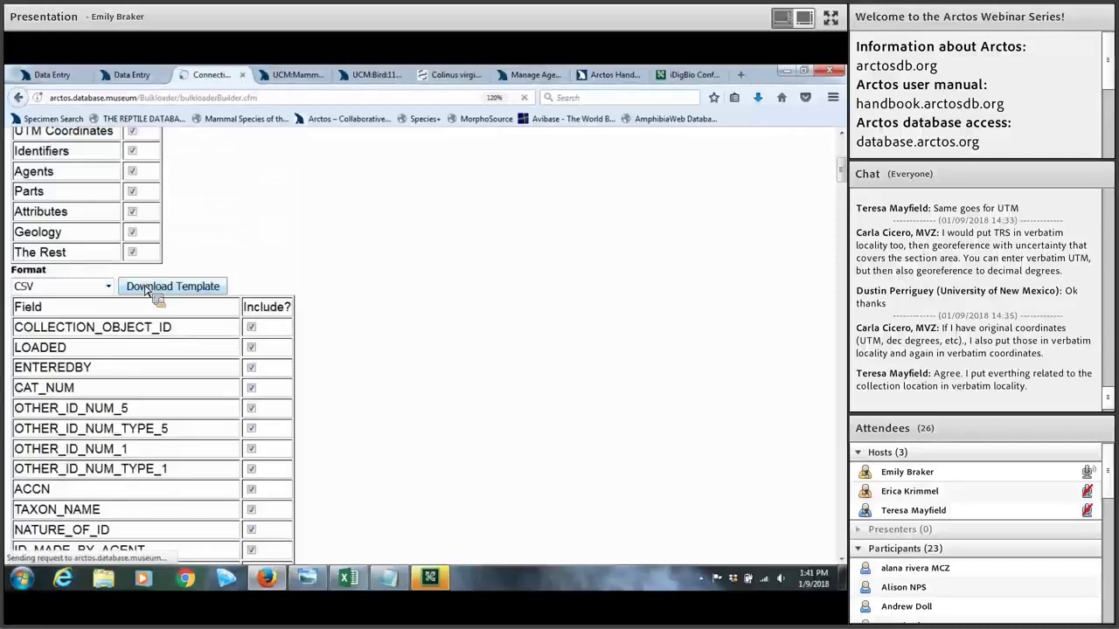
# Step: Download CustomBulkloaderTemplate.csv, open it in Excel, and select the LOADED column
pyautogui.click(146, 290)
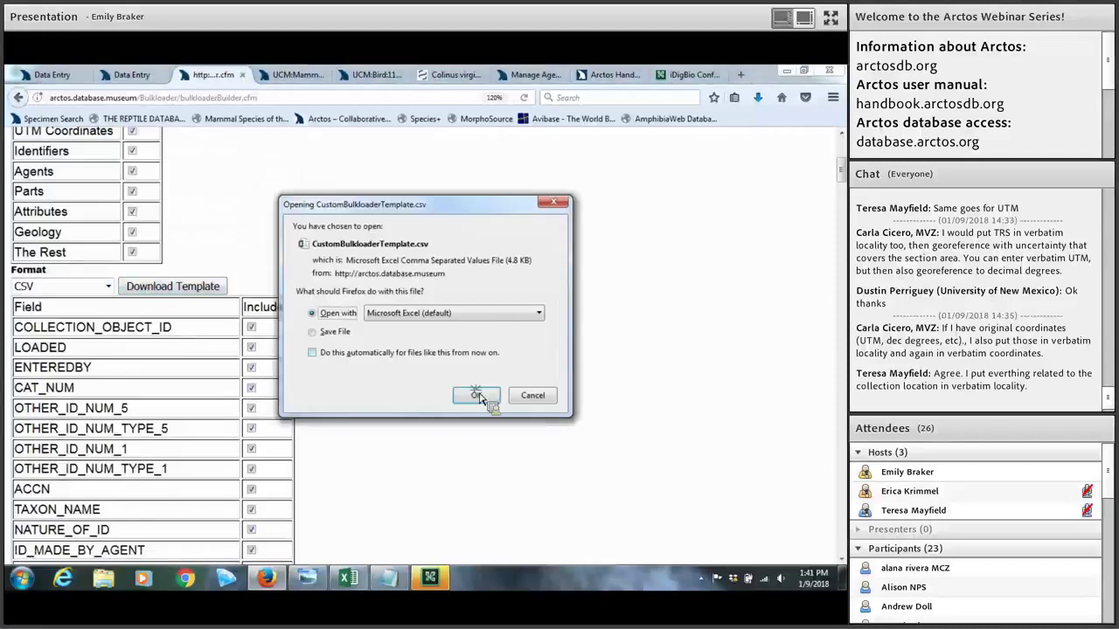
pyautogui.click(475, 397)
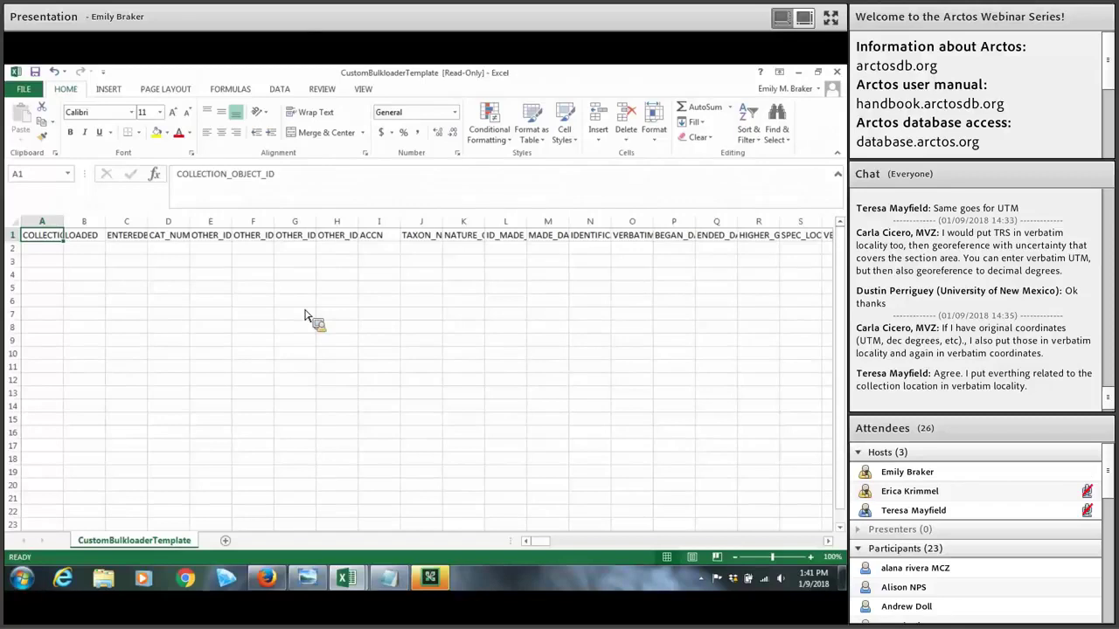
pyautogui.click(84, 223)
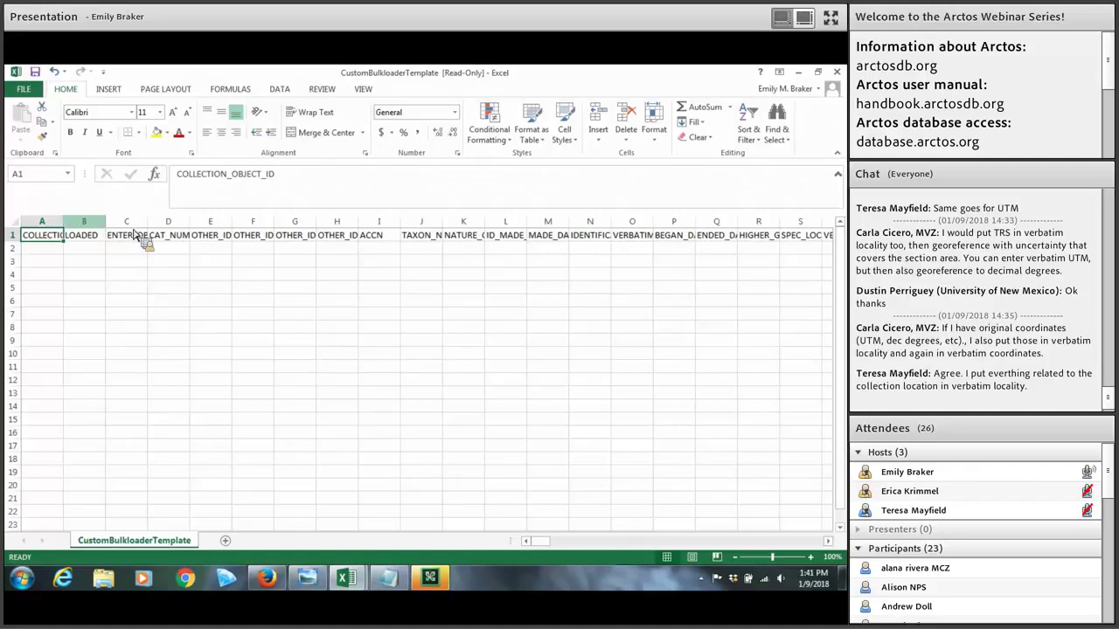
# Step: Try moving OTHER_ID_NUM_TYPE_5 to column I, then cancel the replace-data prompt
pyautogui.click(252, 222)
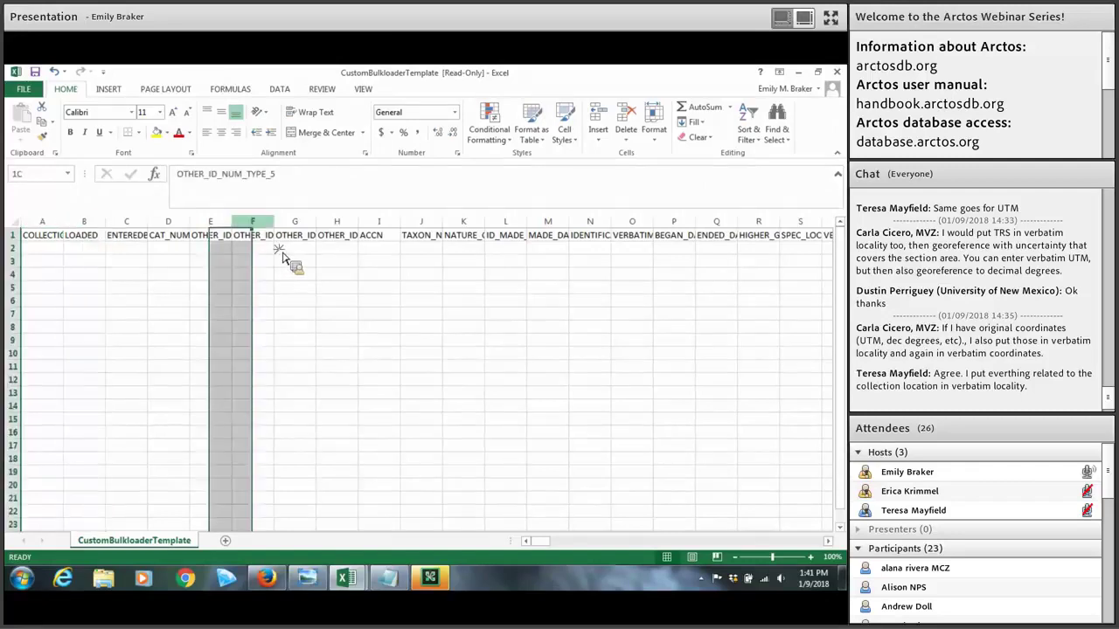
pyautogui.moveTo(317, 254)
pyautogui.mouseDown()
pyautogui.moveTo(370, 260)
pyautogui.moveTo(300, 264)
pyautogui.mouseUp()
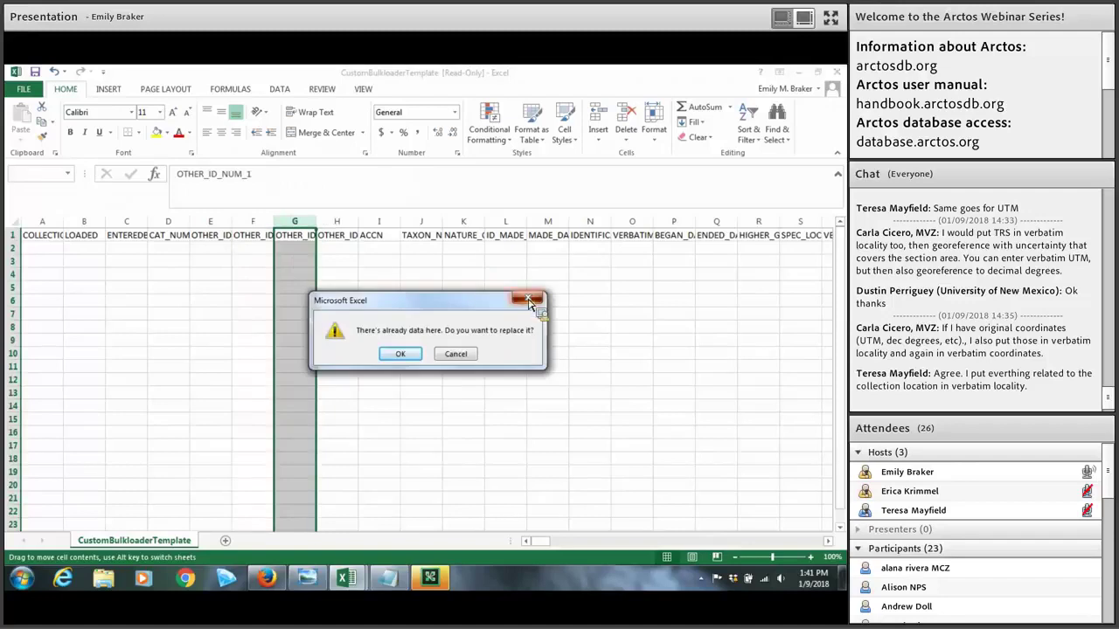
pyautogui.press('Escape')
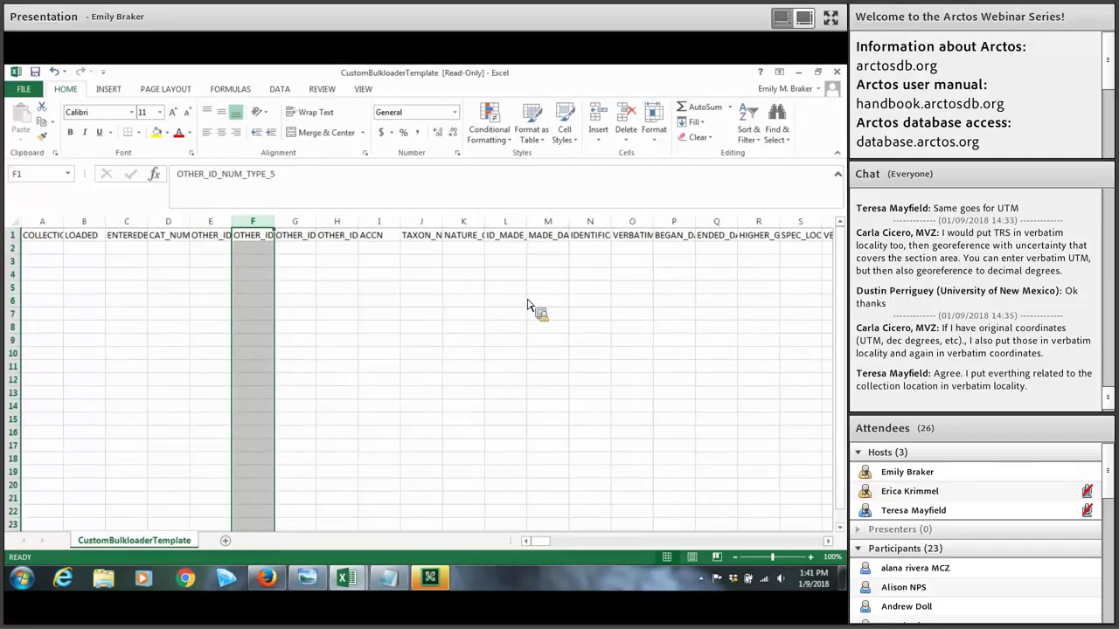
# Step: Scroll right to inspect the COLLECTOR_ROLE_2 and COLLECTOR_ROLE_3 header cells
pyautogui.moveTo(559, 543); pyautogui.dragTo(600, 242)
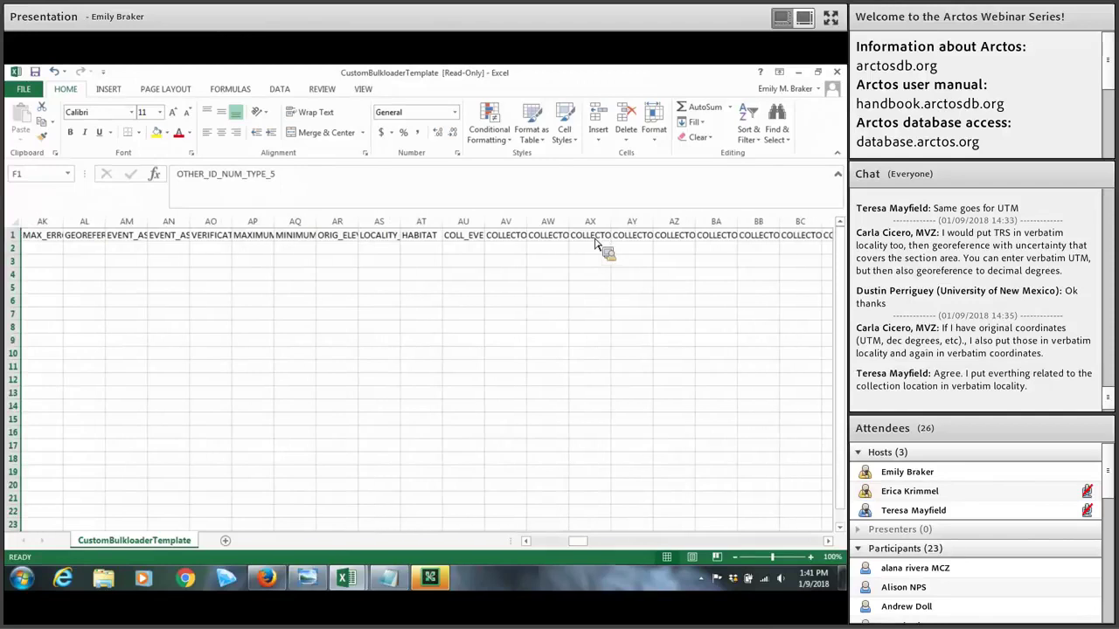
pyautogui.click(600, 238)
pyautogui.click(631, 244)
pyautogui.press('Right')
pyautogui.press('Right')
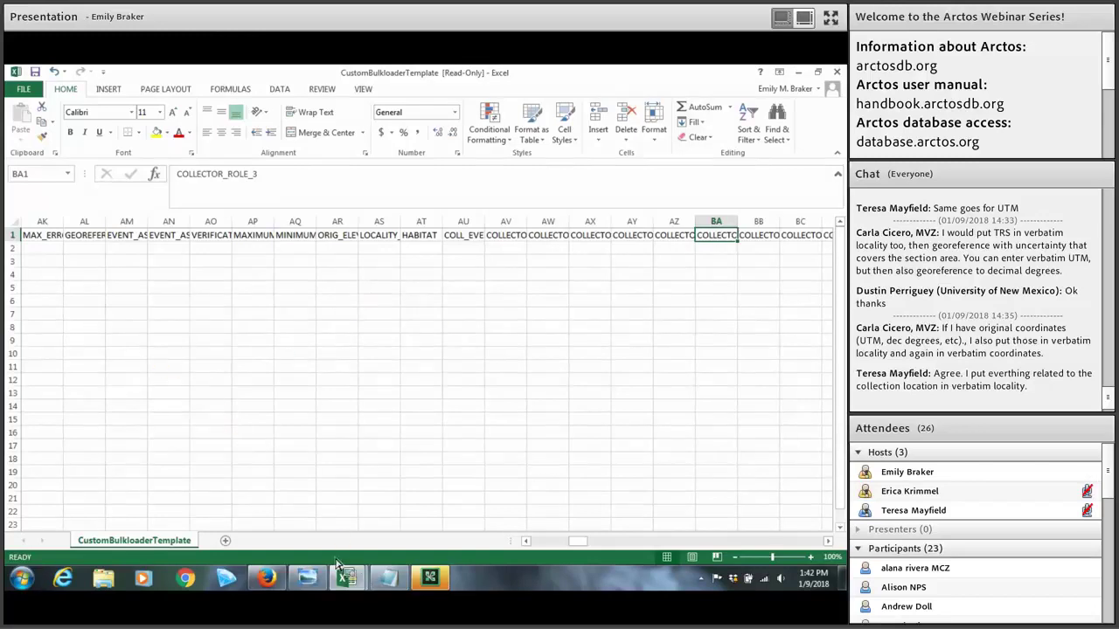
# Step: Switch to webinar_example_bulkload and inspect the EVENT_ASSIGNED_DATE, ATTRIBUTE_DATE_1 and NATURE_OF_ID headers
pyautogui.moveTo(346, 578)
pyautogui.click(319, 525)
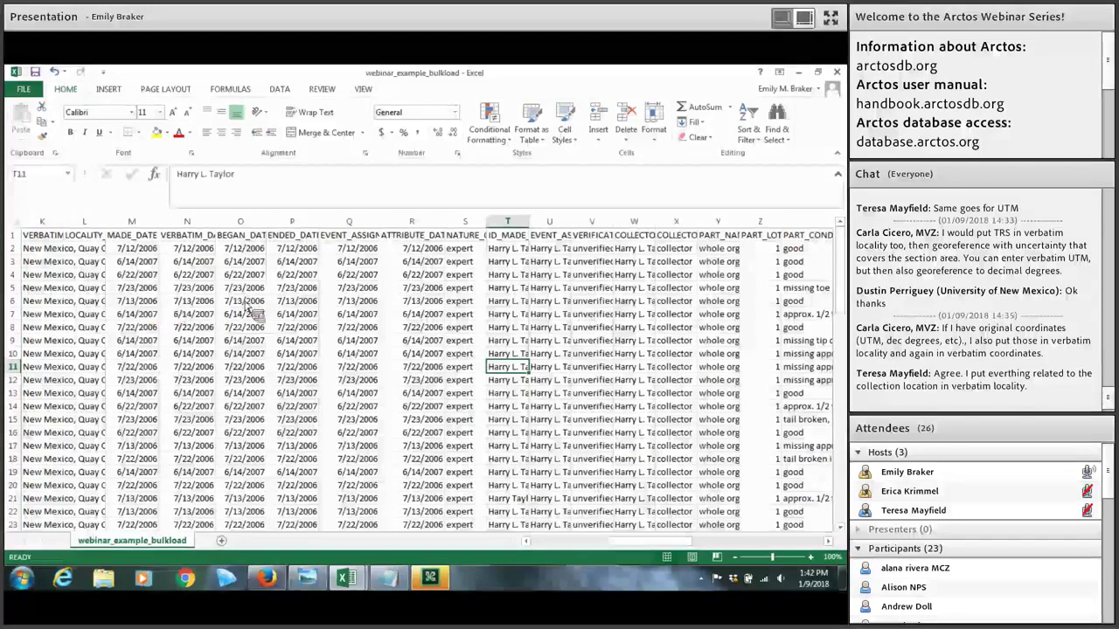
pyautogui.click(367, 238)
pyautogui.click(411, 238)
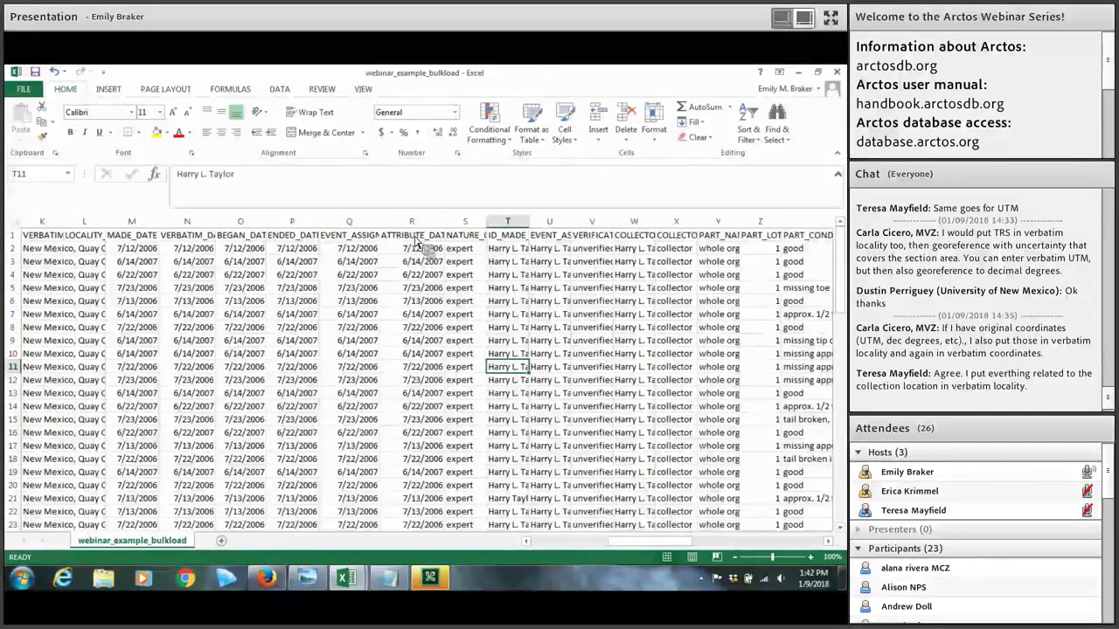
pyautogui.click(475, 239)
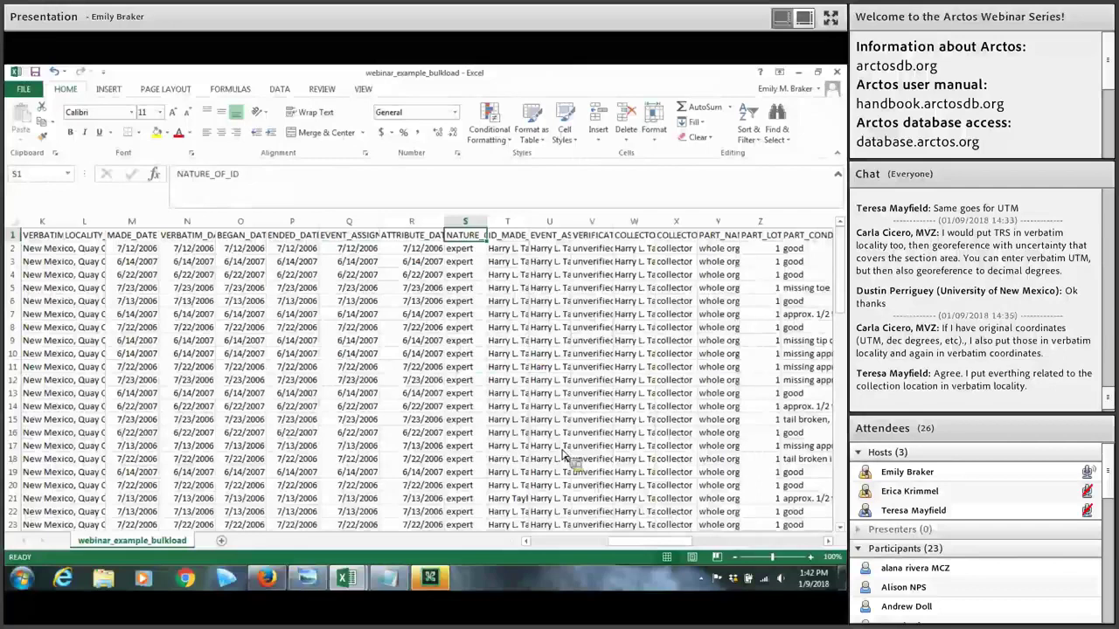
pyautogui.moveTo(603, 538); pyautogui.dragTo(526, 537)
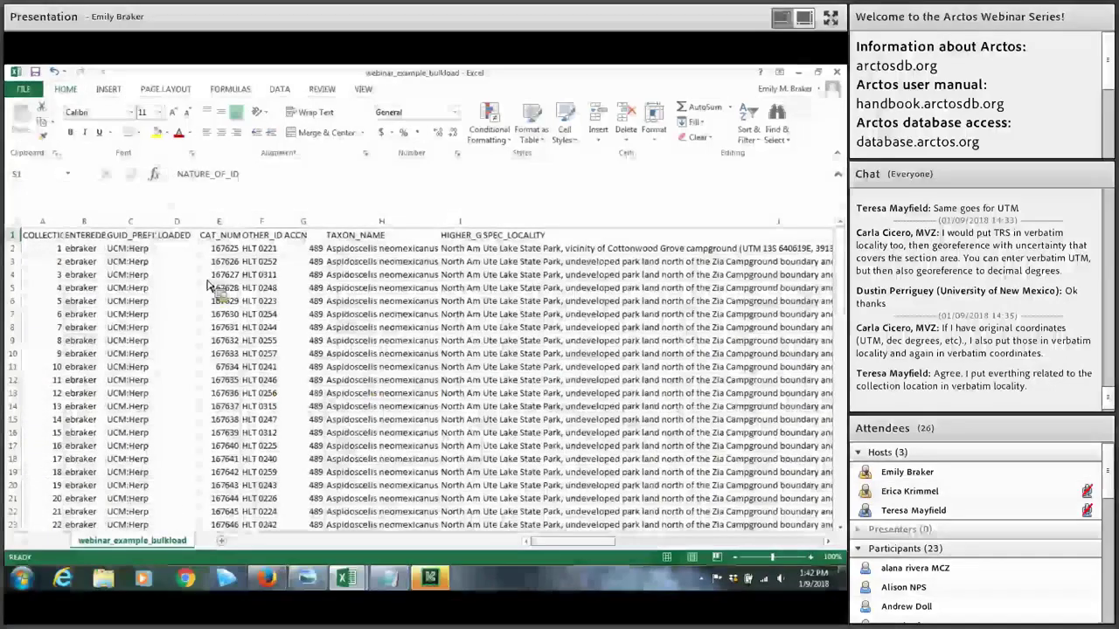
# Step: Select the LOADED, ENTEREDBY and GUID_PREFIX columns, leaving order unchanged, then click cell F11
pyautogui.click(177, 222)
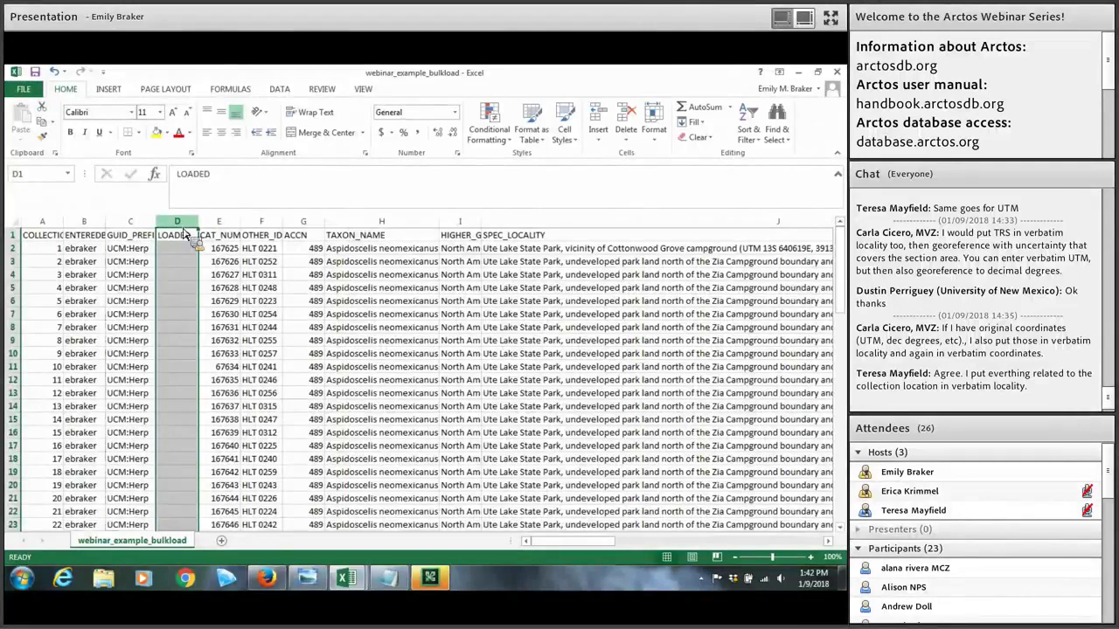
pyautogui.moveTo(185, 234); pyautogui.dragTo(52, 238)
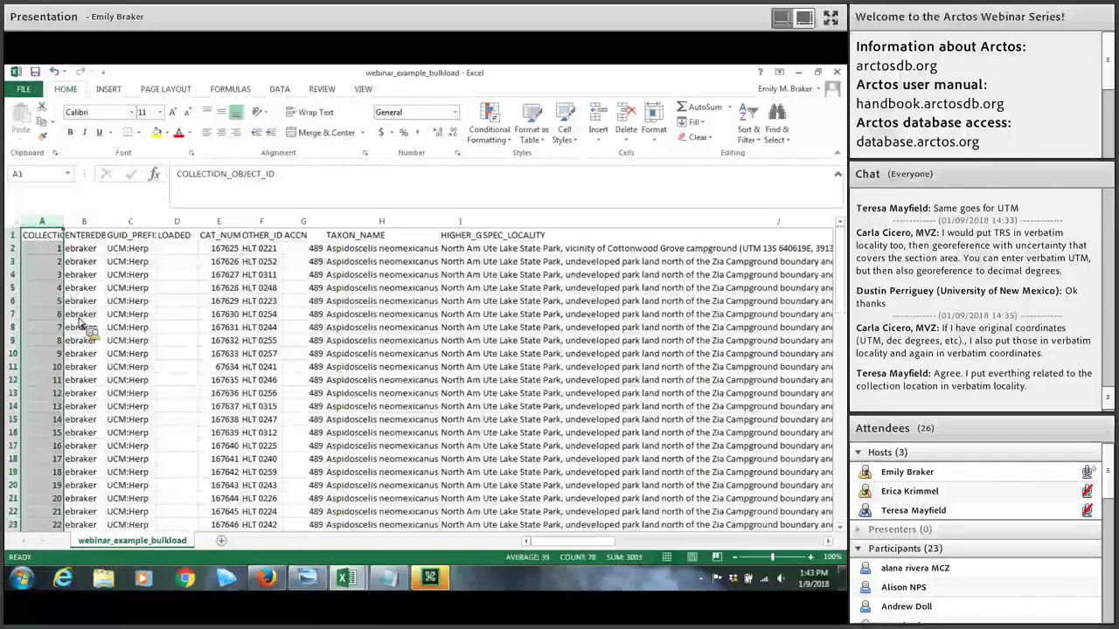
pyautogui.moveTo(79, 320); pyautogui.dragTo(97, 227)
pyautogui.click(97, 228)
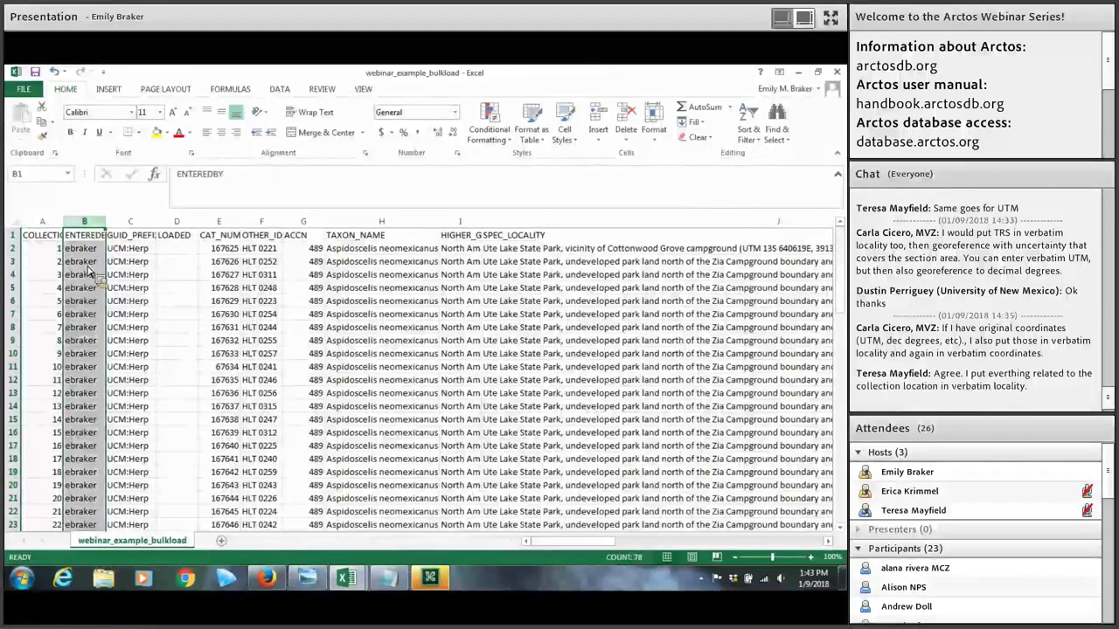
pyautogui.moveTo(98, 262); pyautogui.dragTo(131, 279)
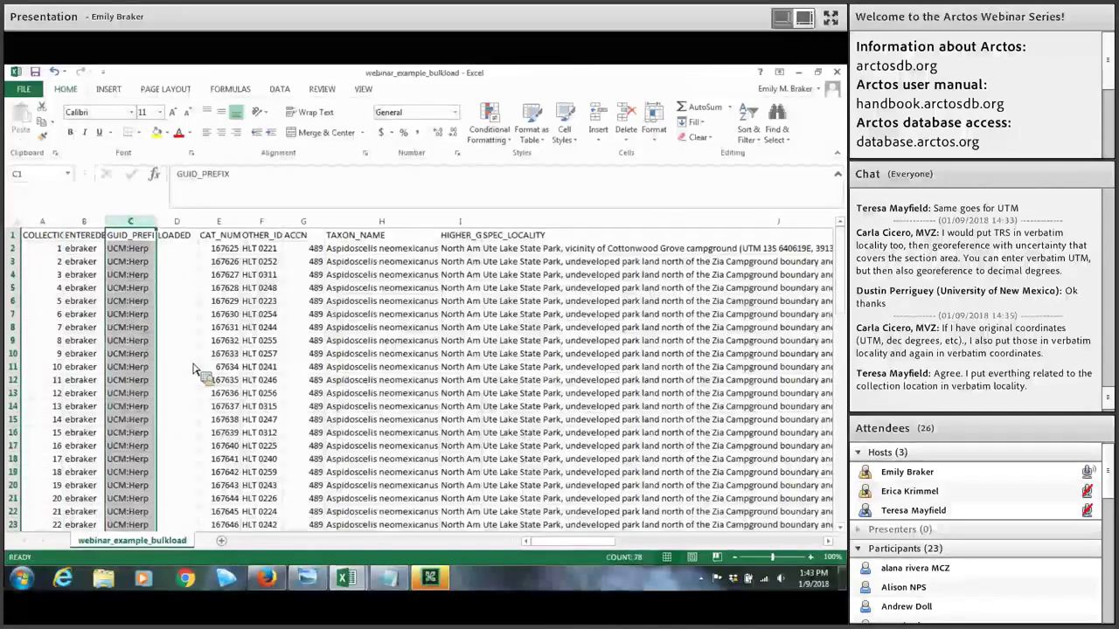
pyautogui.moveTo(196, 369); pyautogui.dragTo(273, 369)
pyautogui.click(272, 368)
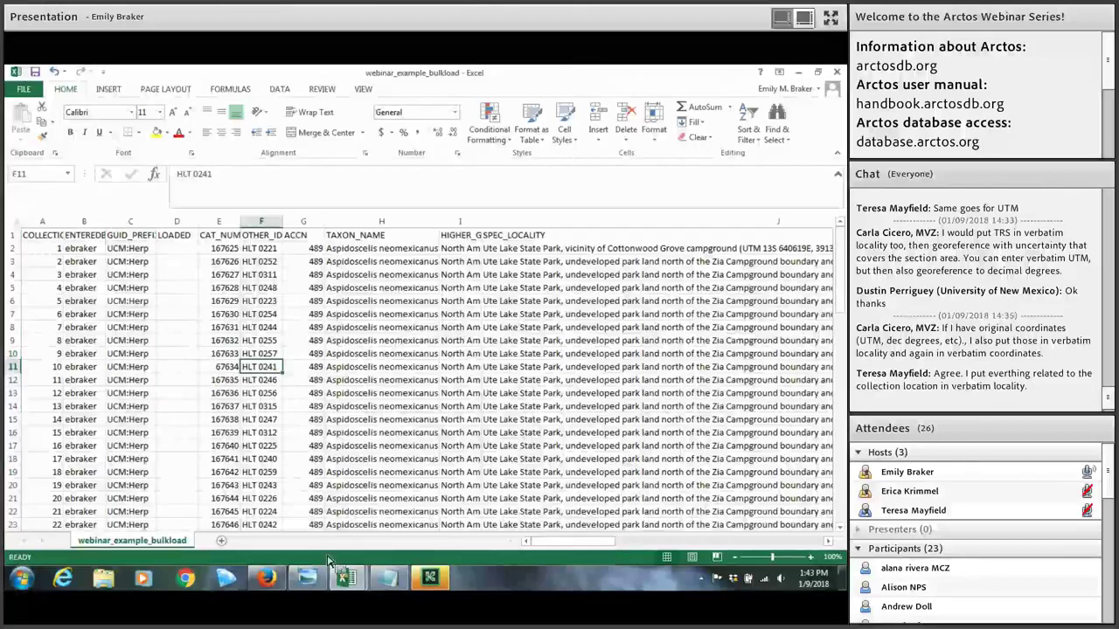
# Step: Bring up the Arctos Data Entry form and review the nature-of-identification choices
pyautogui.click(278, 582)
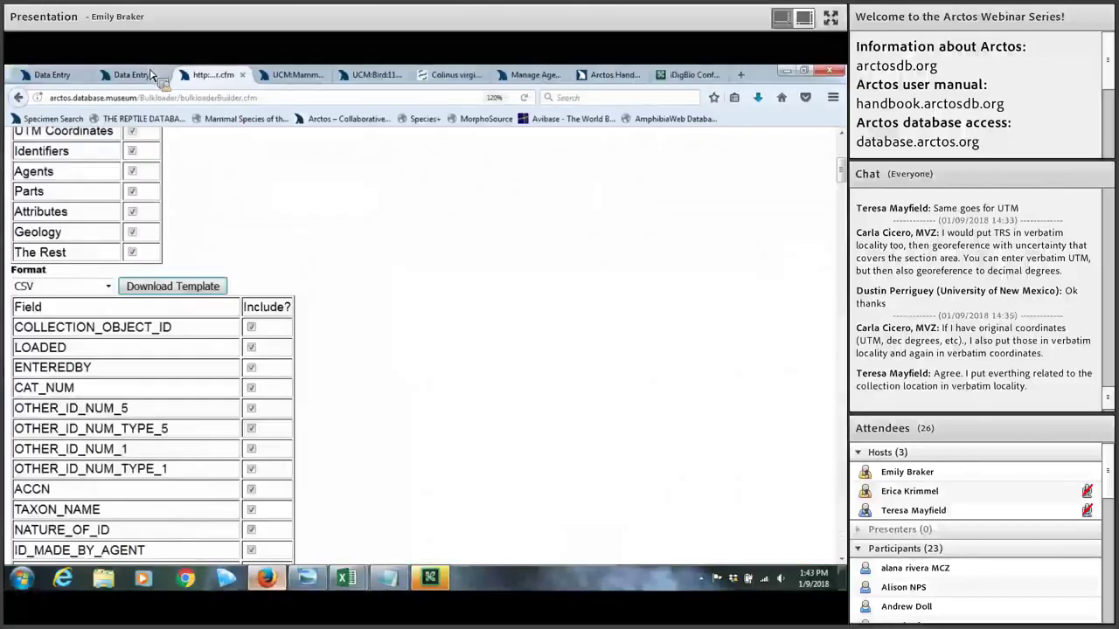
pyautogui.click(147, 76)
pyautogui.hotkey('ctrl', 'shift', 'Tab')
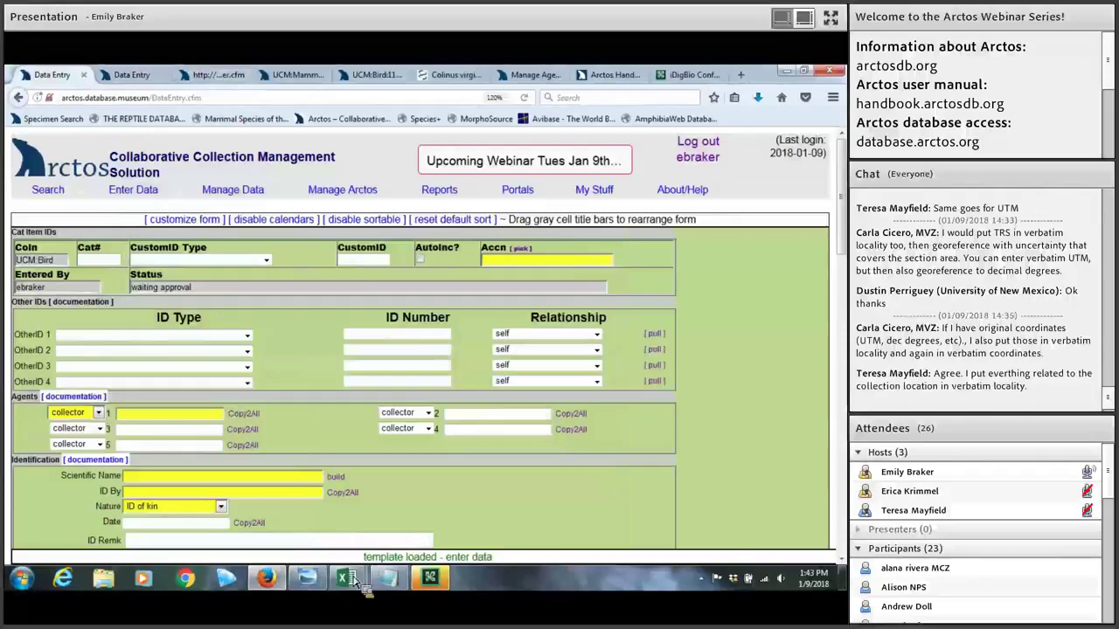
pyautogui.moveTo(353, 582)
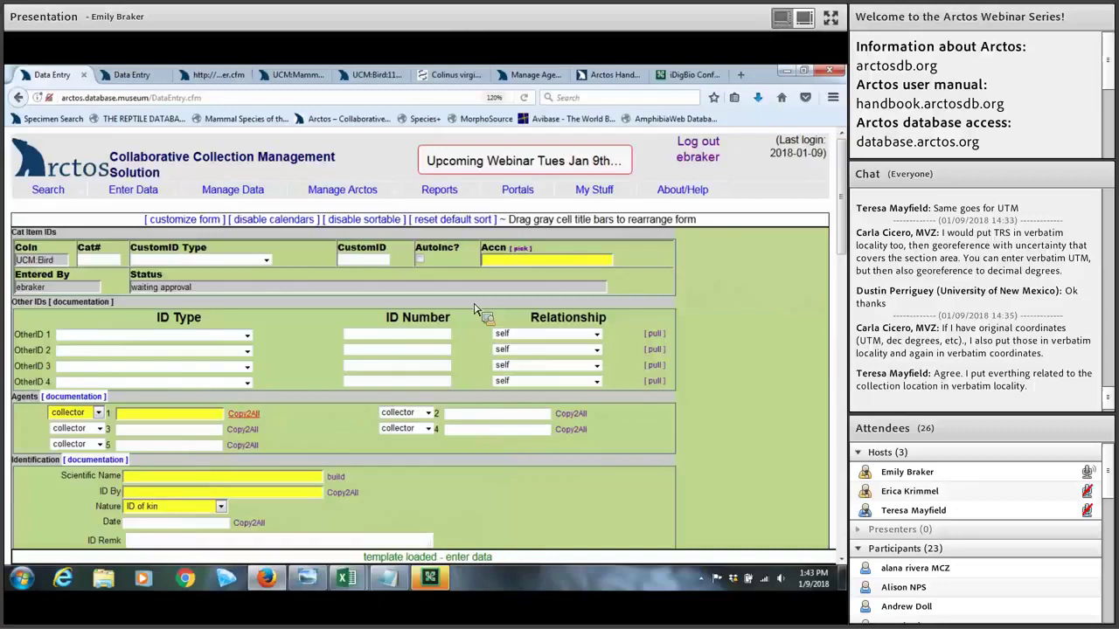
pyautogui.scroll(-1, 236, 339)
pyautogui.scroll(-3, 236, 339)
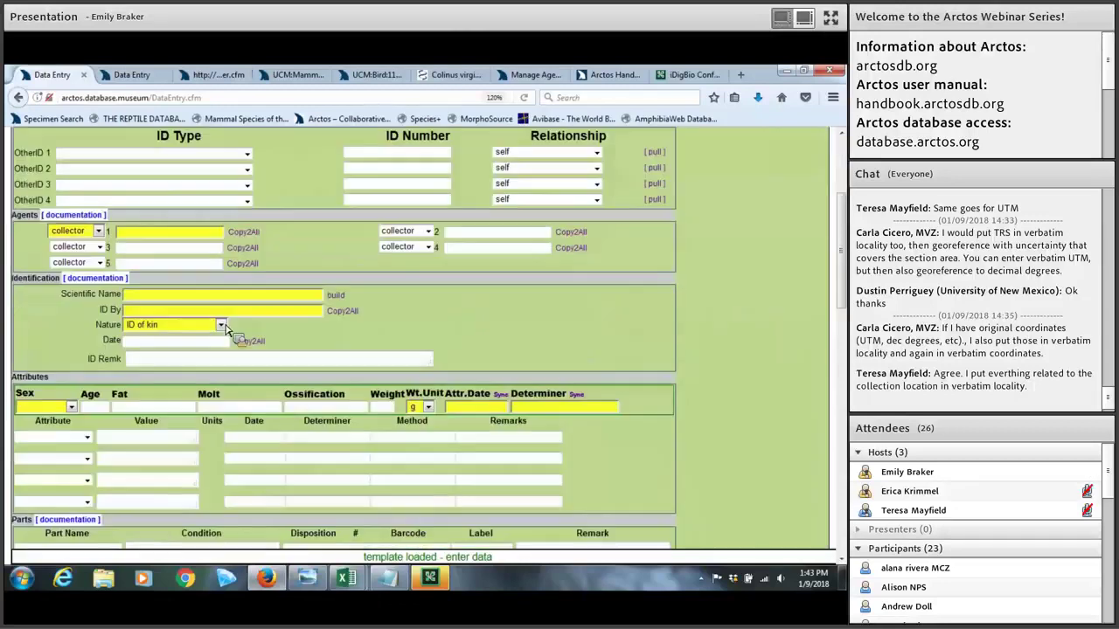
pyautogui.click(221, 325)
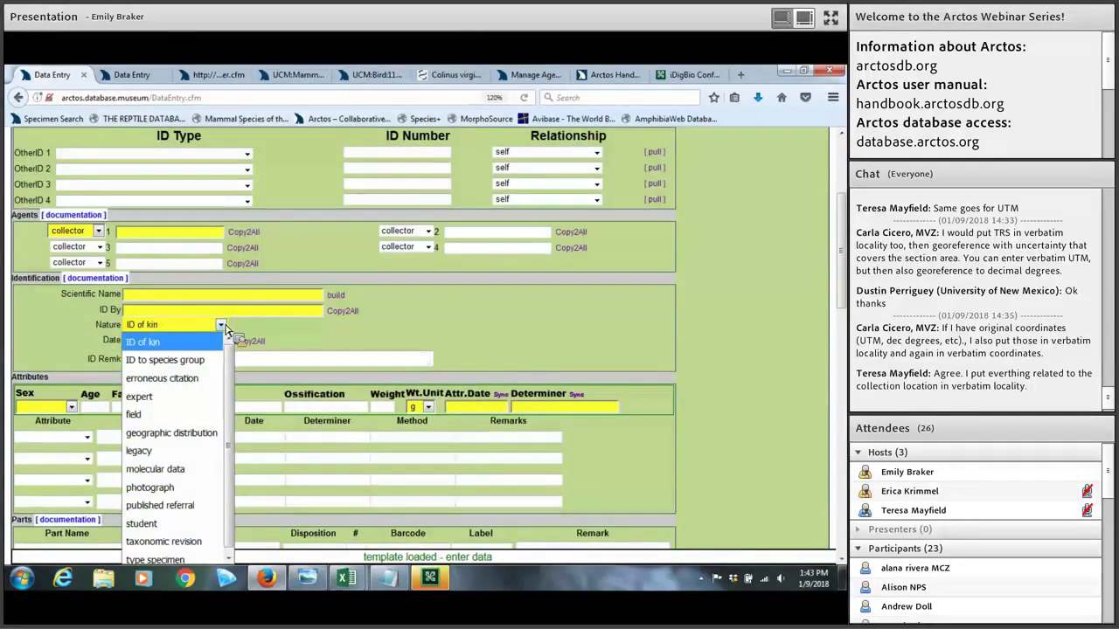
pyautogui.click(172, 233)
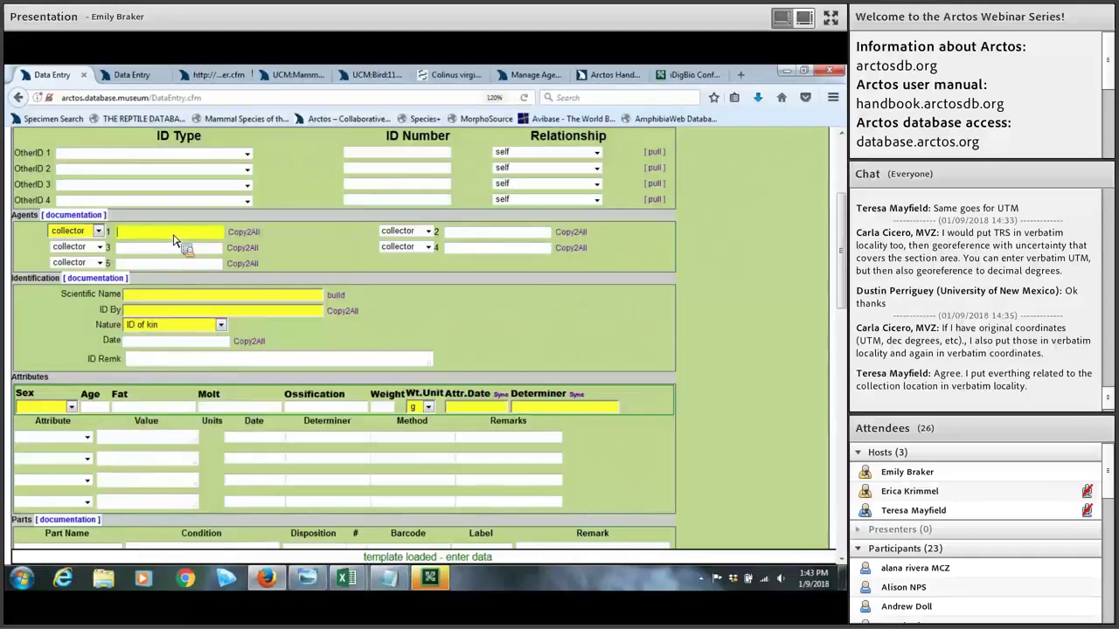
# Step: Review the original lat/long units options, including decimal degrees, and the attribute type list
pyautogui.scroll(-8, 333, 264)
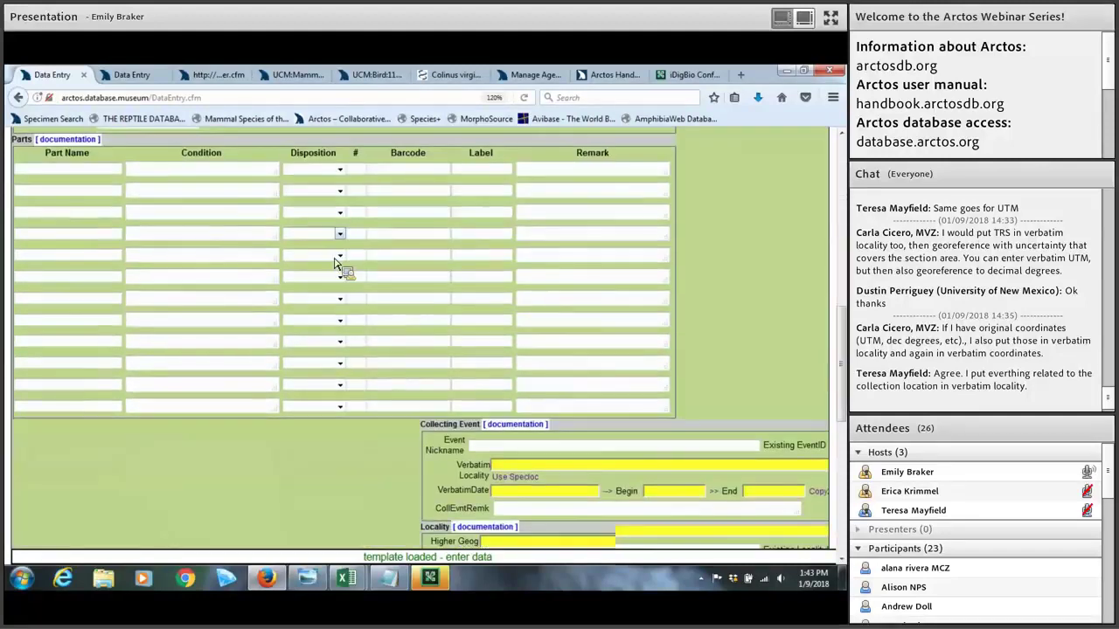
pyautogui.scroll(-8, 524, 352)
pyautogui.click(596, 348)
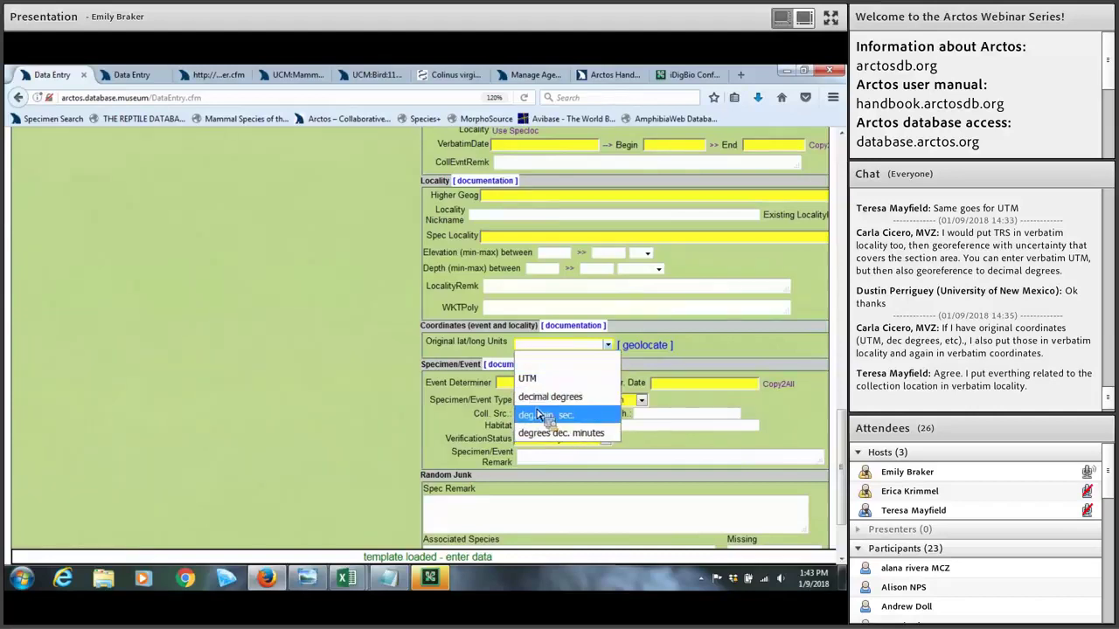
pyautogui.press('Up')
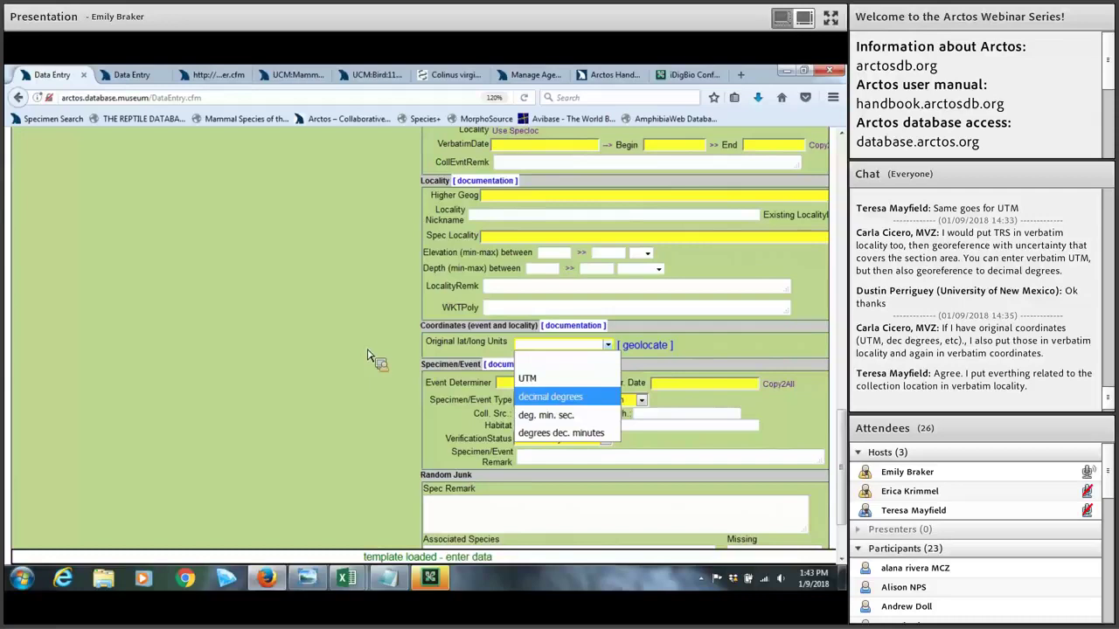
pyautogui.scroll(10, 367, 356)
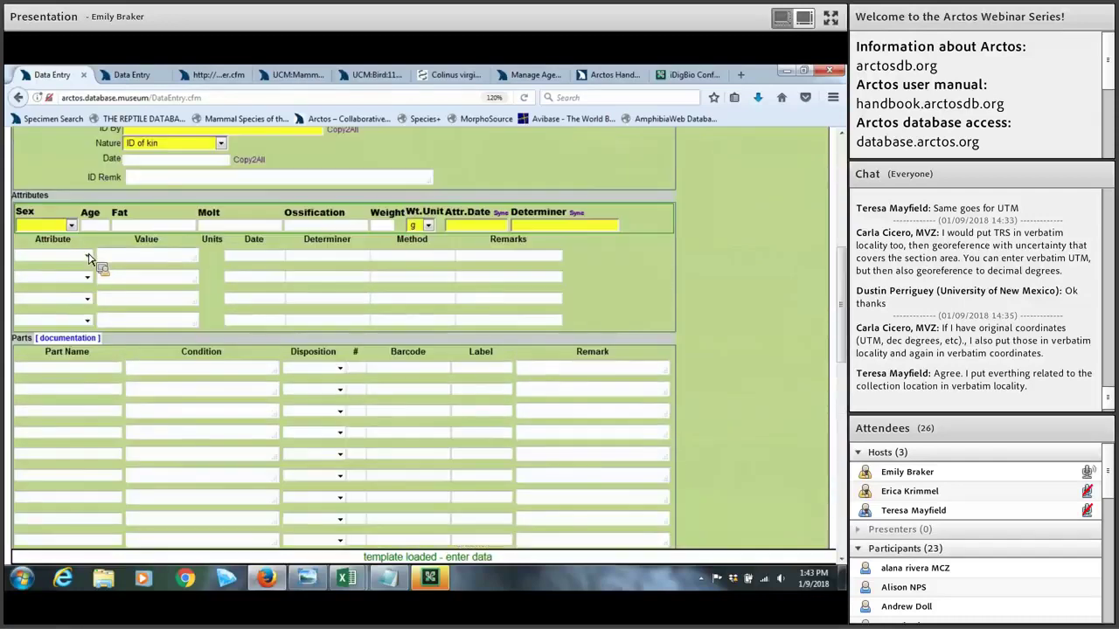
pyautogui.click(89, 258)
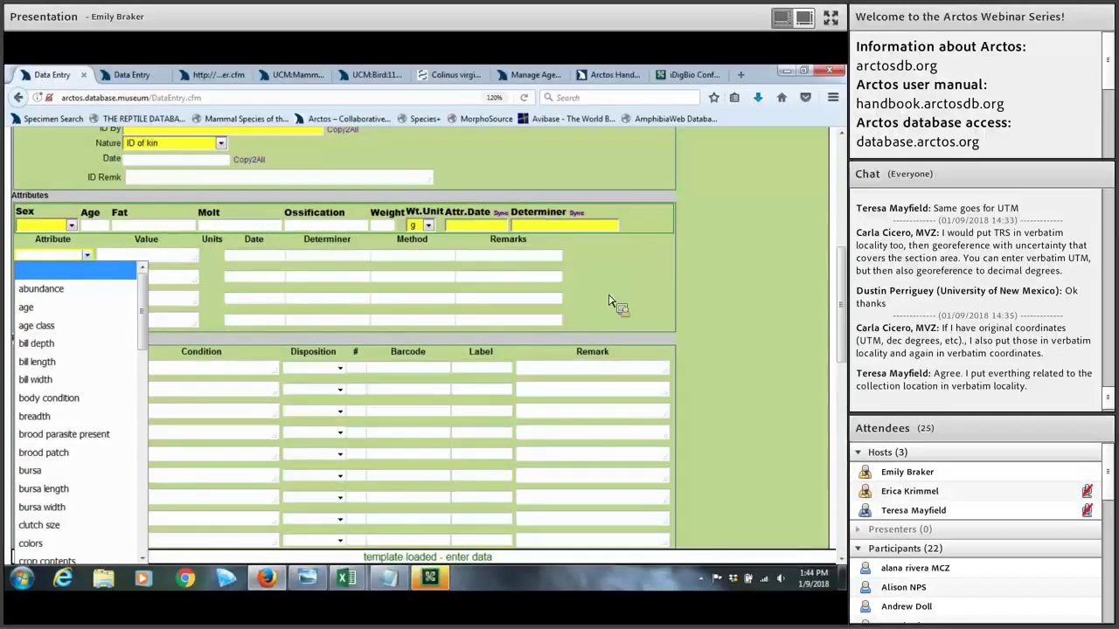
pyautogui.click(609, 302)
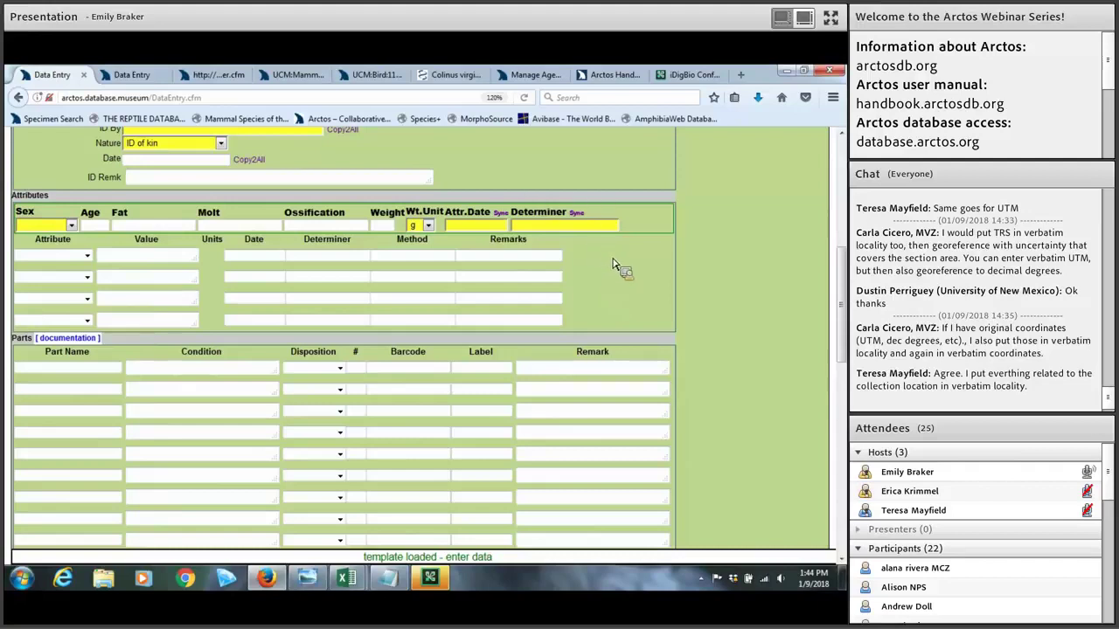
# Step: Review the sex values, then return to the webinar_example_bulkload spreadsheet
pyautogui.scroll(2, 614, 266)
pyautogui.scroll(2, 613, 267)
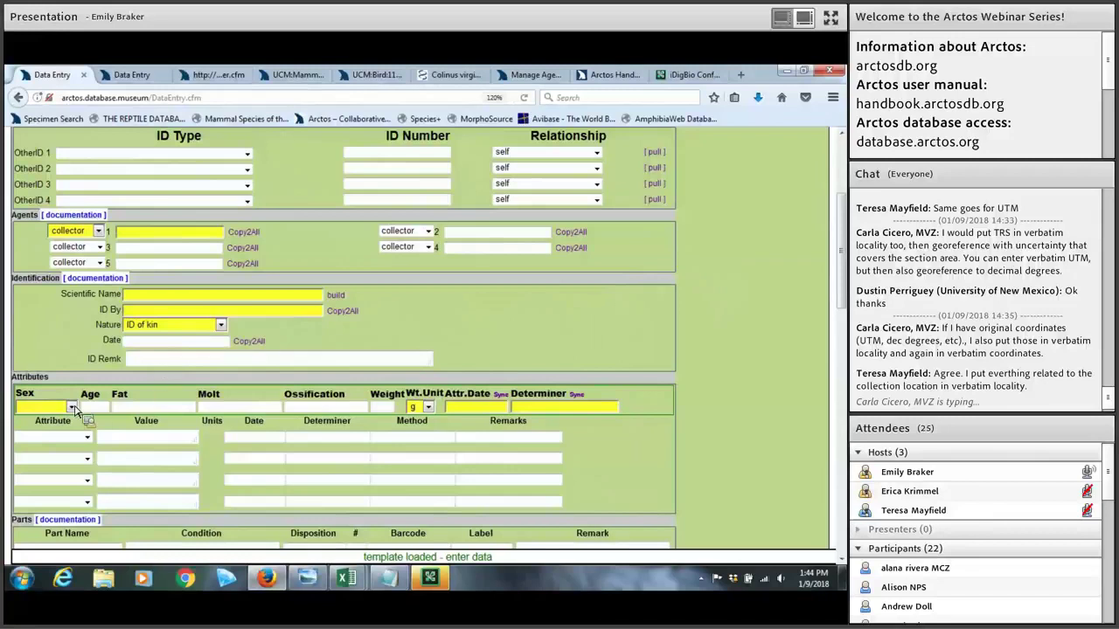
pyautogui.click(72, 408)
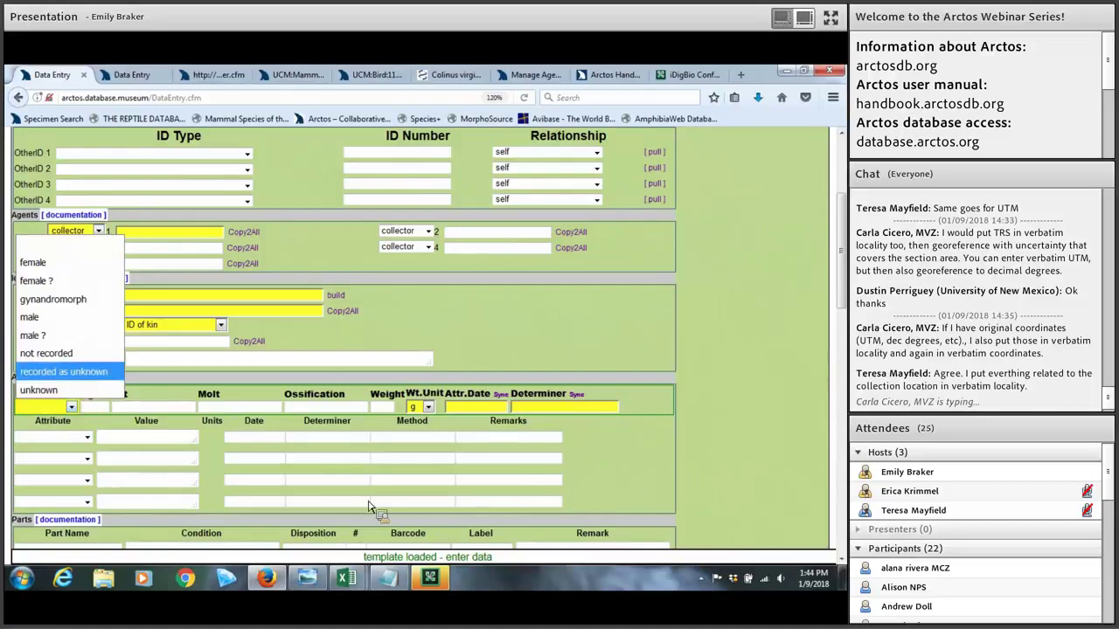
pyautogui.click(347, 580)
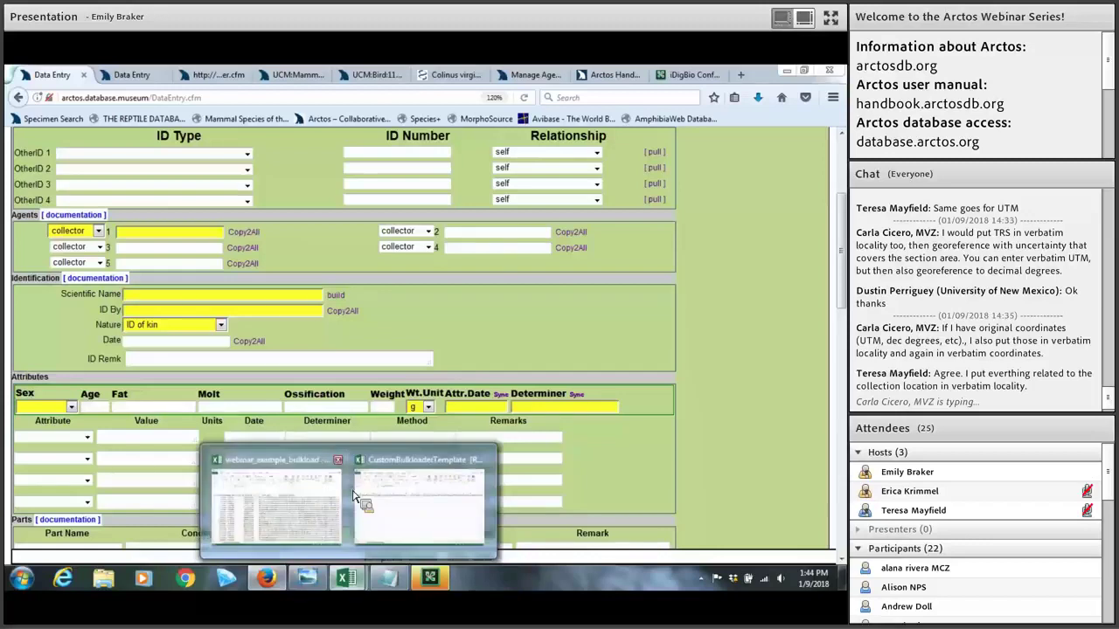
pyautogui.click(389, 473)
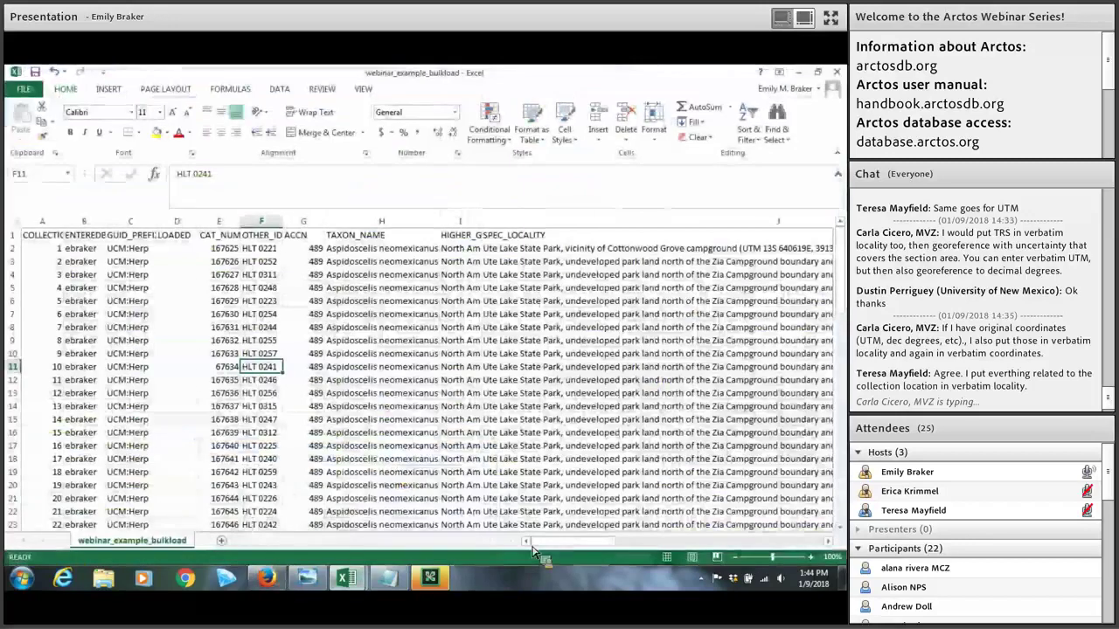
# Step: Give date columns M through R the custom format yyyy-mm-dd
pyautogui.moveTo(577, 542); pyautogui.dragTo(644, 528)
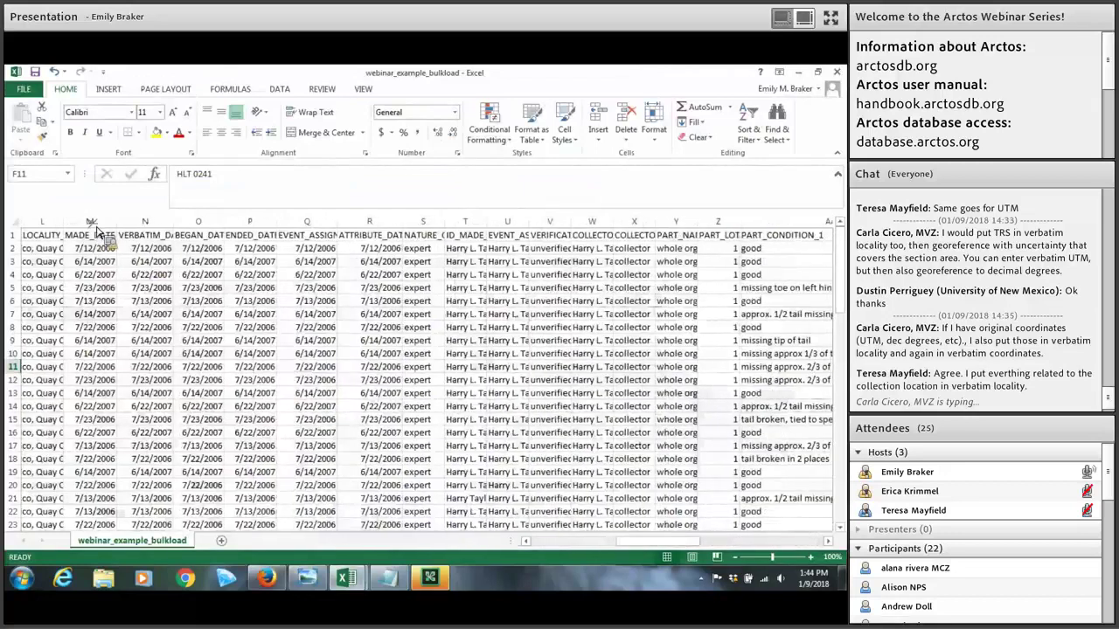
pyautogui.moveTo(91, 222); pyautogui.dragTo(381, 237)
pyautogui.rightClick(293, 294)
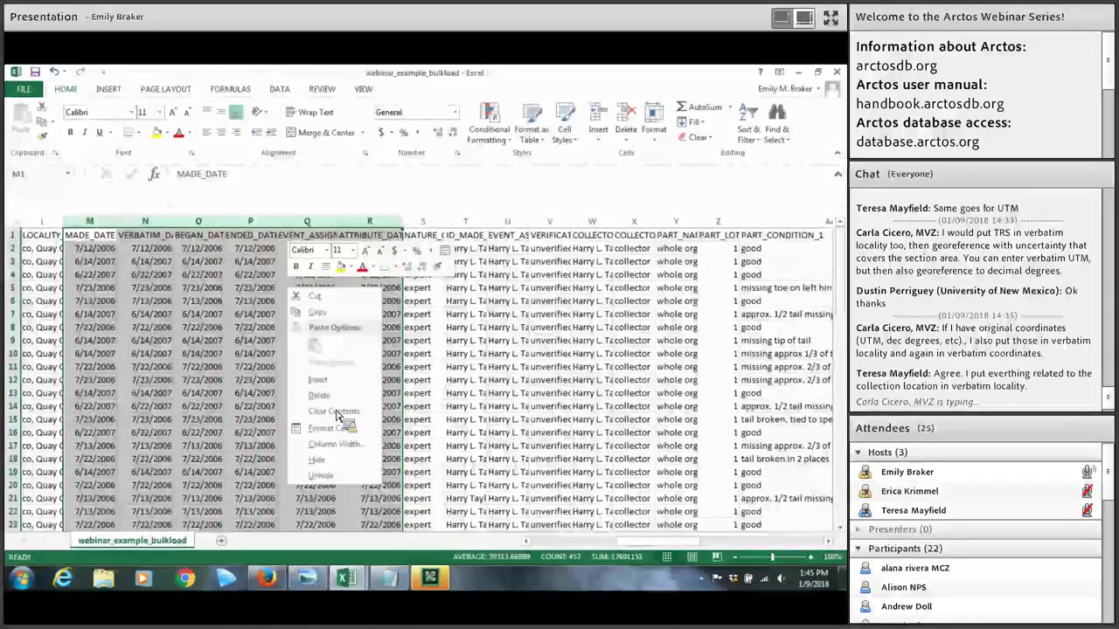
pyautogui.click(337, 430)
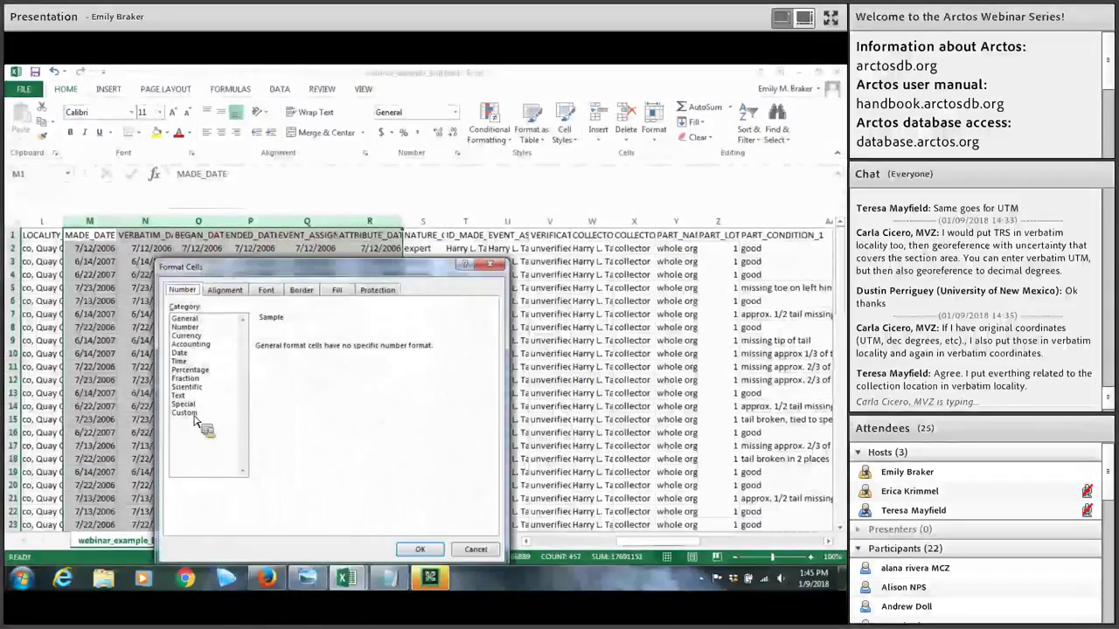
pyautogui.click(188, 413)
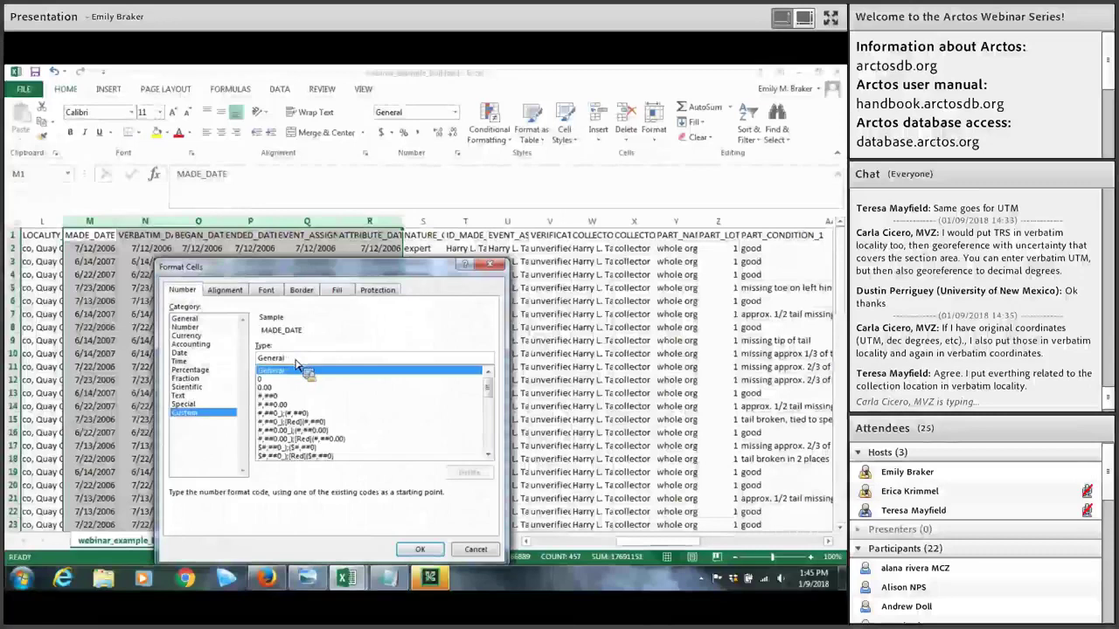
pyautogui.press('BackSpace')
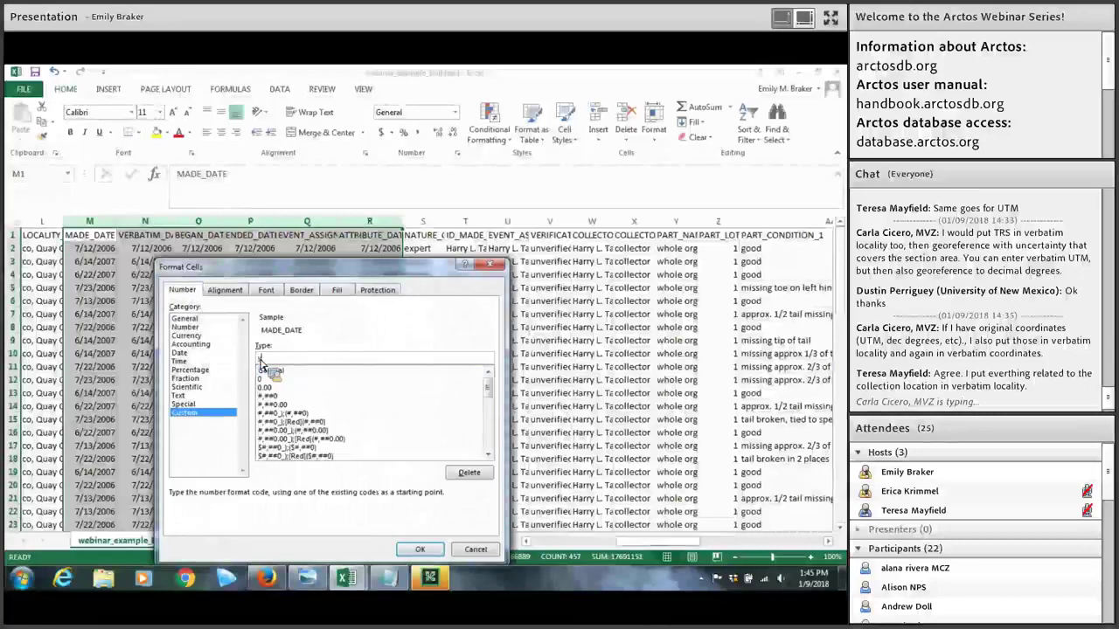
pyautogui.write('yyyy-mm-dd')
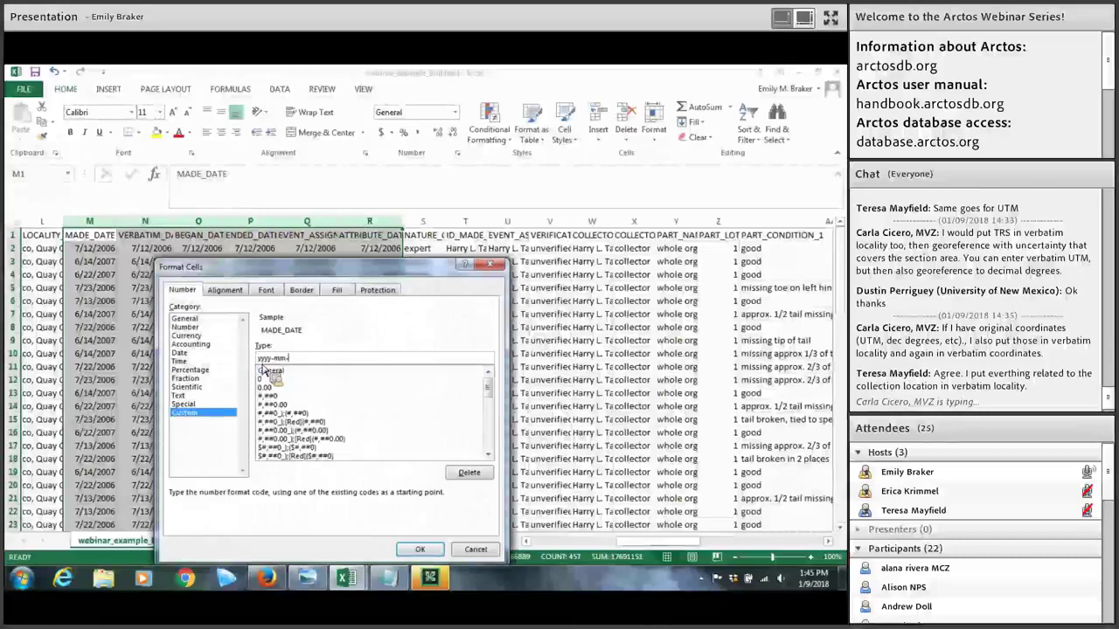
pyautogui.click(420, 549)
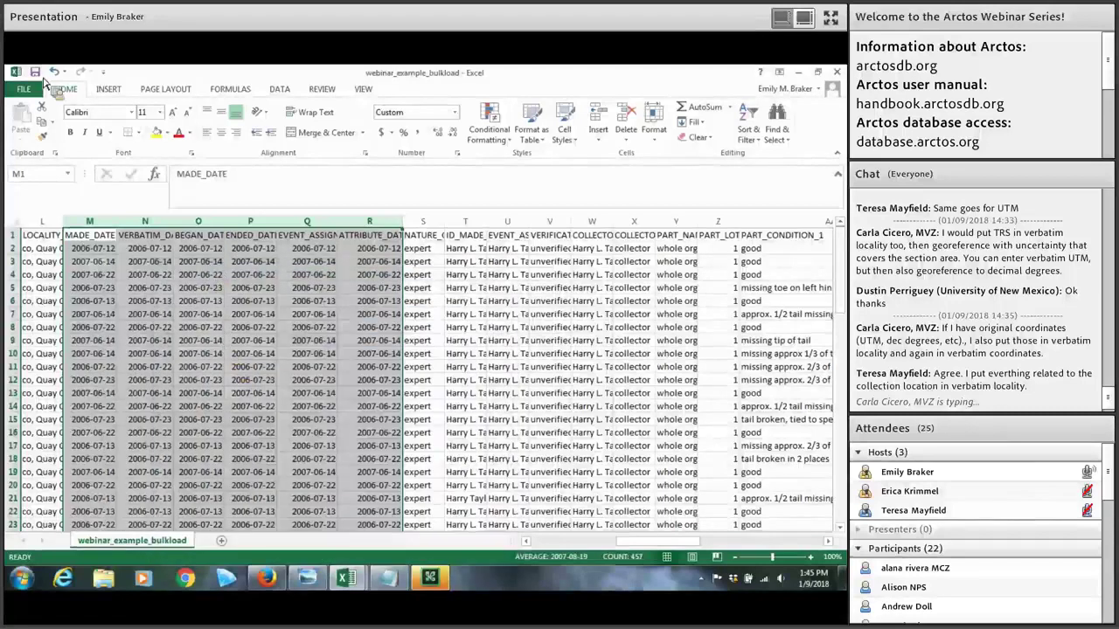
# Step: Save the workbook, keeping CSV format
pyautogui.click(36, 72)
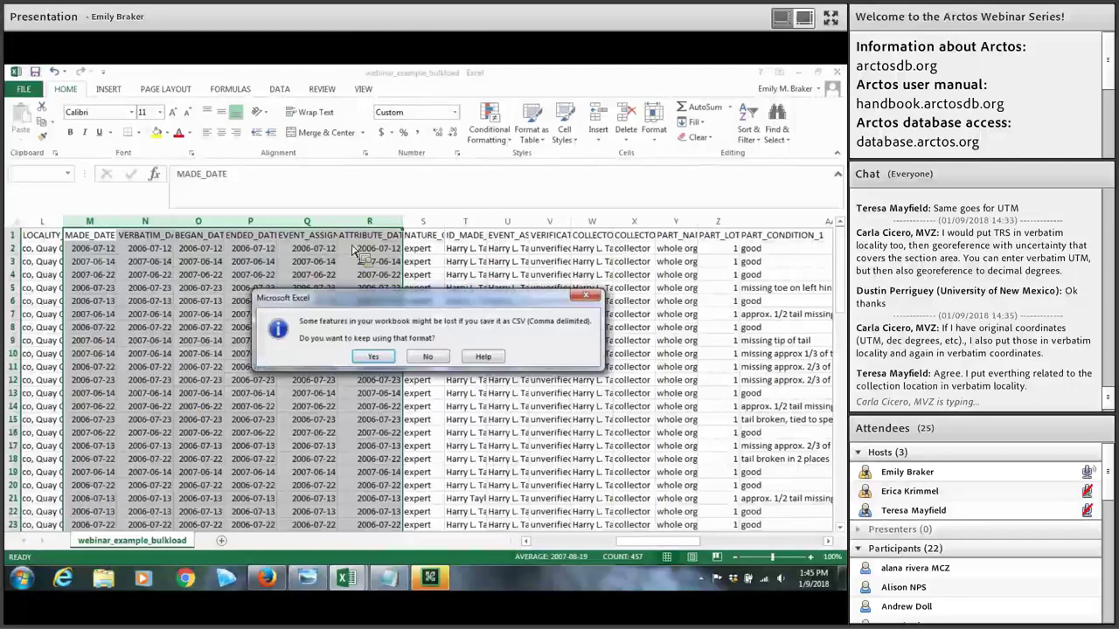
pyautogui.click(375, 358)
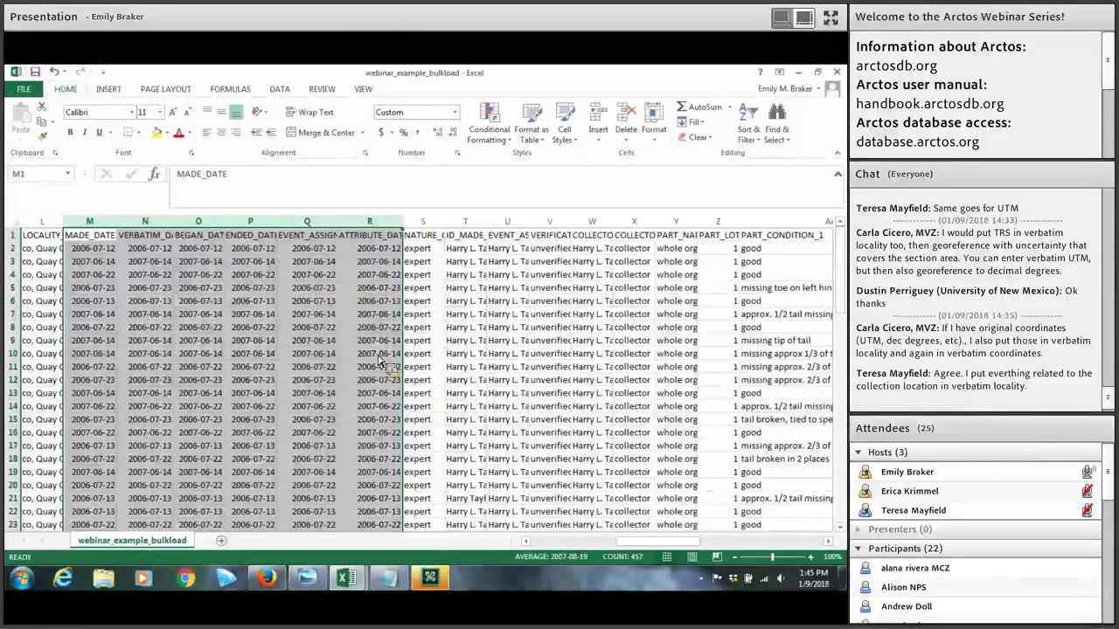
pyautogui.click(507, 409)
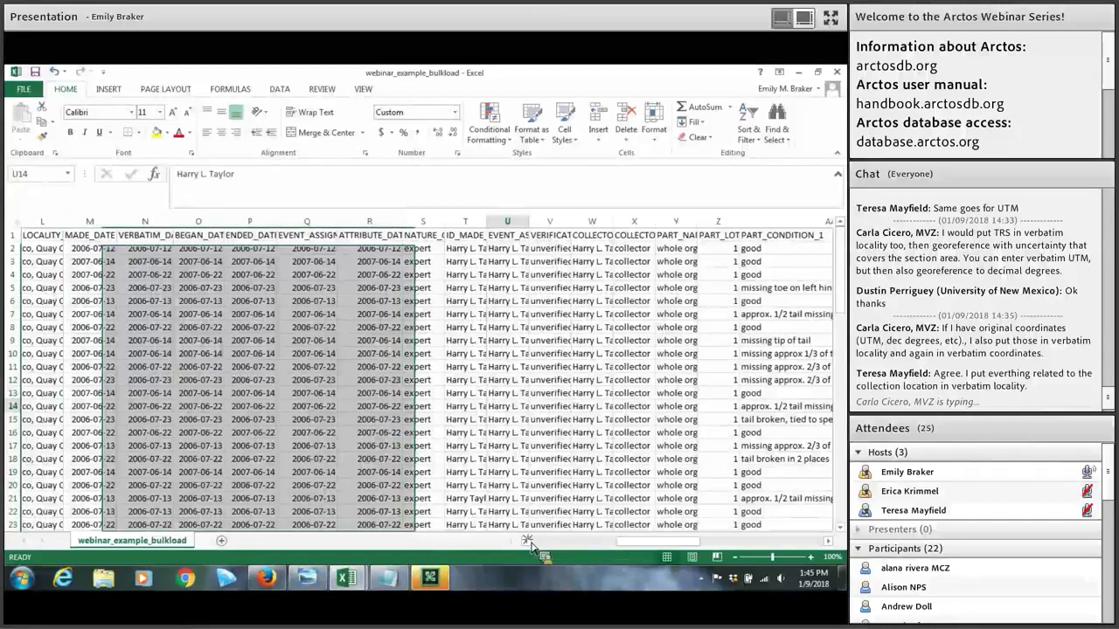
pyautogui.click(528, 541)
pyautogui.click(528, 541)
pyautogui.click(527, 541)
pyautogui.click(528, 541)
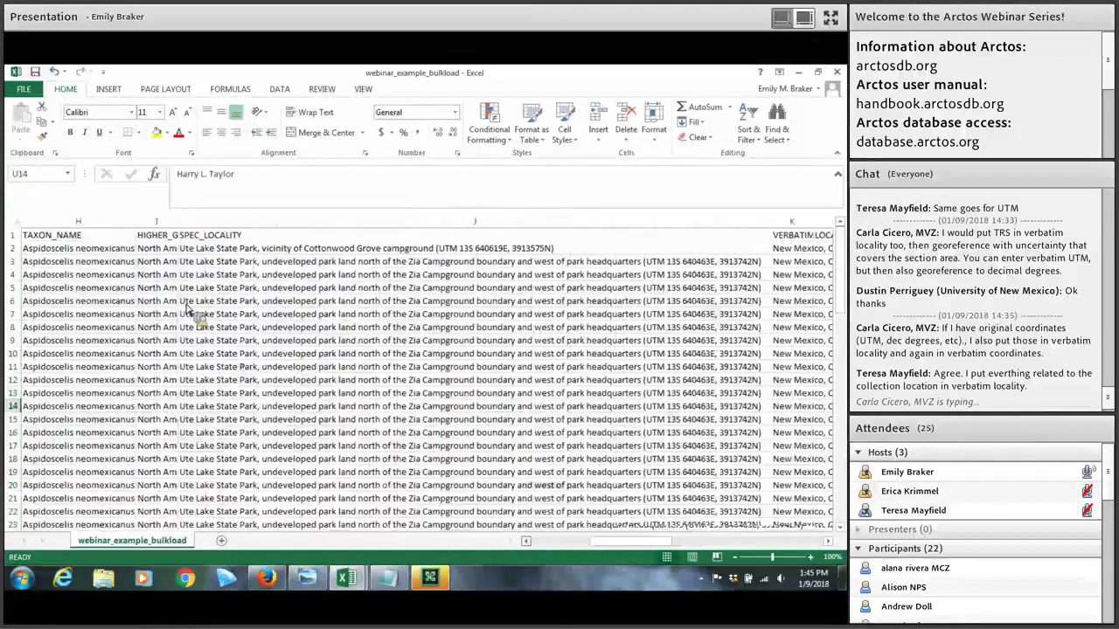
pyautogui.hscroll(-3, 267, 310)
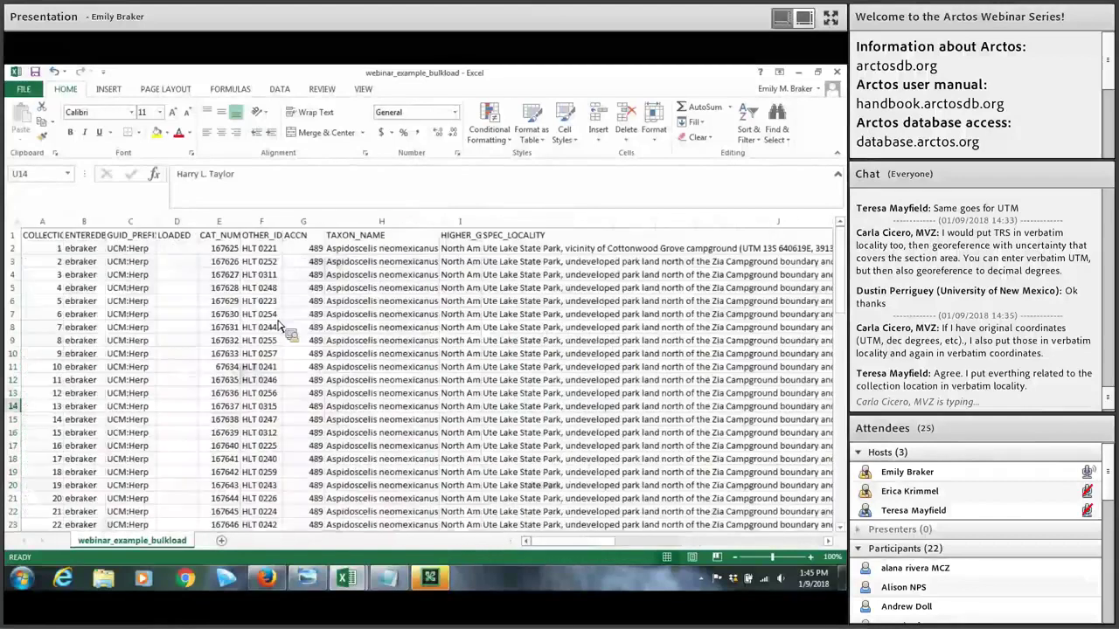
pyautogui.click(133, 345)
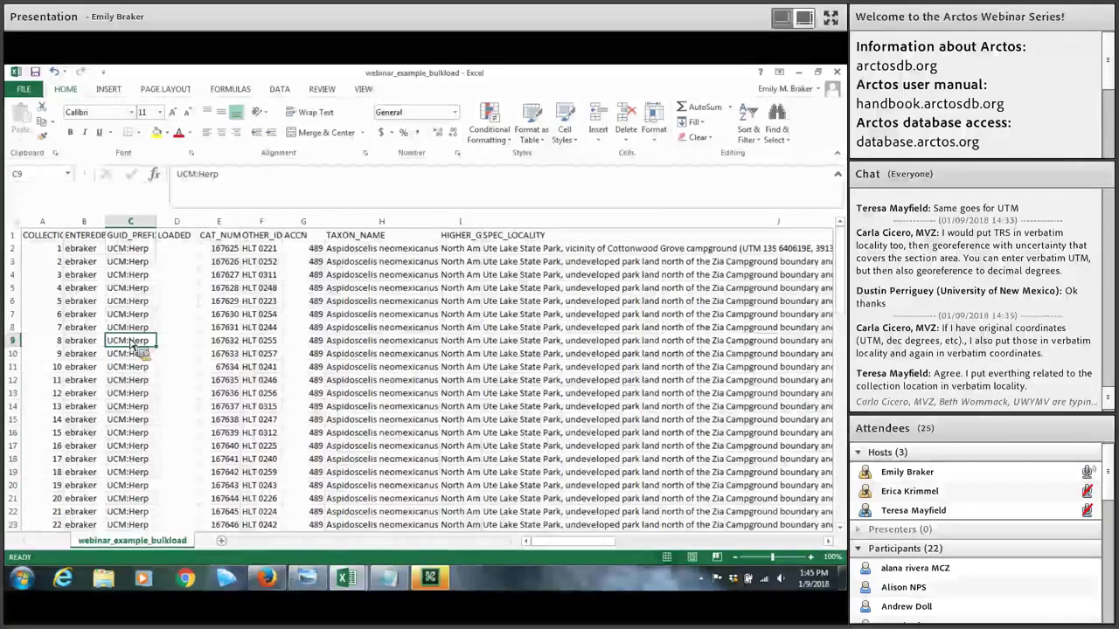
pyautogui.click(136, 314)
pyautogui.click(137, 332)
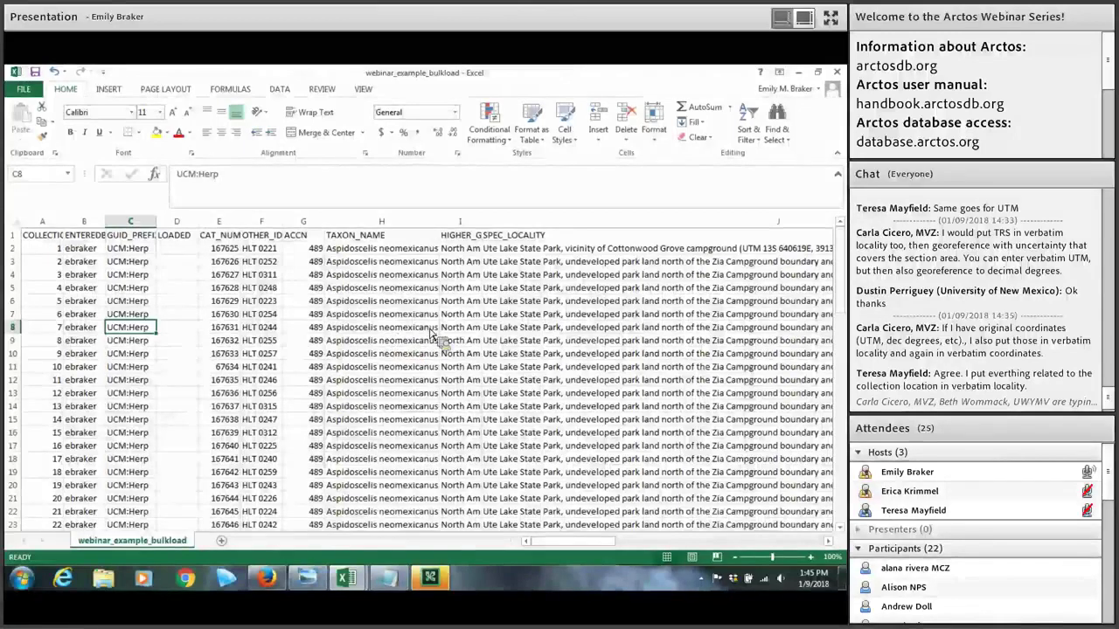
pyautogui.scroll(-1, 437, 336)
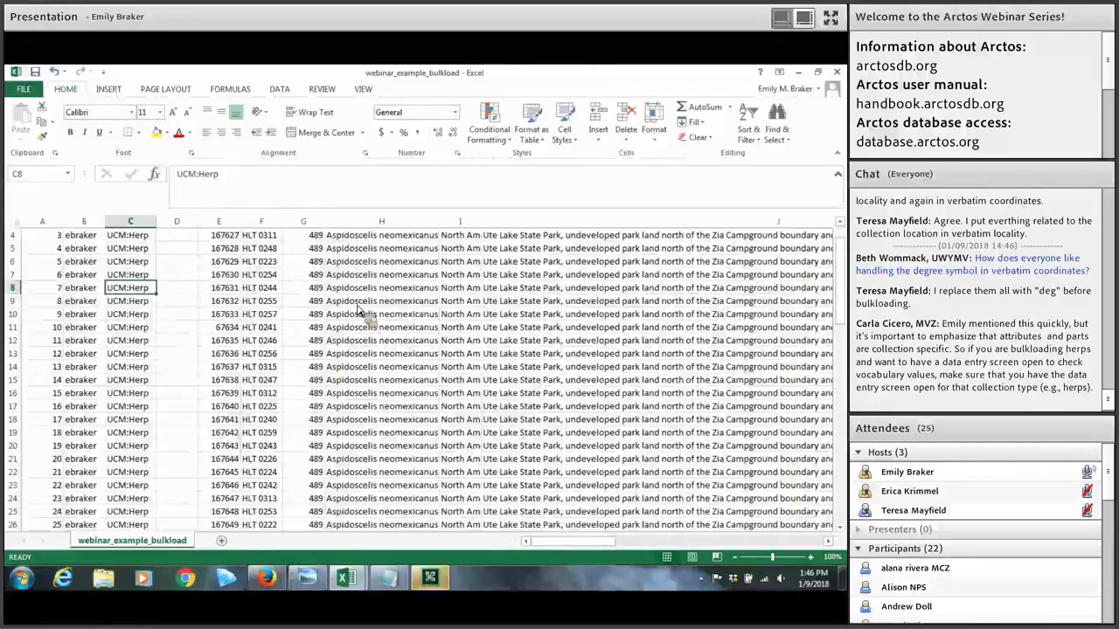
pyautogui.scroll(1, 389, 336)
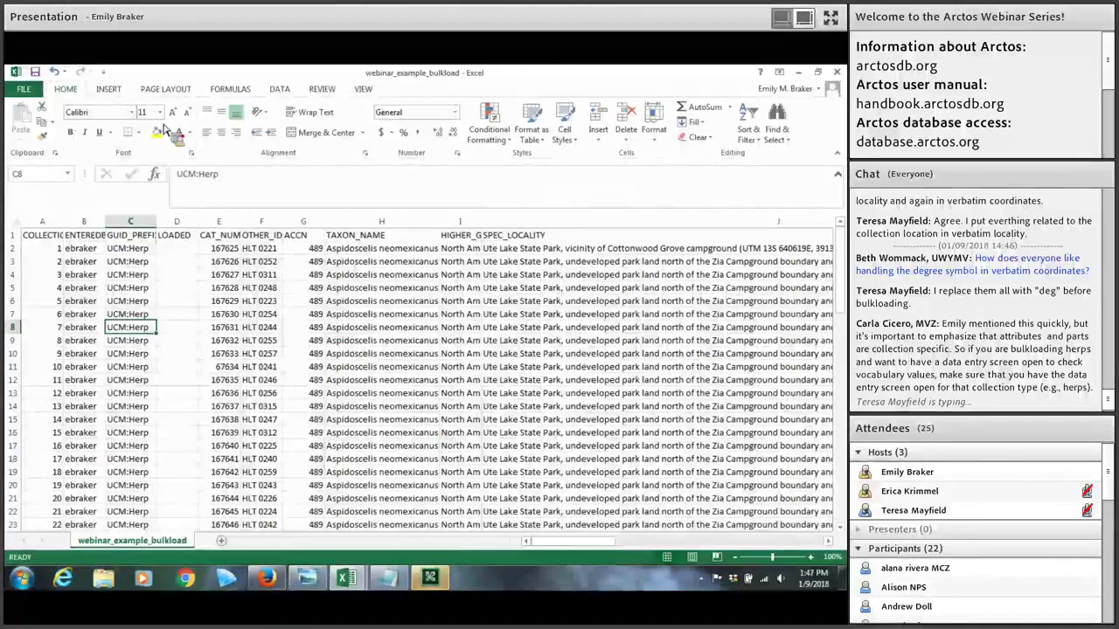
# Step: In Firefox, open the Bulkload Specimens page via Enter Data > Bulkloader
pyautogui.click(267, 579)
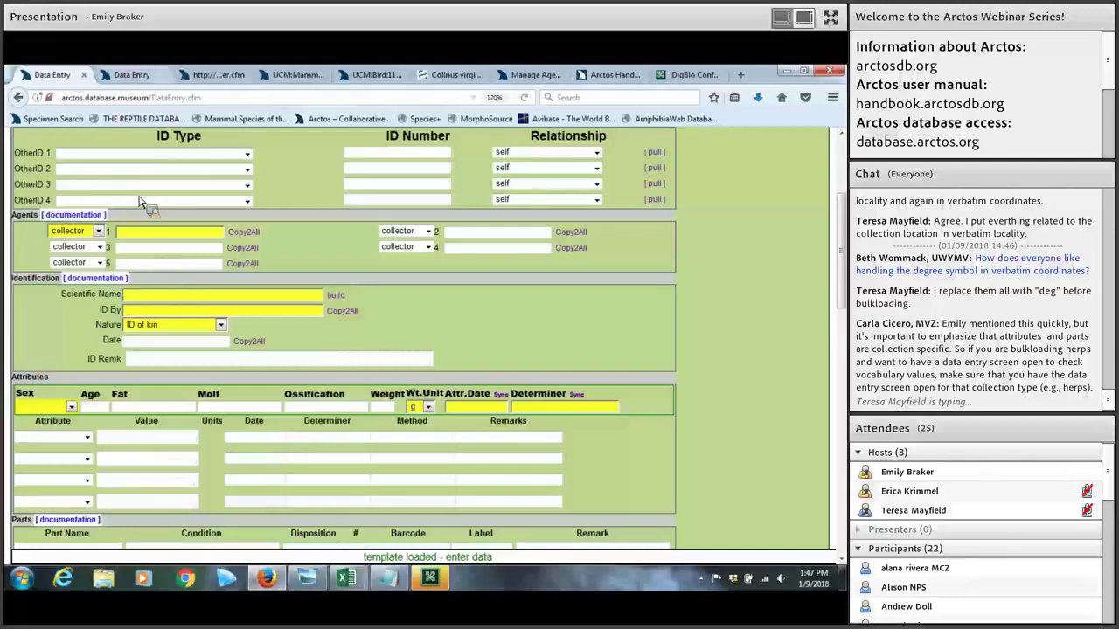
pyautogui.hotkey('ctrl', 'Tab')
pyautogui.moveTo(136, 229)
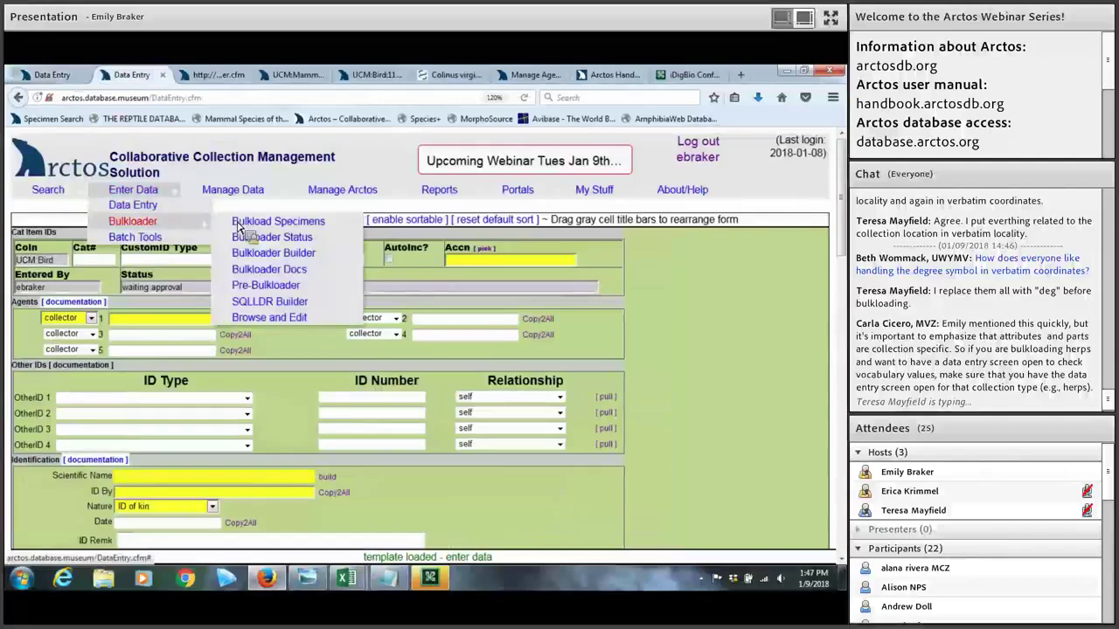
pyautogui.click(246, 224)
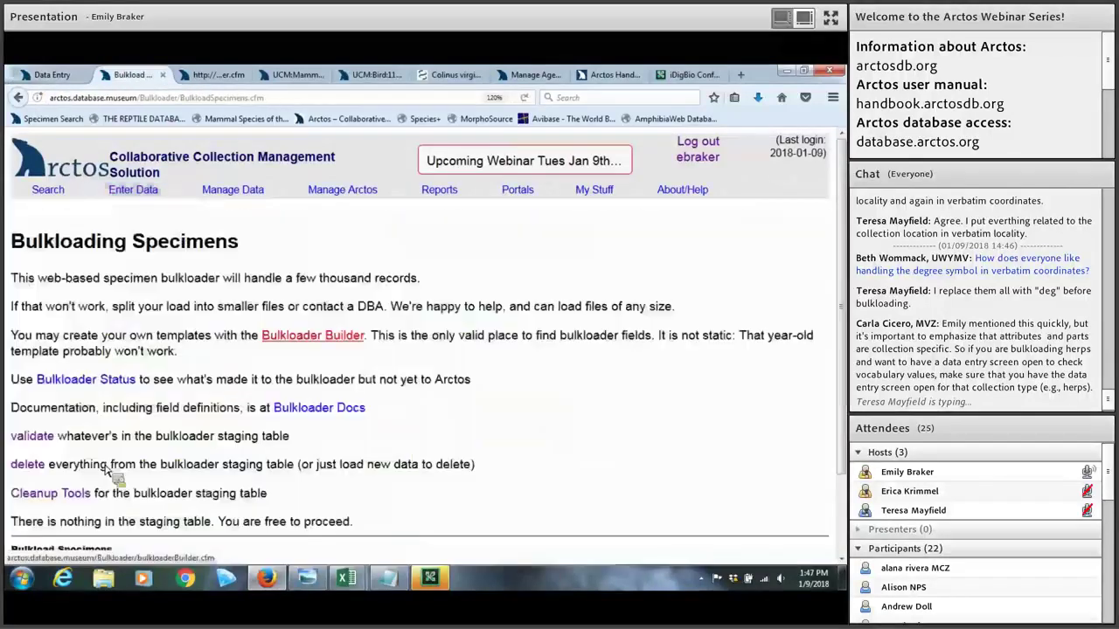
pyautogui.scroll(-2, 219, 411)
# Step: Choose webinar_example_bulkload.csv as the file to upload
pyautogui.click(94, 490)
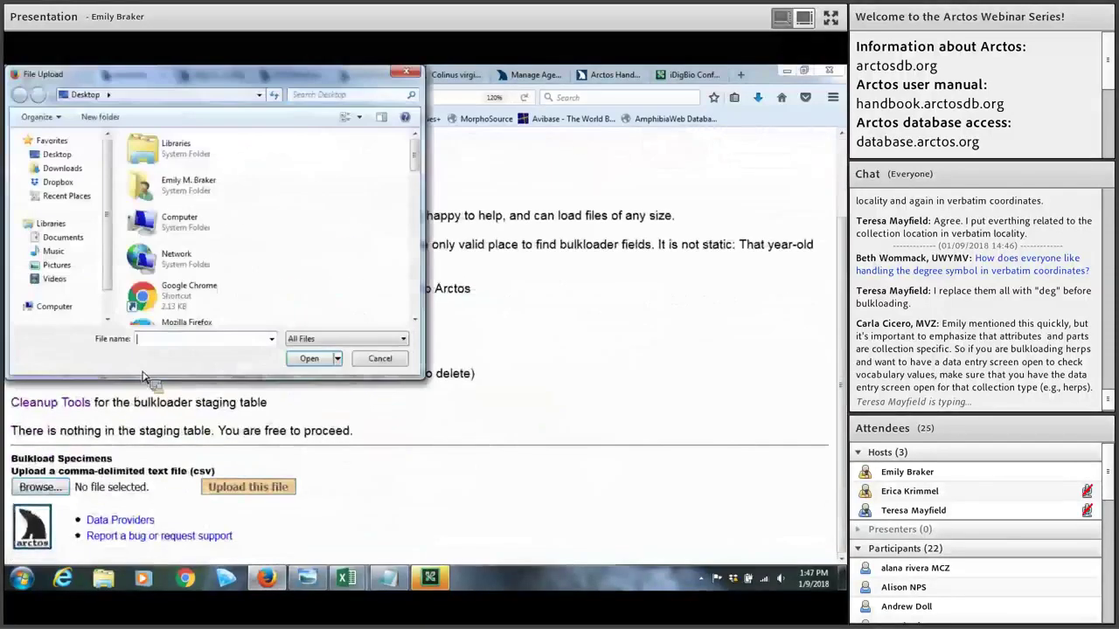
pyautogui.write('w')
pyautogui.press('Down')
pyautogui.press('Return')
pyautogui.press('Return')
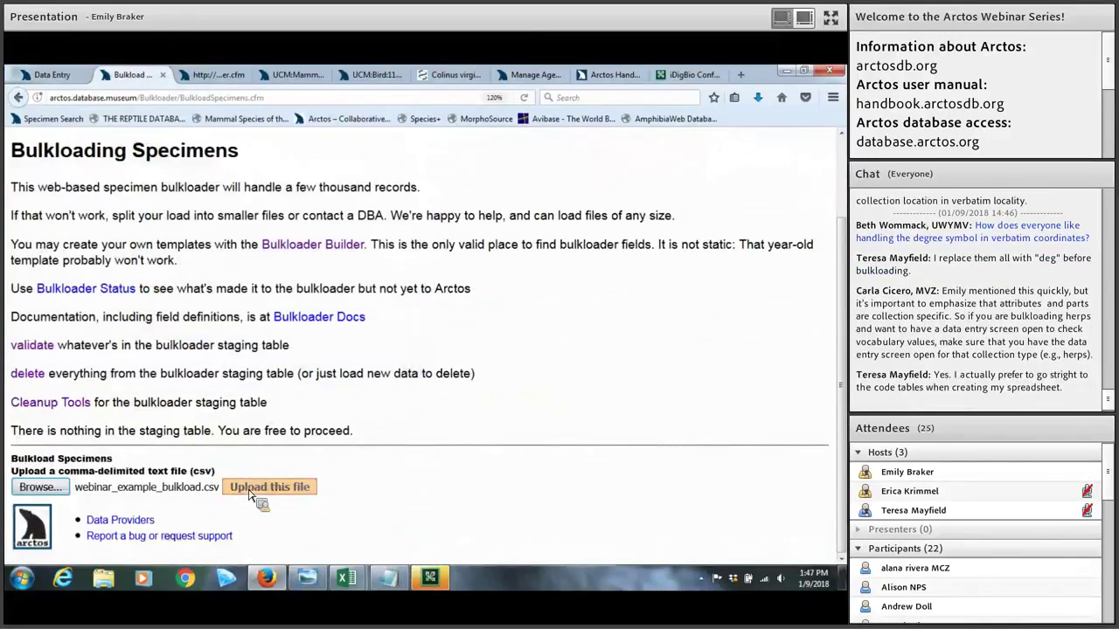
# Step: Upload the chosen CSV to the staging table and bring up the bulkloader_error screenshot
pyautogui.click(250, 495)
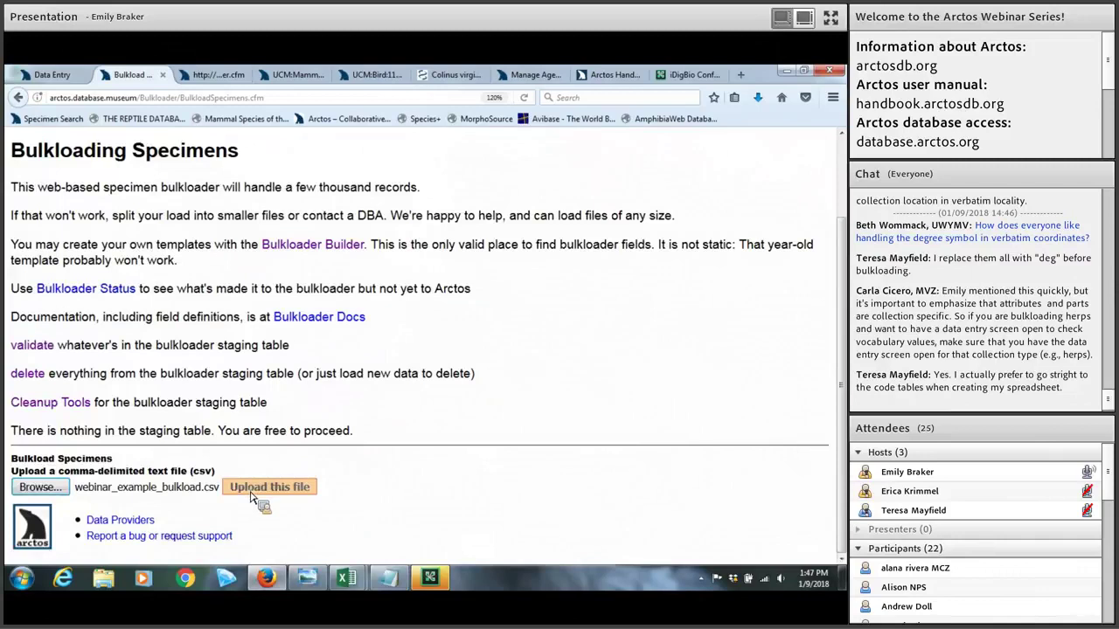
pyautogui.click(323, 584)
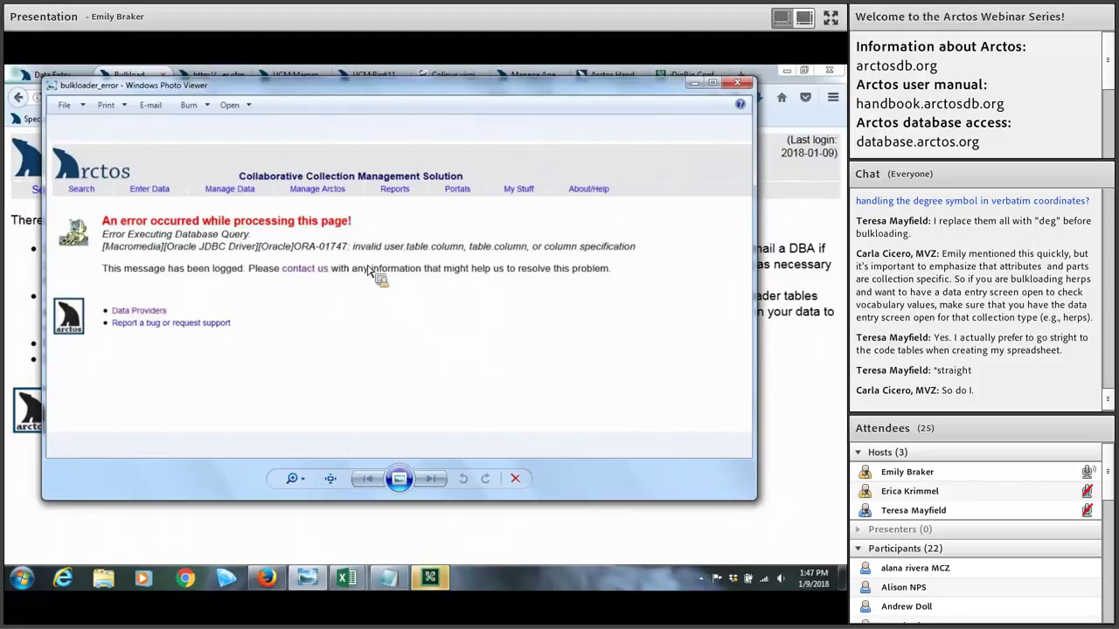
# Step: Review the CSV in Notepad, close it without saving, then close the error screenshot
pyautogui.click(406, 586)
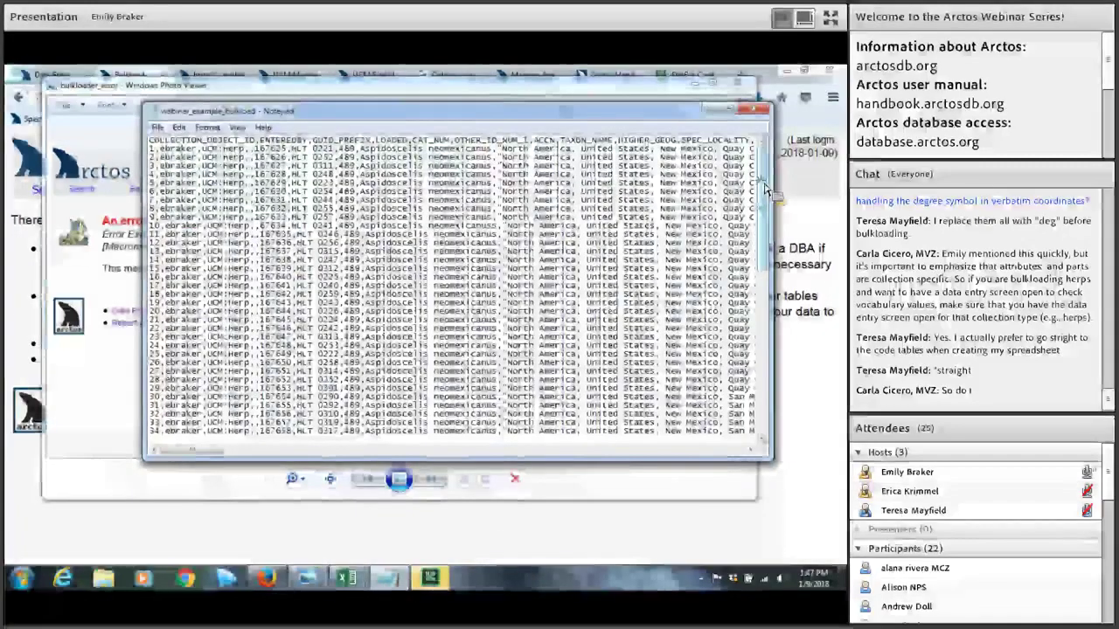
pyautogui.scroll(-2, 767, 288)
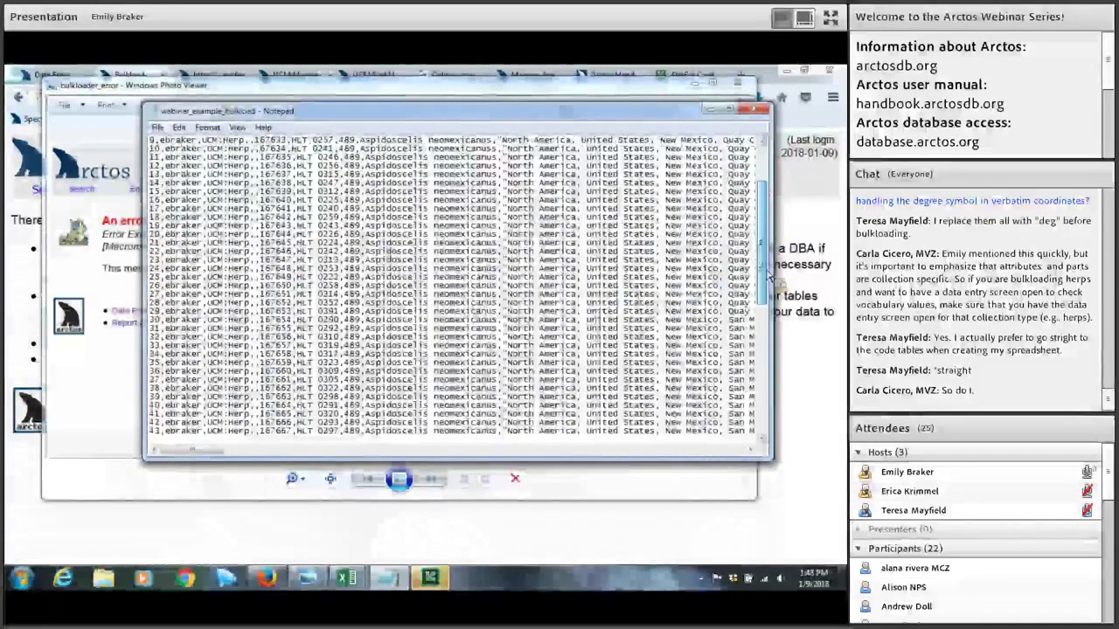
pyautogui.scroll(-13, 767, 385)
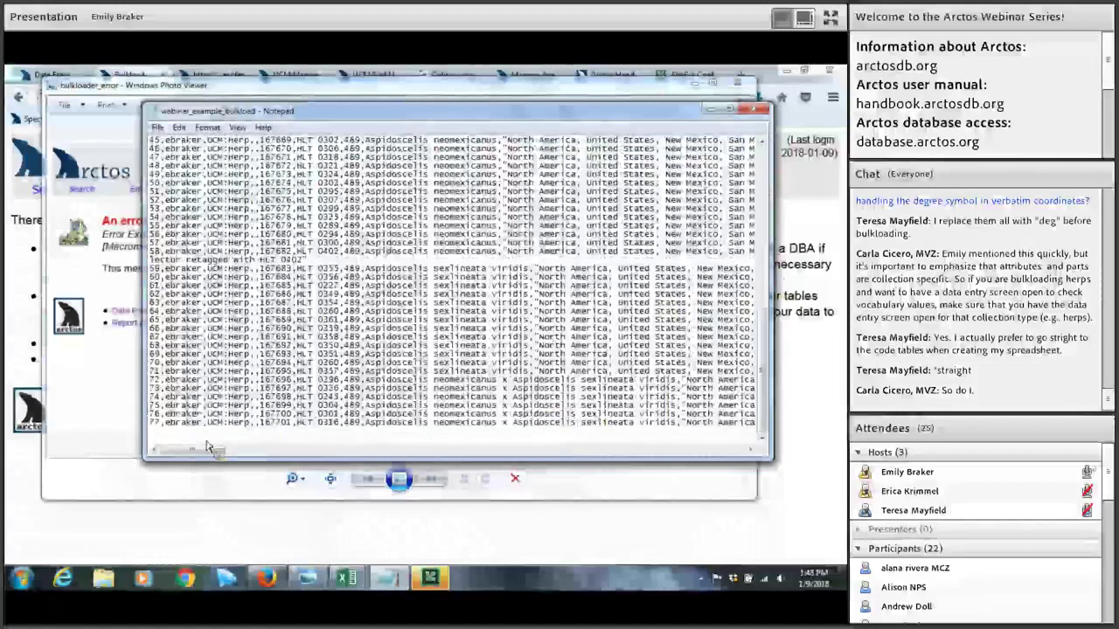
pyautogui.moveTo(208, 447); pyautogui.dragTo(577, 450)
pyautogui.click(757, 110)
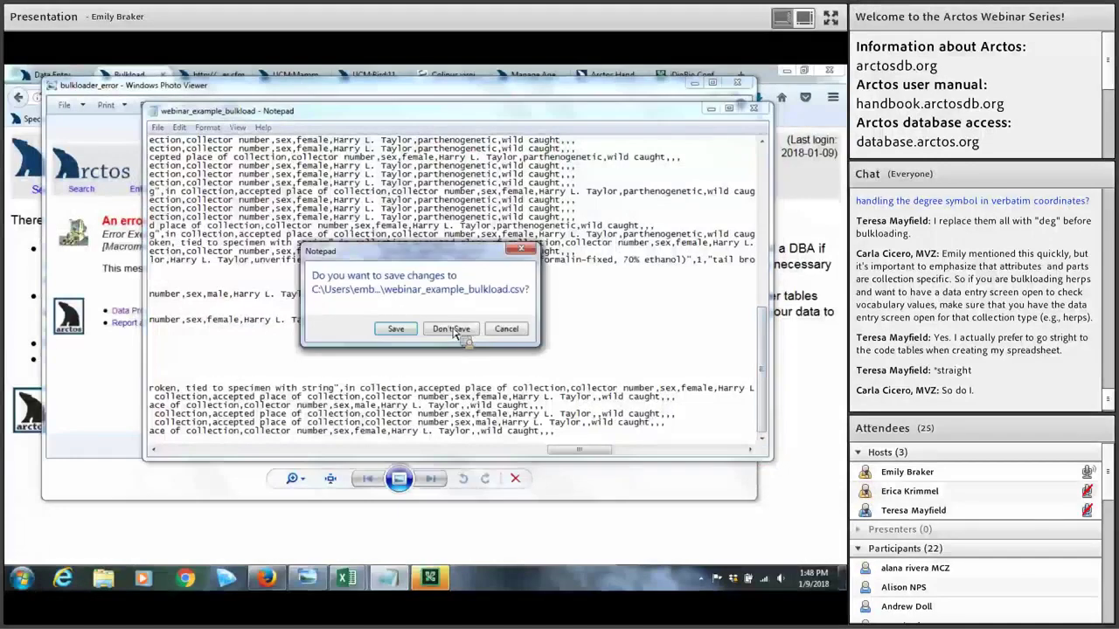
pyautogui.click(452, 330)
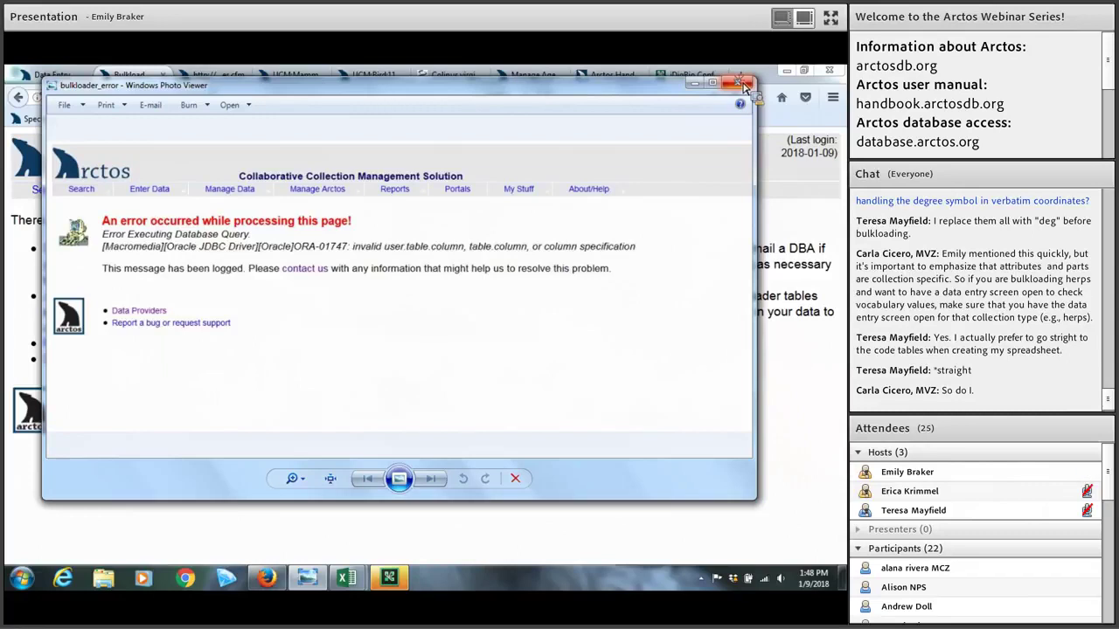
pyautogui.click(743, 85)
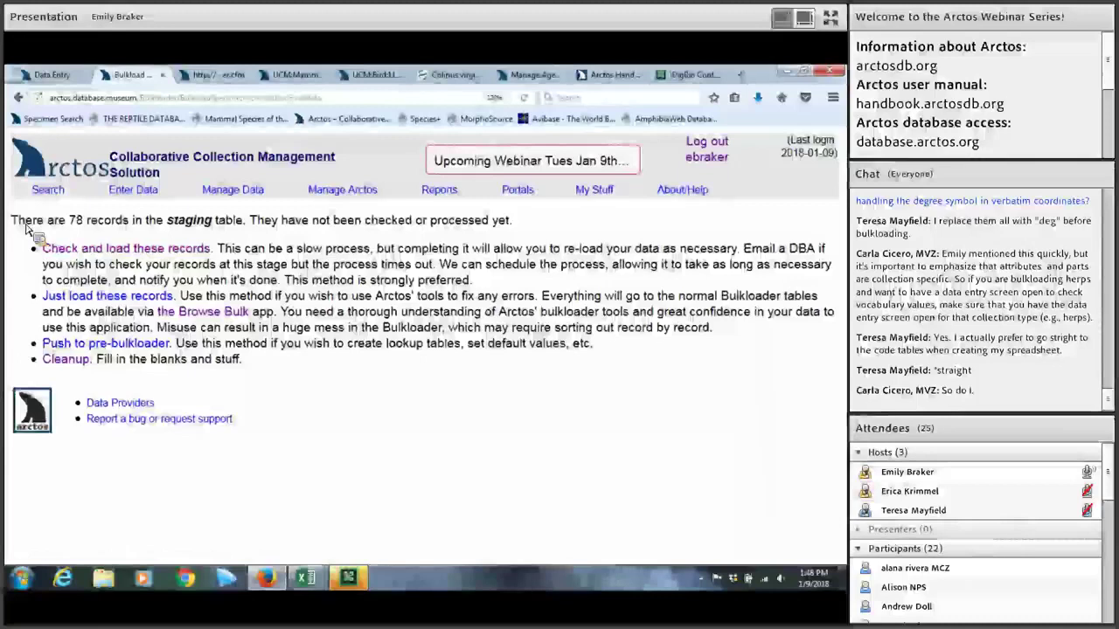
# Step: Run 'Check and load these records' on the 78 staged records and await the result
pyautogui.click(127, 249)
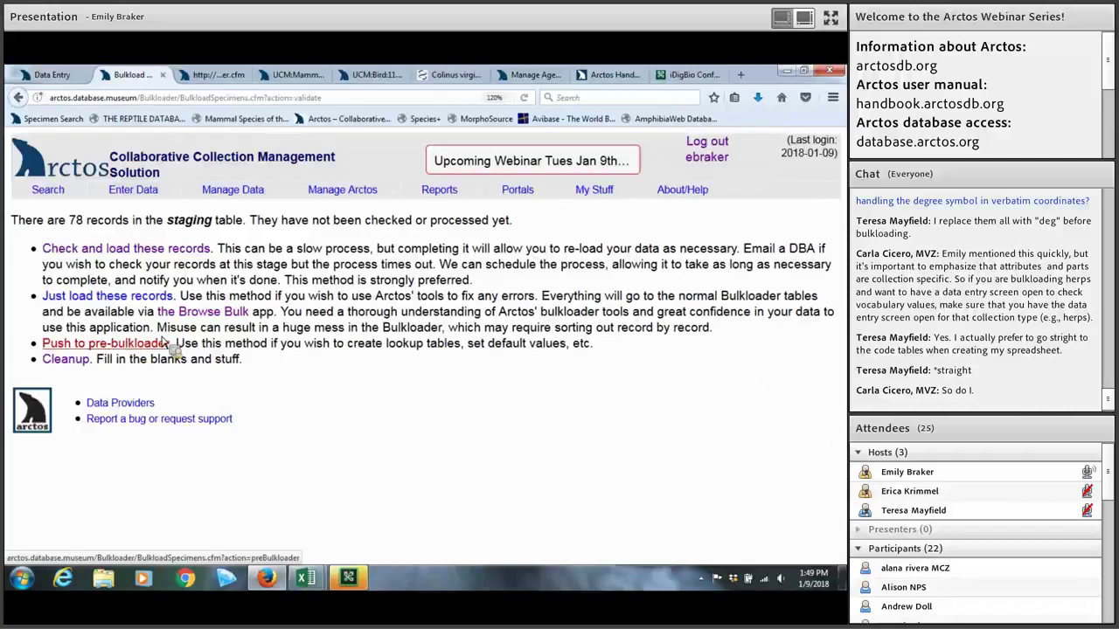
pyautogui.click(163, 341)
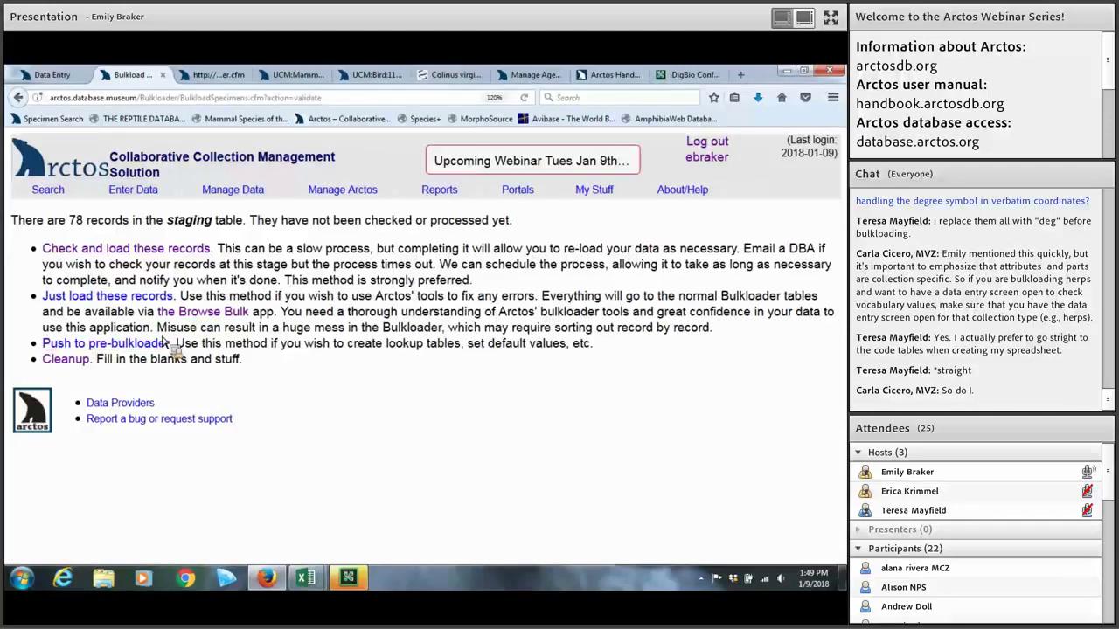
pyautogui.moveTo(176, 343); pyautogui.dragTo(267, 348)
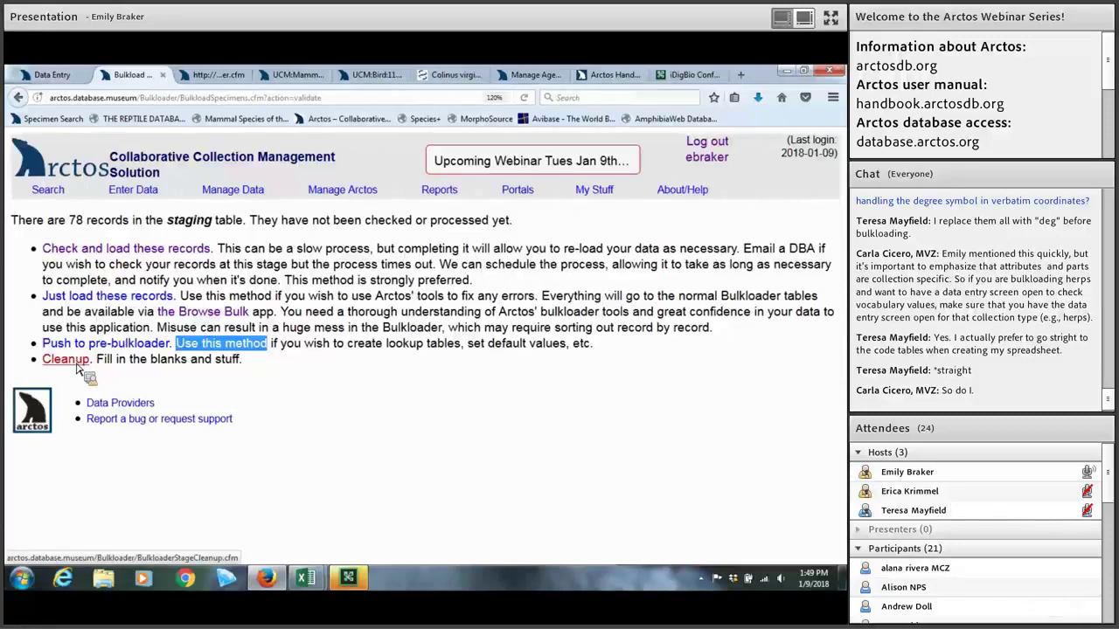
pyautogui.click(129, 250)
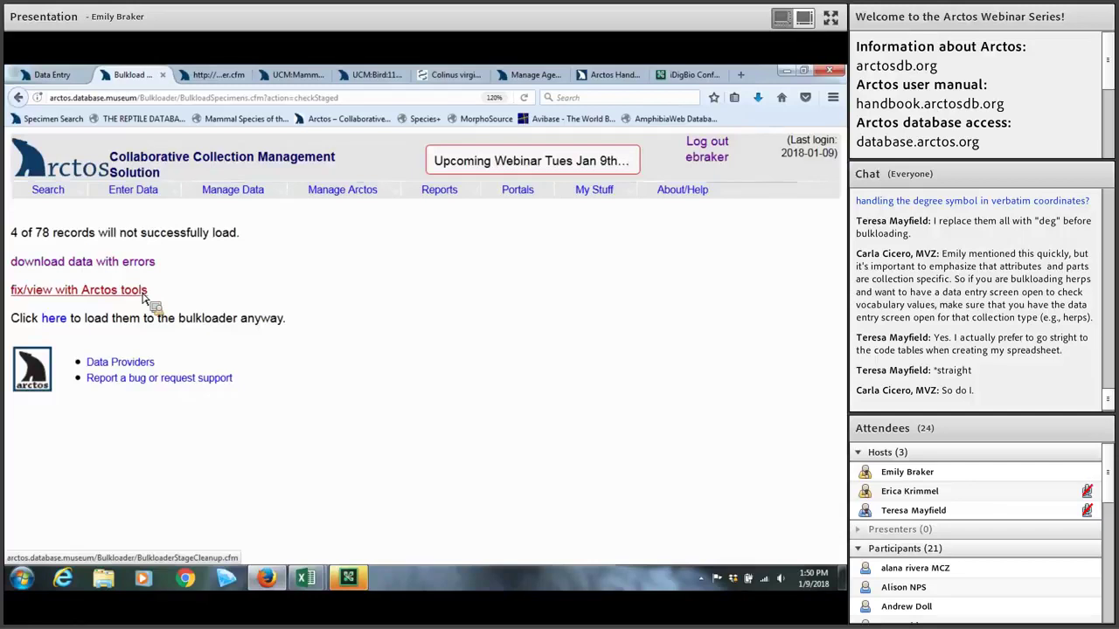
# Step: Go to 'fix/view with Arctos tools' and open the staged records in the AJAX grid
pyautogui.click(143, 295)
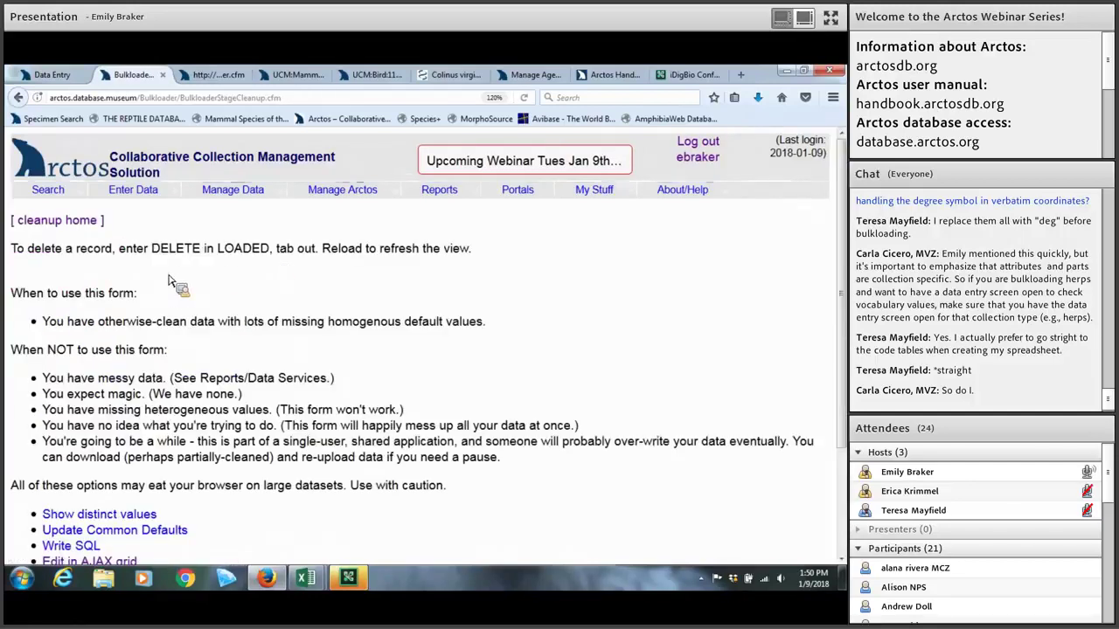
pyautogui.scroll(-2, 173, 278)
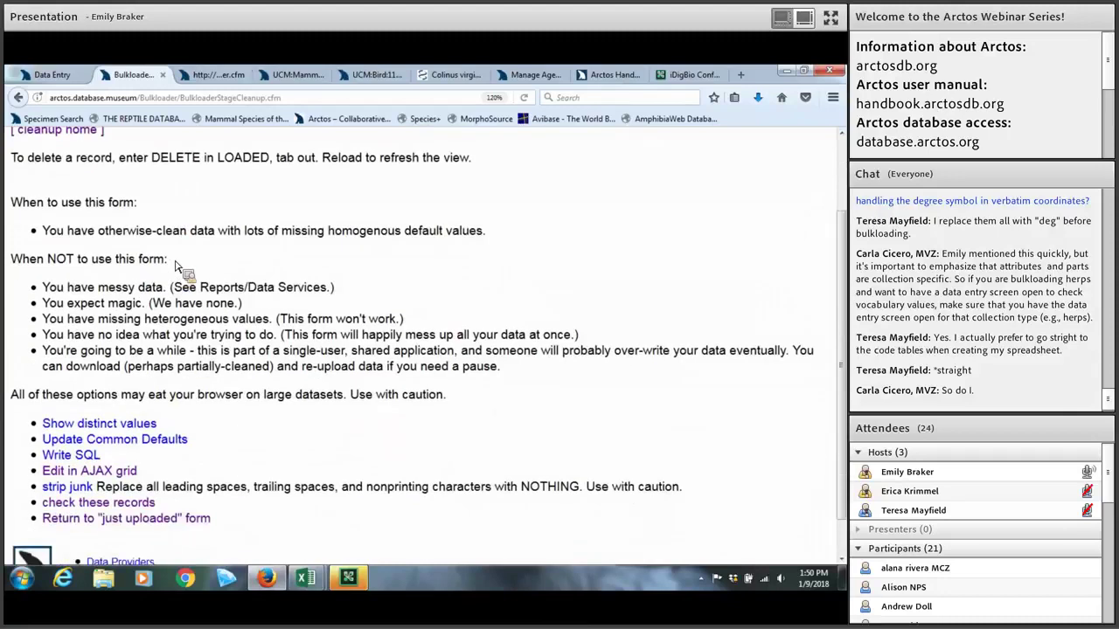
pyautogui.scroll(-1, 179, 280)
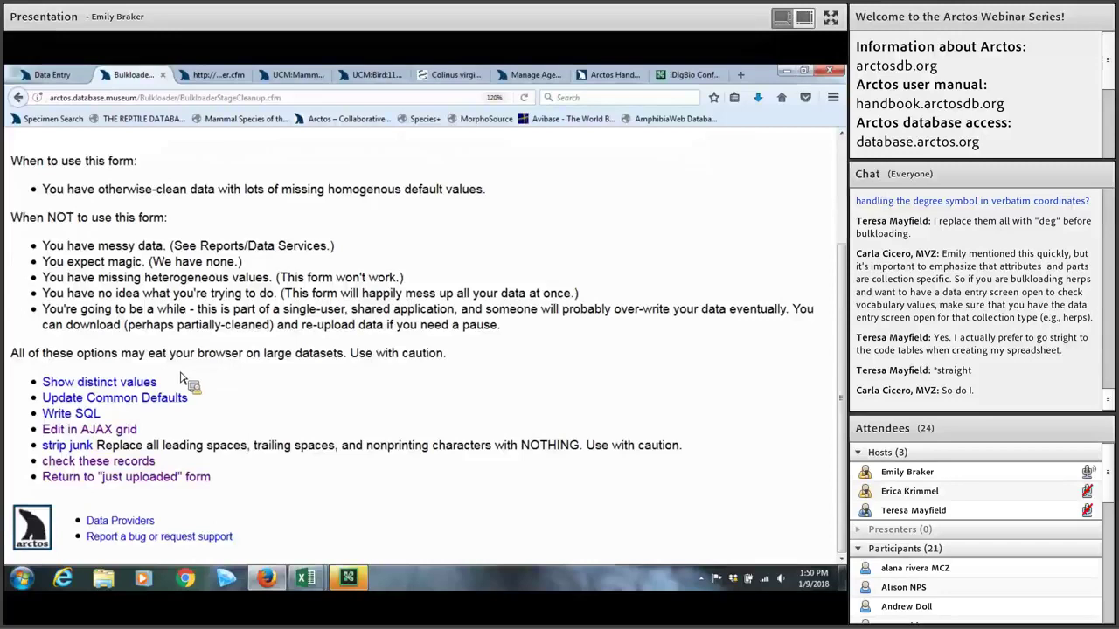
pyautogui.click(83, 384)
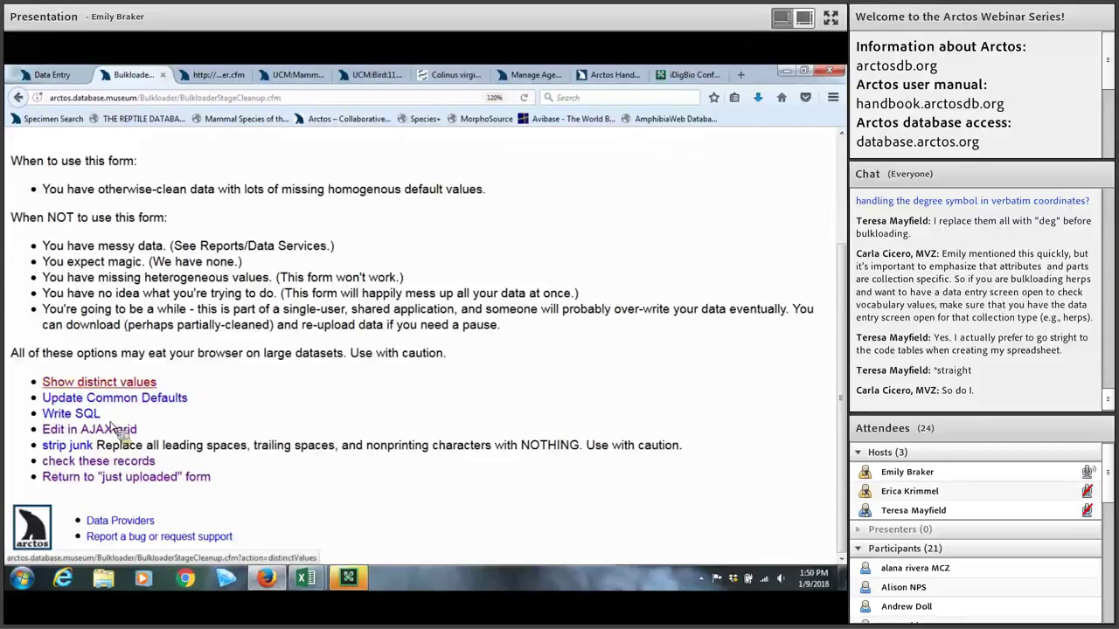
pyautogui.click(75, 448)
pyautogui.moveTo(76, 452)
pyautogui.mouseDown()
pyautogui.moveTo(131, 455)
pyautogui.moveTo(89, 454)
pyautogui.mouseUp()
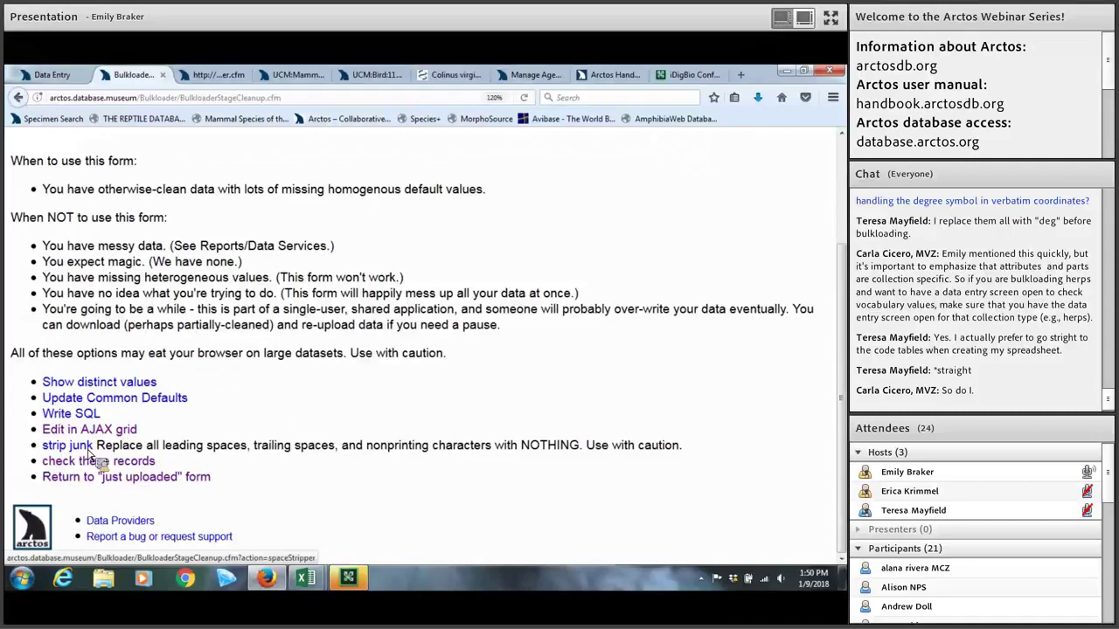
pyautogui.click(92, 431)
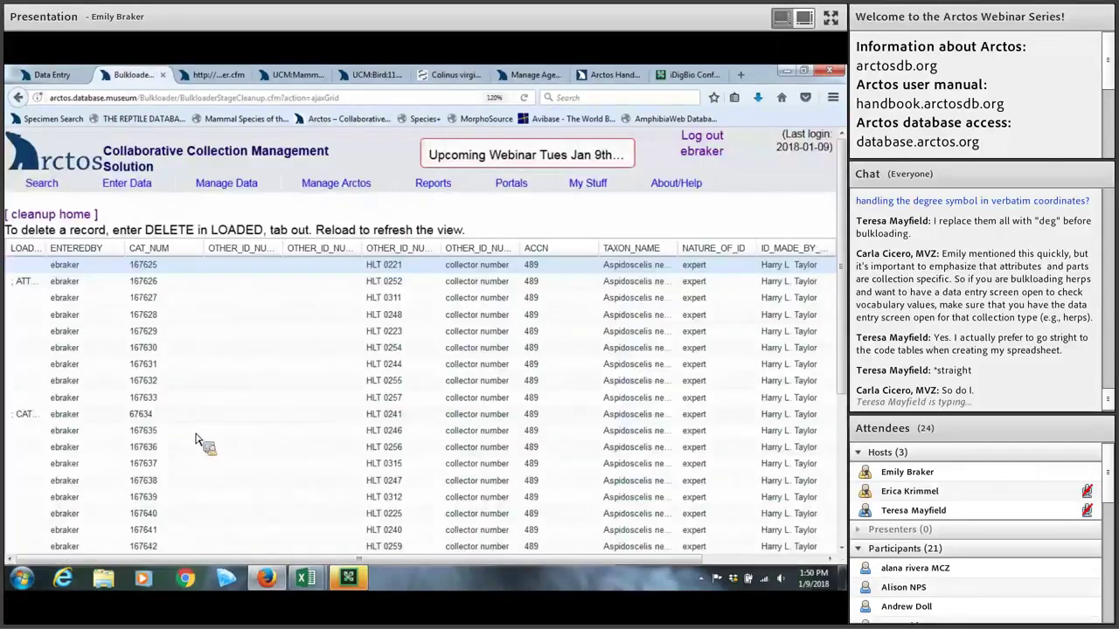
# Step: Zoom the page, widen the LOADED column and sort by it to group errors
pyautogui.scroll(-1, 197, 440)
pyautogui.scroll(1, 197, 440)
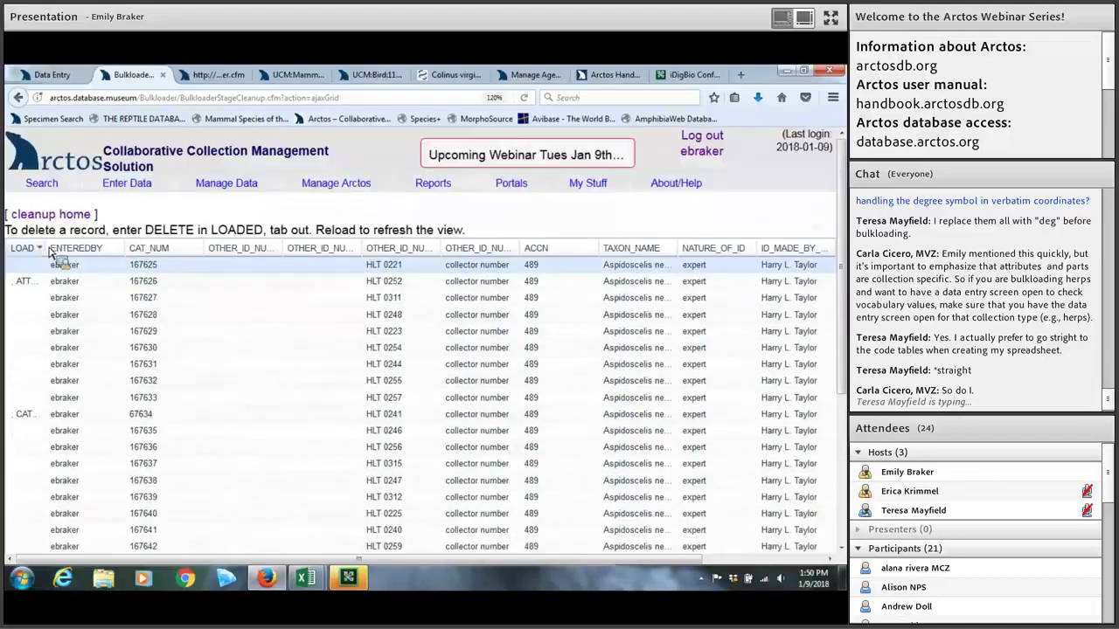
pyautogui.hotkey('ctrl', '+')
pyautogui.moveTo(75, 267); pyautogui.dragTo(134, 267)
pyautogui.click(131, 262)
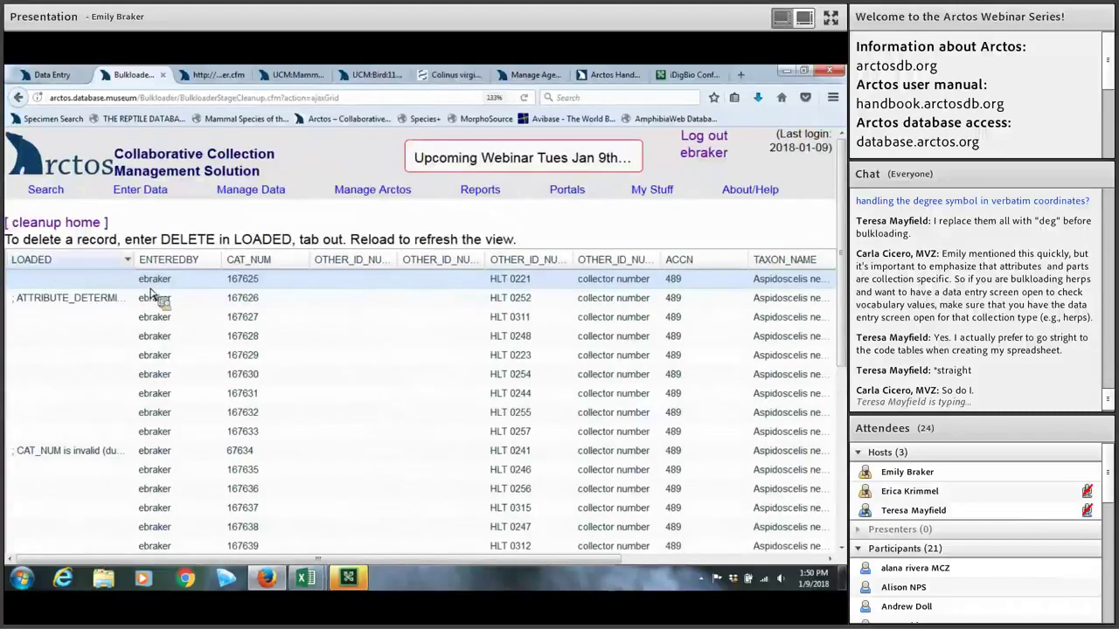
pyautogui.click(155, 278)
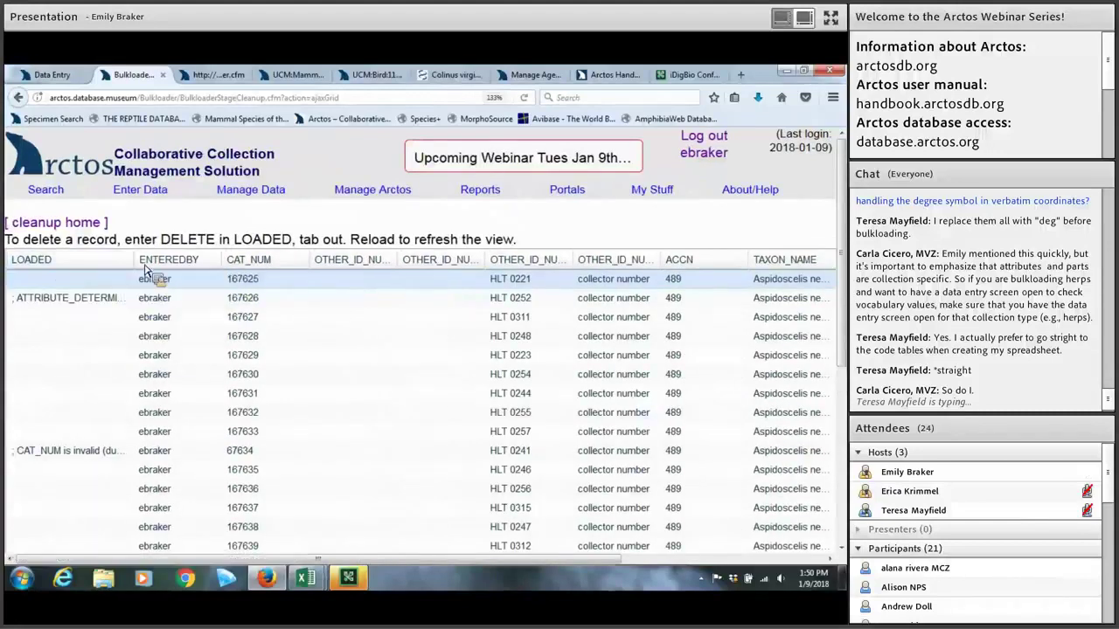
# Step: Widen LOADED further and scroll across the grid to read the full error messages
pyautogui.moveTo(250, 268); pyautogui.dragTo(245, 270)
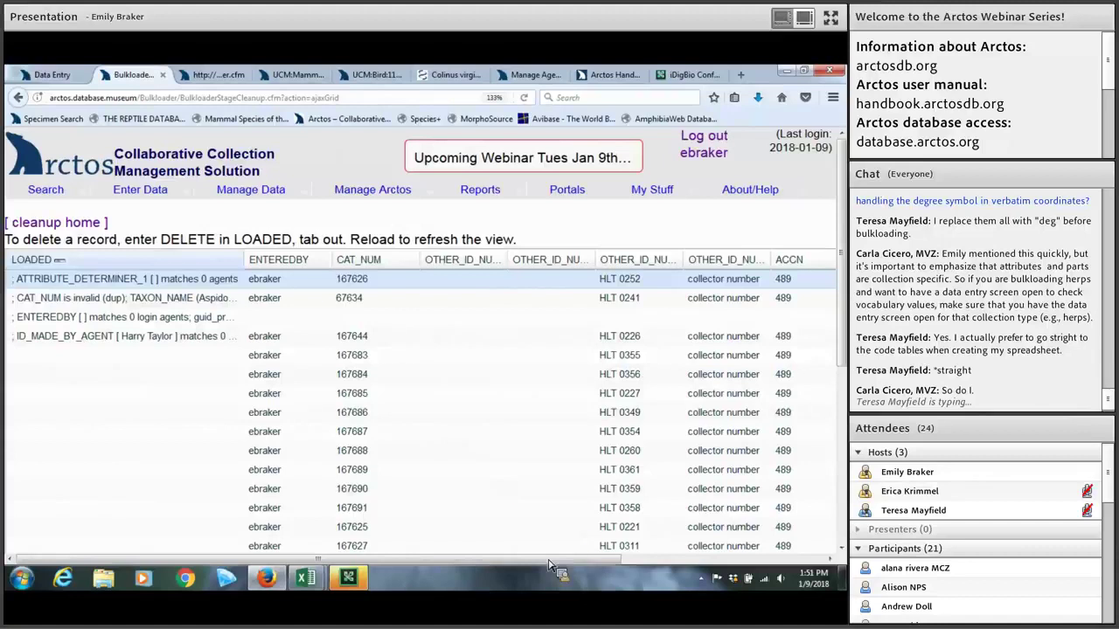
pyautogui.click(668, 559)
pyautogui.hscroll(3, 798, 529)
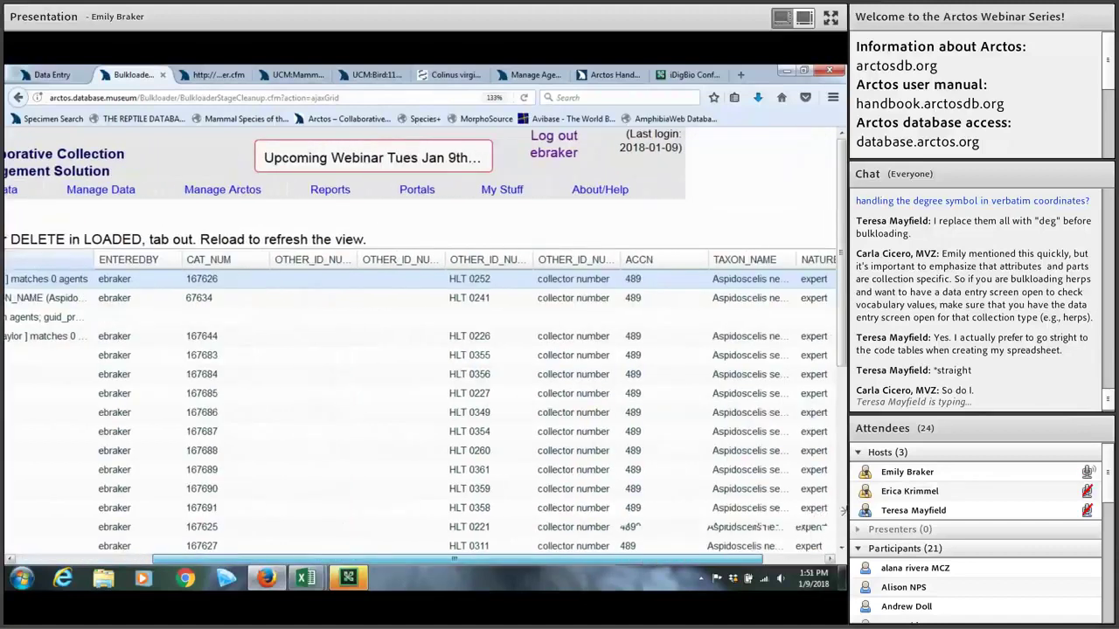
pyautogui.hscroll(2, 653, 530)
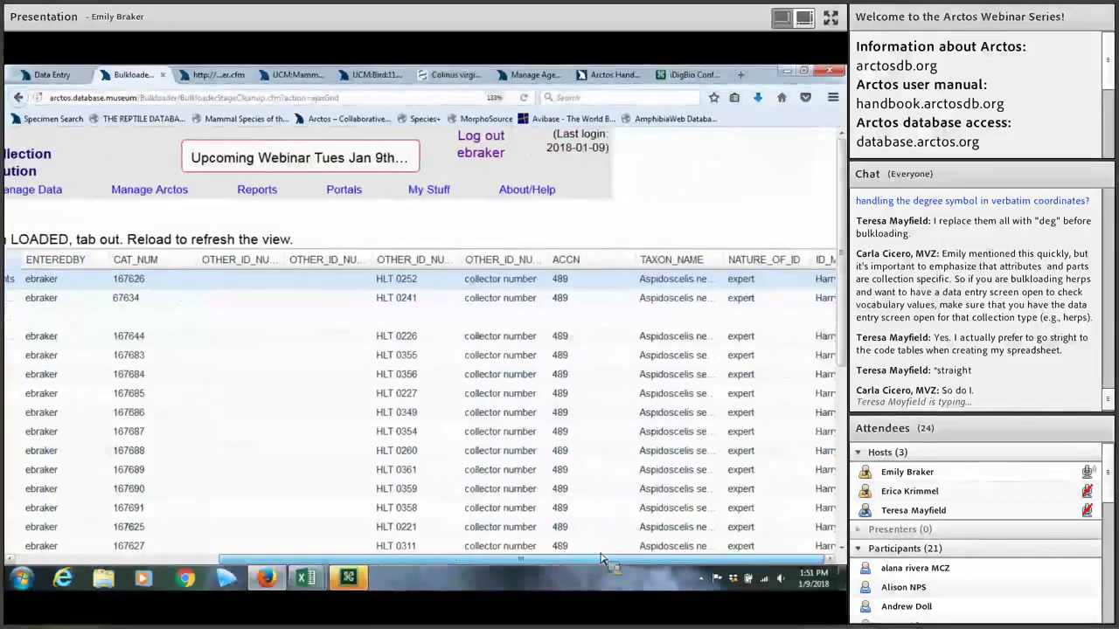
pyautogui.moveTo(522, 564); pyautogui.dragTo(279, 532)
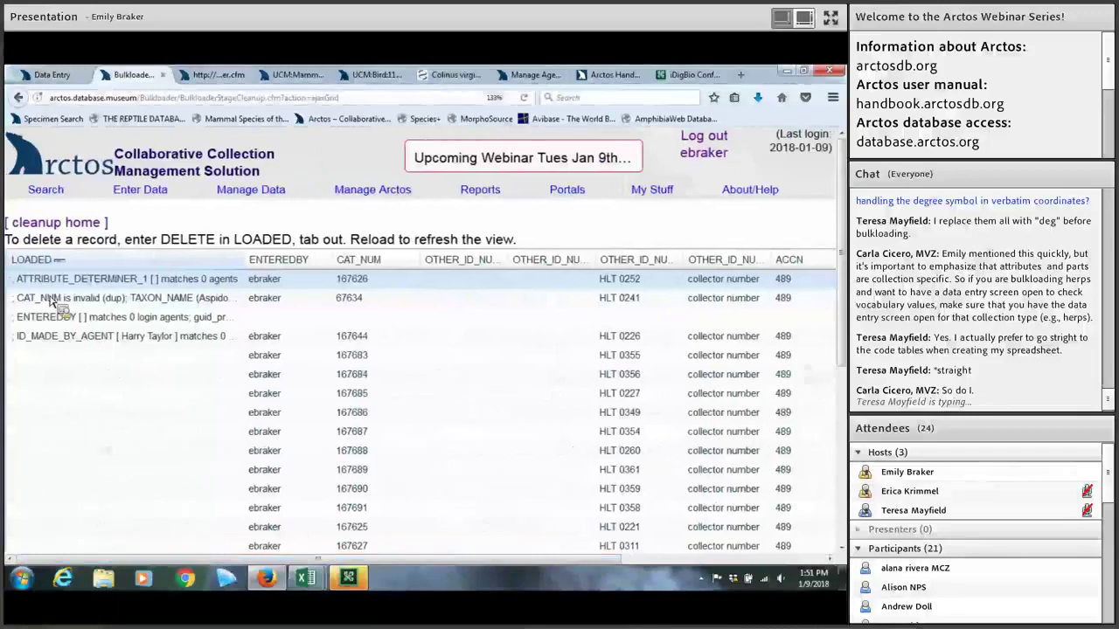
# Step: Change CAT_NUM 67634 to 167634, enter the username in the blank ENTEREDBY cell, and check the fourth error
pyautogui.click(340, 301)
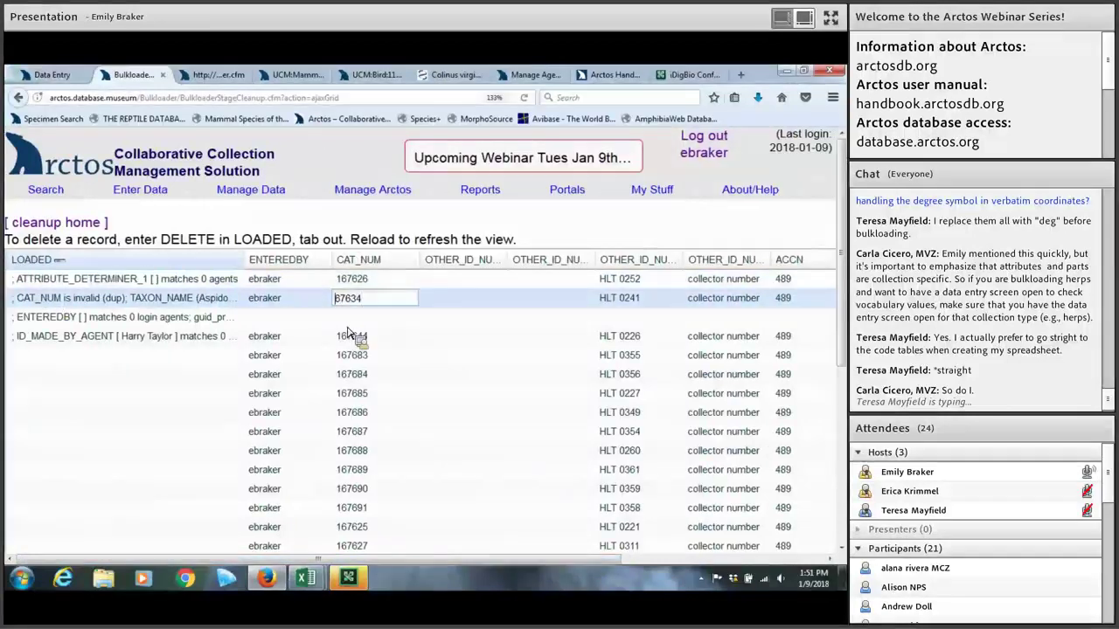
pyautogui.click(271, 319)
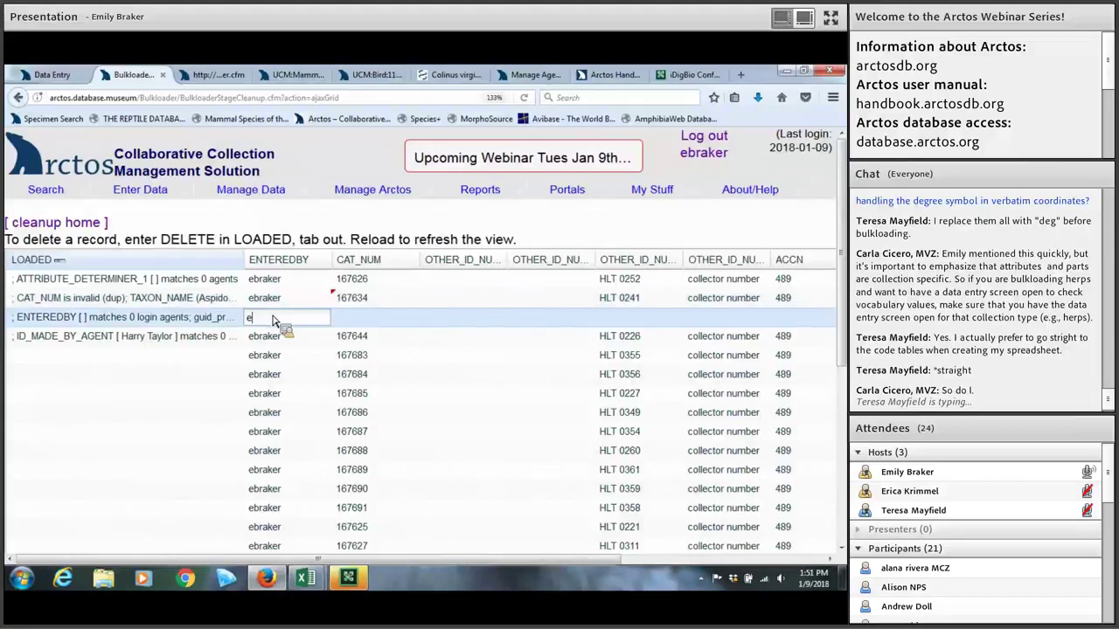
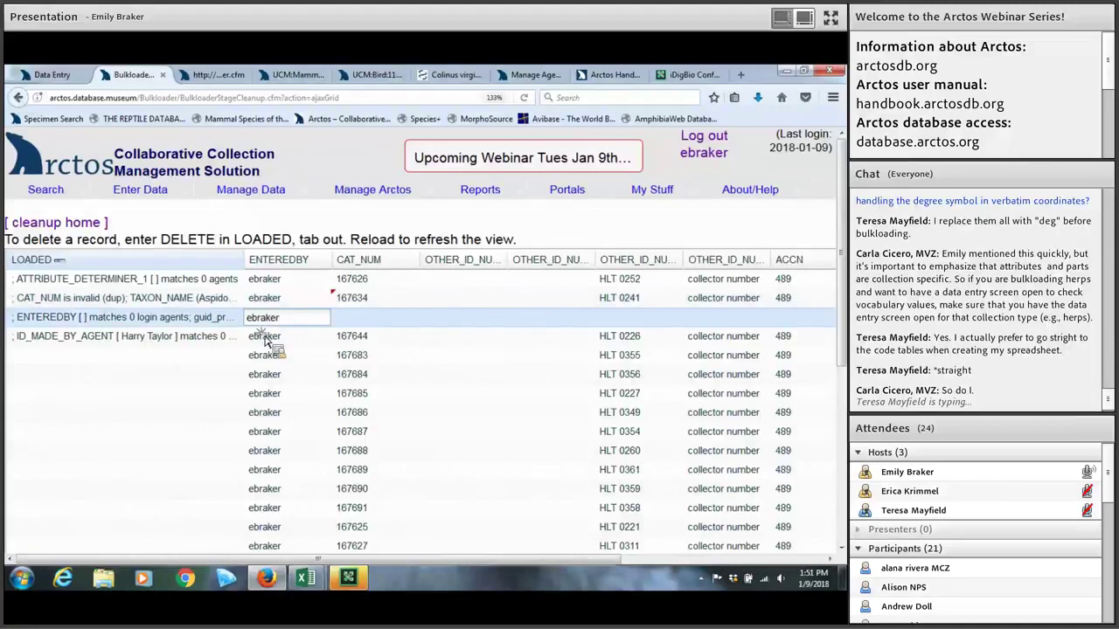
pyautogui.press('Return')
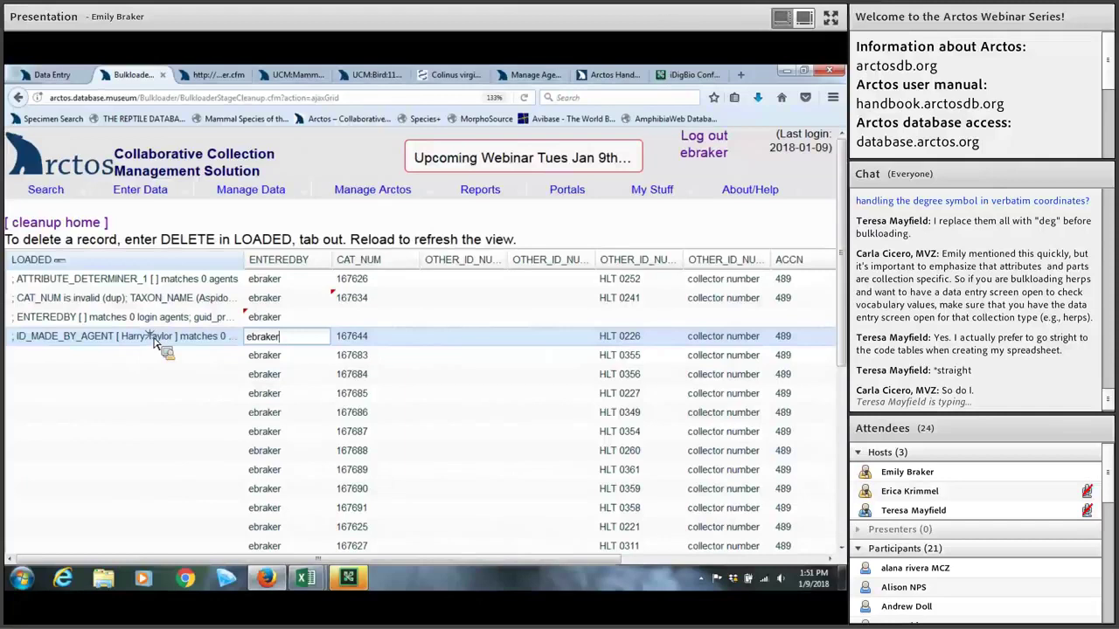
pyautogui.click(156, 344)
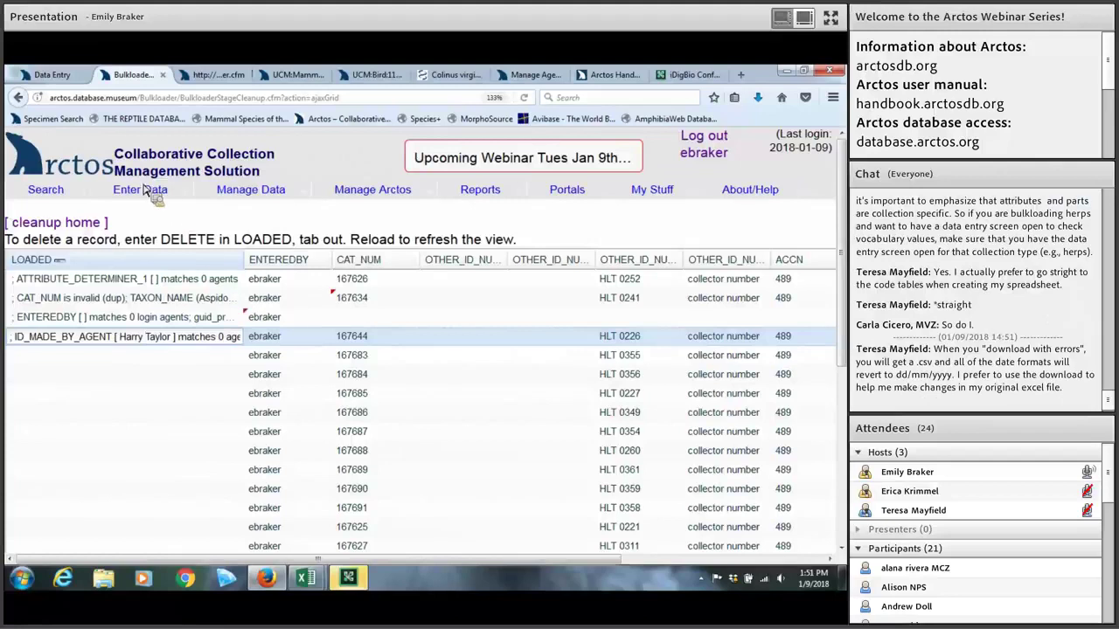
# Step: Reload the grid so the staged records refresh with catalog number 167634 kept
pyautogui.moveTo(154, 189)
pyautogui.moveTo(153, 228)
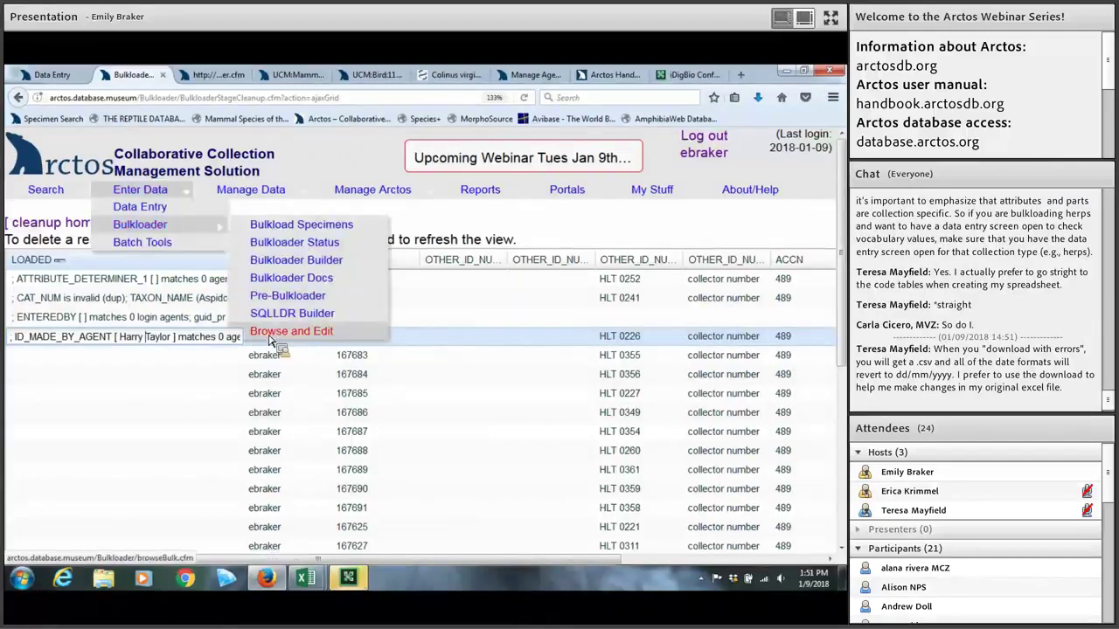
pyautogui.scroll(-5, 319, 377)
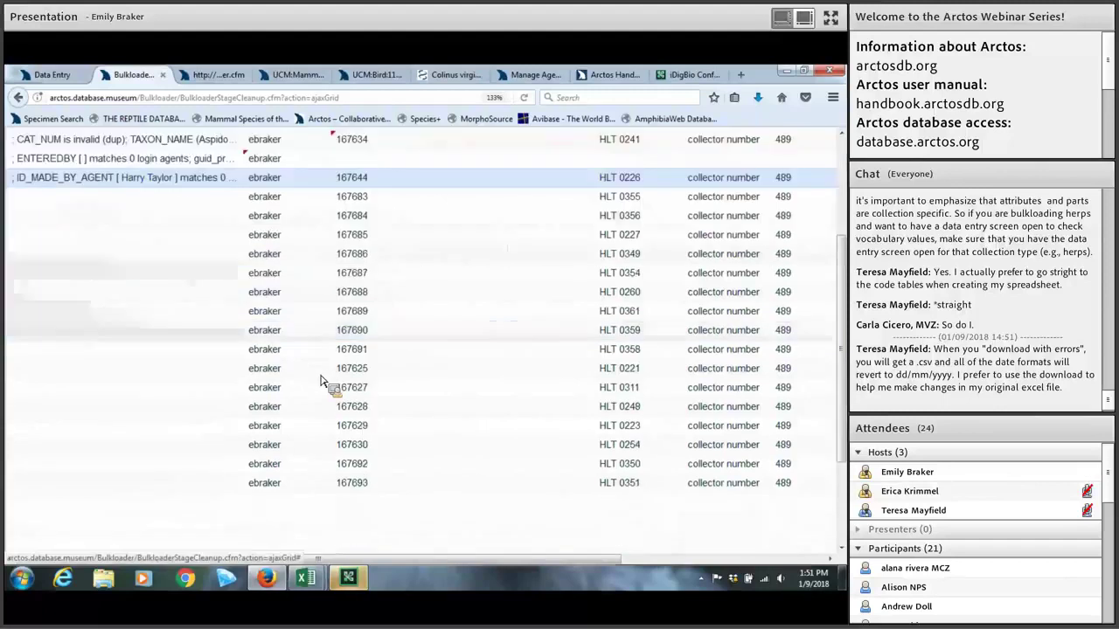
pyautogui.scroll(5, 319, 377)
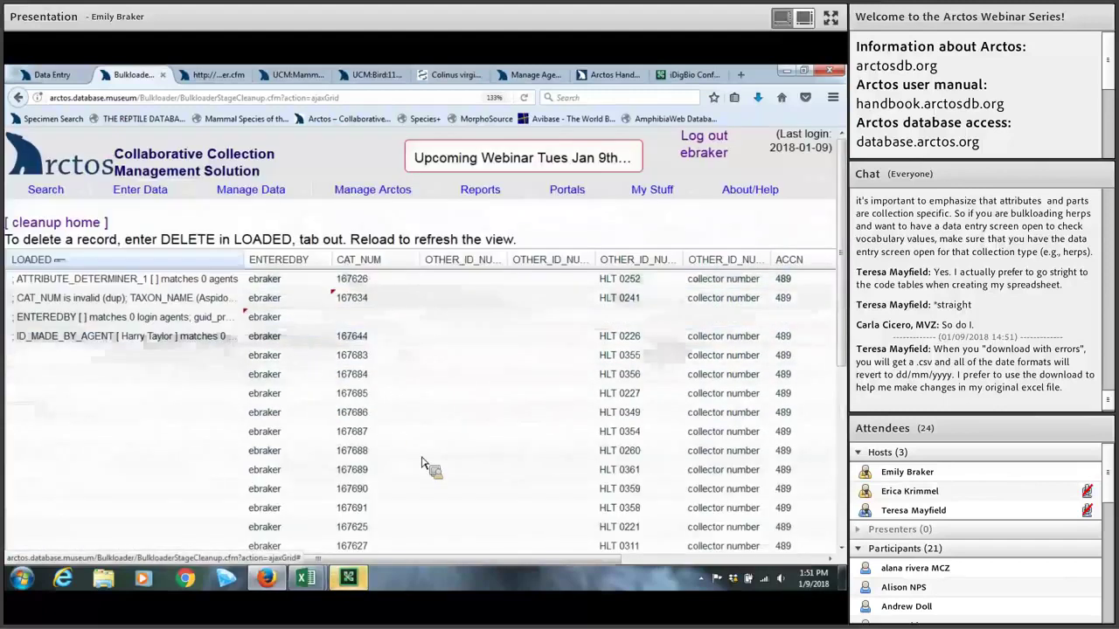
pyautogui.moveTo(339, 334); pyautogui.dragTo(137, 292)
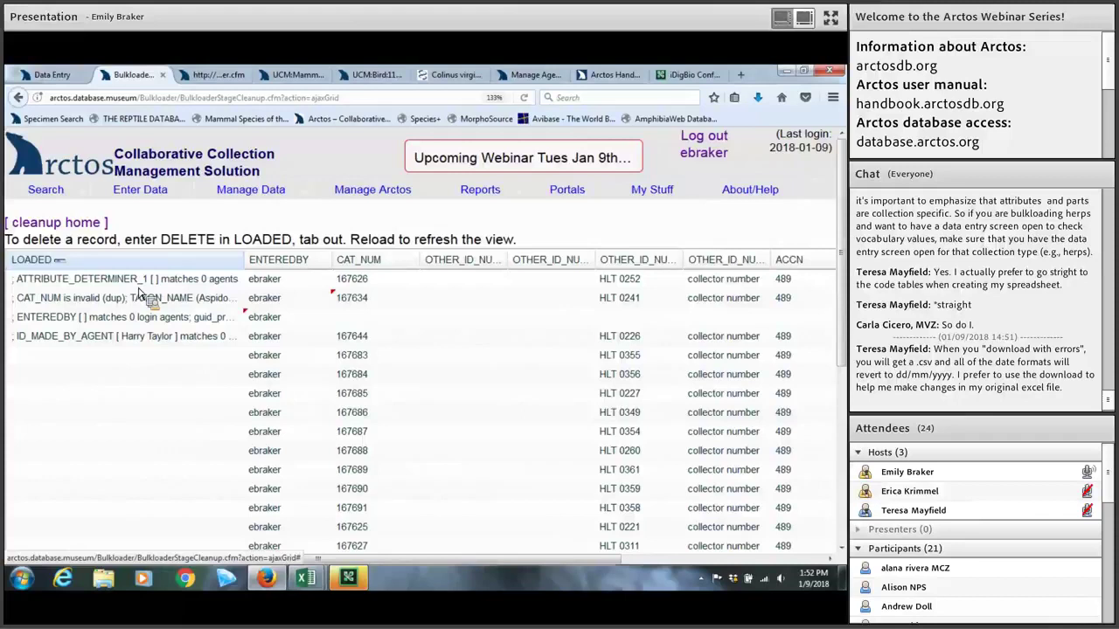
pyautogui.moveTo(138, 292); pyautogui.dragTo(234, 295)
pyautogui.click(523, 98)
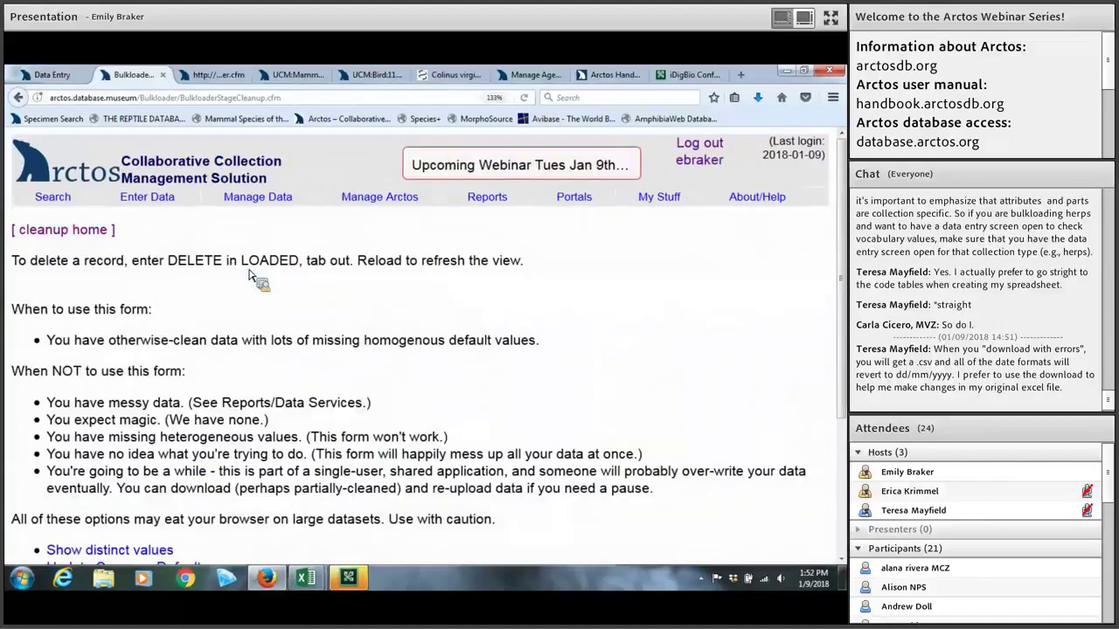
# Step: Go back three pages from the AJAX grid to the options page for the 78 staged records
pyautogui.scroll(-3, 249, 275)
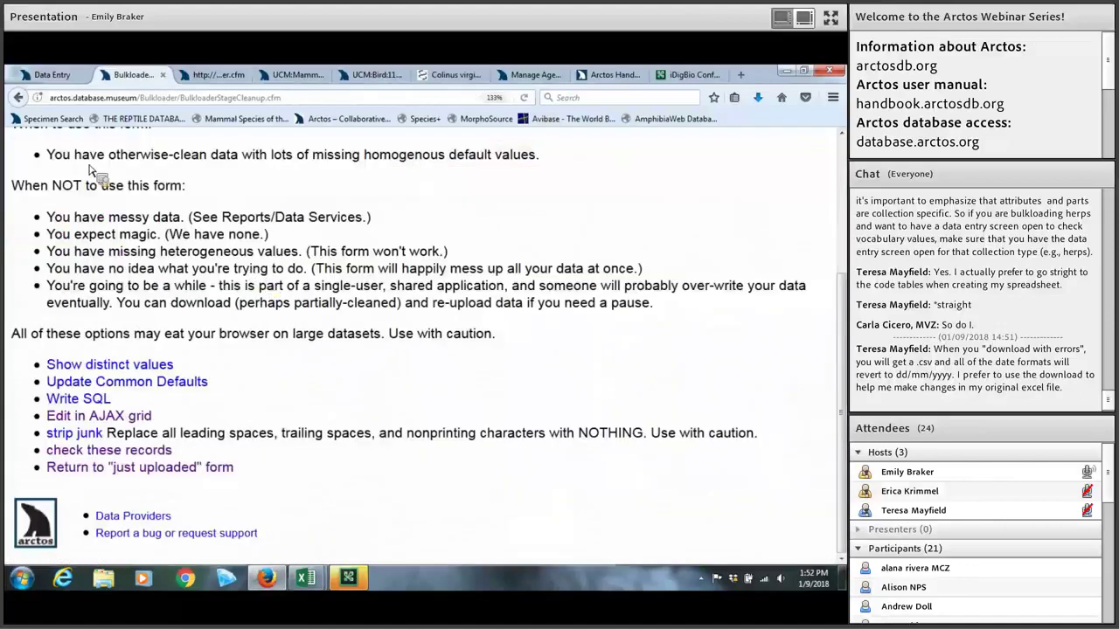
pyautogui.scroll(3, 90, 170)
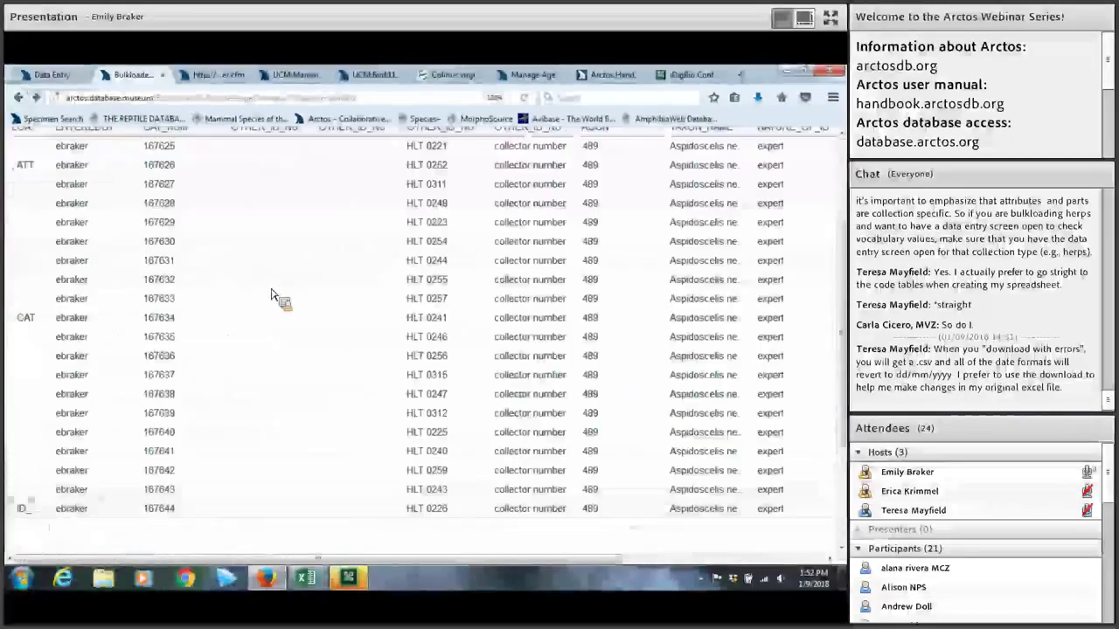
pyautogui.scroll(3, 271, 297)
pyautogui.moveTo(52, 192)
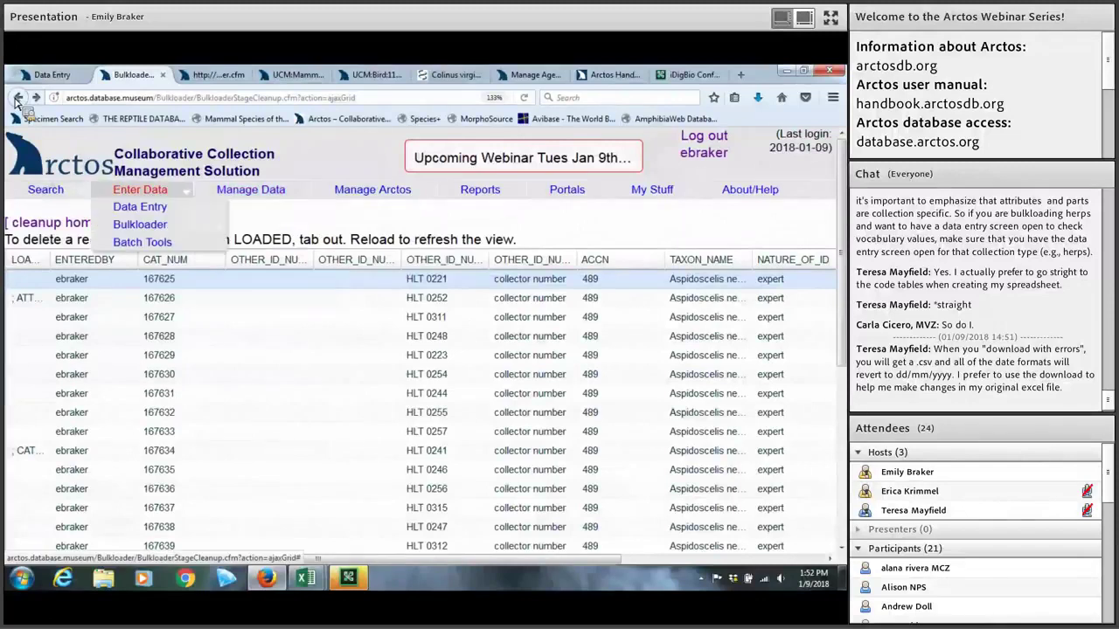
pyautogui.click(16, 100)
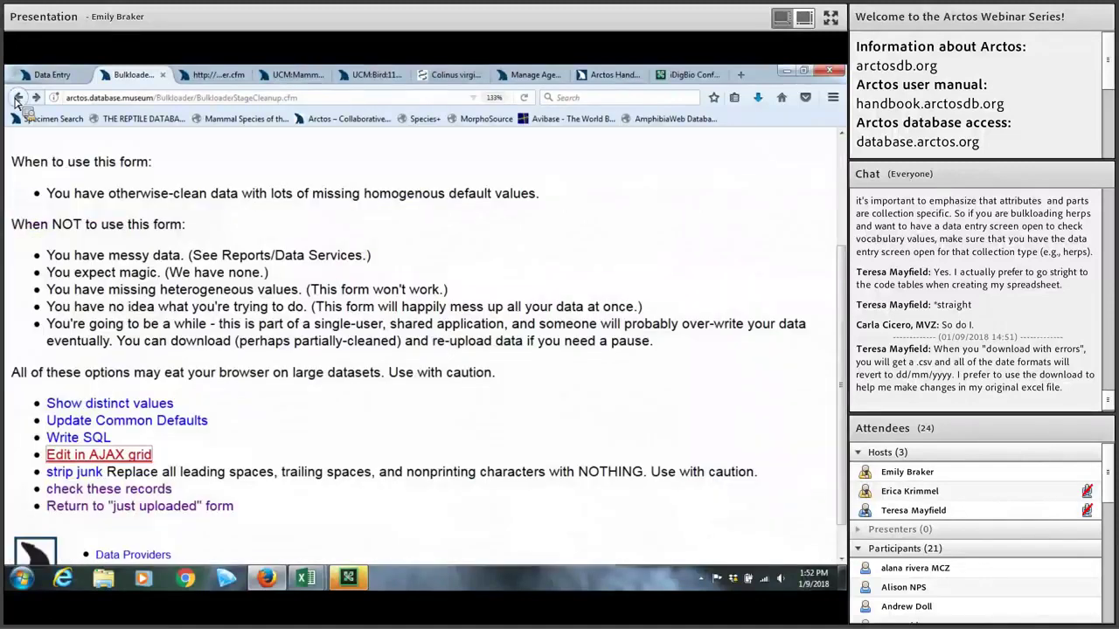
pyautogui.click(15, 100)
pyautogui.click(15, 100)
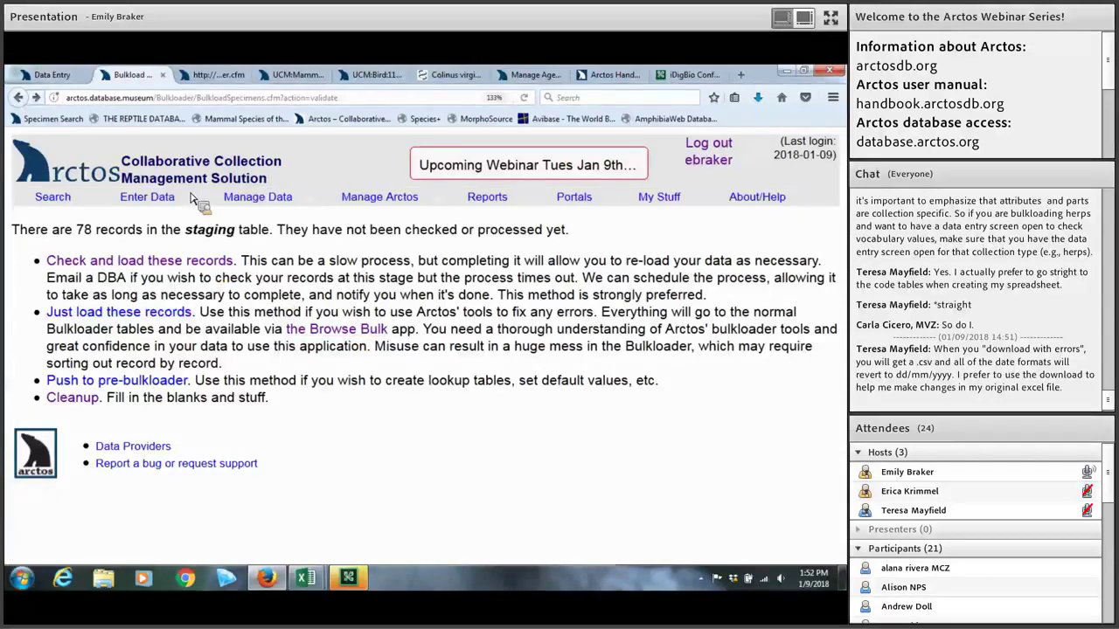
# Step: Display the Bulkloader submenu under Enter Data
pyautogui.moveTo(186, 201)
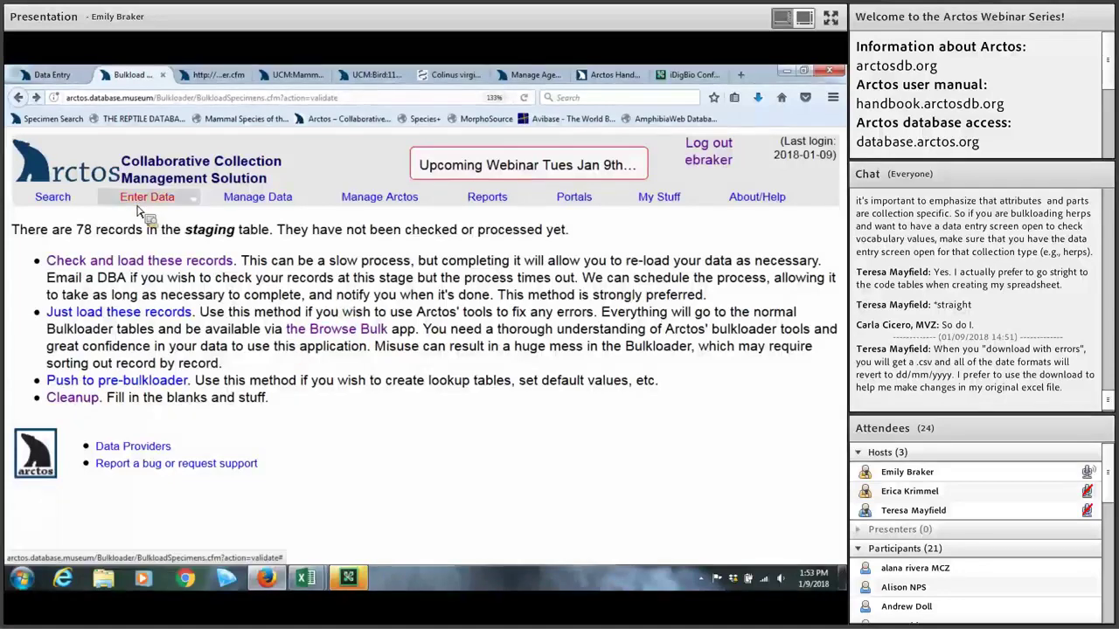
pyautogui.moveTo(144, 232)
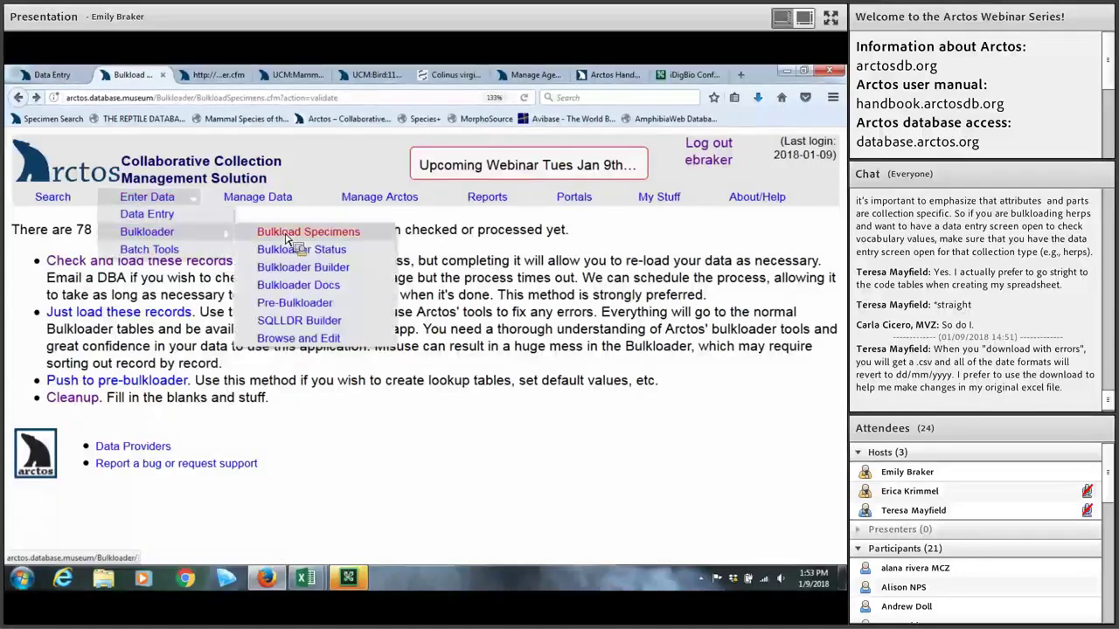
# Step: Open Bulkload Specimens and review the staged UCM:Herp entries dated 2018-01-09
pyautogui.click(287, 235)
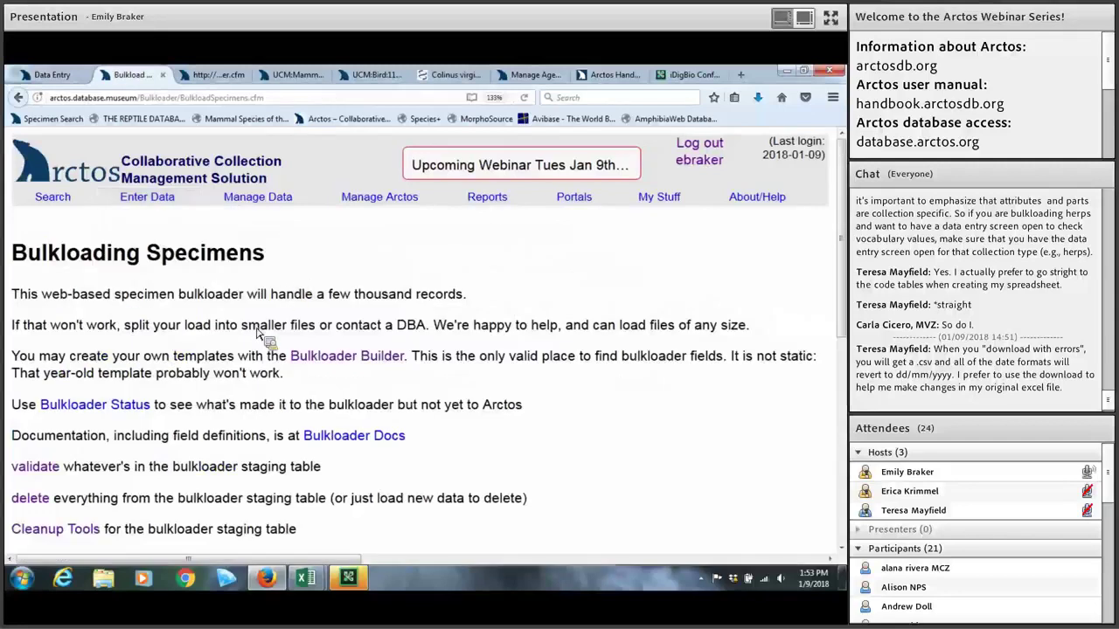
pyautogui.scroll(-2, 236, 332)
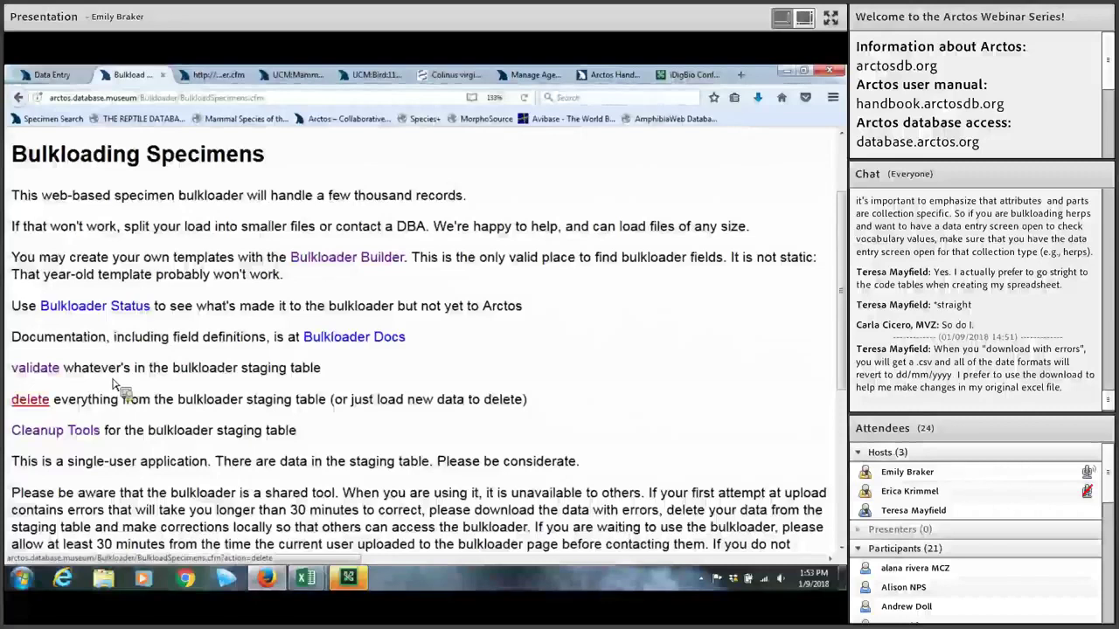
pyautogui.scroll(-5, 117, 387)
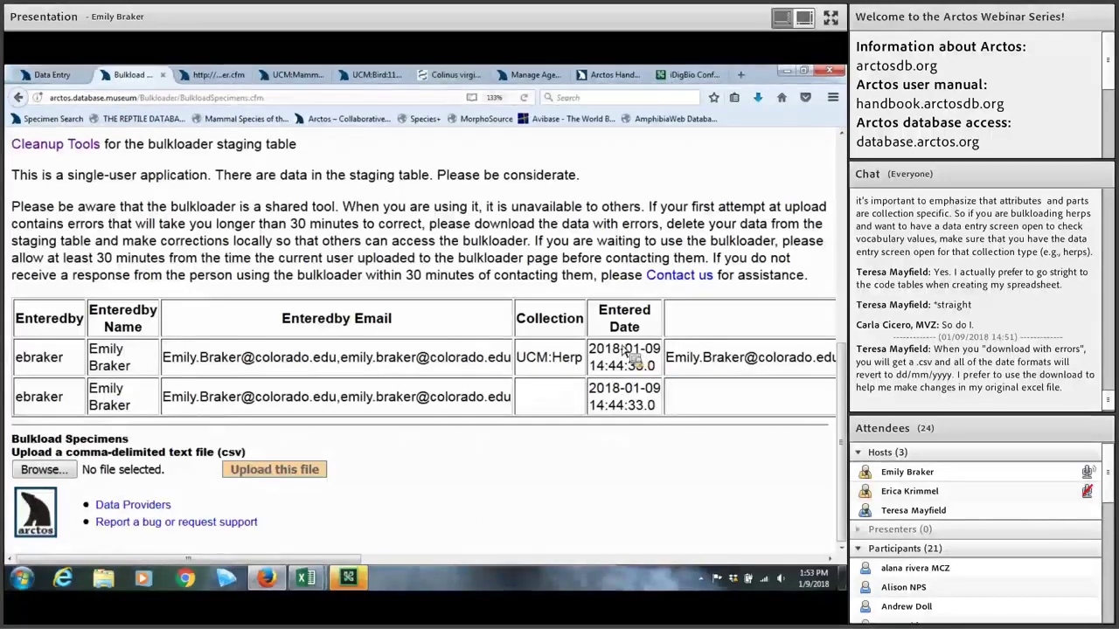
pyautogui.scroll(3, 622, 358)
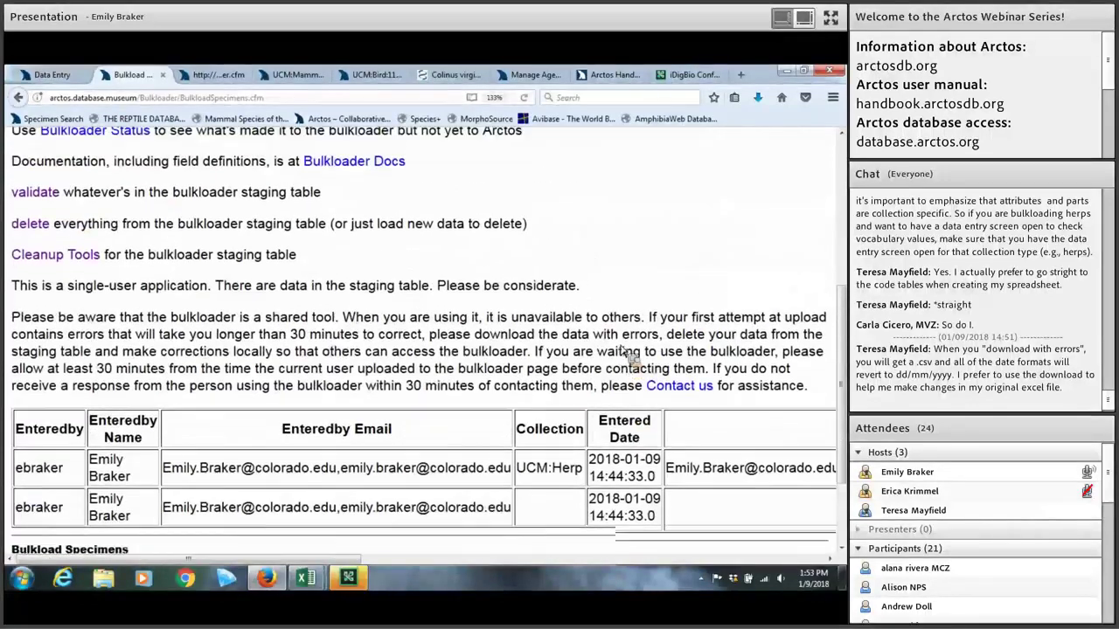
pyautogui.scroll(2, 624, 351)
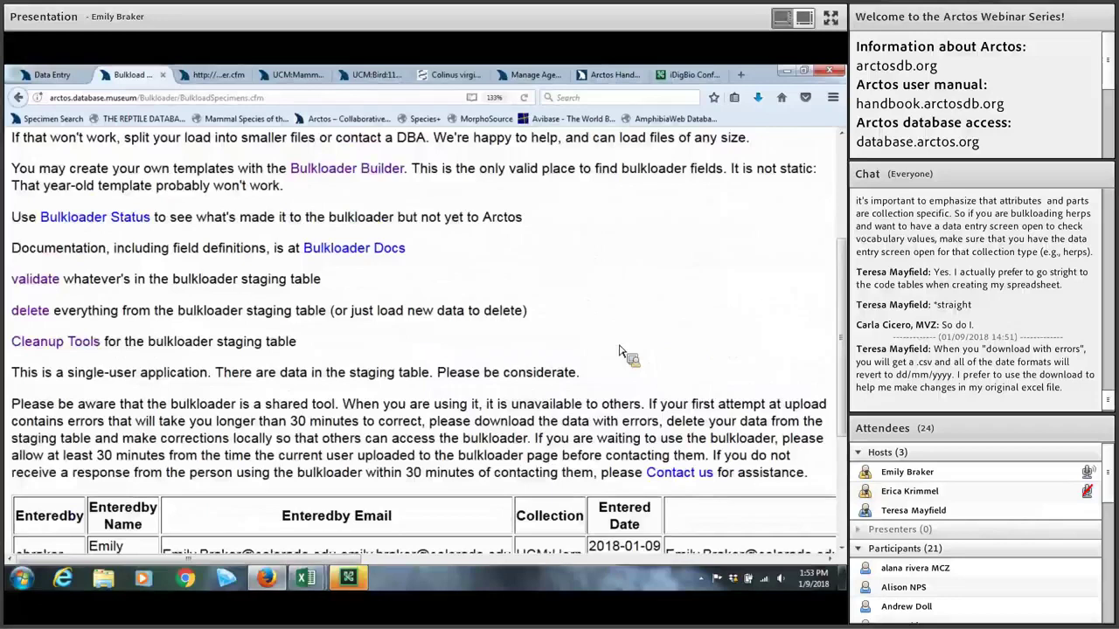
pyautogui.scroll(-3, 622, 351)
pyautogui.scroll(1, 622, 351)
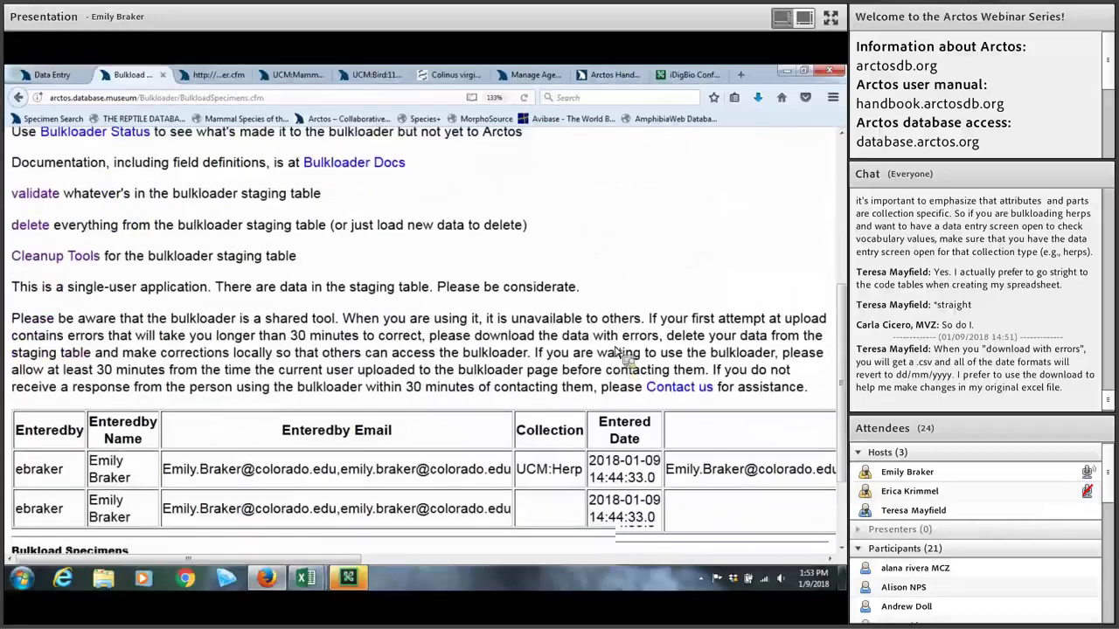
pyautogui.scroll(2, 620, 354)
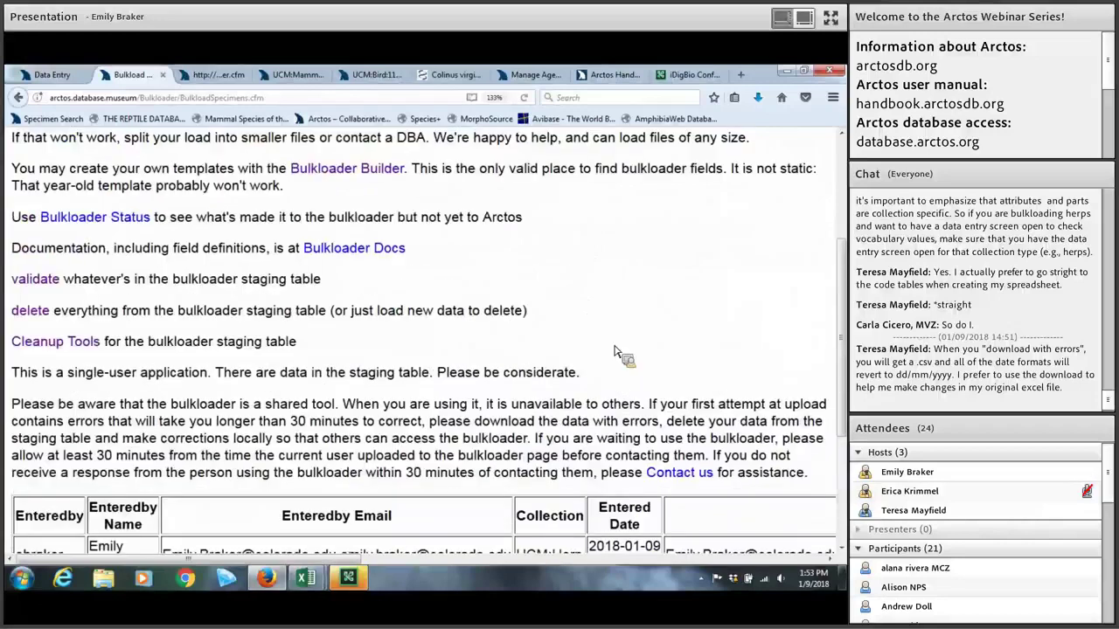
pyautogui.scroll(4, 620, 356)
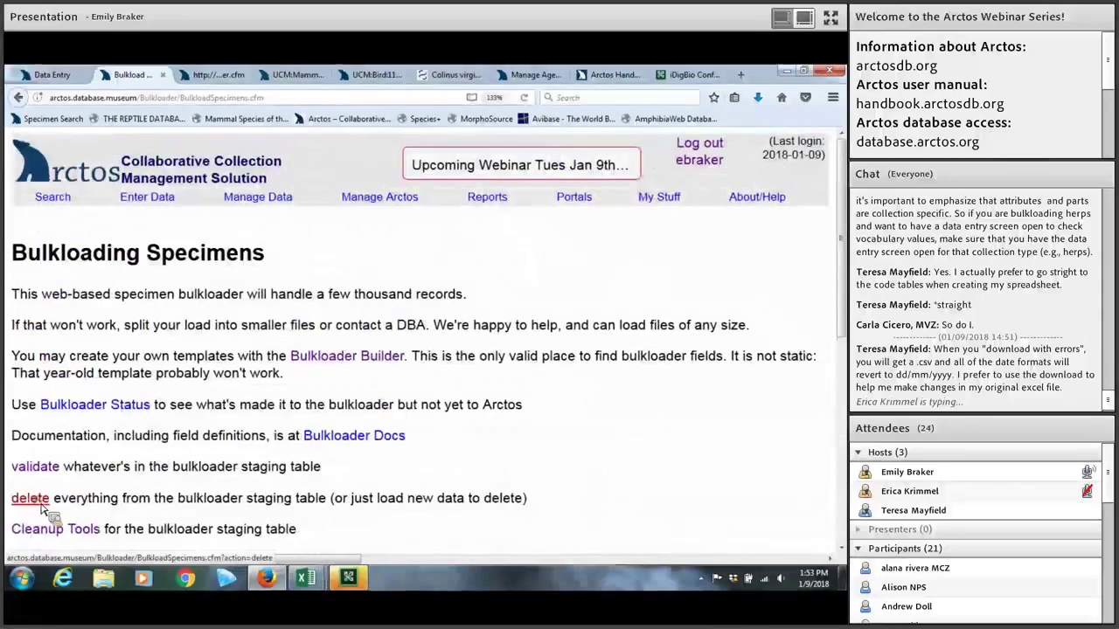
# Step: Delete all records from the bulkloader staging table and return to the bulkloader page
pyautogui.click(35, 500)
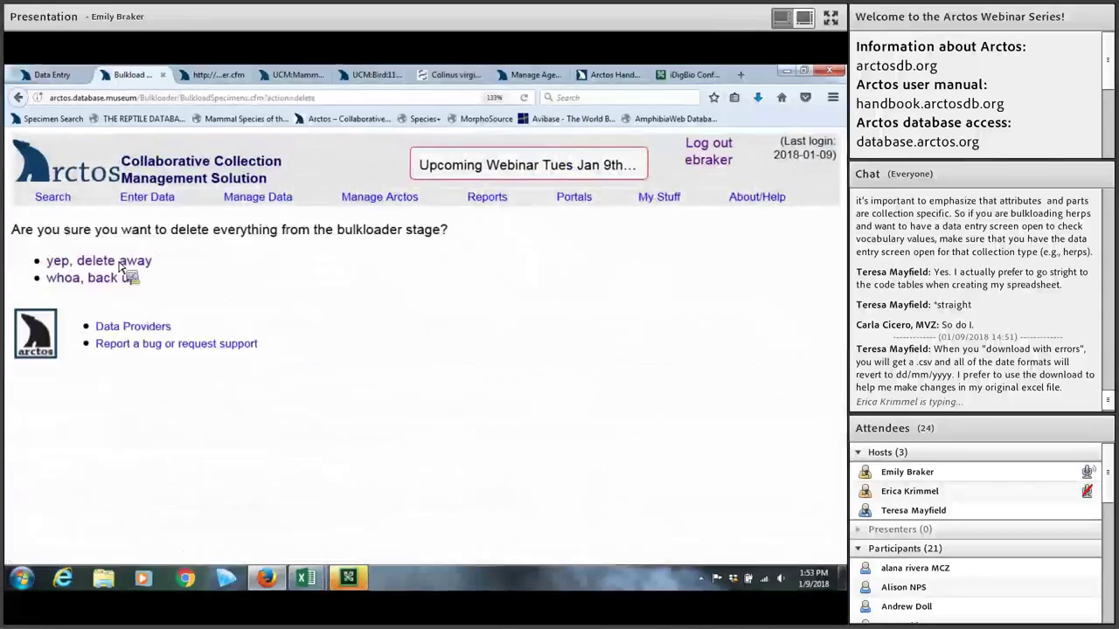
pyautogui.click(120, 262)
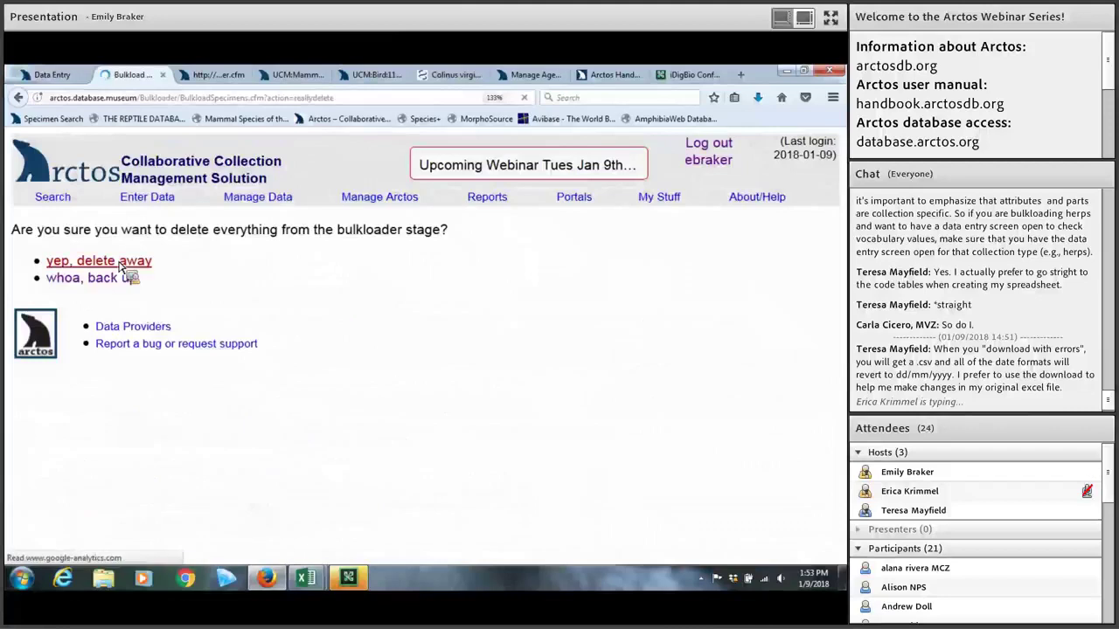
pyautogui.click(141, 233)
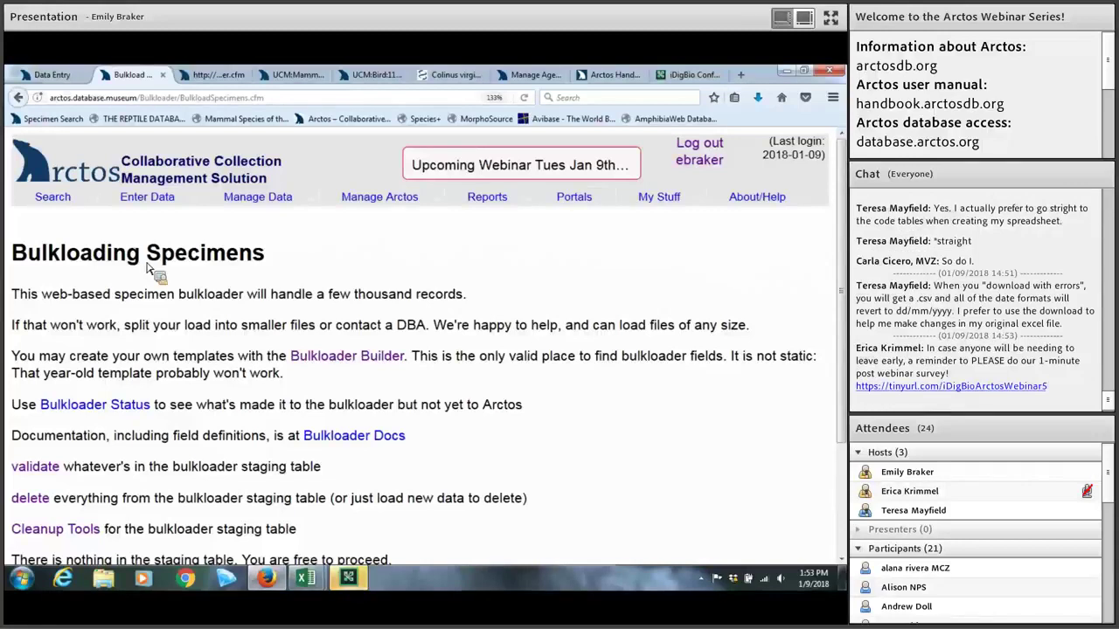
# Step: Browse the Arctos Handbook's How To's guides, then return to the Bulkloading Specimens page
pyautogui.click(592, 77)
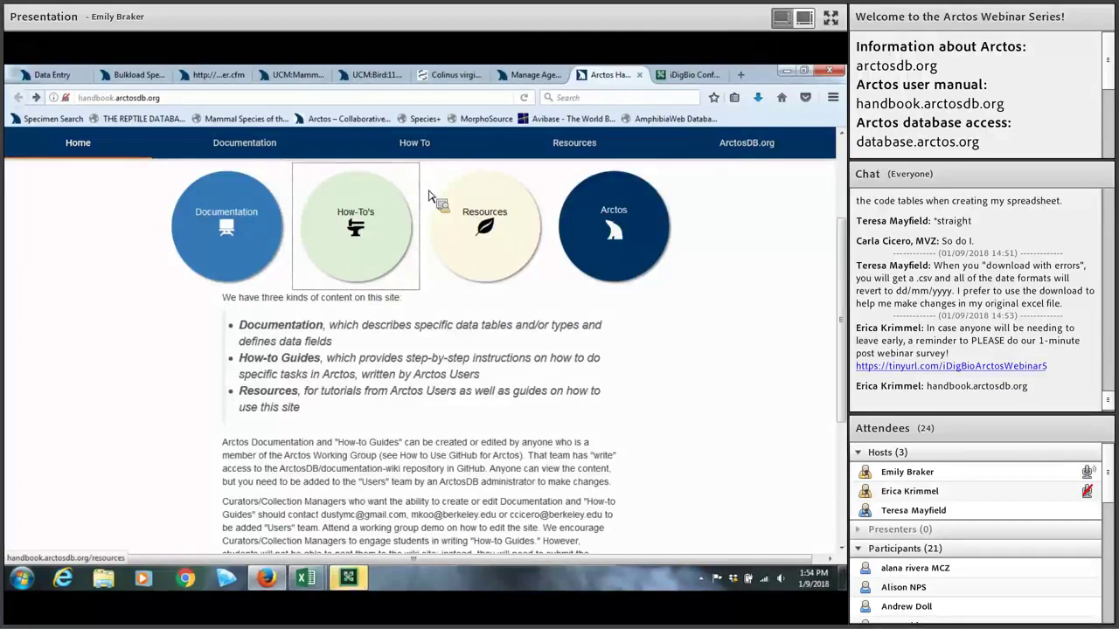
pyautogui.click(381, 238)
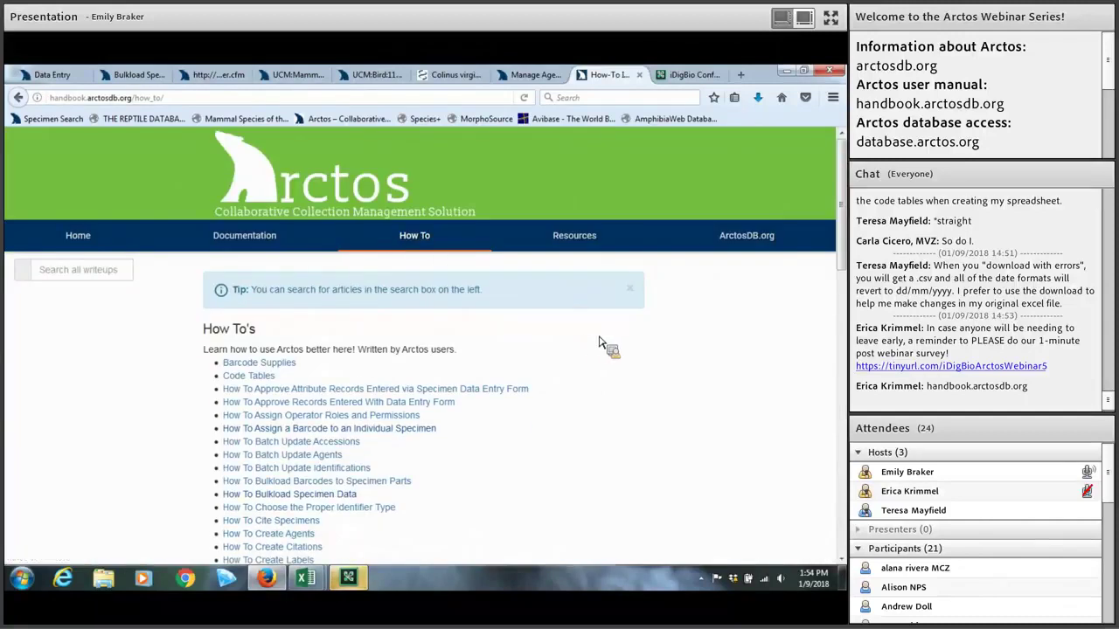
pyautogui.scroll(-1, 599, 341)
pyautogui.scroll(-1, 599, 342)
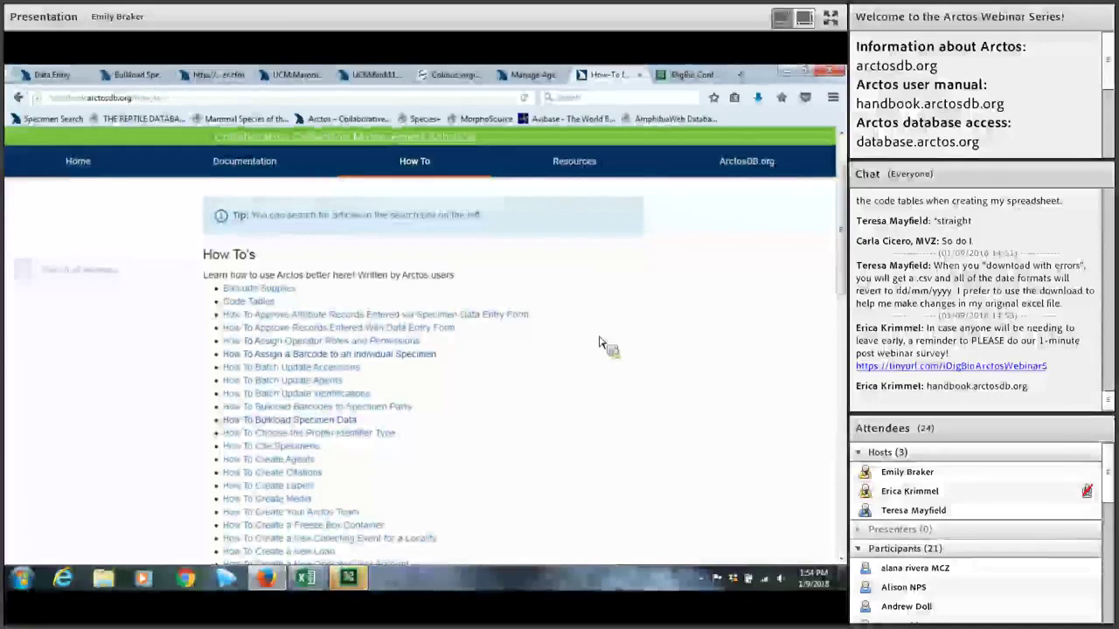
pyautogui.scroll(2, 599, 342)
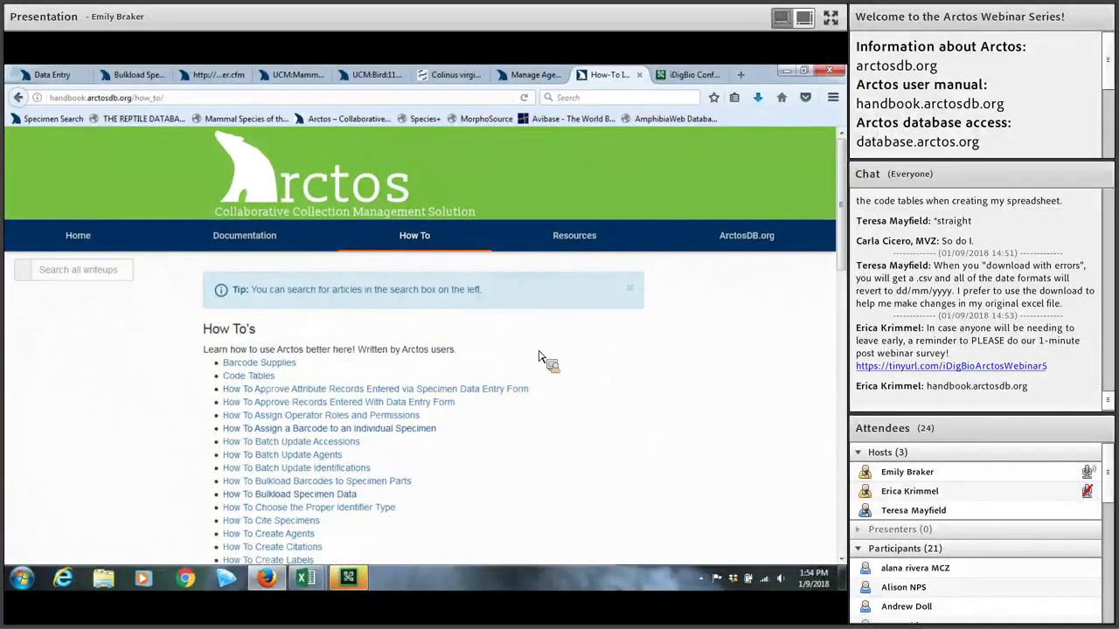
pyautogui.click(136, 75)
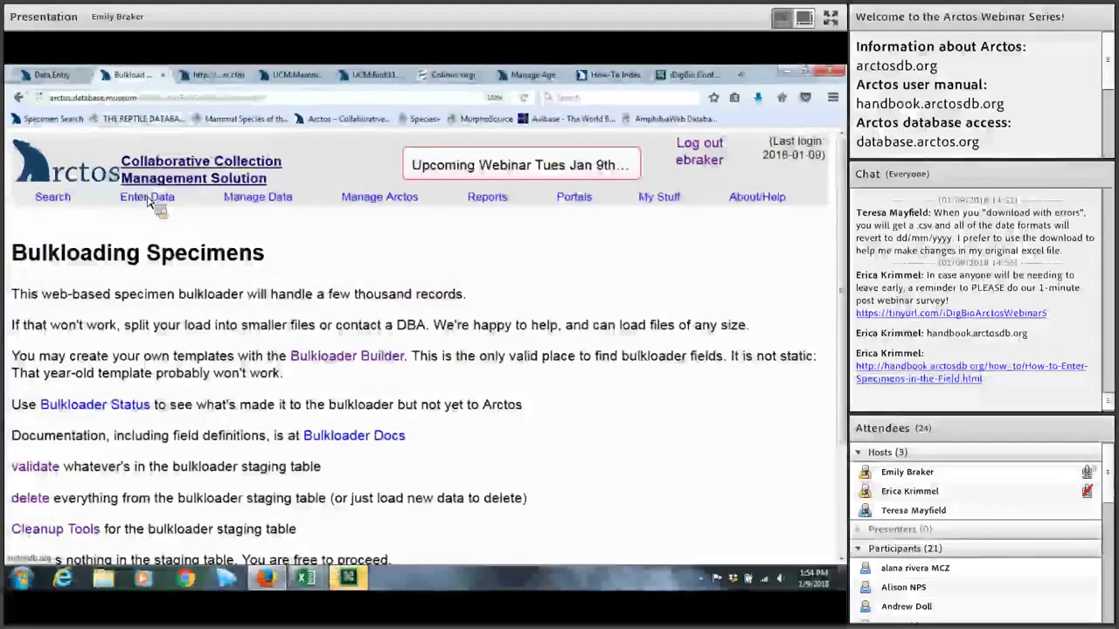
pyautogui.moveTo(149, 201)
pyautogui.moveTo(149, 238)
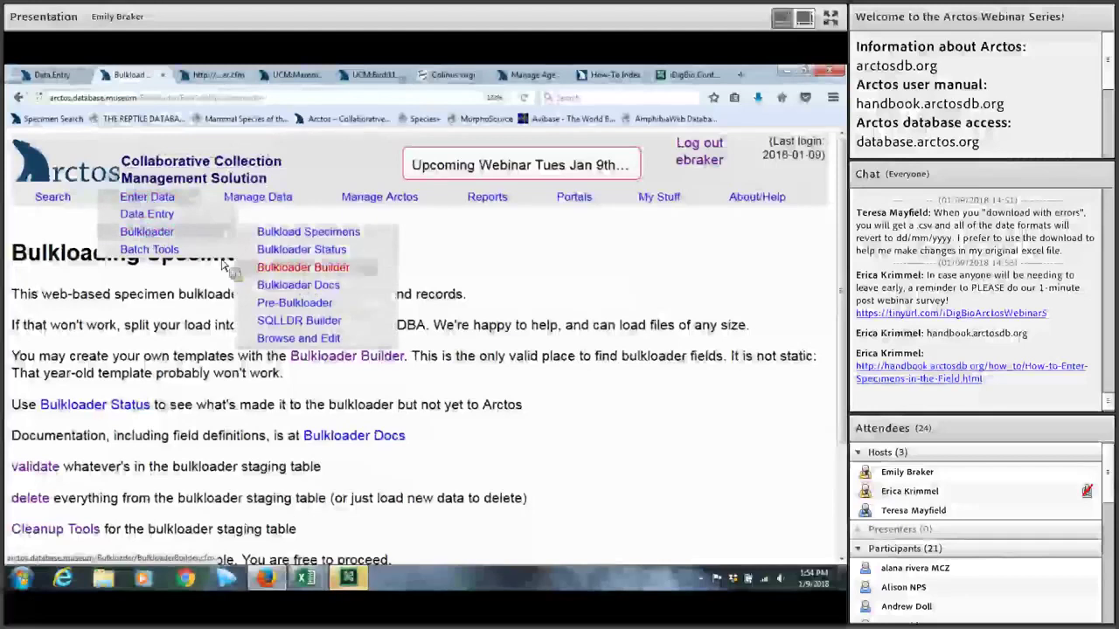
pyautogui.moveTo(175, 251)
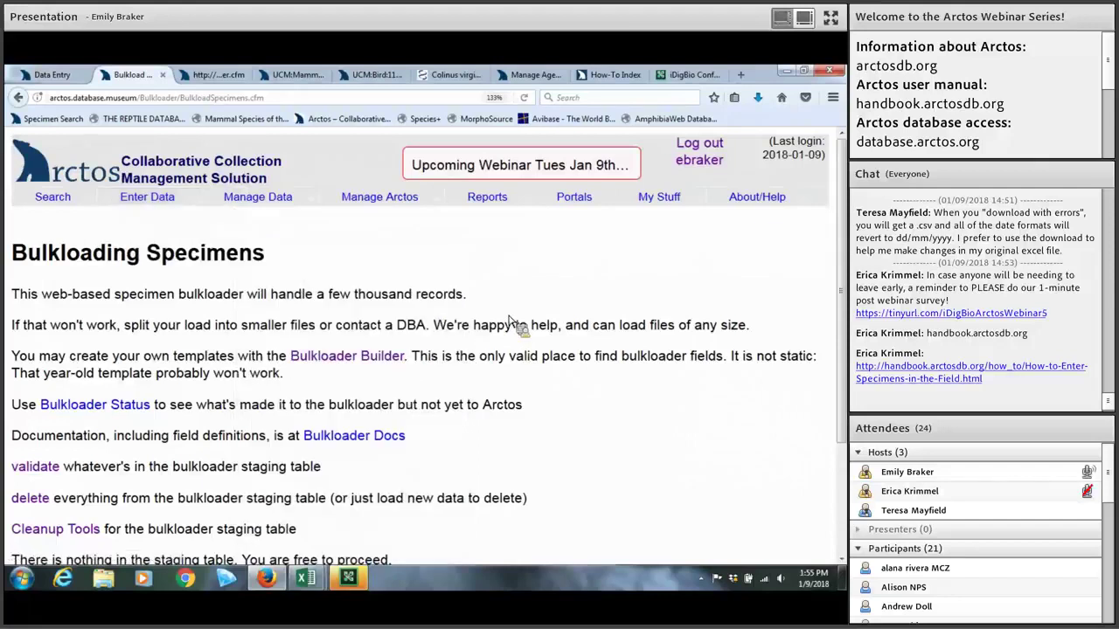
pyautogui.scroll(-2, 506, 321)
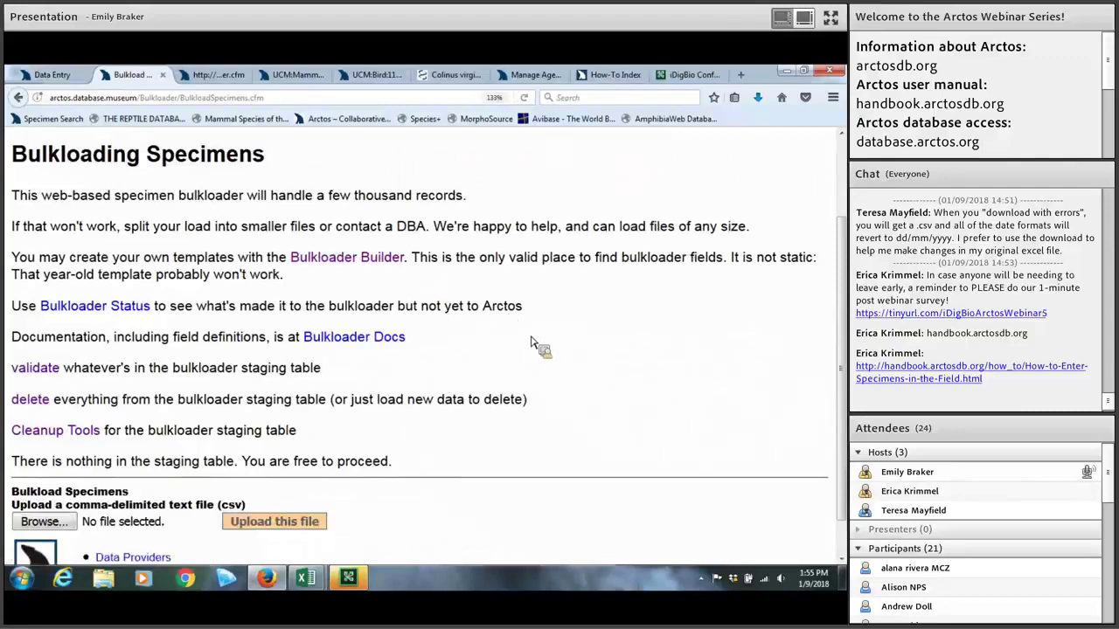
pyautogui.scroll(2, 529, 342)
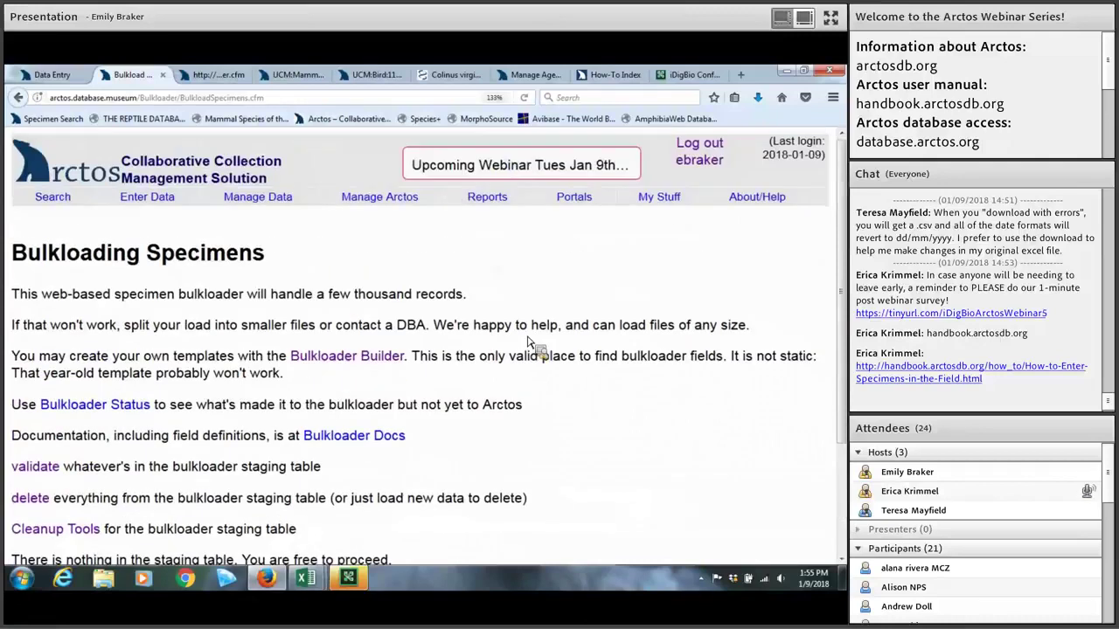
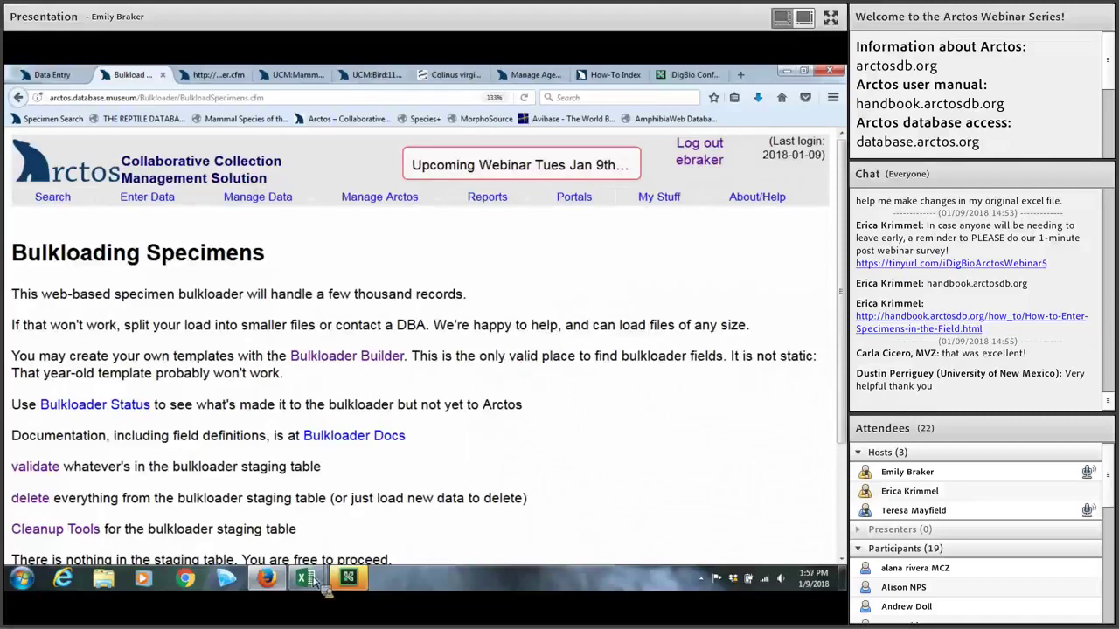
# Step: Scroll the Bulkloading Specimens page down to the CSV upload form with Browse and Upload this file
pyautogui.moveTo(309, 584)
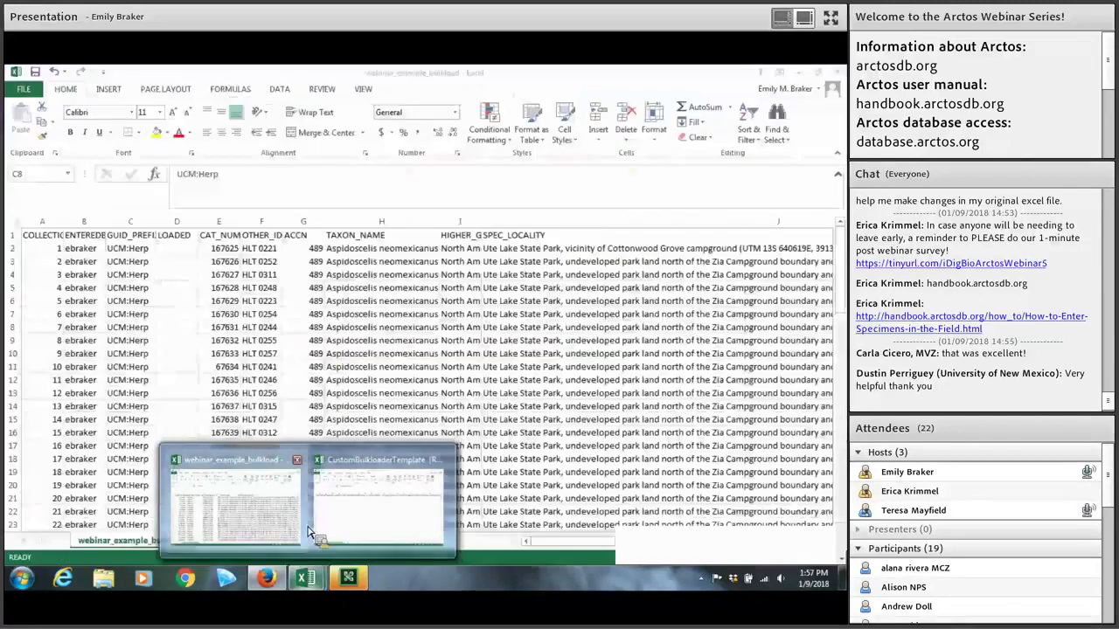
pyautogui.moveTo(311, 530)
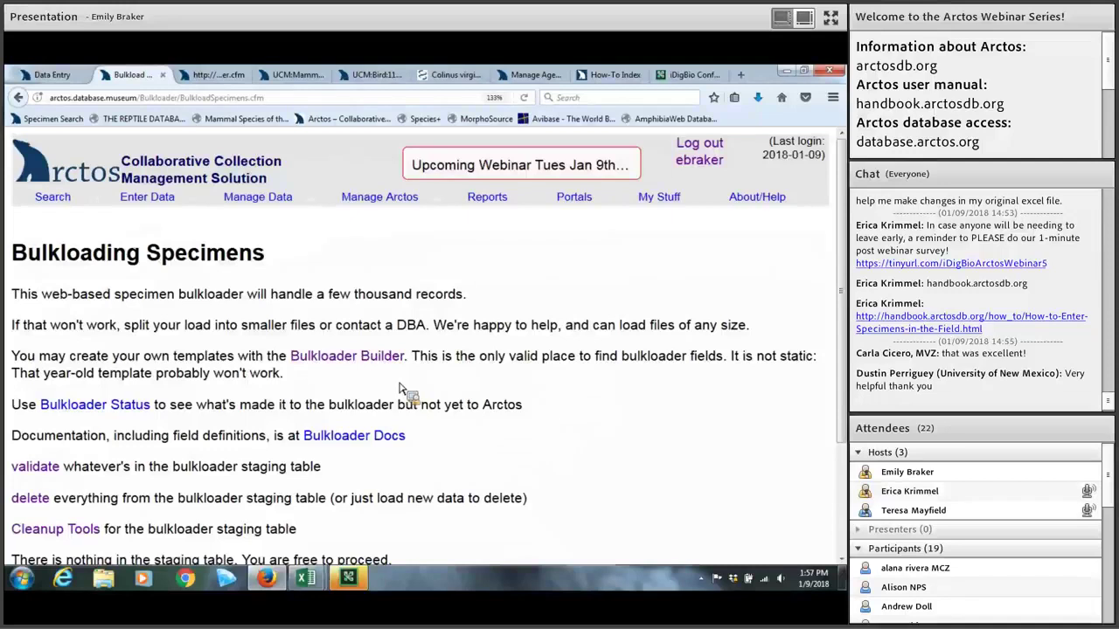
pyautogui.scroll(-2, 402, 389)
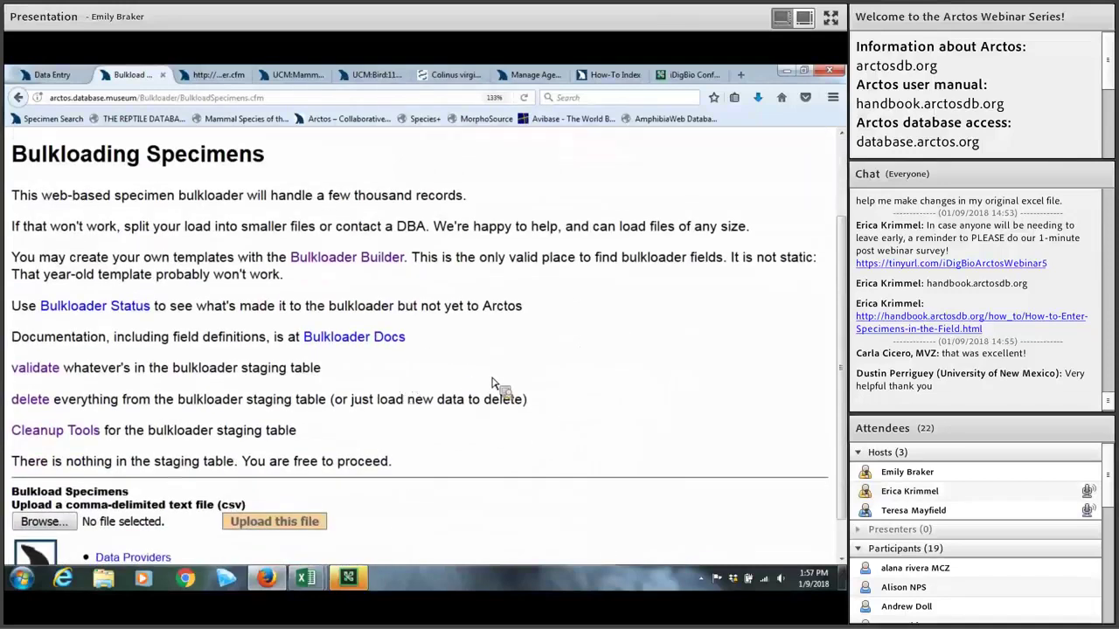